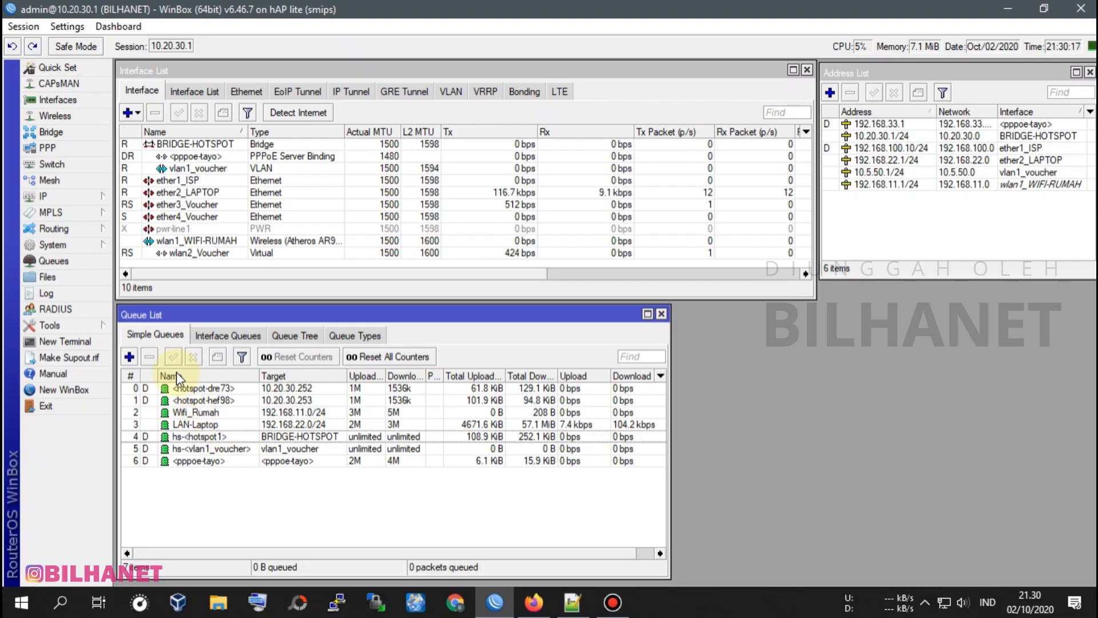
# Create a new simple queue named TOTAL_SPEED.
pyautogui.click(205, 390)
pyautogui.click(188, 461)
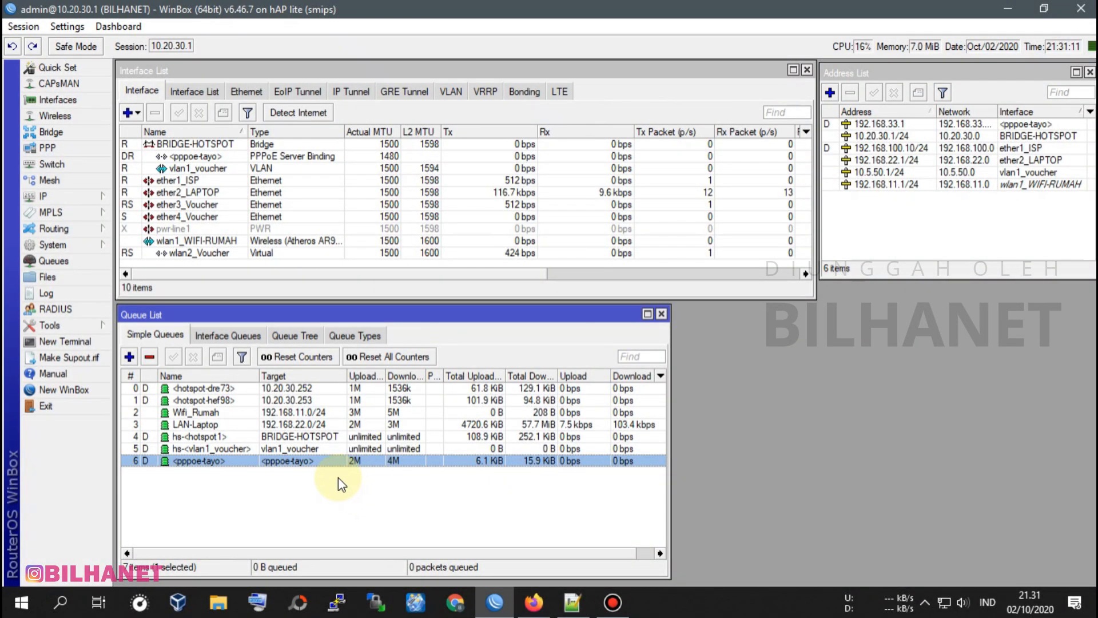
pyautogui.moveTo(356, 316); pyautogui.dragTo(532, 250)
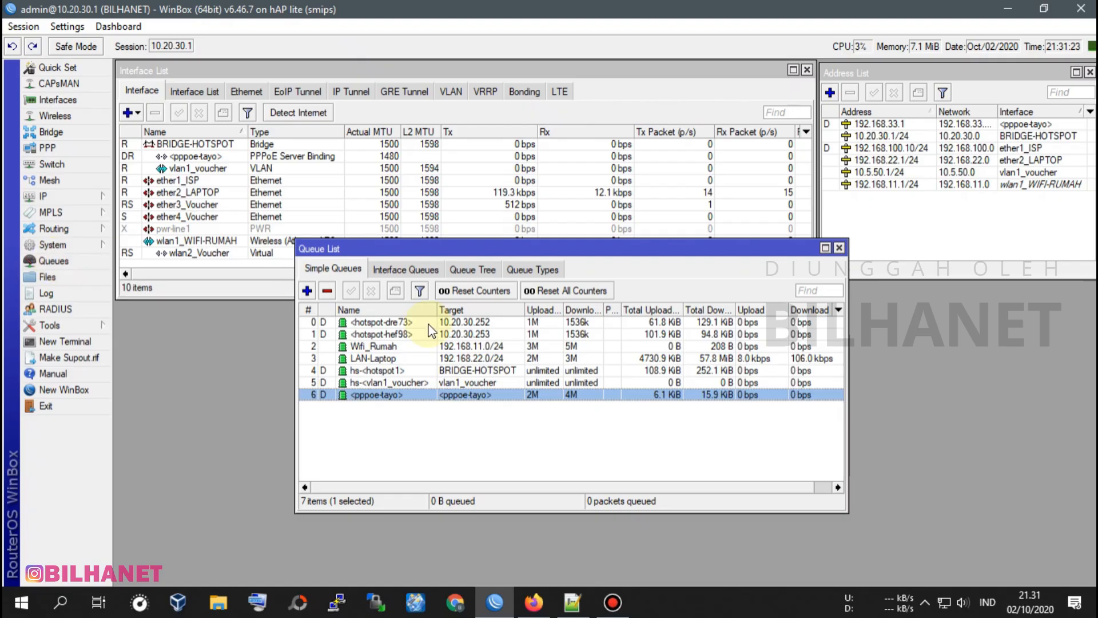
pyautogui.click(347, 268)
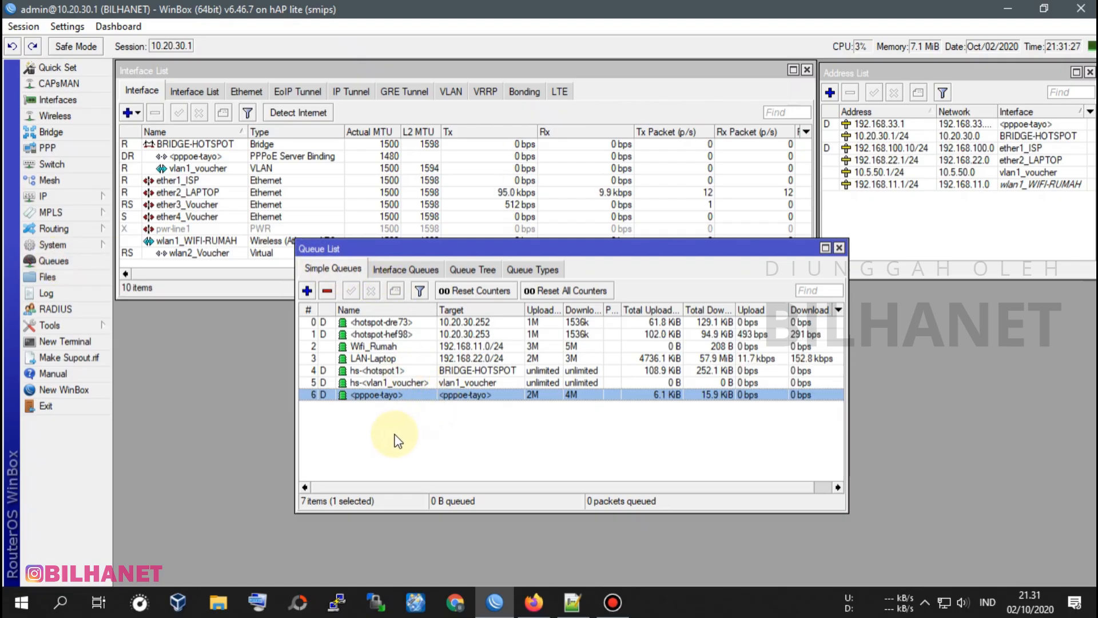
pyautogui.click(307, 291)
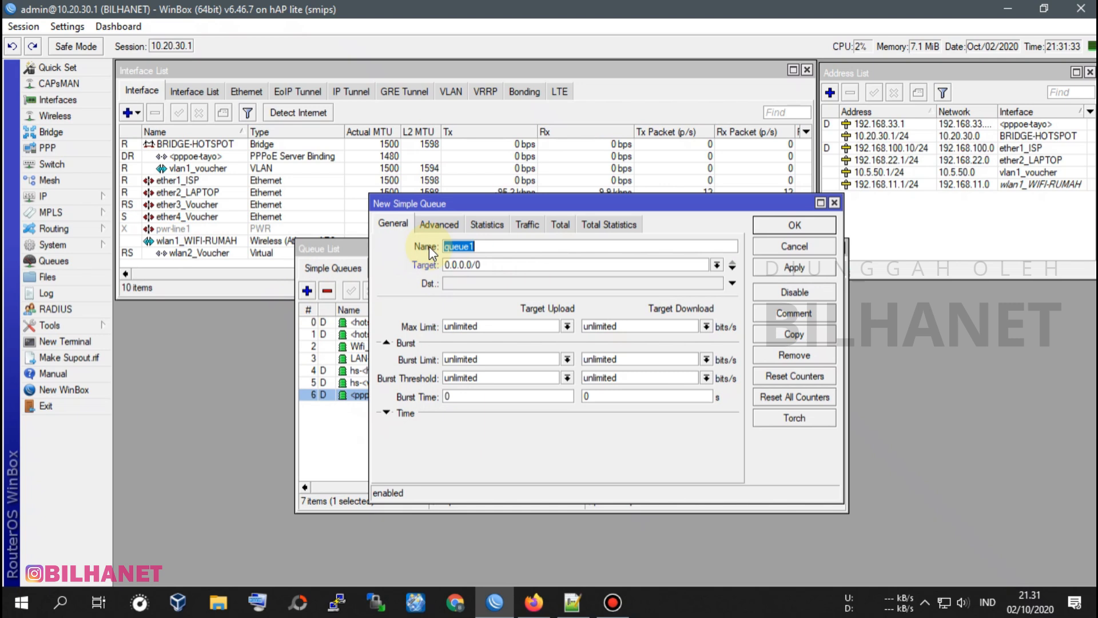
pyautogui.write('TOTAL_S')
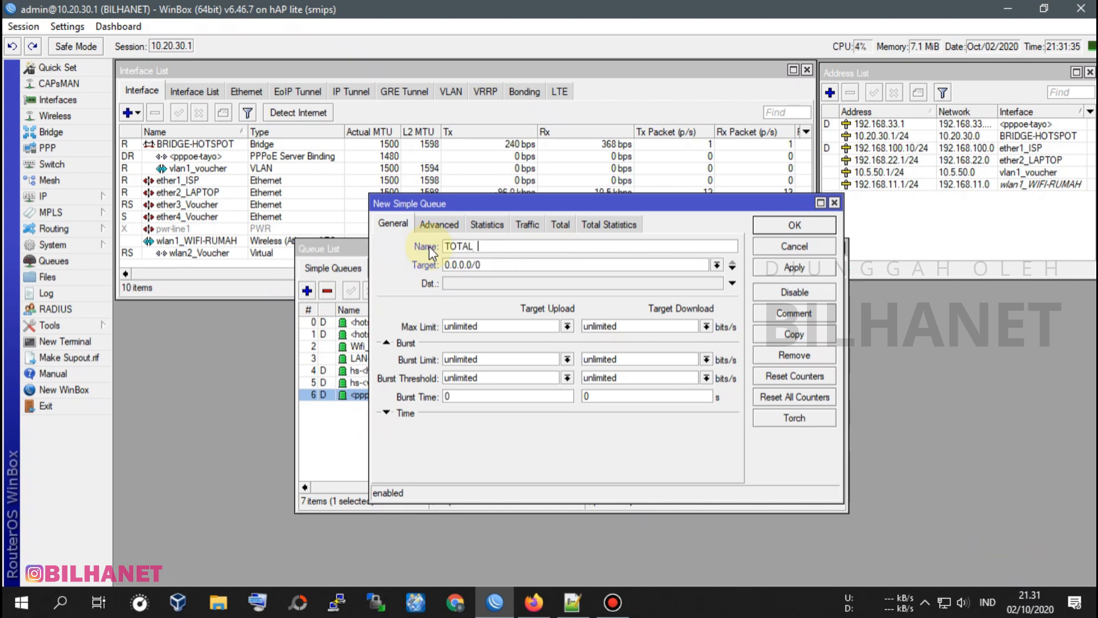
pyautogui.write('PEED')
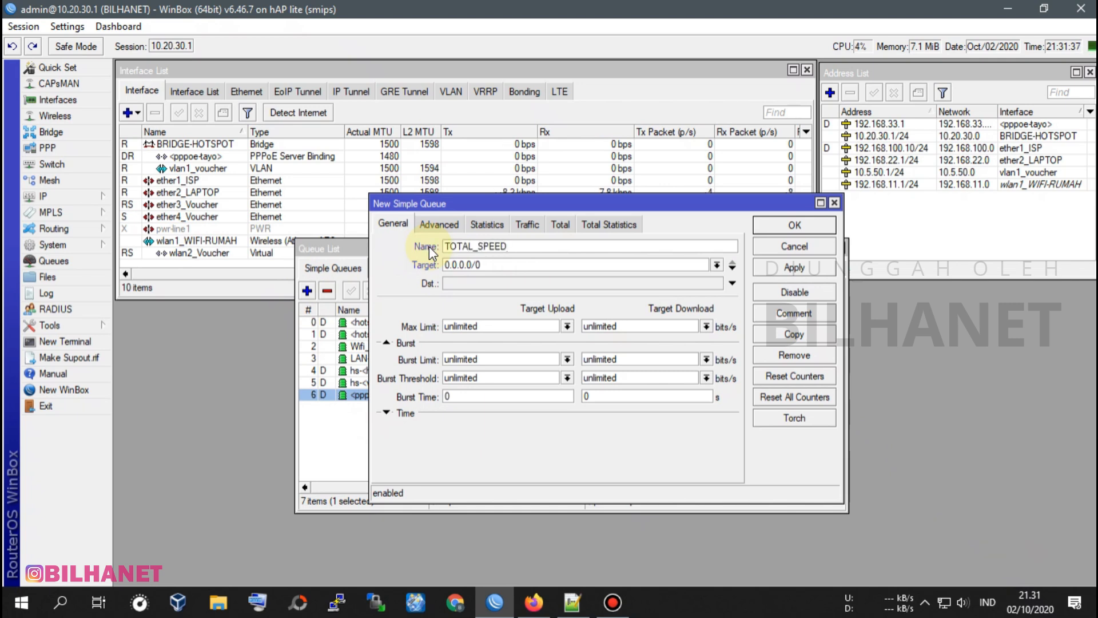
pyautogui.moveTo(530, 204); pyautogui.dragTo(495, 214)
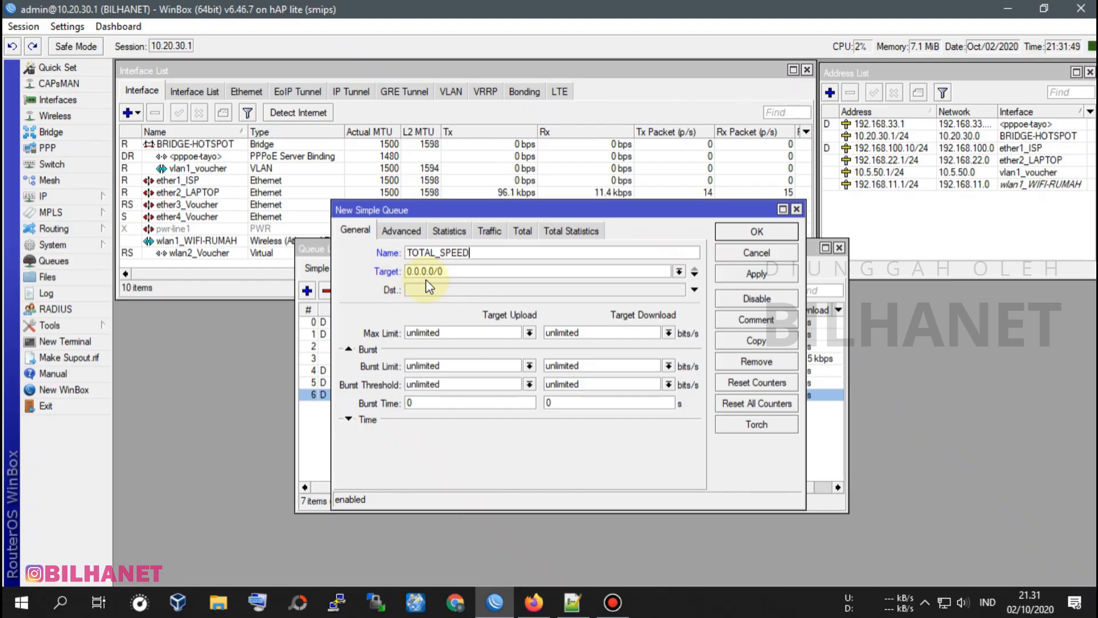
# Set the queue's first target to the BRIDGE-HOTSPOT network 10.20.30.0/24, referring to the router's IP address list.
pyautogui.click(107, 197)
pyautogui.click(150, 230)
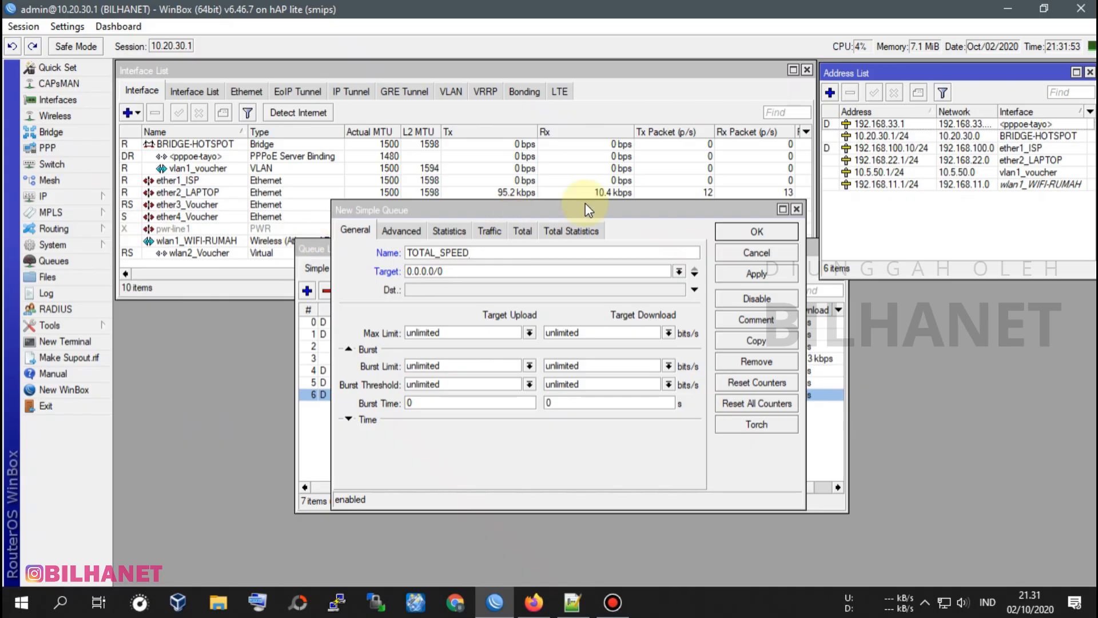
pyautogui.moveTo(927, 73)
pyautogui.mouseDown()
pyautogui.moveTo(915, 110)
pyautogui.moveTo(925, 77)
pyautogui.mouseUp()
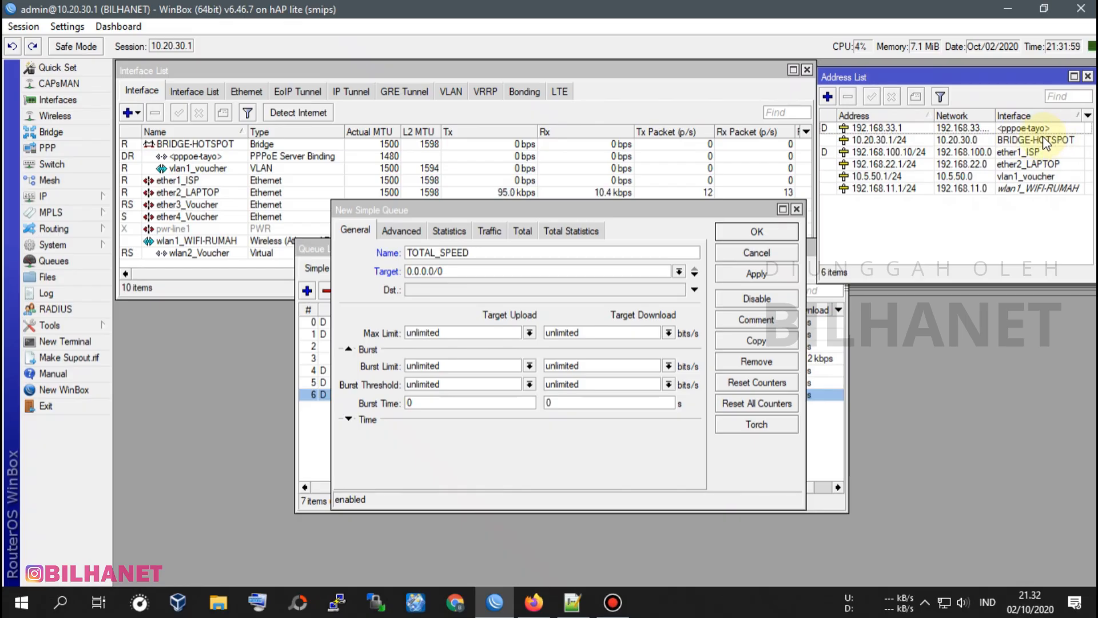
pyautogui.moveTo(461, 271); pyautogui.dragTo(404, 275)
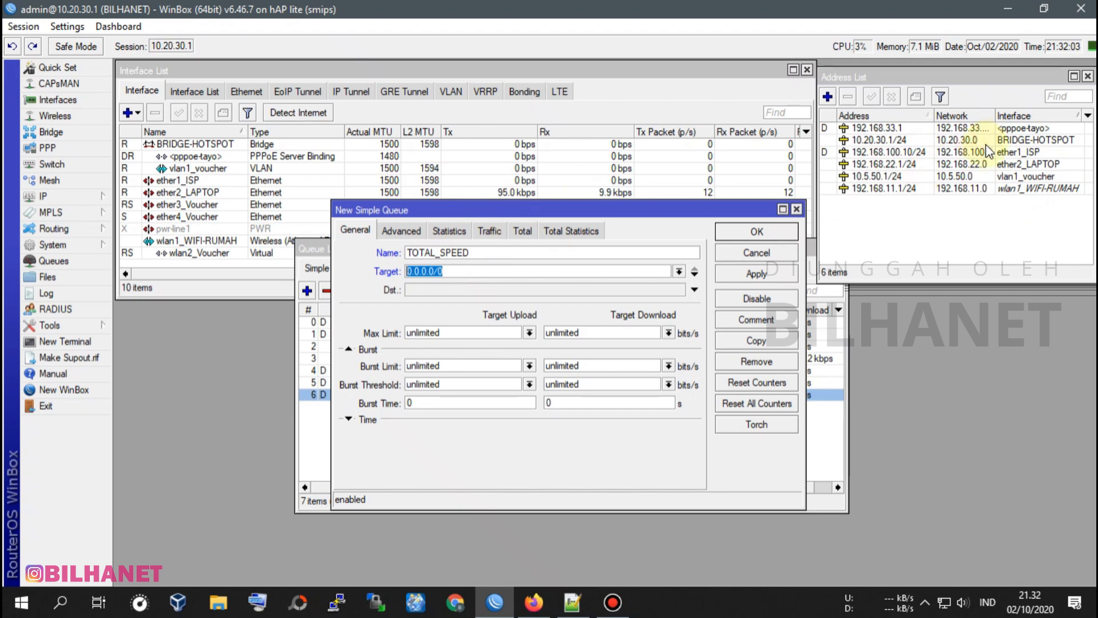
pyautogui.write('10')
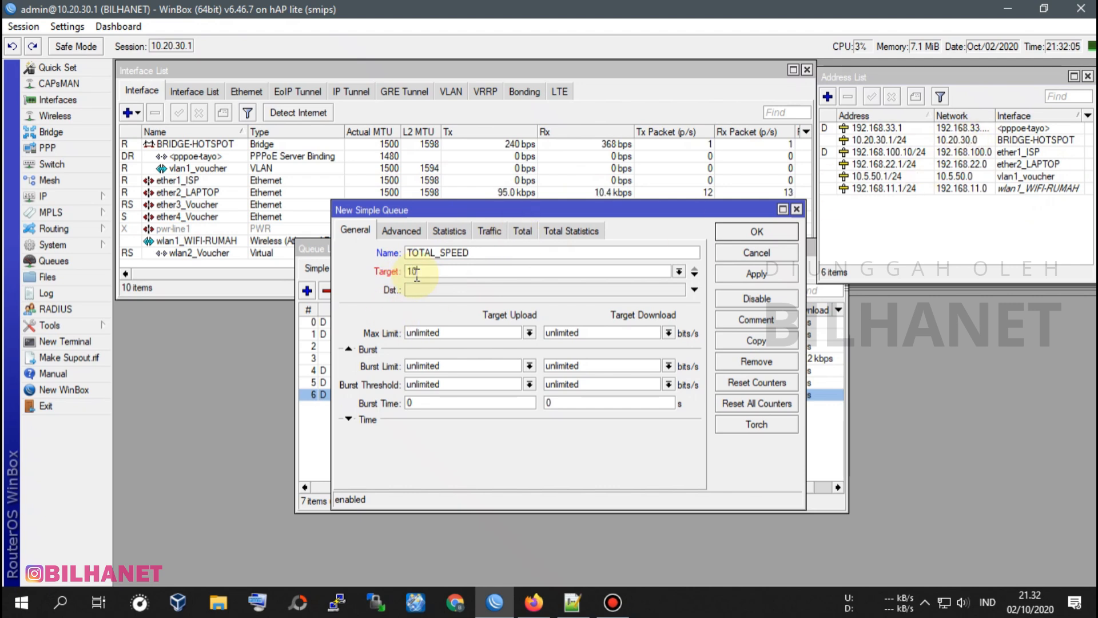
pyautogui.write('.2')
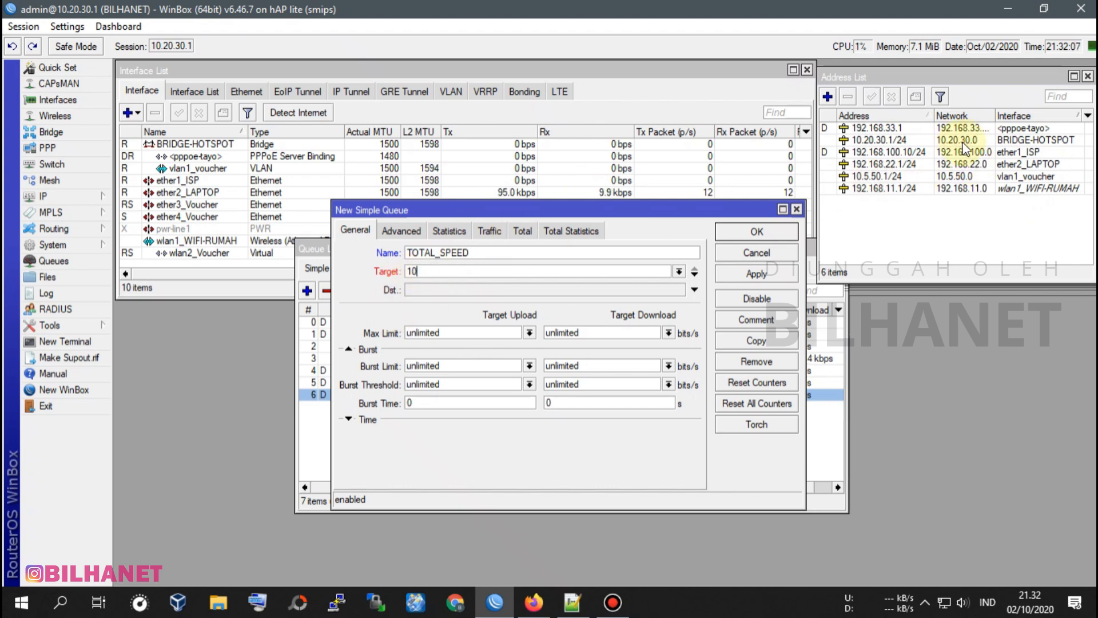
pyautogui.write('0.3')
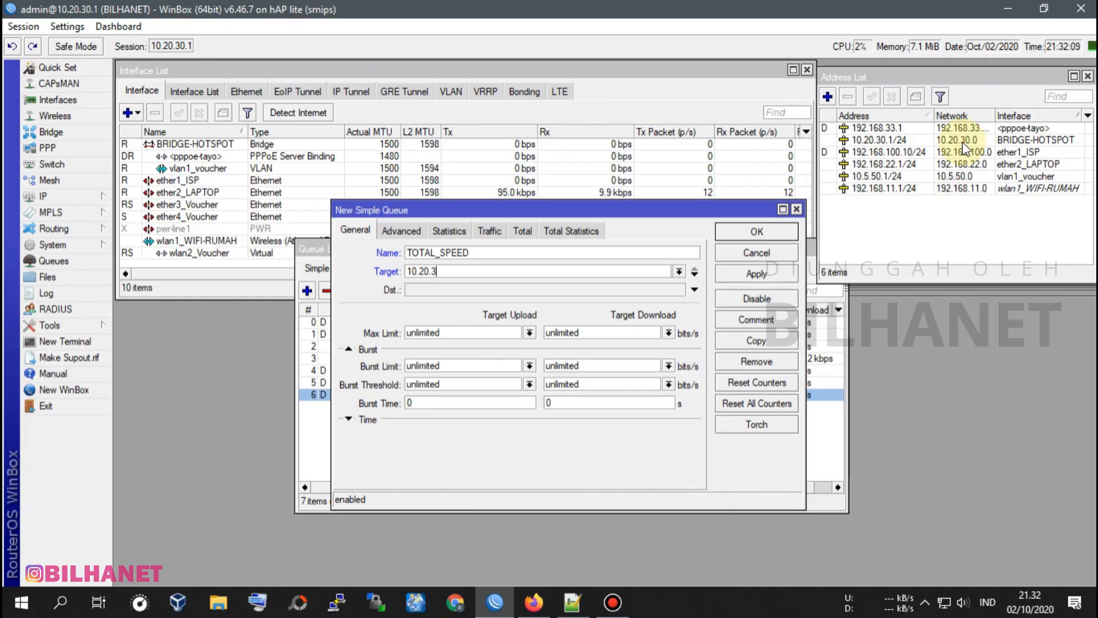
pyautogui.write('0.0/24')
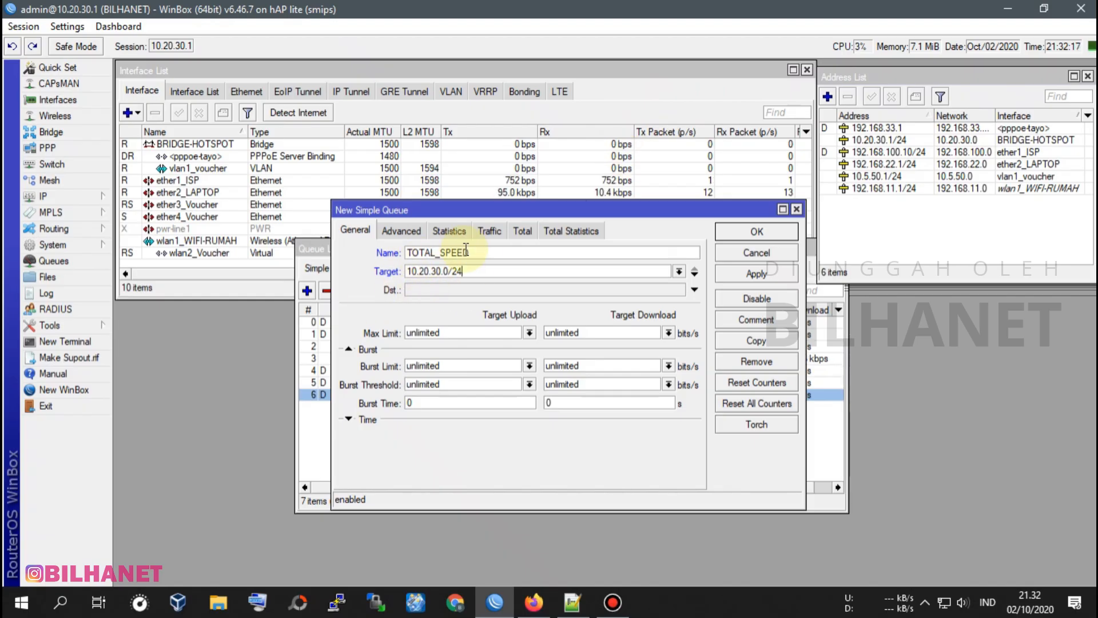
# Add the ether2_LAPTOP network 192.168.22.0/24 as the queue's second target.
pyautogui.click(695, 278)
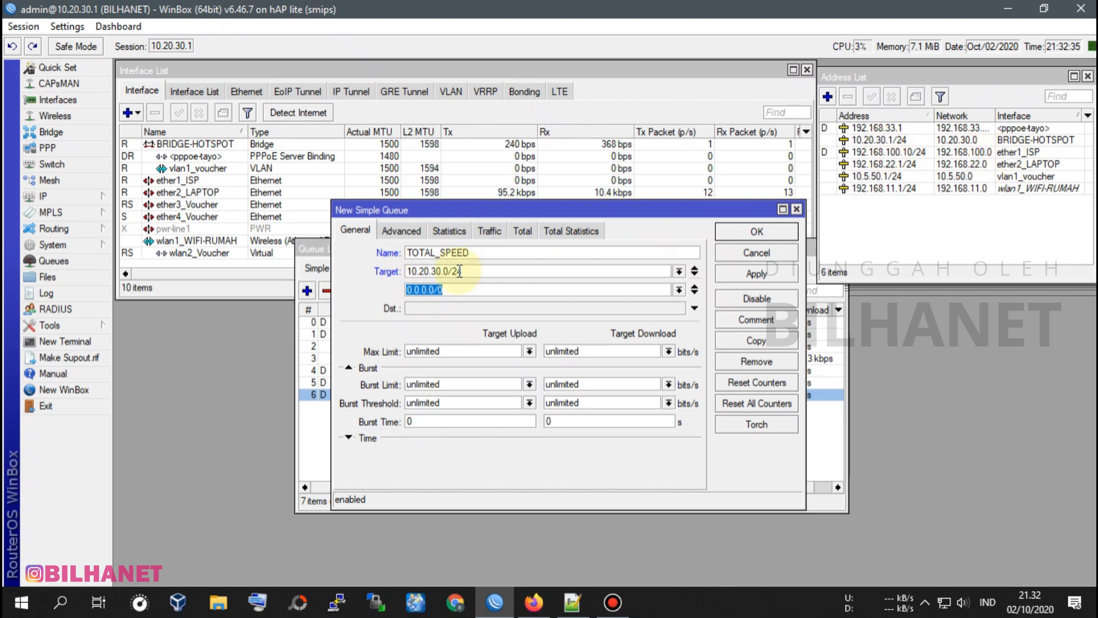
pyautogui.click(1022, 165)
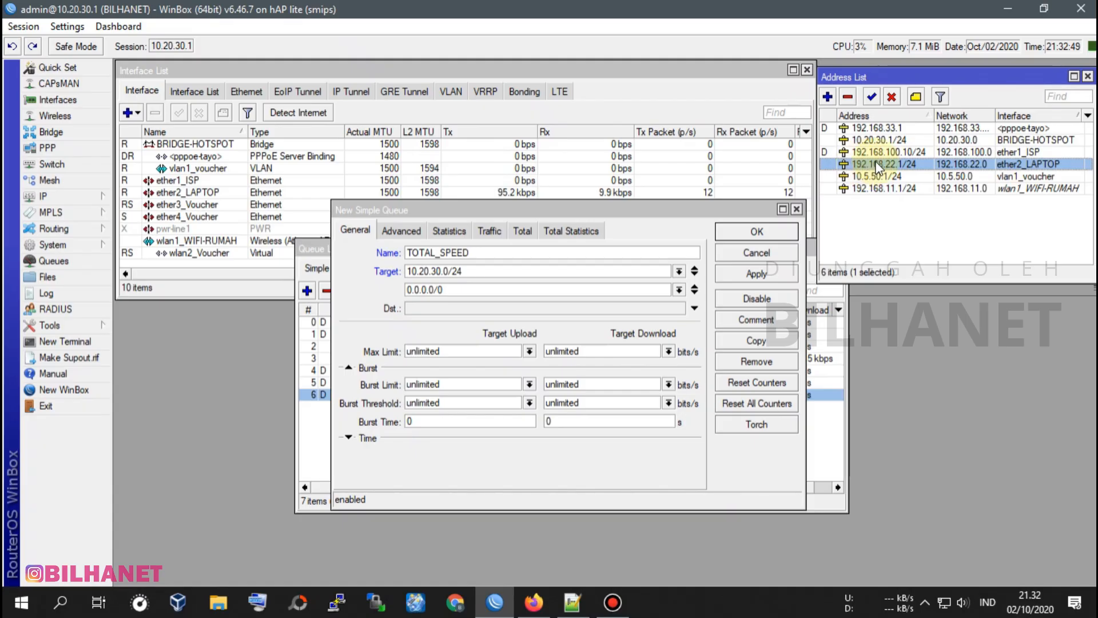
pyautogui.moveTo(464, 290); pyautogui.dragTo(395, 295)
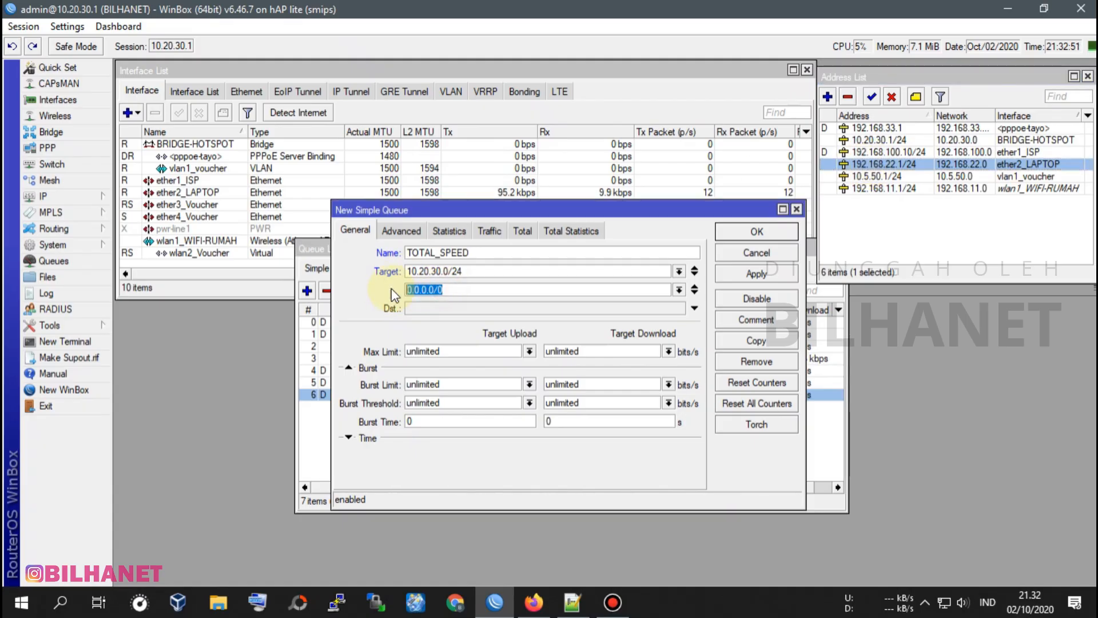
pyautogui.write('192')
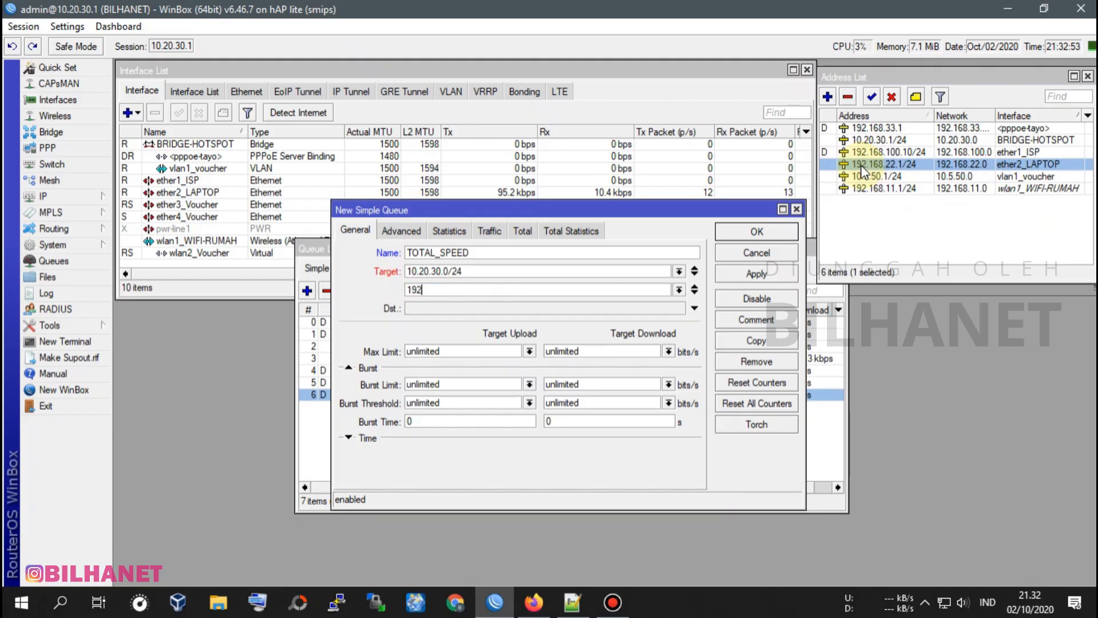
pyautogui.click(417, 293)
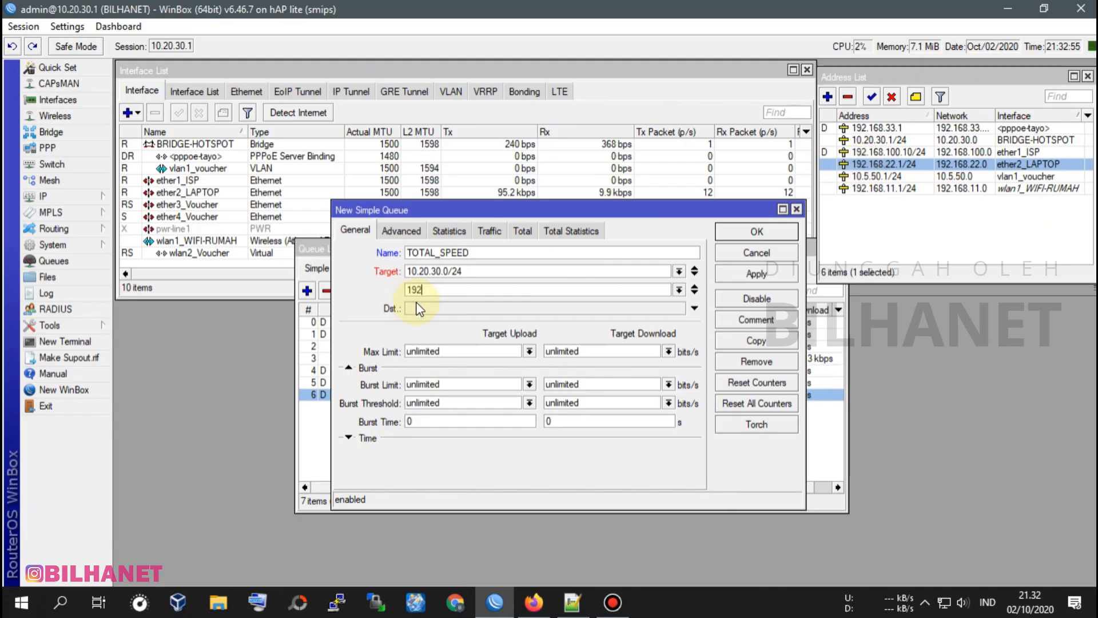
pyautogui.write('.168.22')
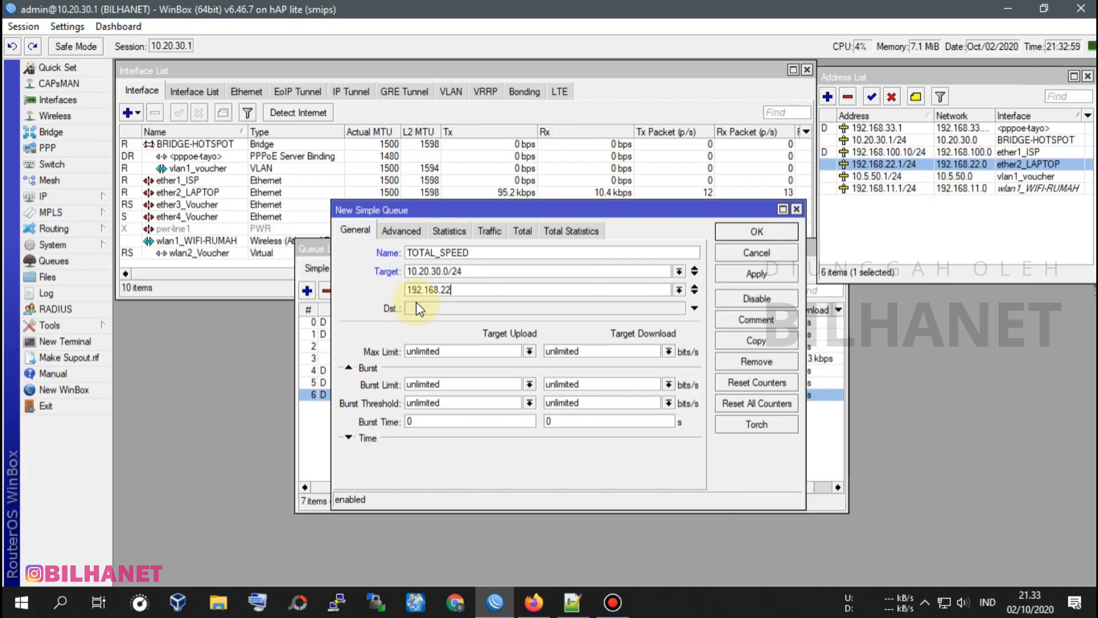
pyautogui.write('.0/24')
# Add the vlan1_voucher network 10.5.50.0/24 as the queue's third target.
pyautogui.click(694, 293)
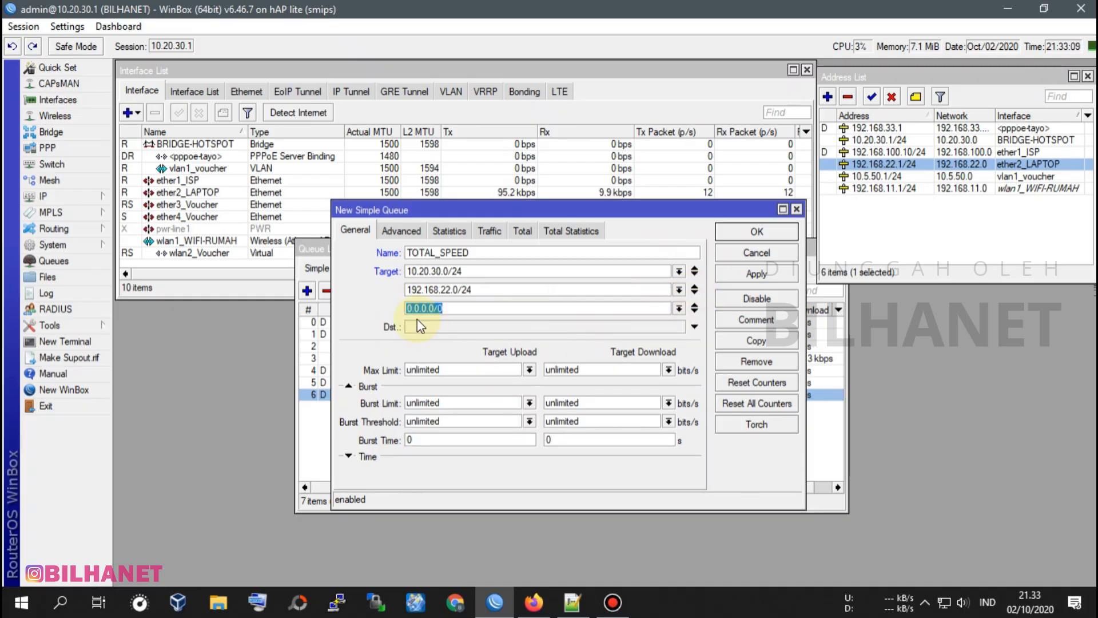
pyautogui.click(1025, 178)
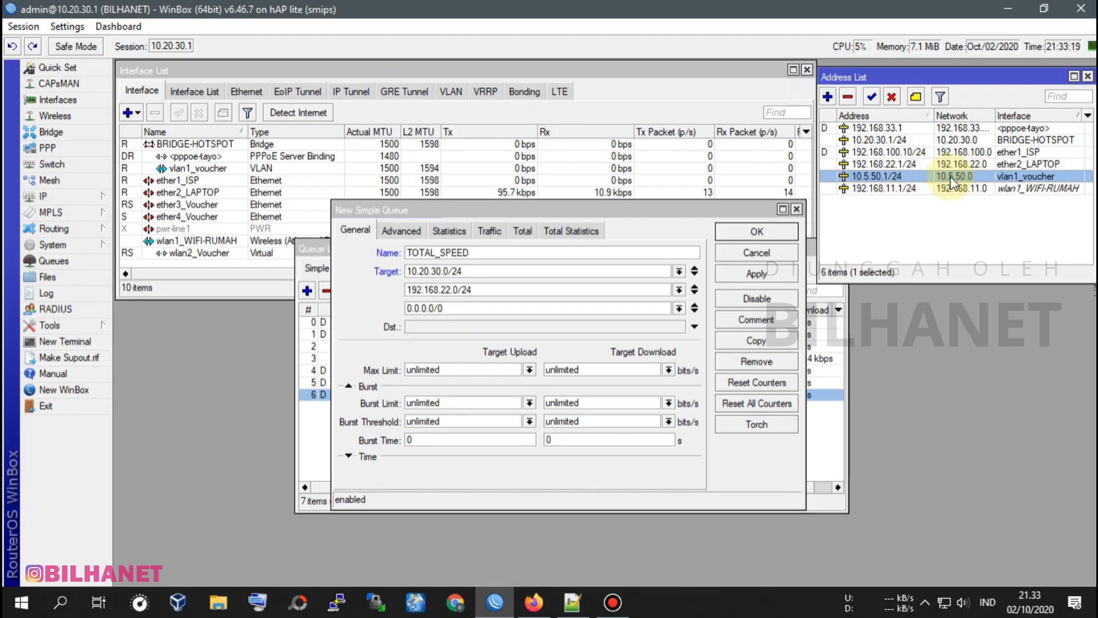
pyautogui.click(446, 309)
pyautogui.moveTo(449, 309); pyautogui.dragTo(388, 311)
pyautogui.write('10.5.')
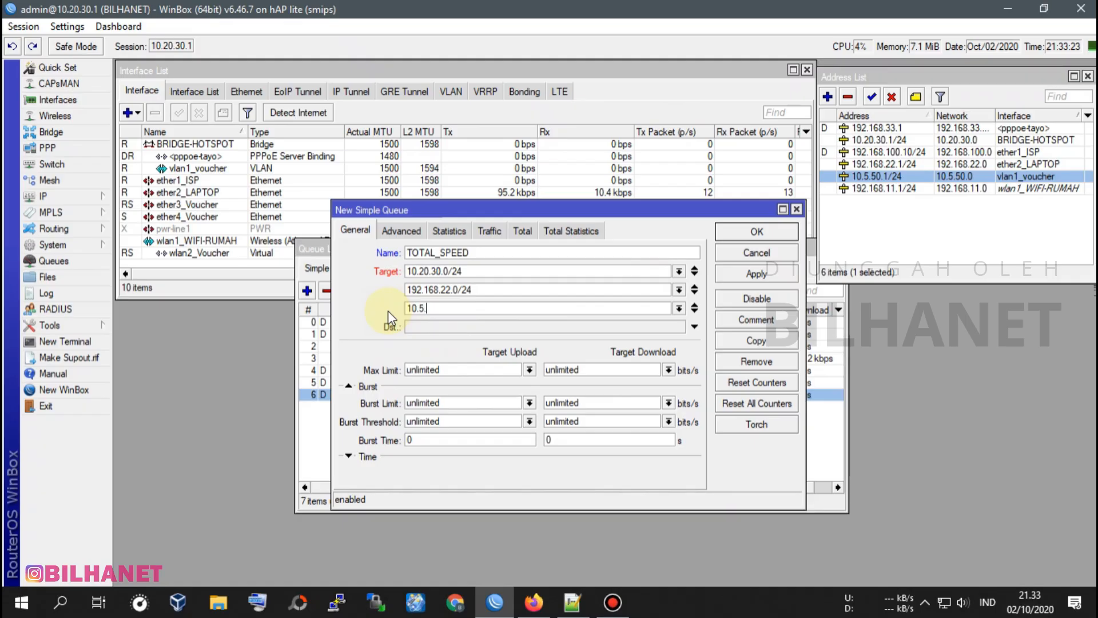
pyautogui.write('50.')
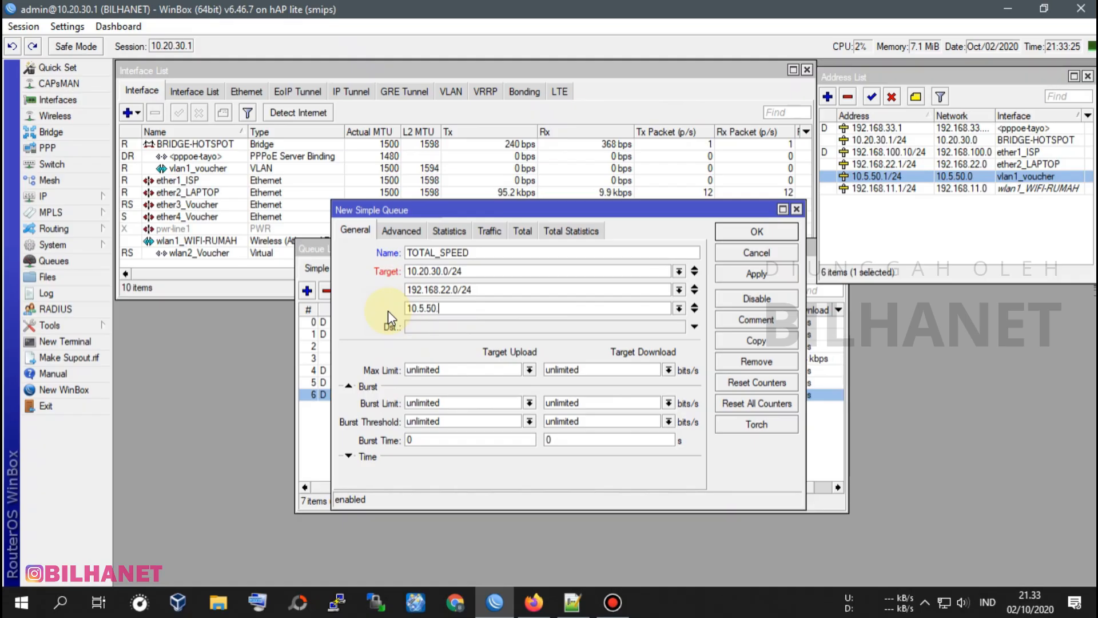
pyautogui.write('0/24')
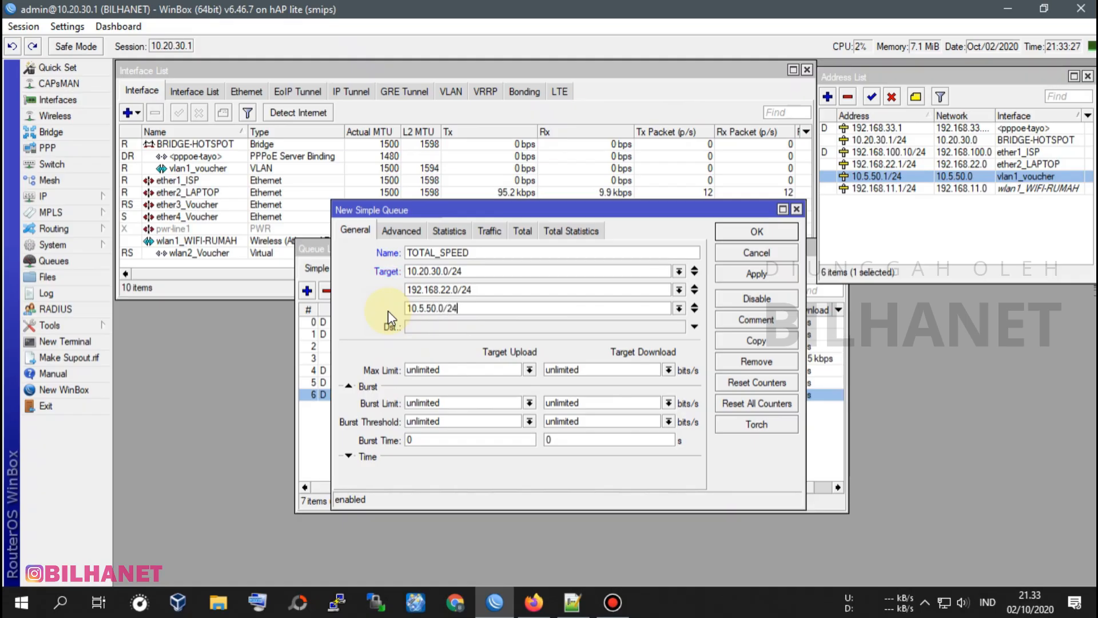
# Check wlan1_WIFI-RUMAH among the wireless interfaces and add its network 192.168.11.0/24 as the queue's fourth target.
pyautogui.click(694, 309)
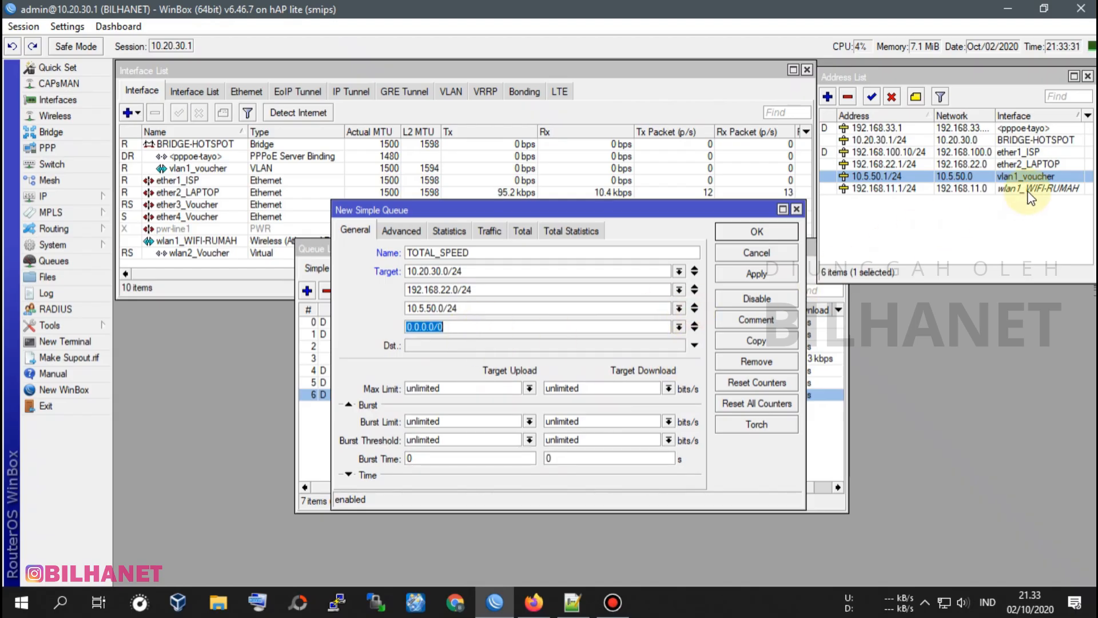
pyautogui.click(977, 190)
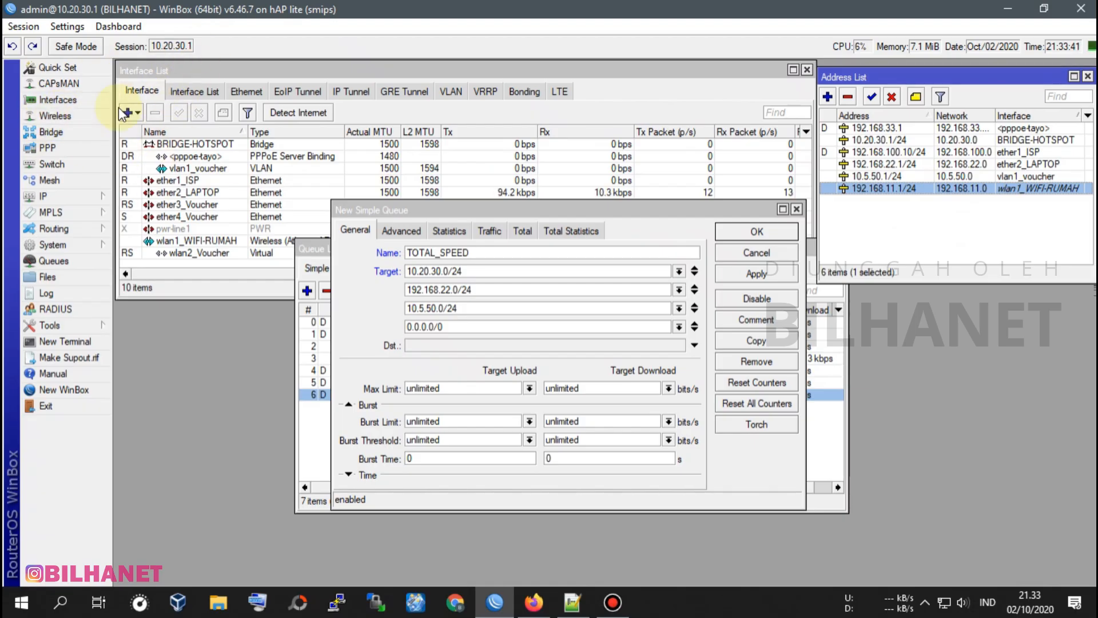
pyautogui.click(63, 116)
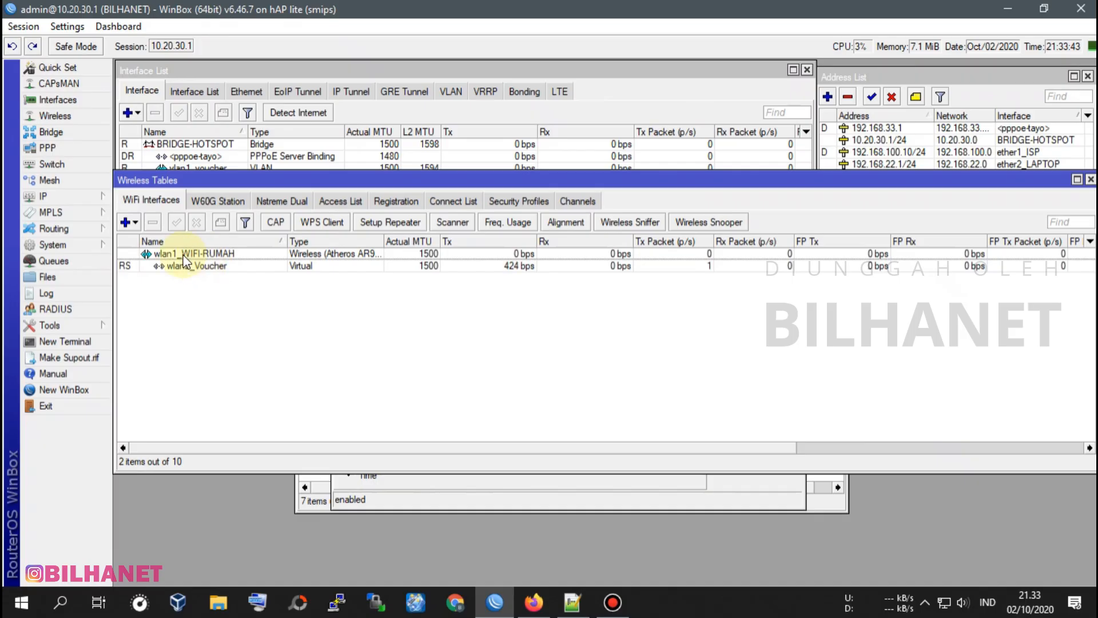
pyautogui.click(185, 256)
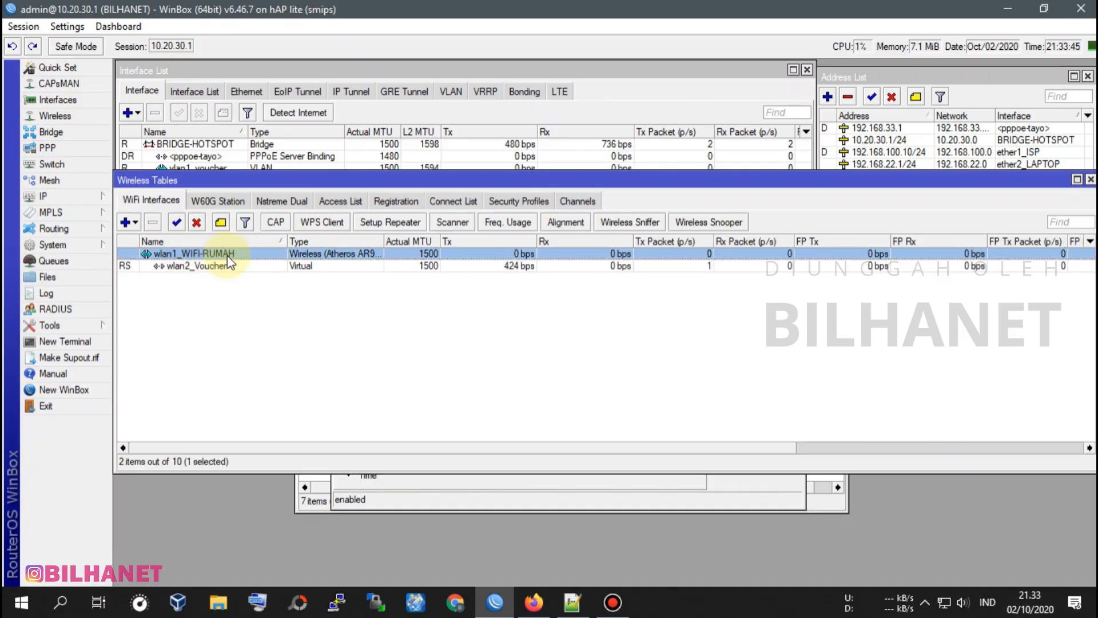
pyautogui.click(1090, 180)
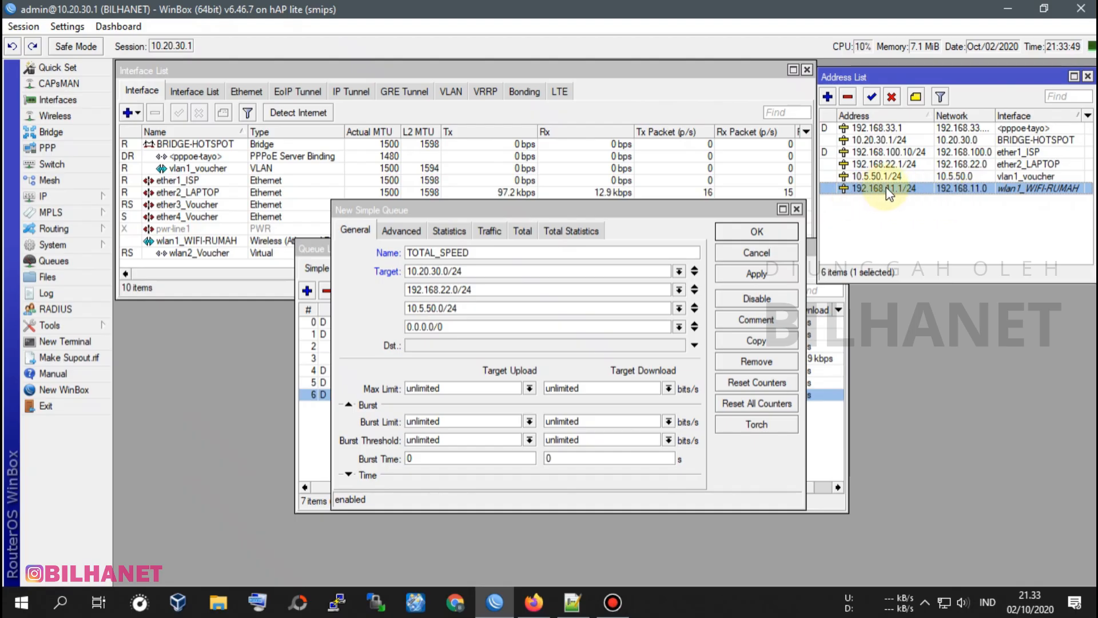
pyautogui.click(457, 326)
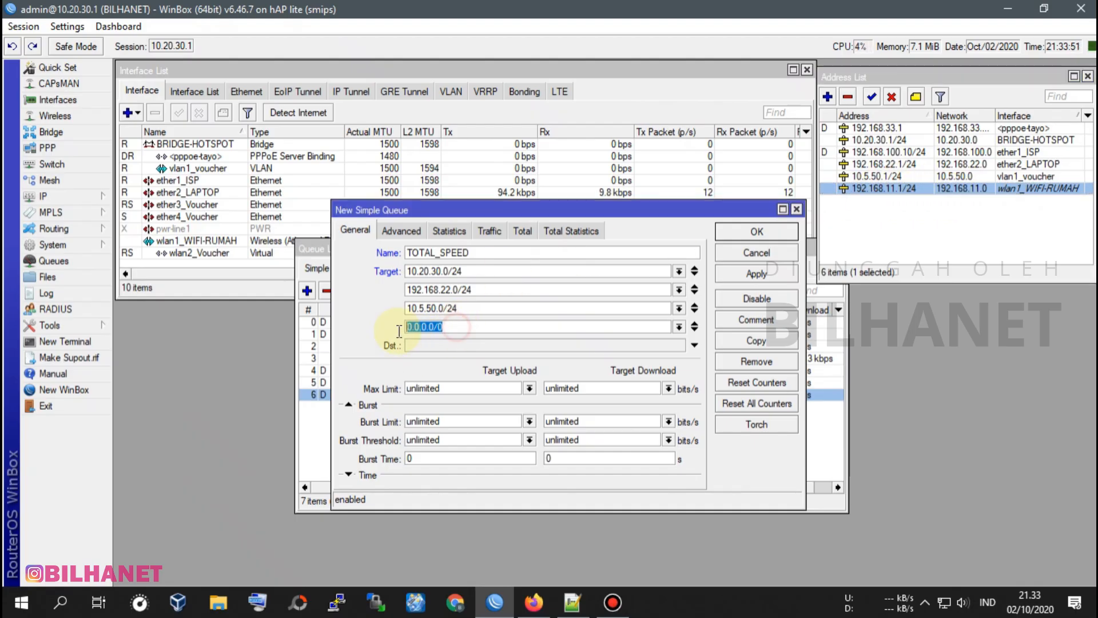
pyautogui.write('192')
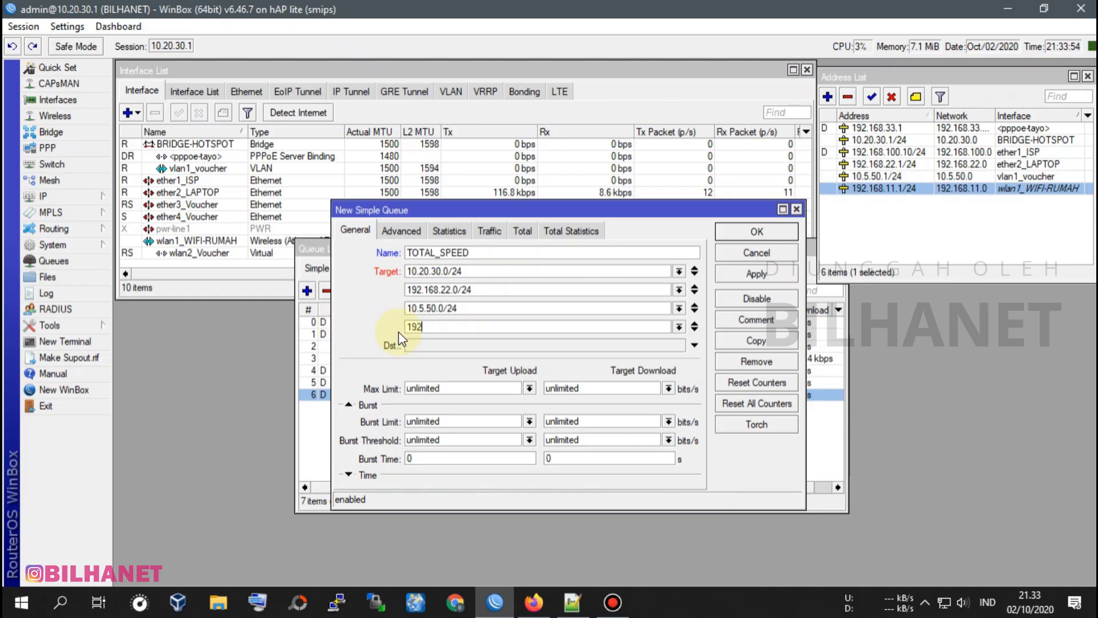
pyautogui.write('.168.11.0/24')
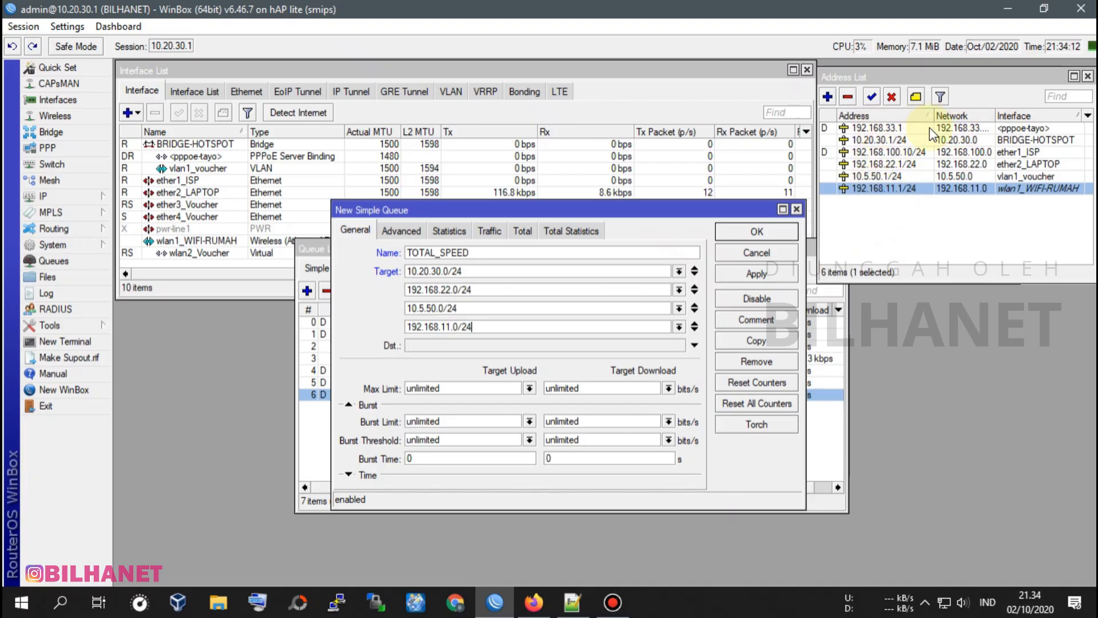
# Add the <pppoe-tayo> network 192.168.33.0/24 as the queue's fifth target, referring to the router's address list.
pyautogui.click(985, 127)
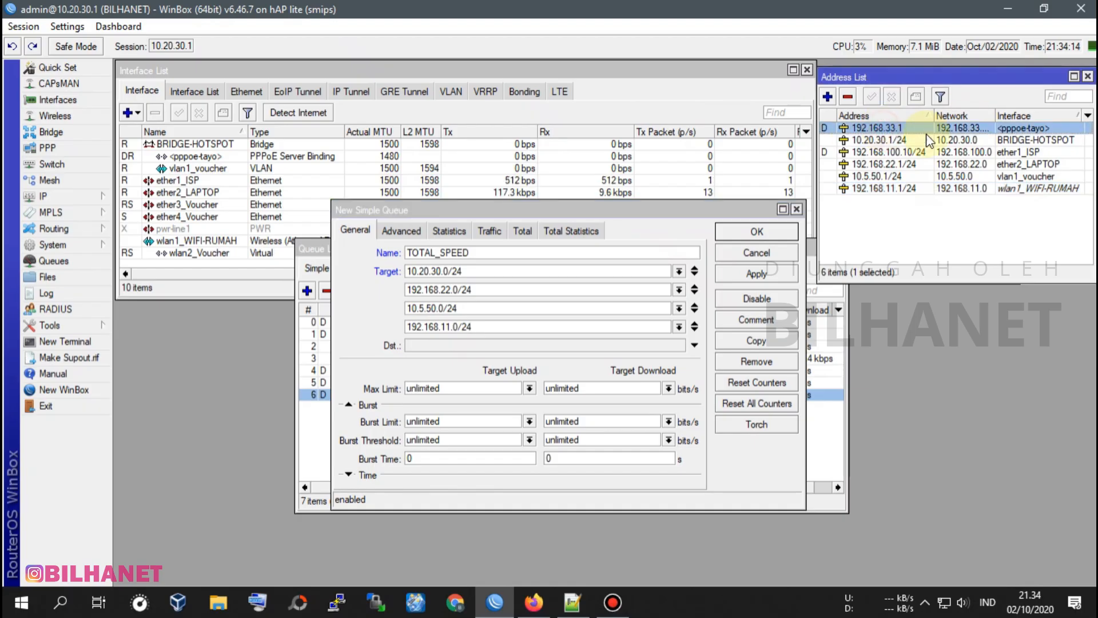
pyautogui.click(696, 331)
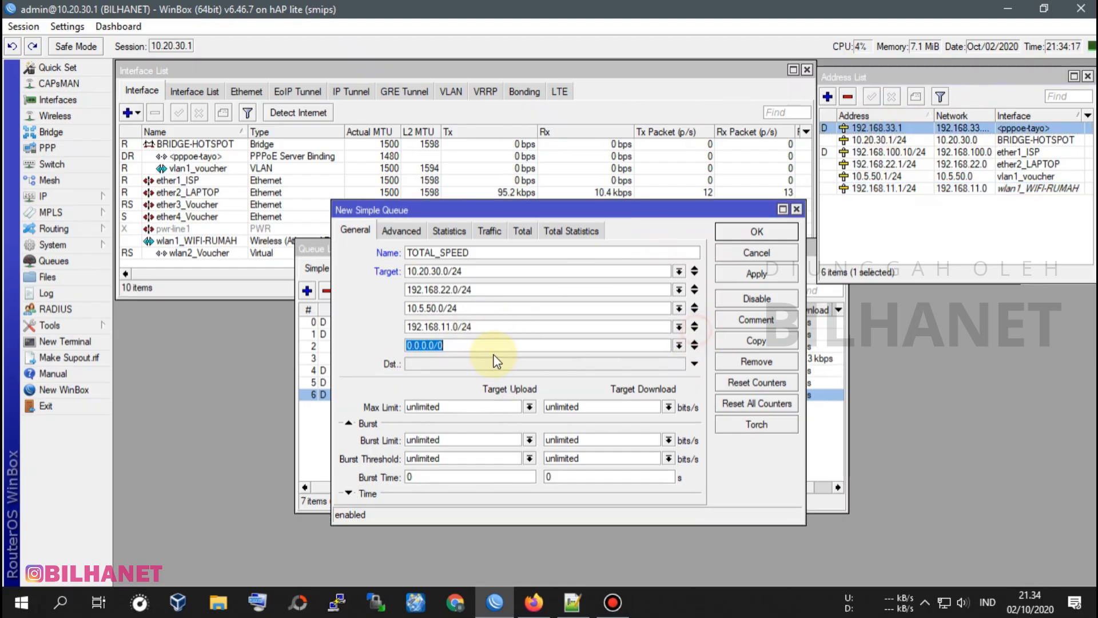
pyautogui.write('192.168')
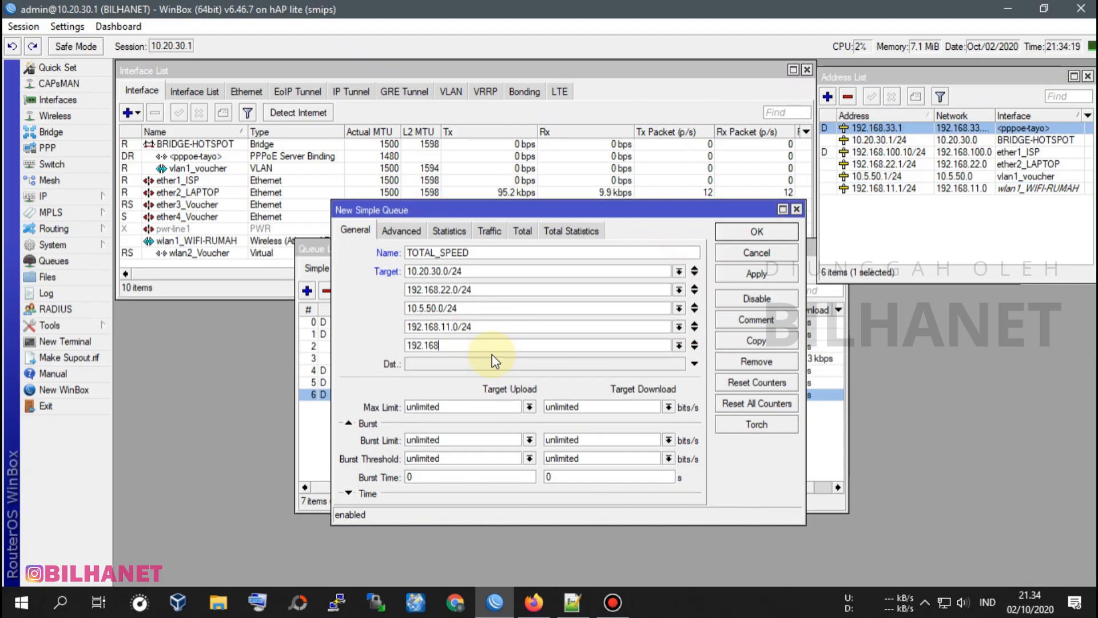
pyautogui.write('.2')
pyautogui.write('2.0/24')
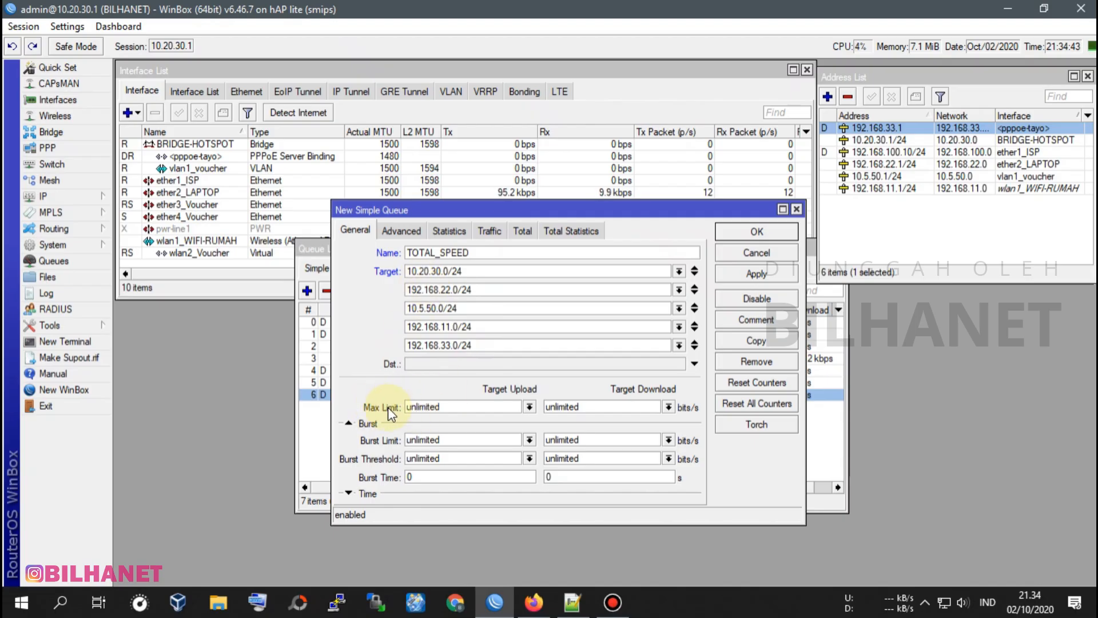
# Set the TOTAL_SPEED queue's max limit to 5M for target upload and 20M for target download.
pyautogui.click(530, 407)
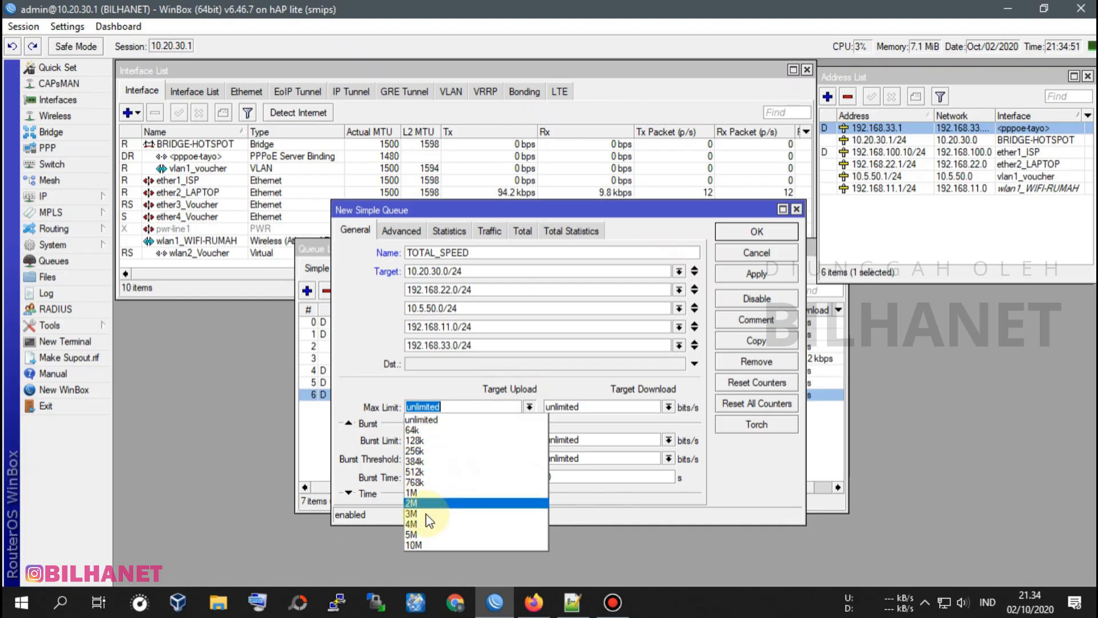
pyautogui.click(423, 534)
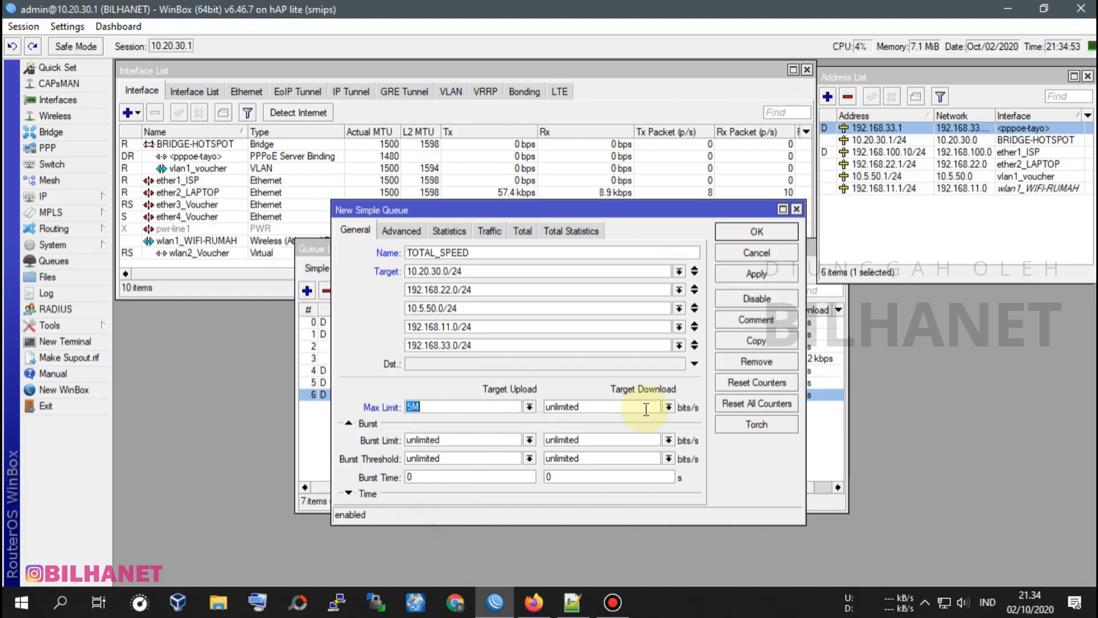
pyautogui.click(668, 407)
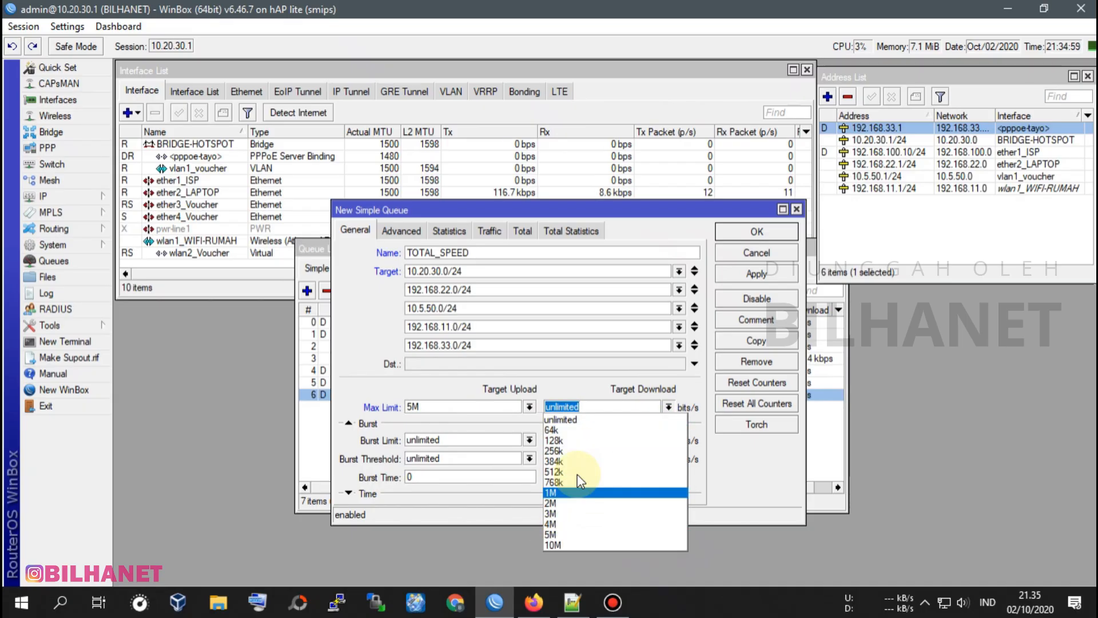
pyautogui.click(611, 405)
pyautogui.doubleClick(610, 405)
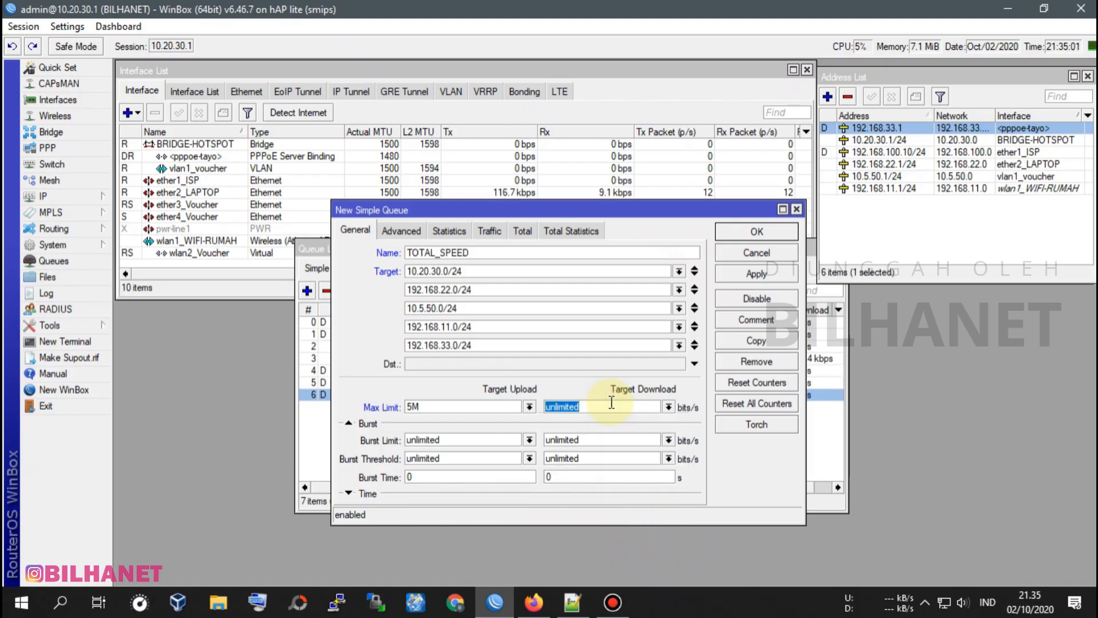
pyautogui.write('20M')
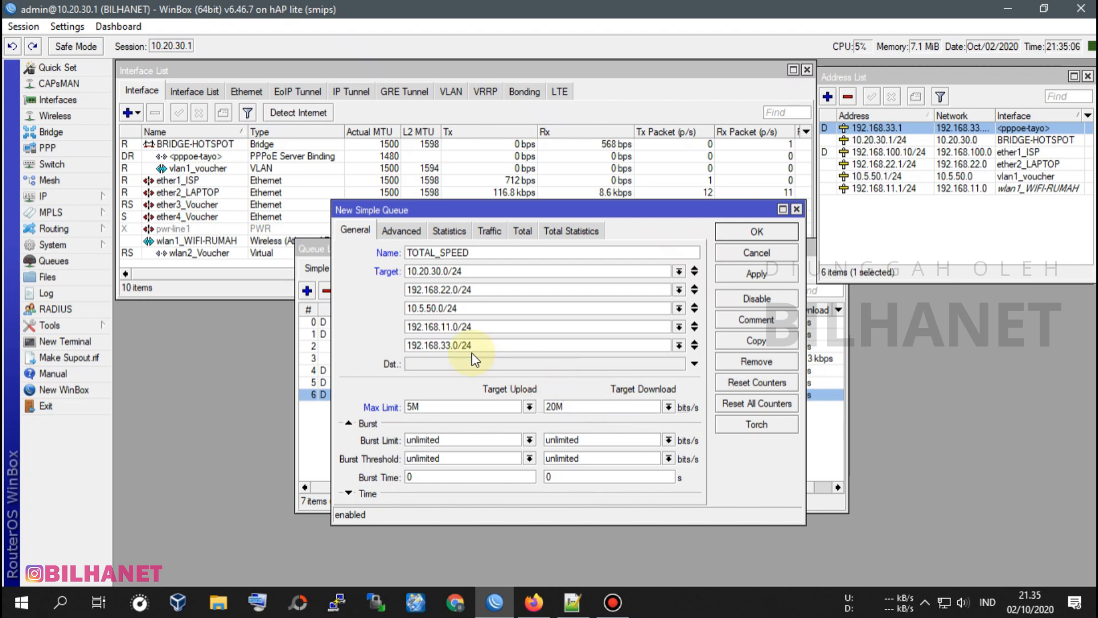
# Set the queue type to default for both upload and download, keeping the parent at none.
pyautogui.click(358, 230)
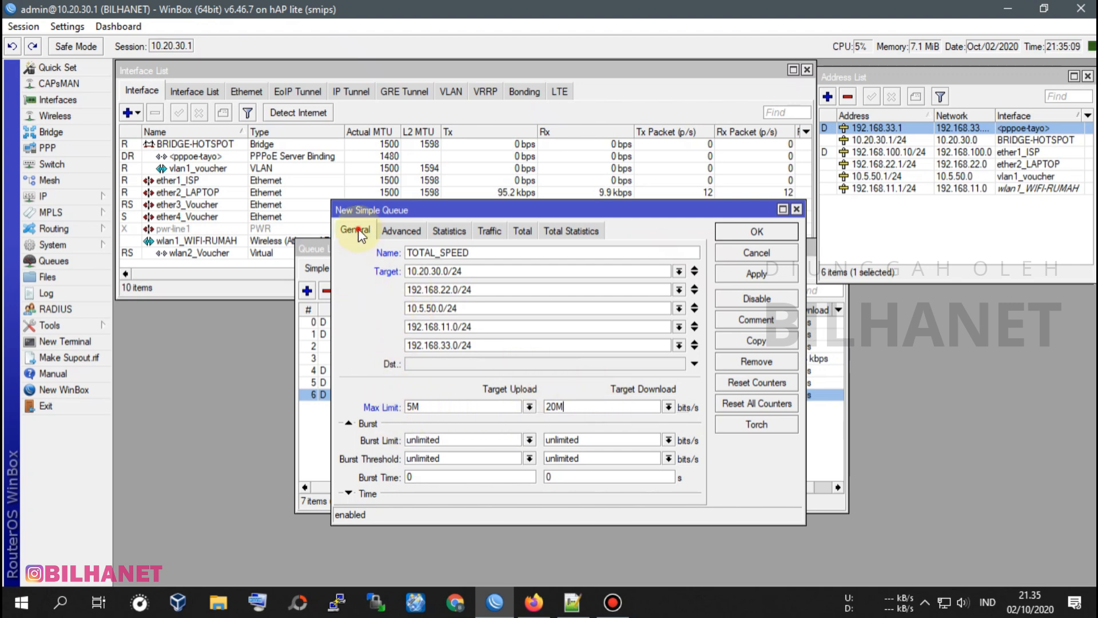
pyautogui.click(402, 231)
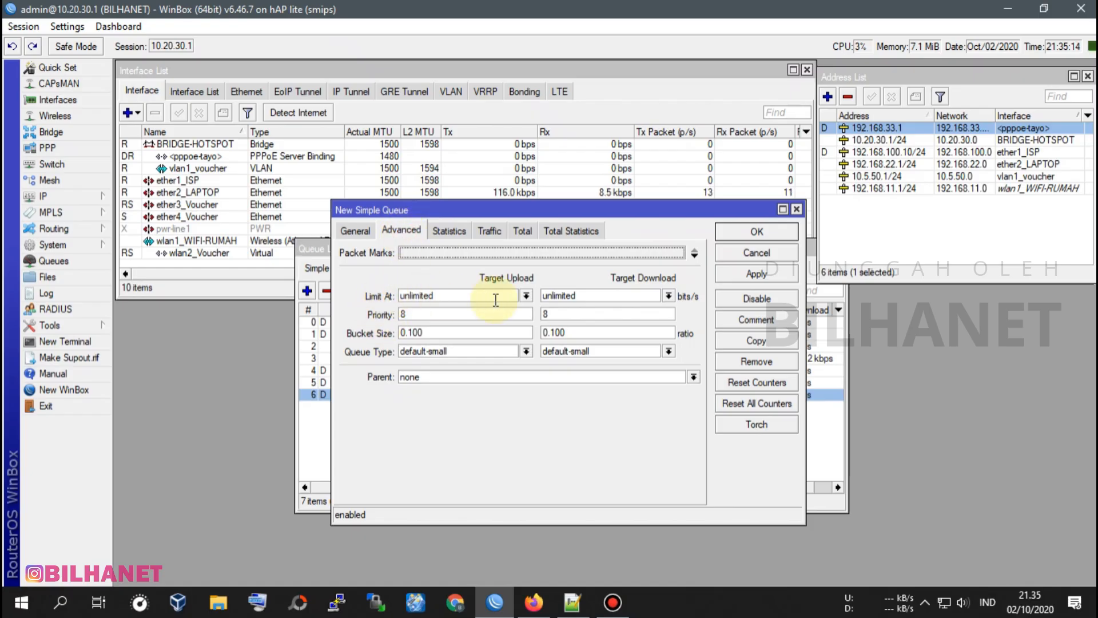
pyautogui.click(599, 297)
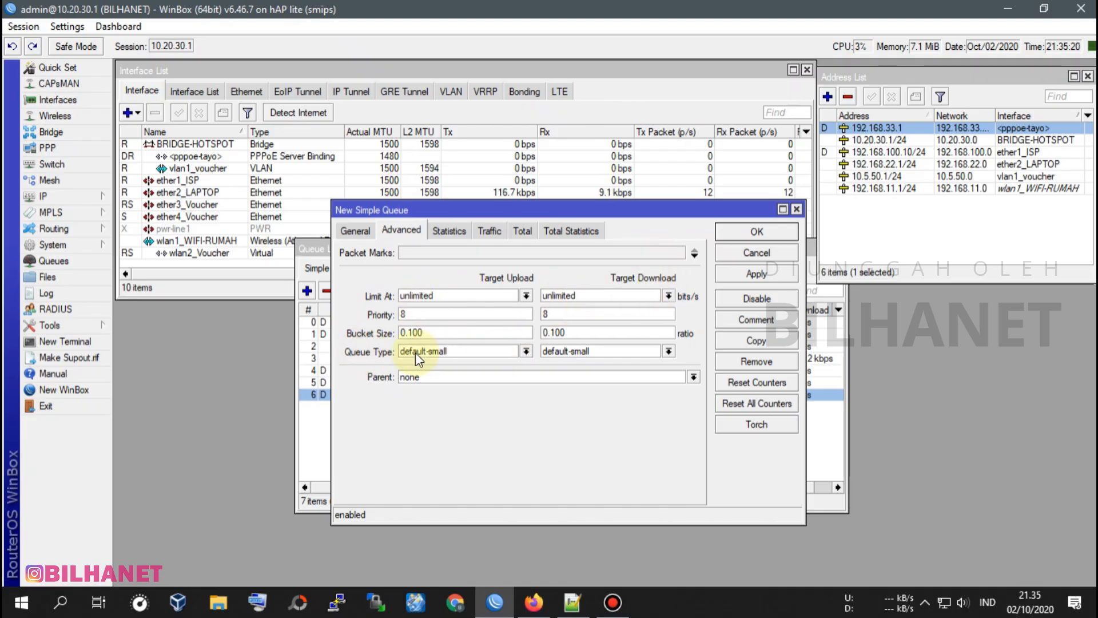
pyautogui.click(525, 351)
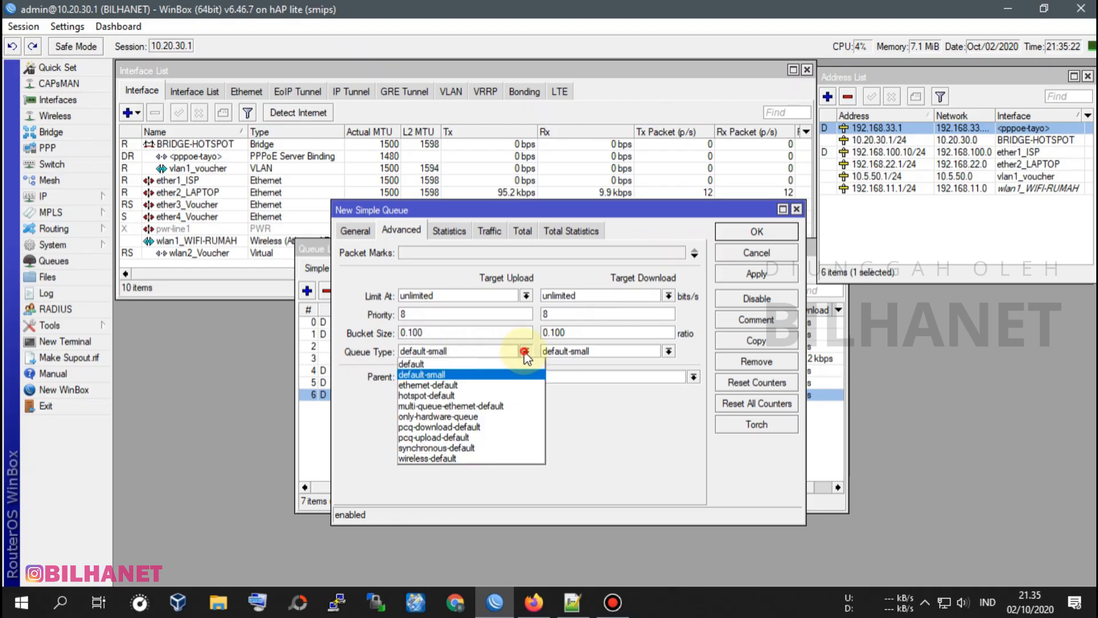
pyautogui.click(416, 364)
pyautogui.click(667, 352)
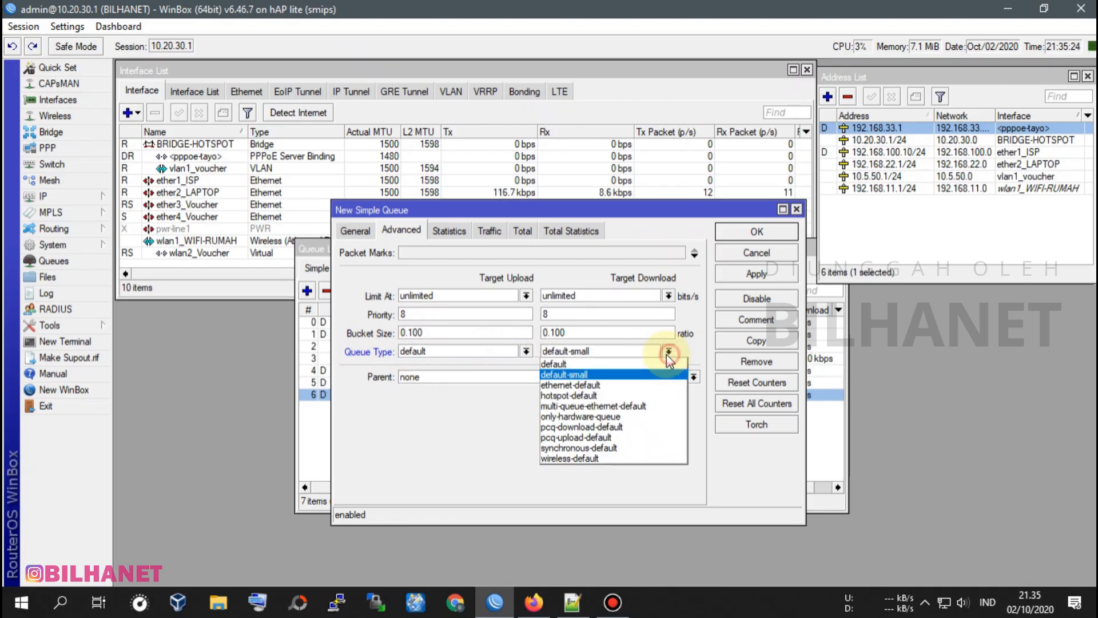
pyautogui.click(590, 362)
pyautogui.click(409, 379)
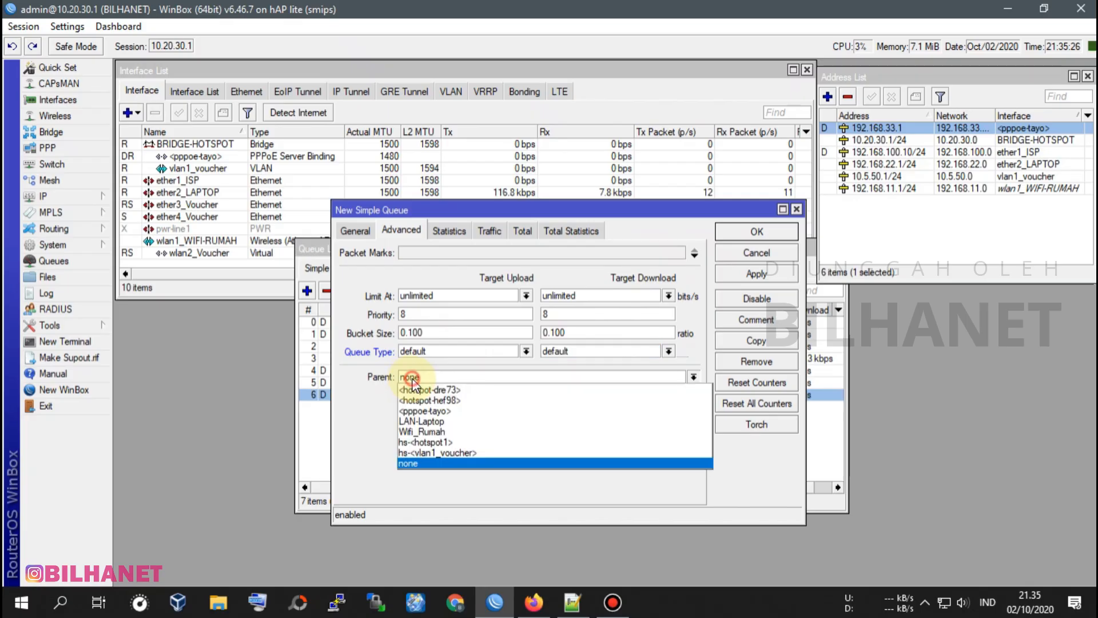
pyautogui.click(435, 373)
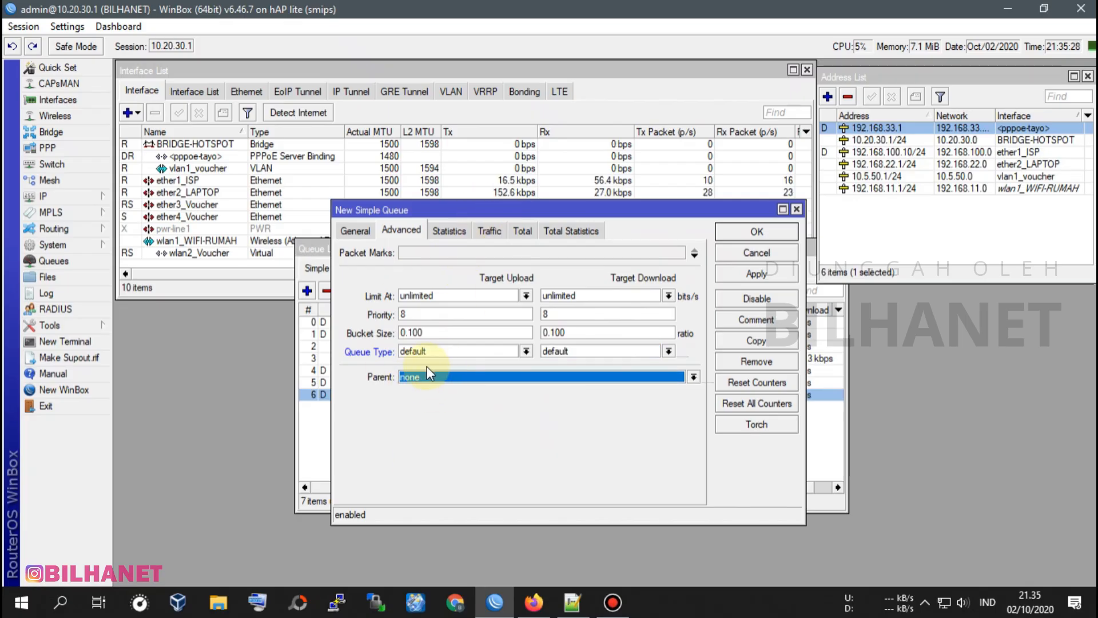
# Save the TOTAL_SPEED queue and move it to the first position in the simple queue list.
pyautogui.click(355, 231)
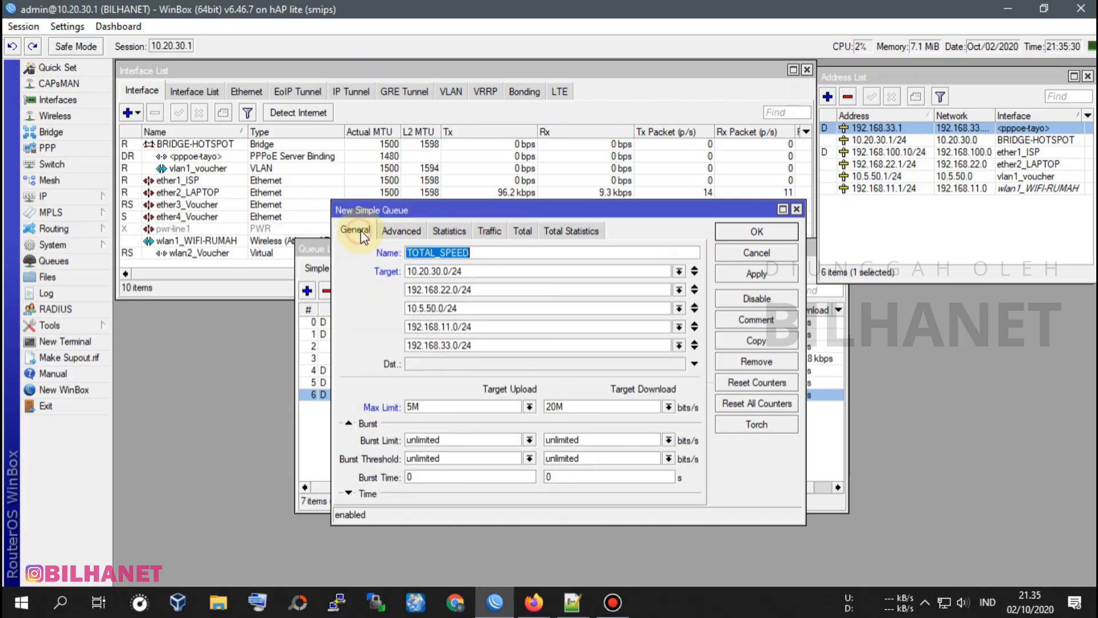
pyautogui.click(779, 272)
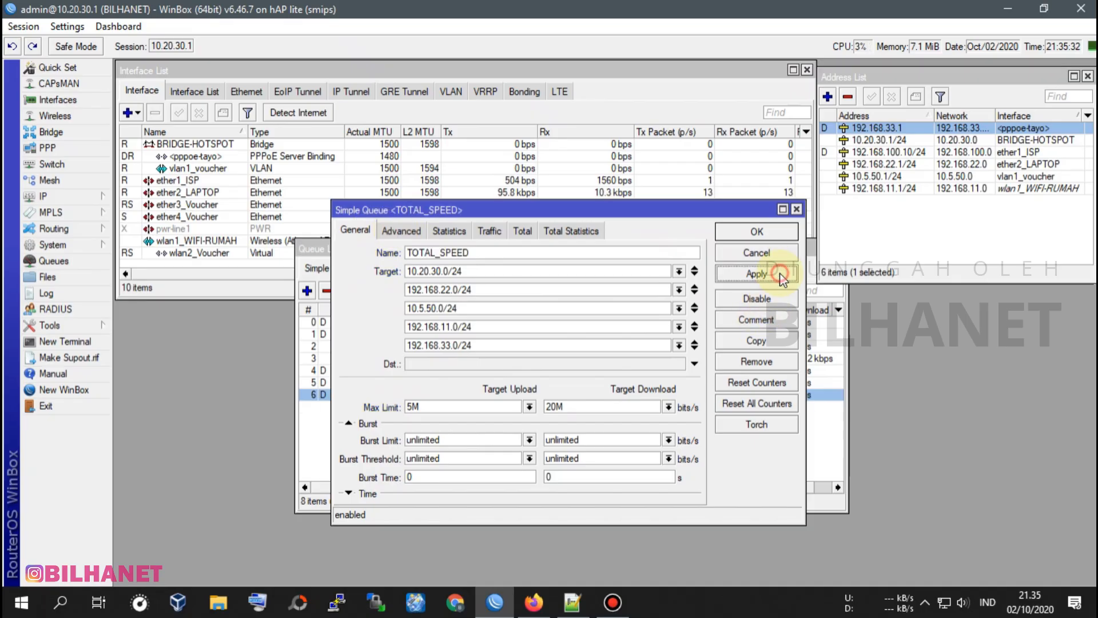
pyautogui.click(777, 232)
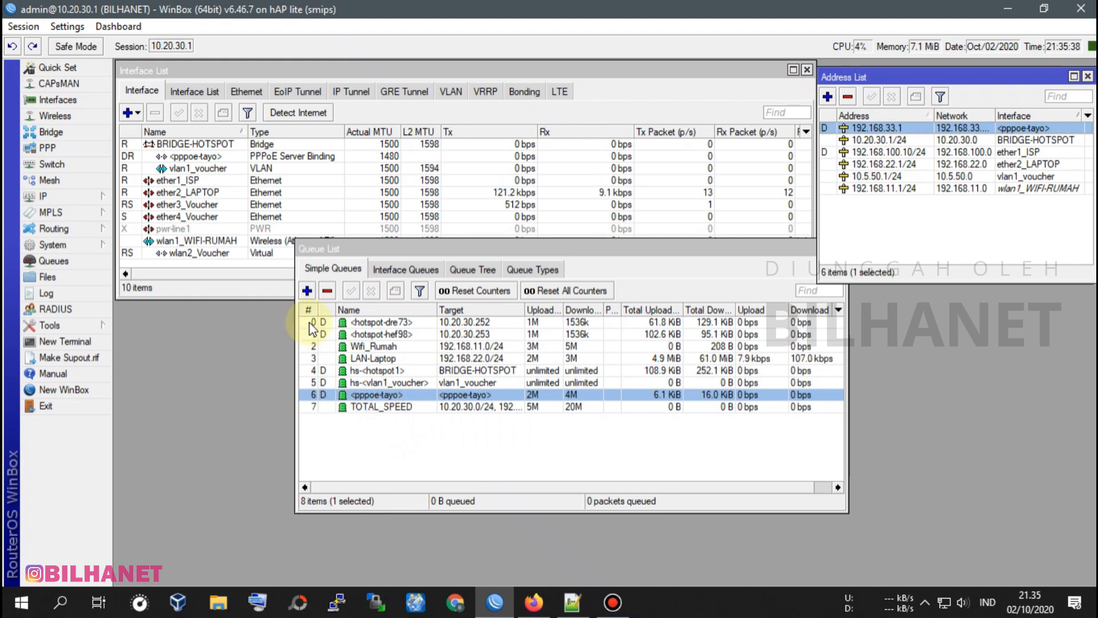
pyautogui.click(385, 408)
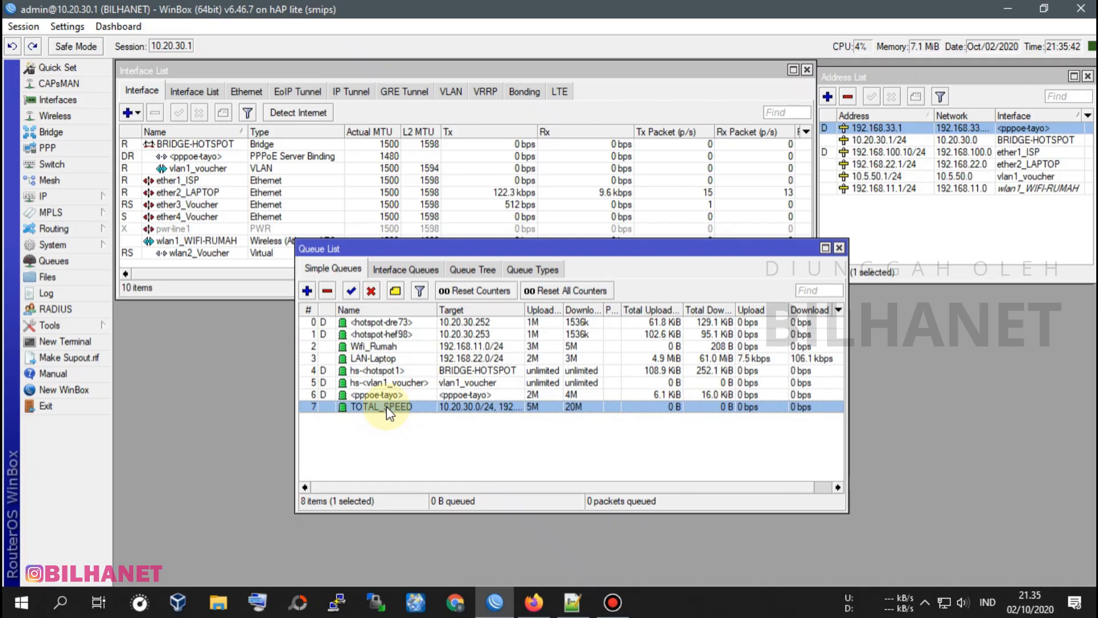
pyautogui.moveTo(387, 411); pyautogui.dragTo(389, 318)
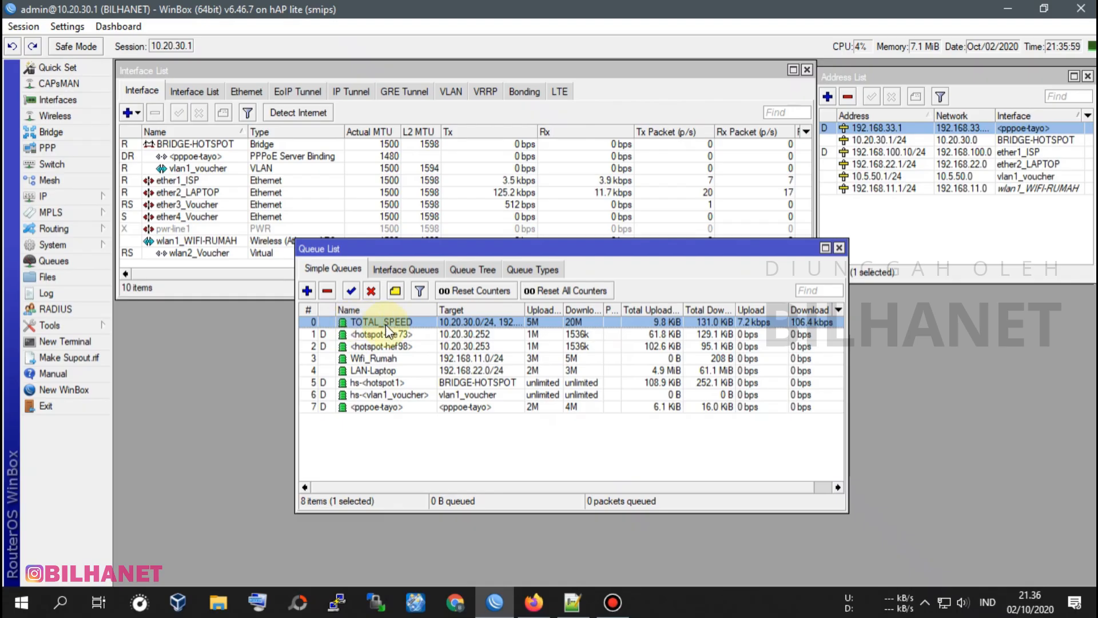
# Start a new simple queue and name it 1.WIFI_RUMAH.
pyautogui.click(307, 292)
pyautogui.moveTo(434, 207); pyautogui.dragTo(548, 209)
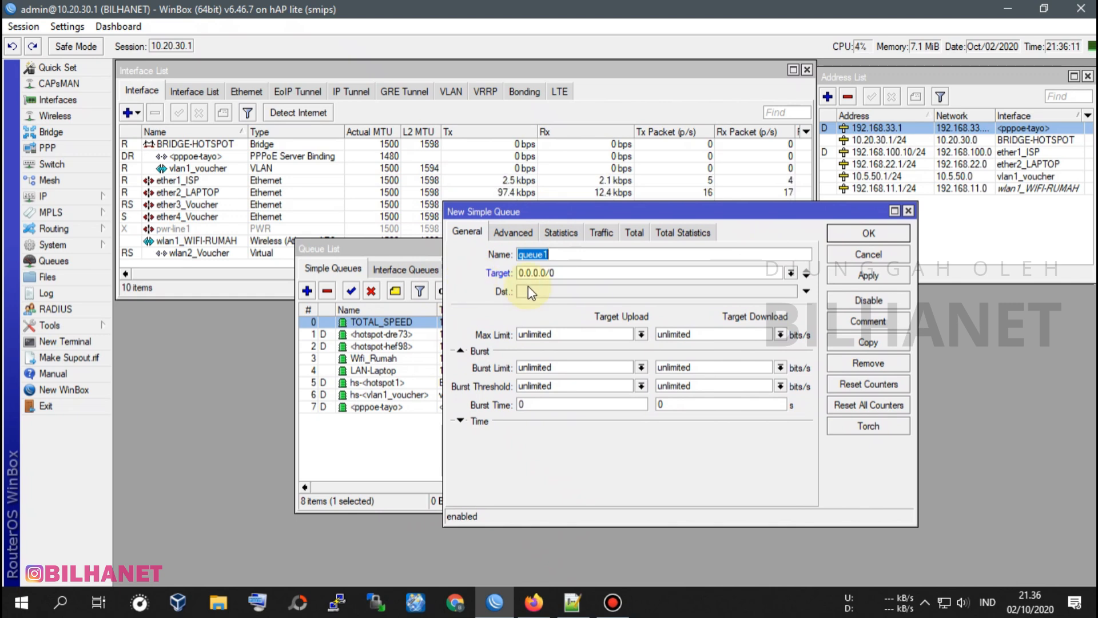
pyautogui.write('1.WIFI')
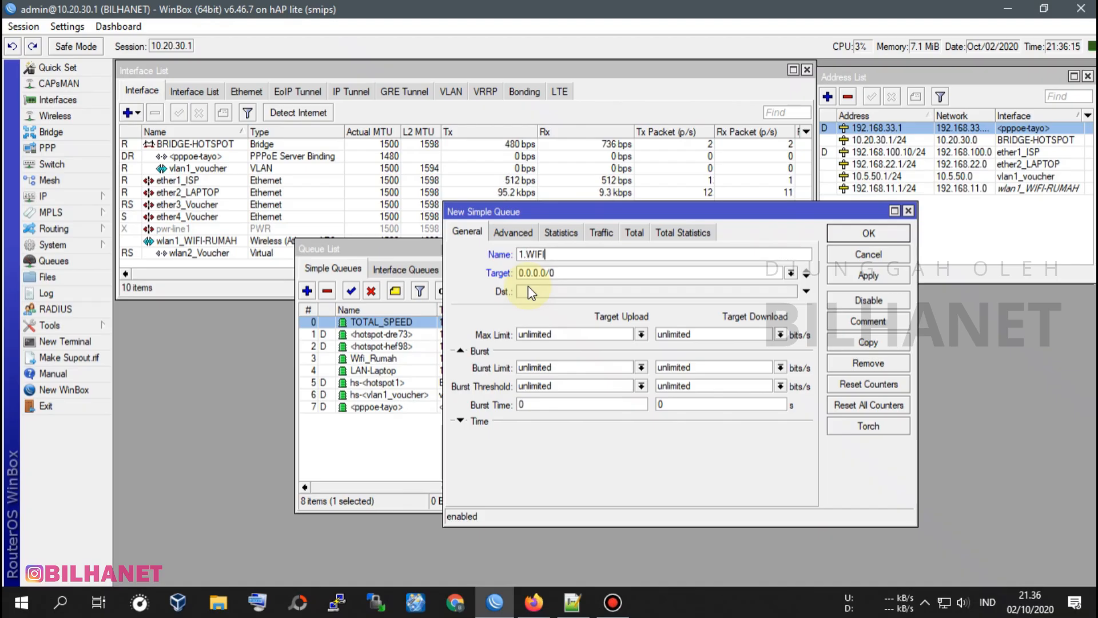
pyautogui.write('_RUMAH')
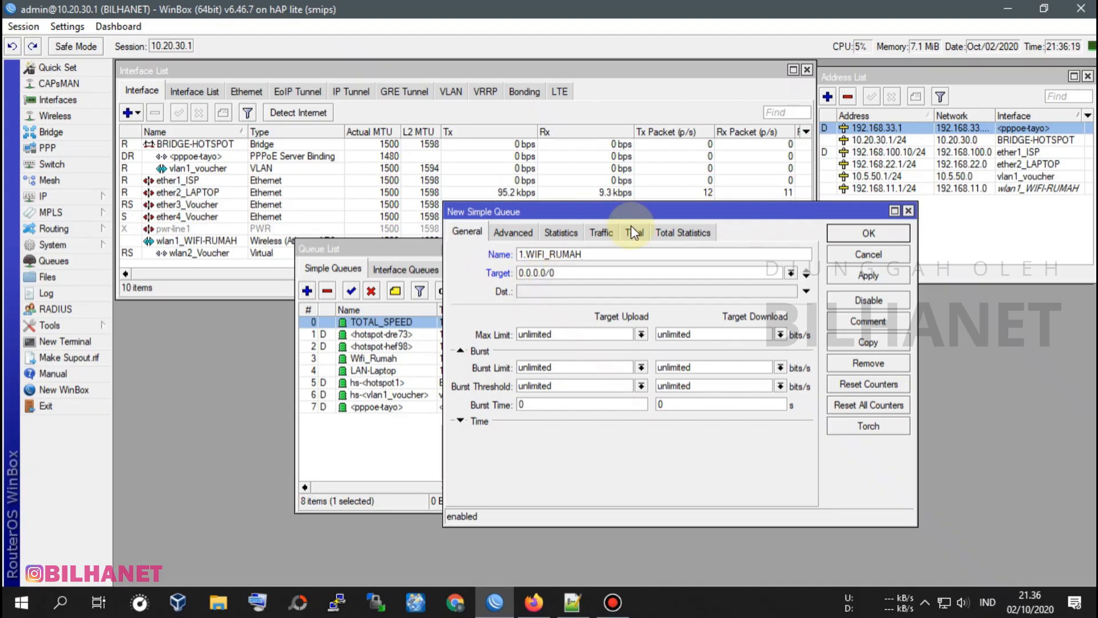
# Set the new queue's target to the wlan1_WIFI-RUMAH network 192.168.11.0/24, referring to the address list.
pyautogui.moveTo(784, 218); pyautogui.dragTo(781, 222)
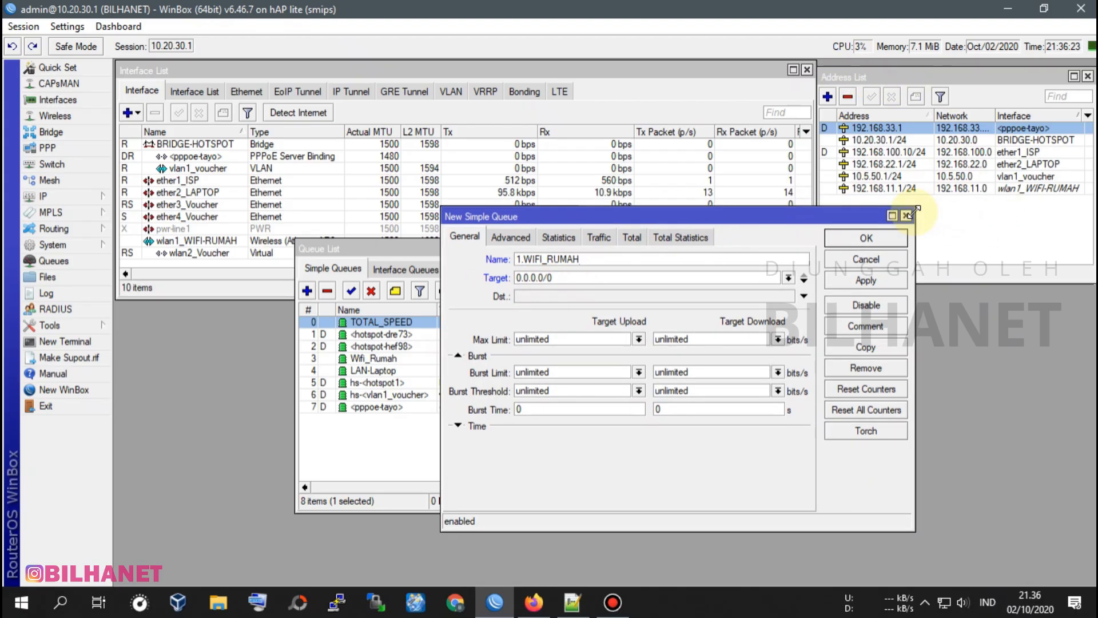
pyautogui.click(1024, 188)
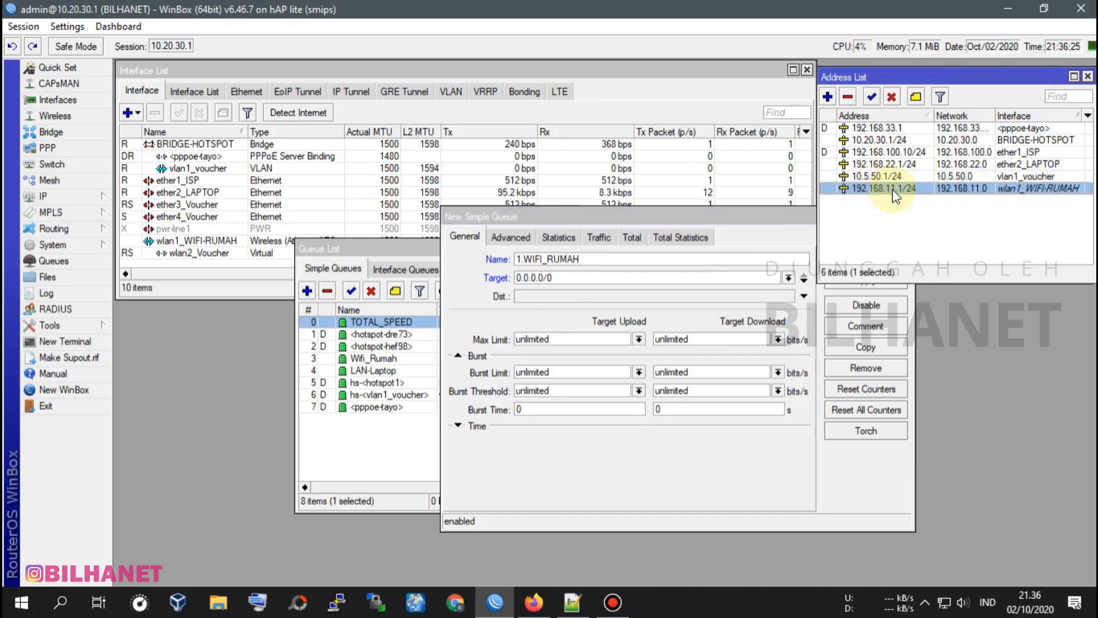
pyautogui.doubleClick(570, 278)
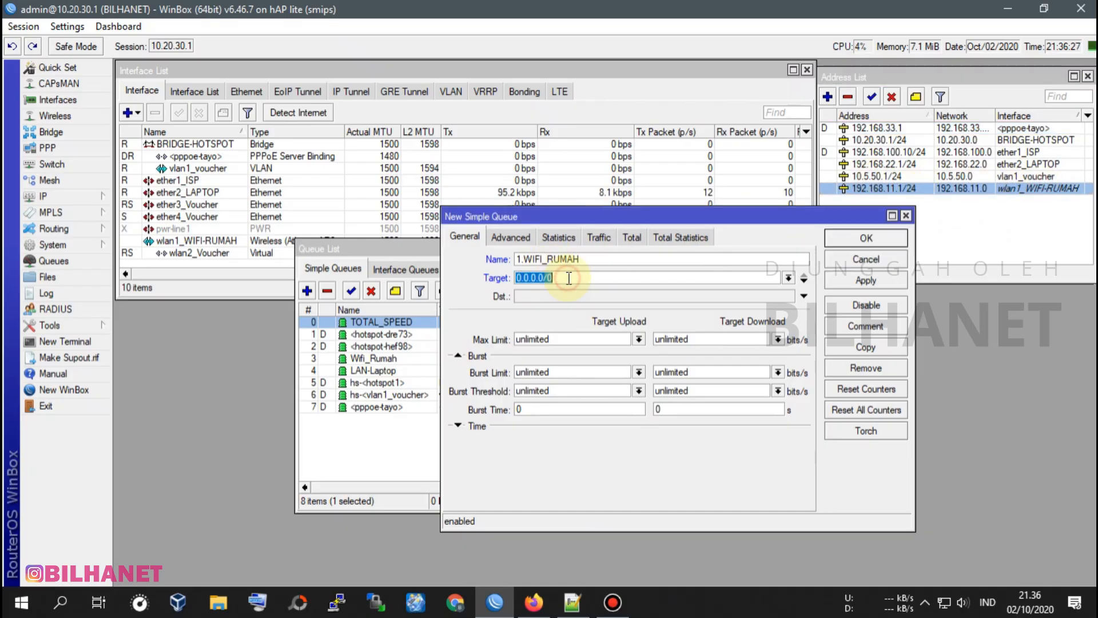
pyautogui.write('192.1')
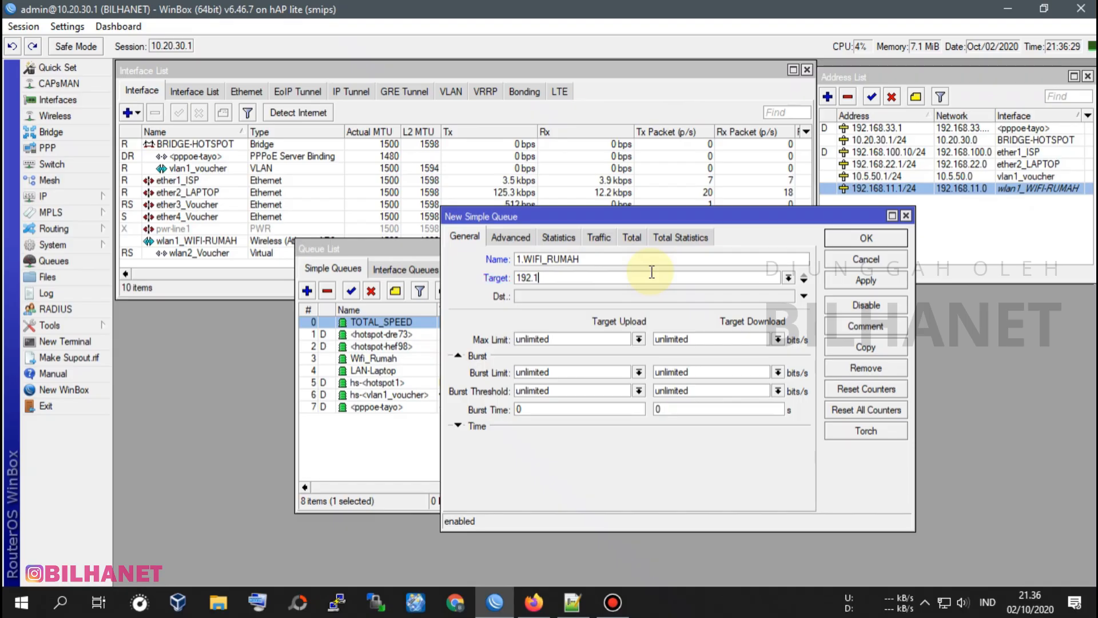
pyautogui.write('68.11.0/24')
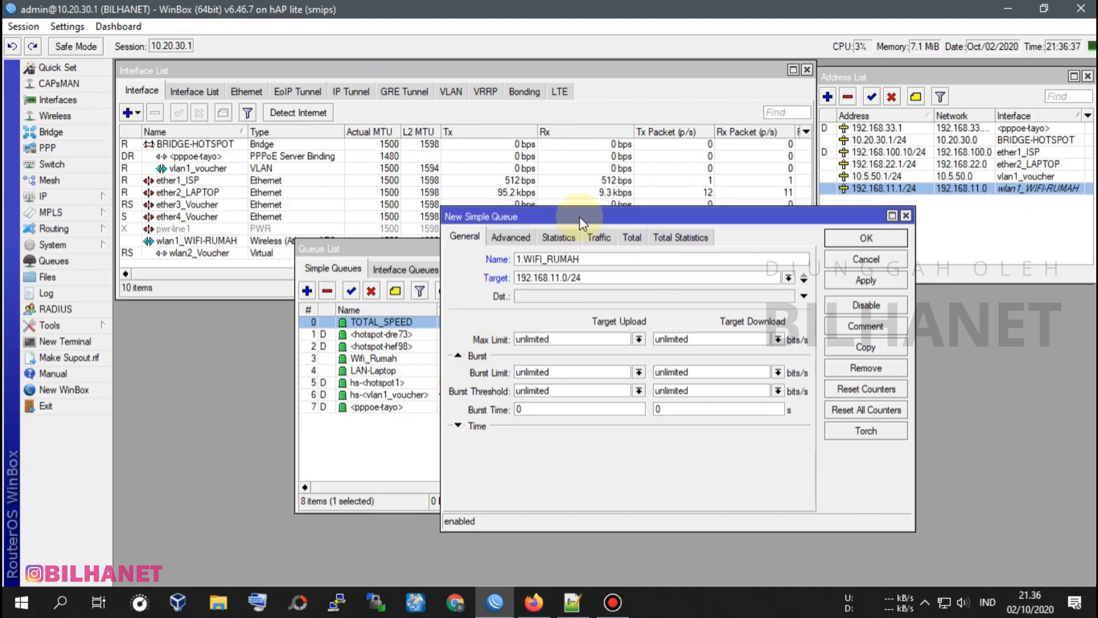
# Set the 1.WIFI_RUMAH queue's max limit to 3M upload and 5M download, matching the existing Wifi_Rumah queue.
pyautogui.moveTo(579, 216); pyautogui.dragTo(682, 201)
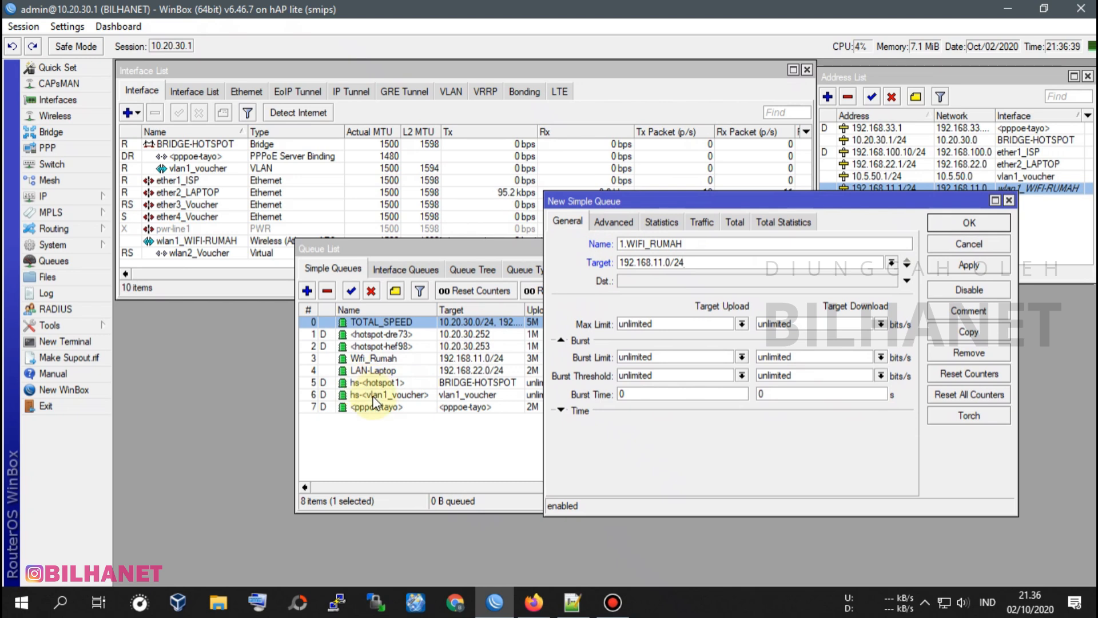
pyautogui.click(383, 358)
pyautogui.moveTo(624, 252); pyautogui.dragTo(549, 266)
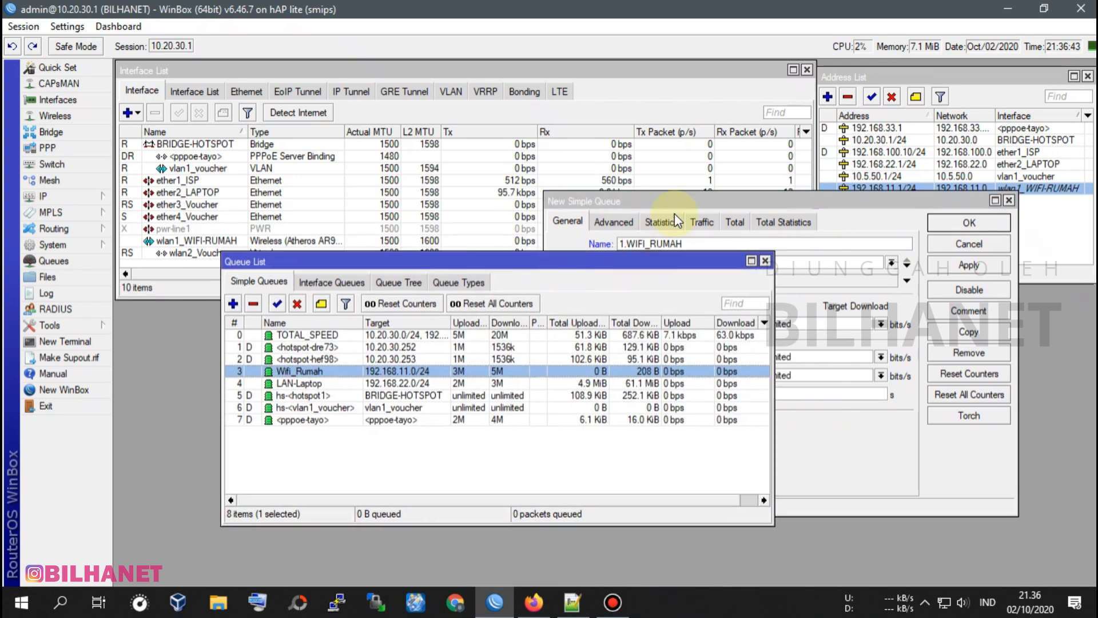
pyautogui.click(675, 214)
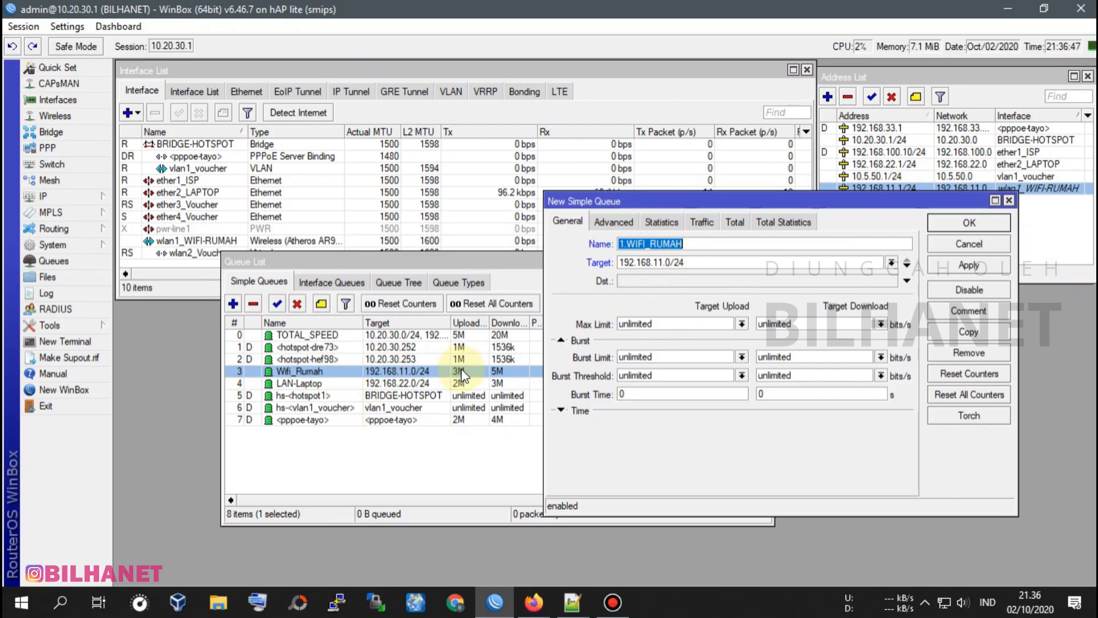
pyautogui.doubleClick(667, 322)
pyautogui.write('3M')
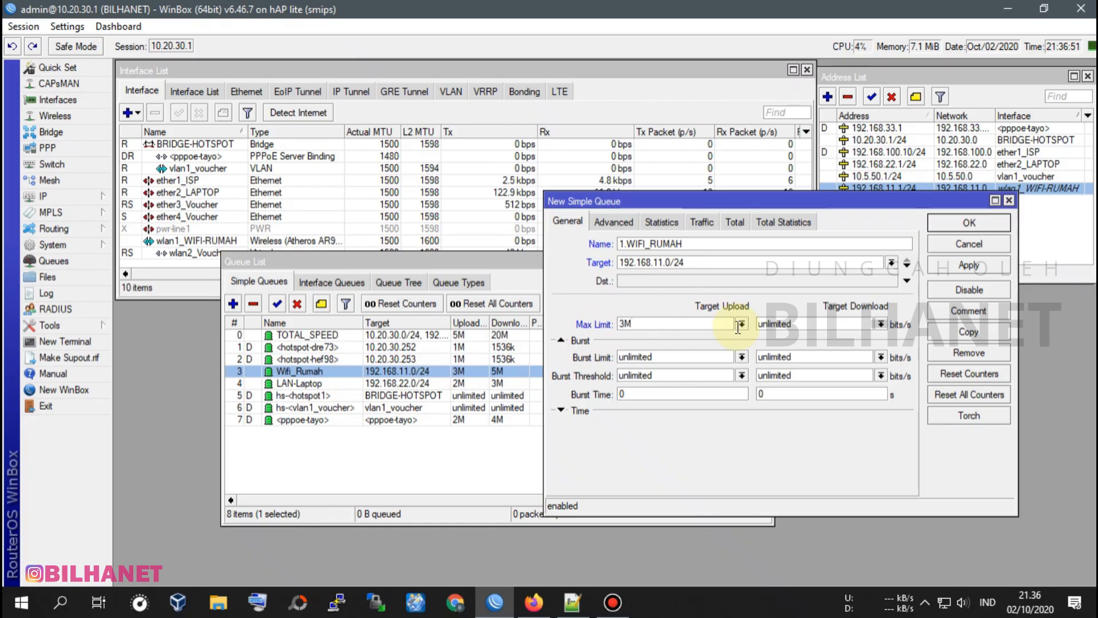
pyautogui.doubleClick(831, 322)
pyautogui.write('5M')
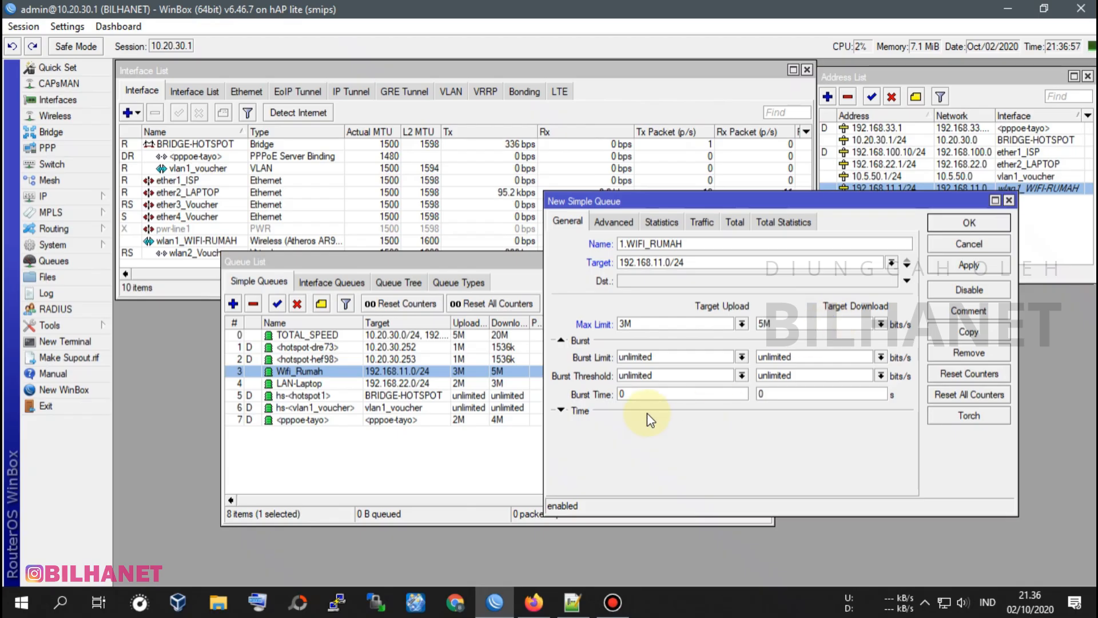
# Set TOTAL_SPEED as the parent of the new 1.WIFI_RUMAH queue.
pyautogui.click(616, 223)
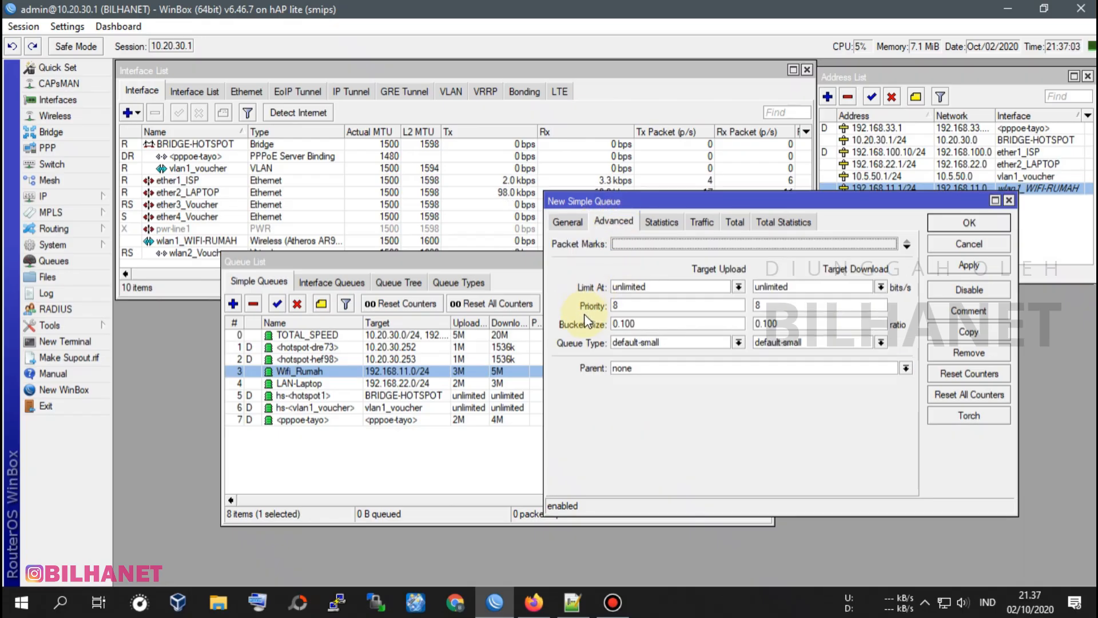
pyautogui.click(643, 368)
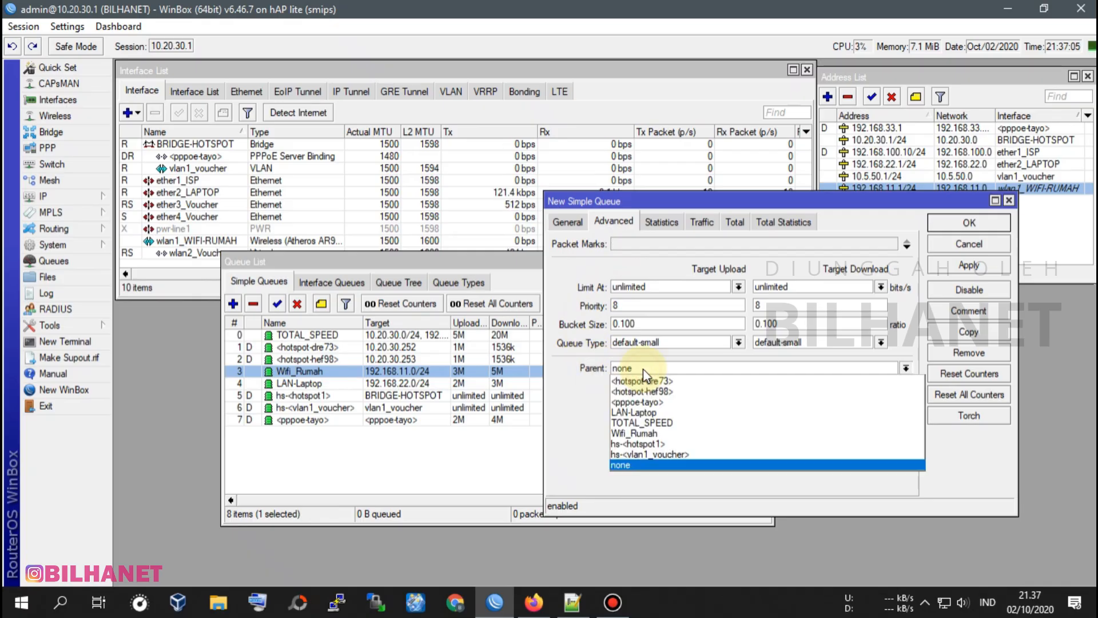
pyautogui.click(651, 423)
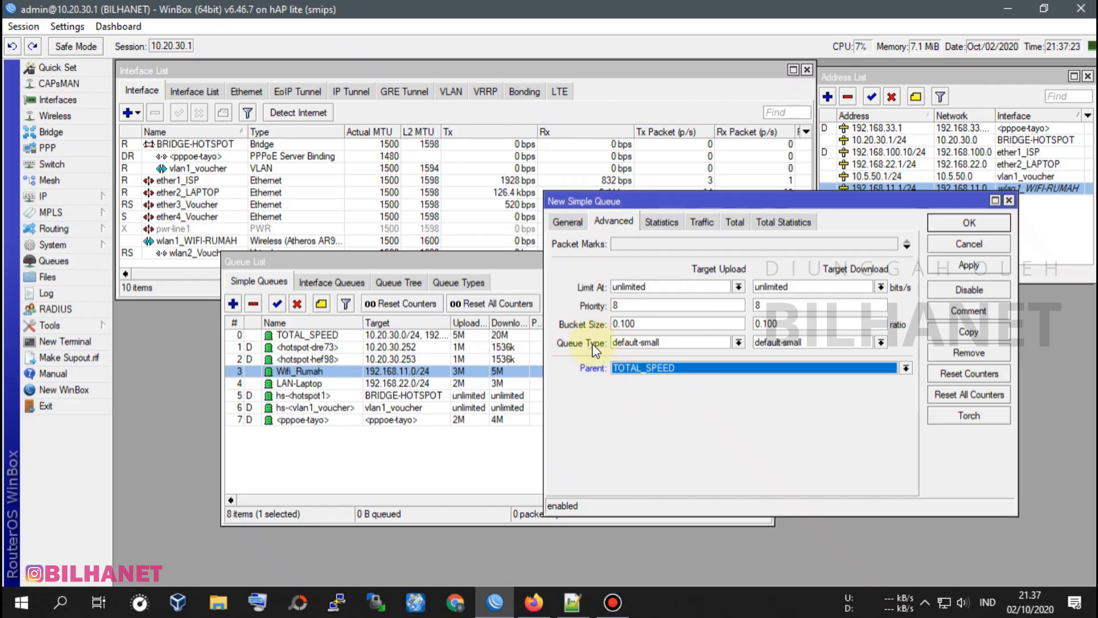
# Set the 1.WIFI_RUMAH queue types to pcq-upload-default for target upload and pcq-download-default for target download.
pyautogui.click(738, 342)
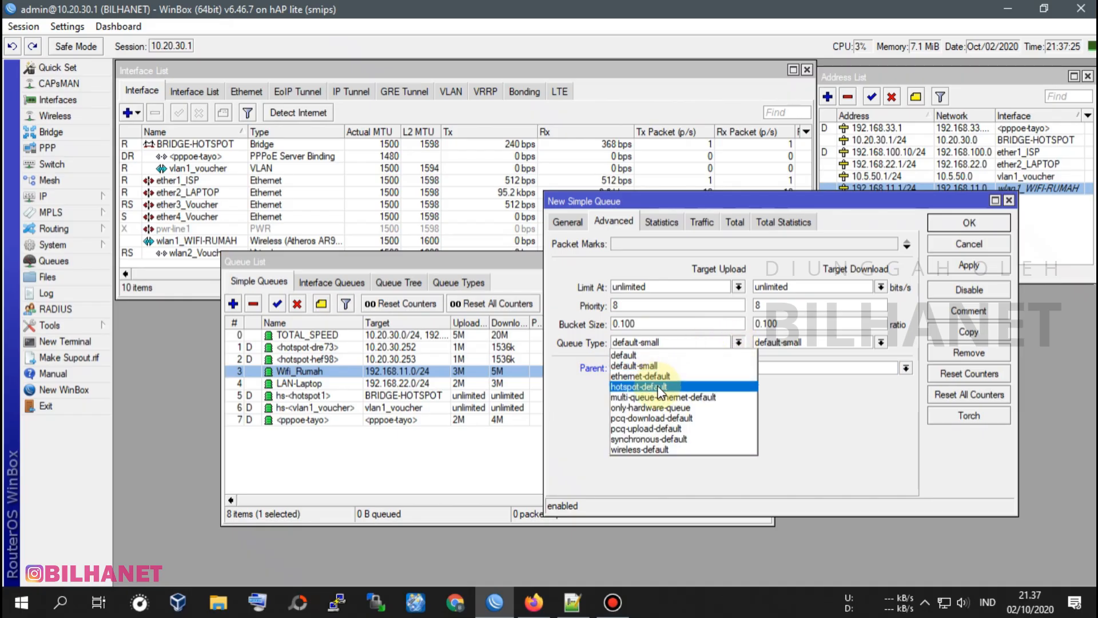
pyautogui.click(730, 269)
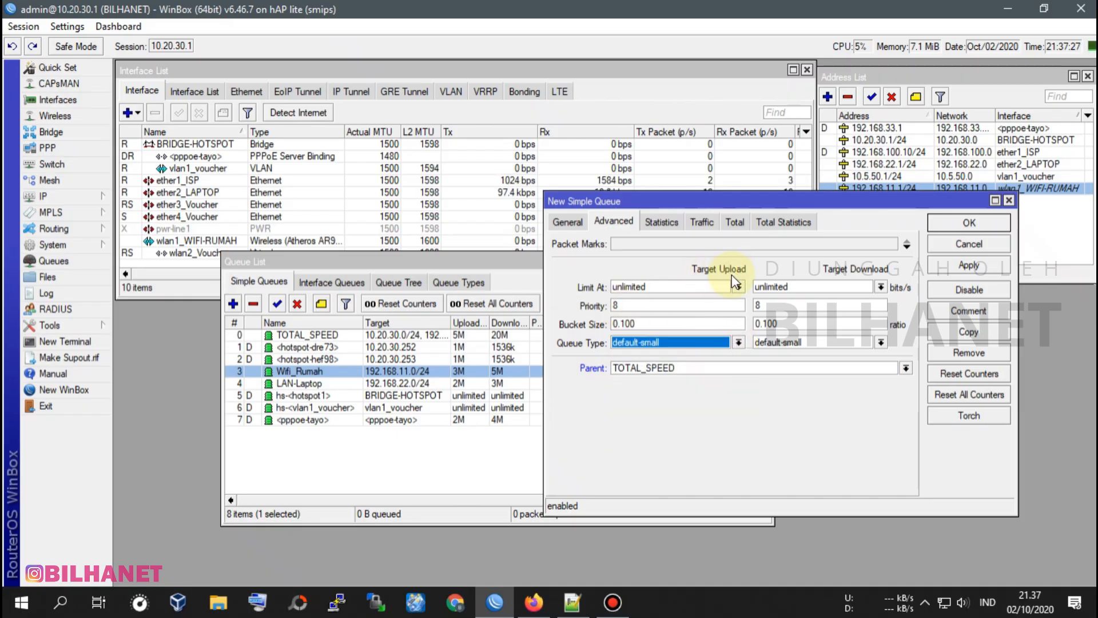
pyautogui.click(739, 342)
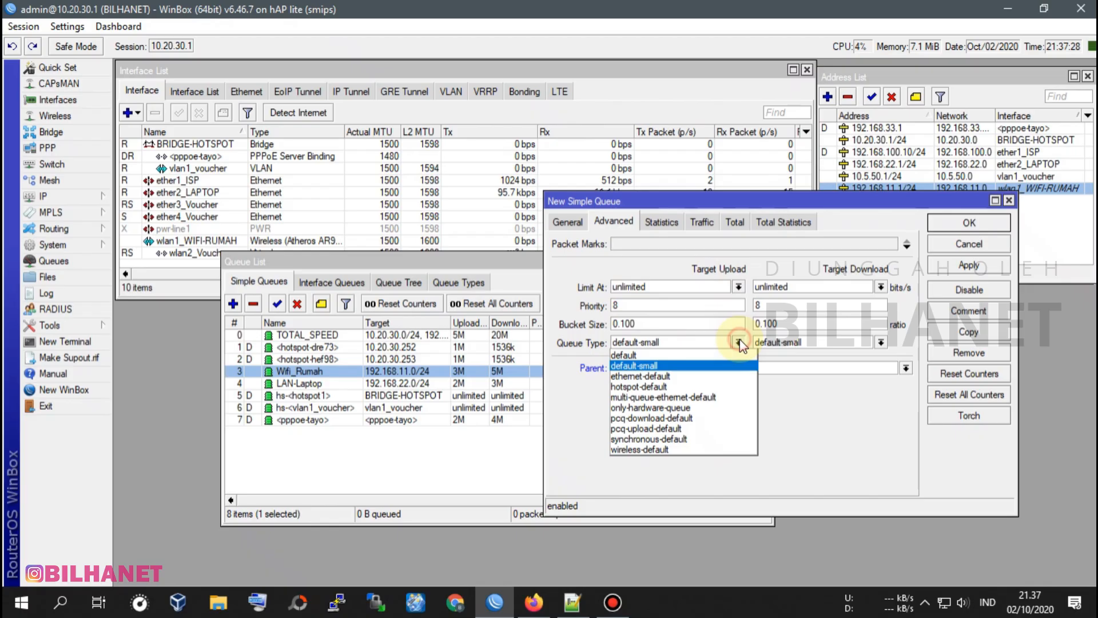
pyautogui.click(620, 431)
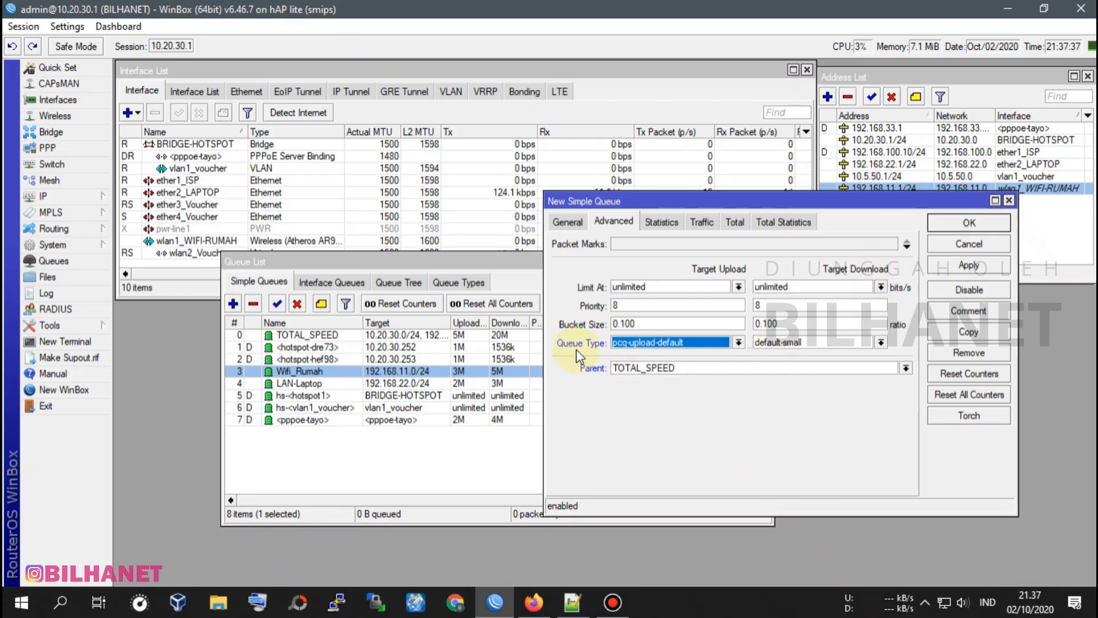
pyautogui.click(881, 342)
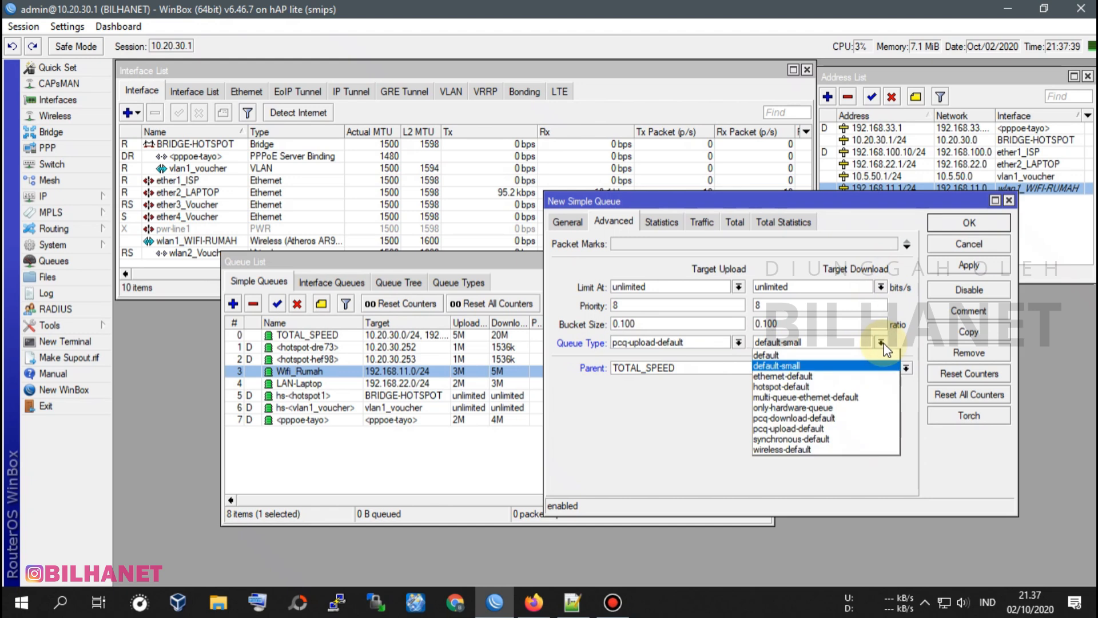
pyautogui.click(801, 418)
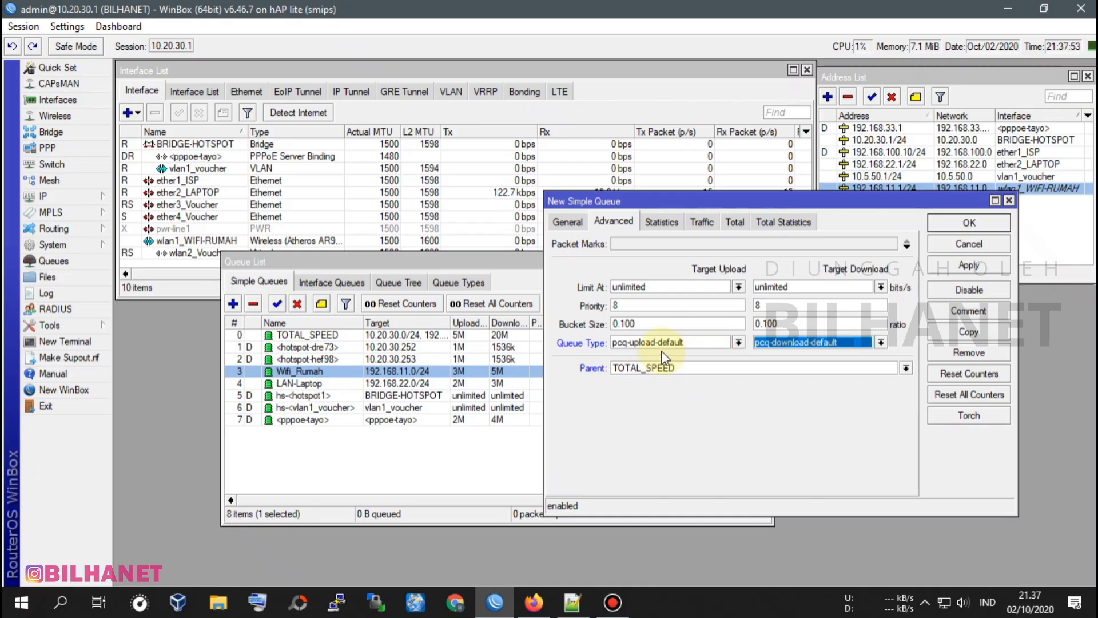
# Save the 1.WIFI_RUMAH queue and move it directly below TOTAL_SPEED in the simple queue list.
pyautogui.click(568, 222)
pyautogui.click(614, 221)
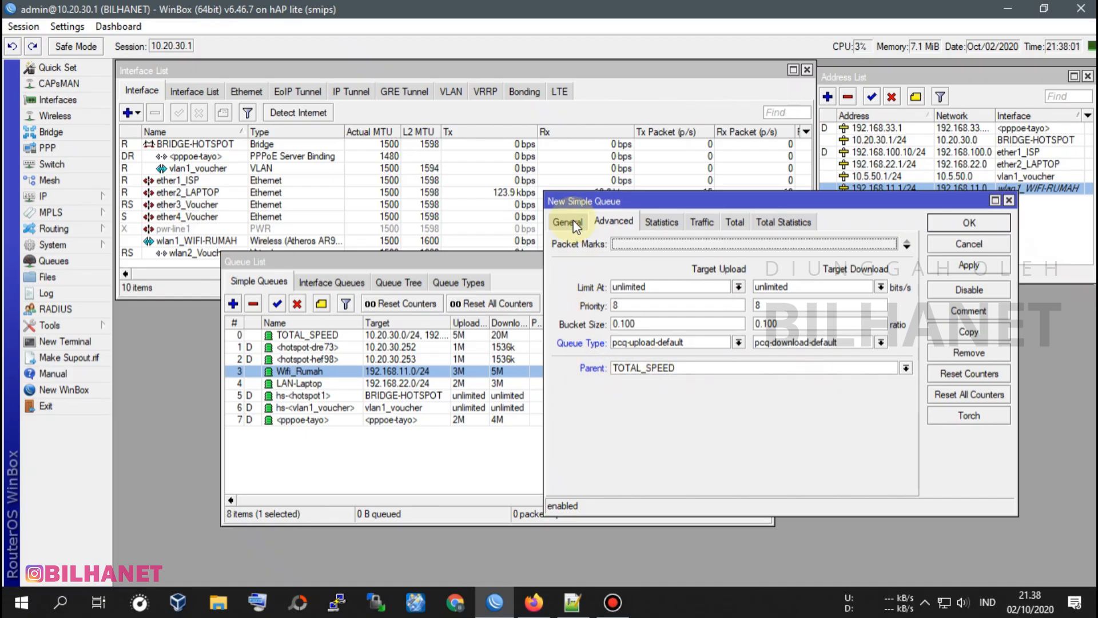
pyautogui.click(973, 266)
pyautogui.click(974, 223)
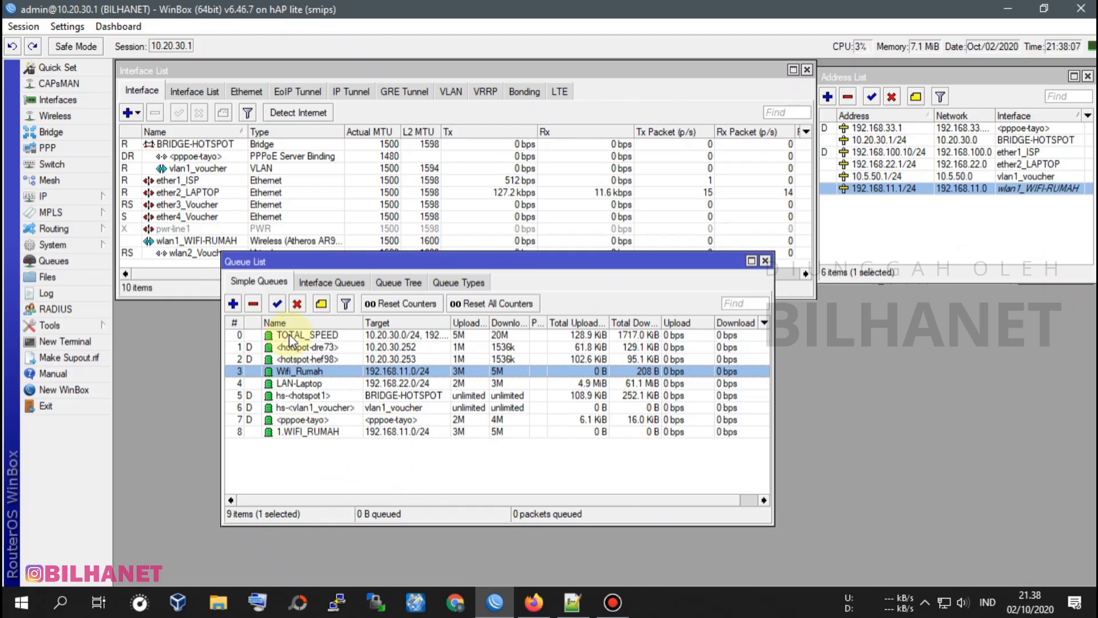
pyautogui.moveTo(312, 432); pyautogui.dragTo(321, 341)
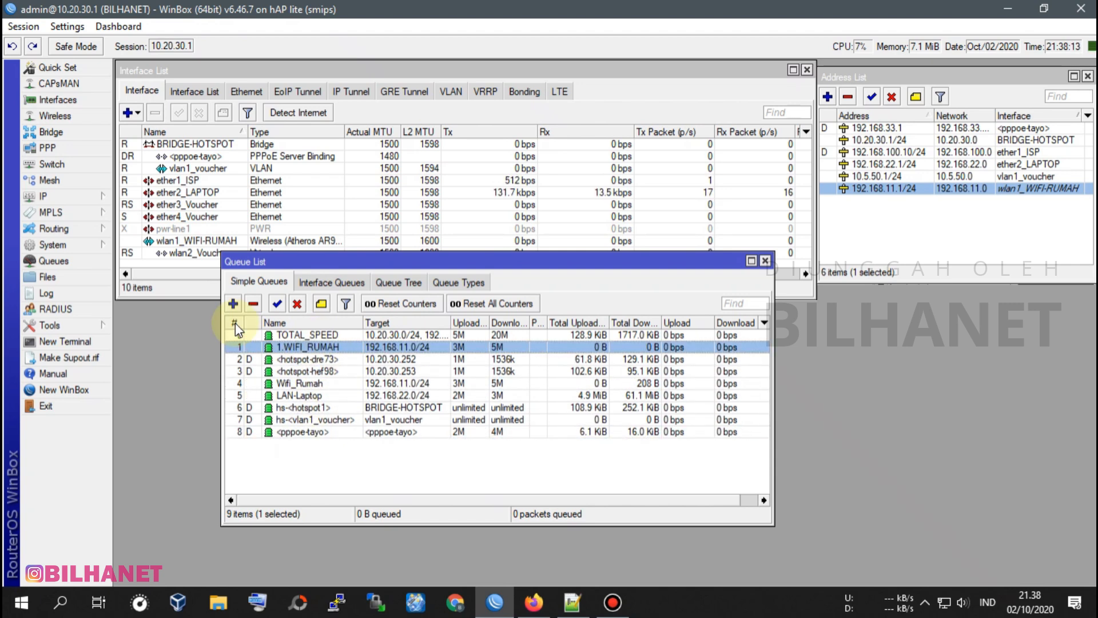
# Start another simple queue and name it 2.LAN_LAPTOP.
pyautogui.click(233, 305)
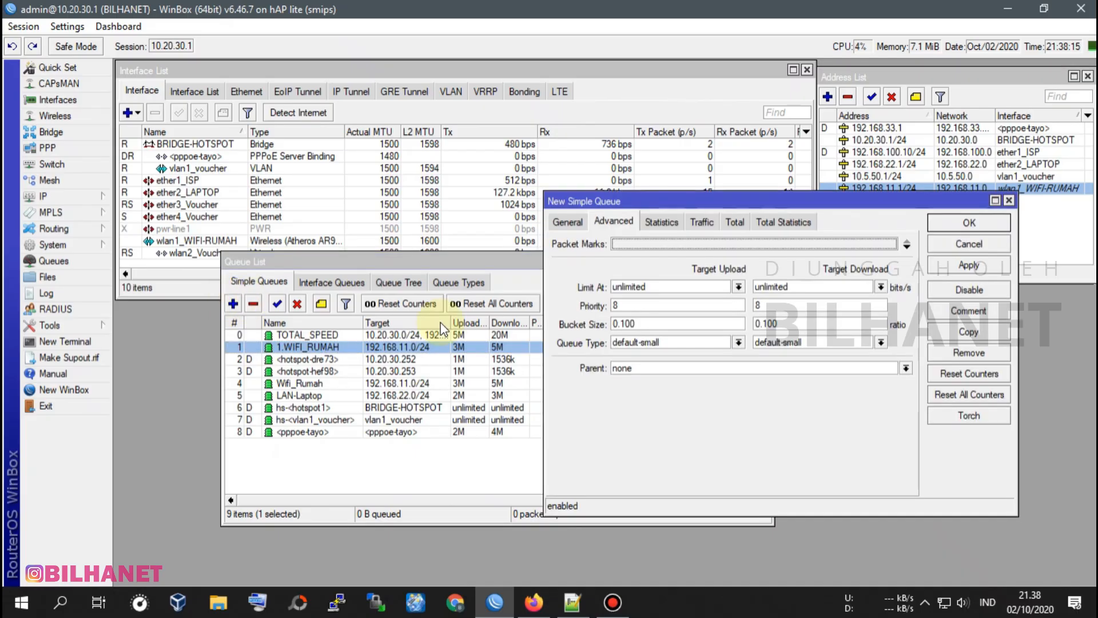
pyautogui.click(569, 222)
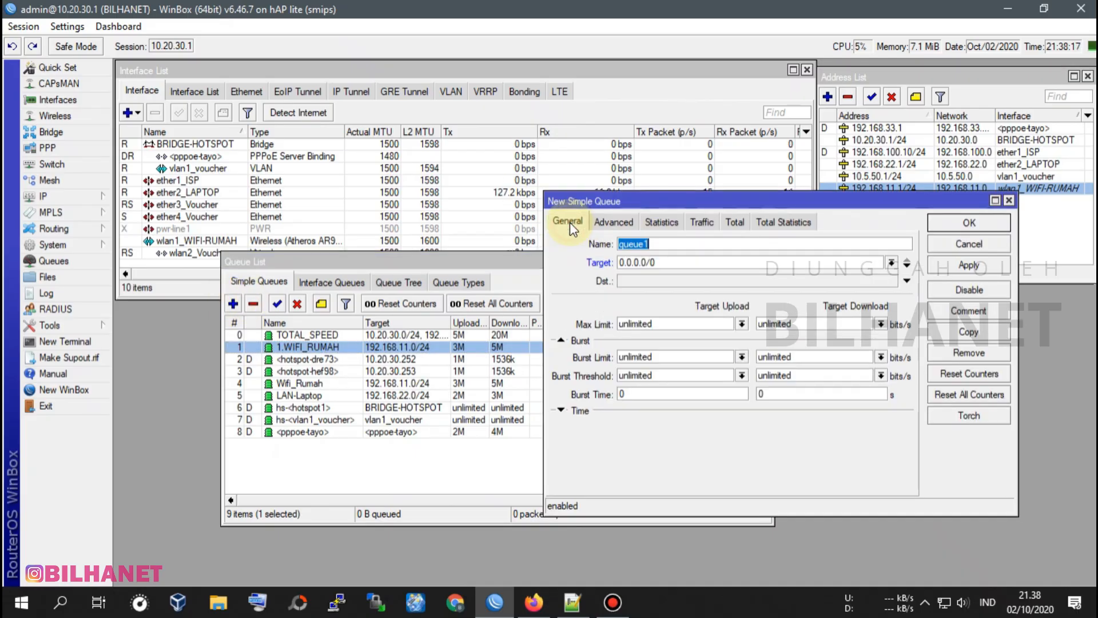
pyautogui.doubleClick(657, 246)
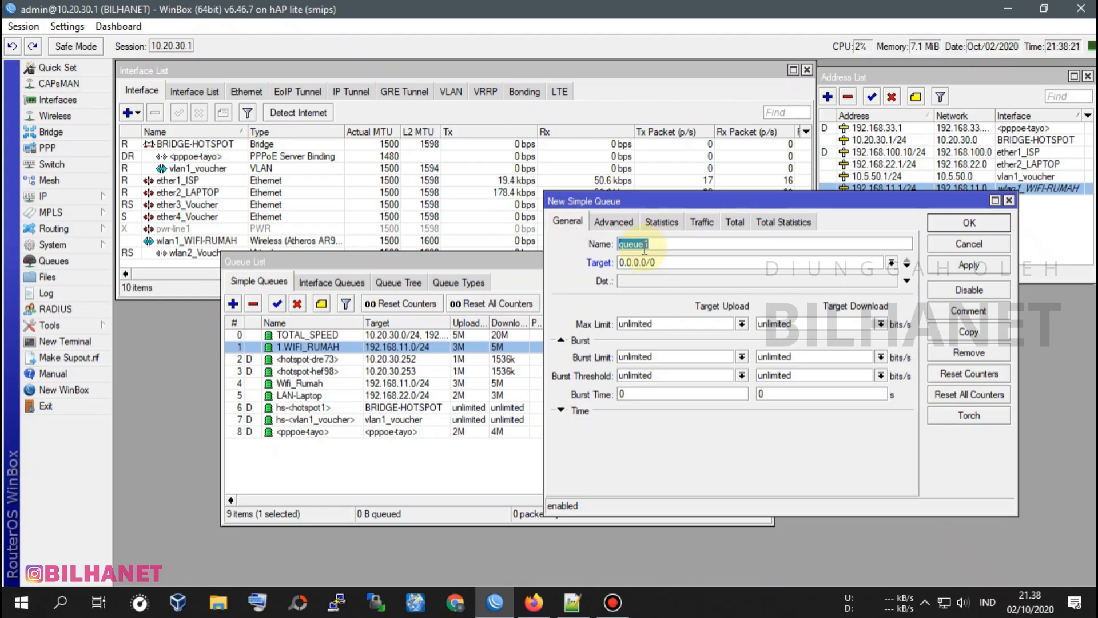
pyautogui.write('2.')
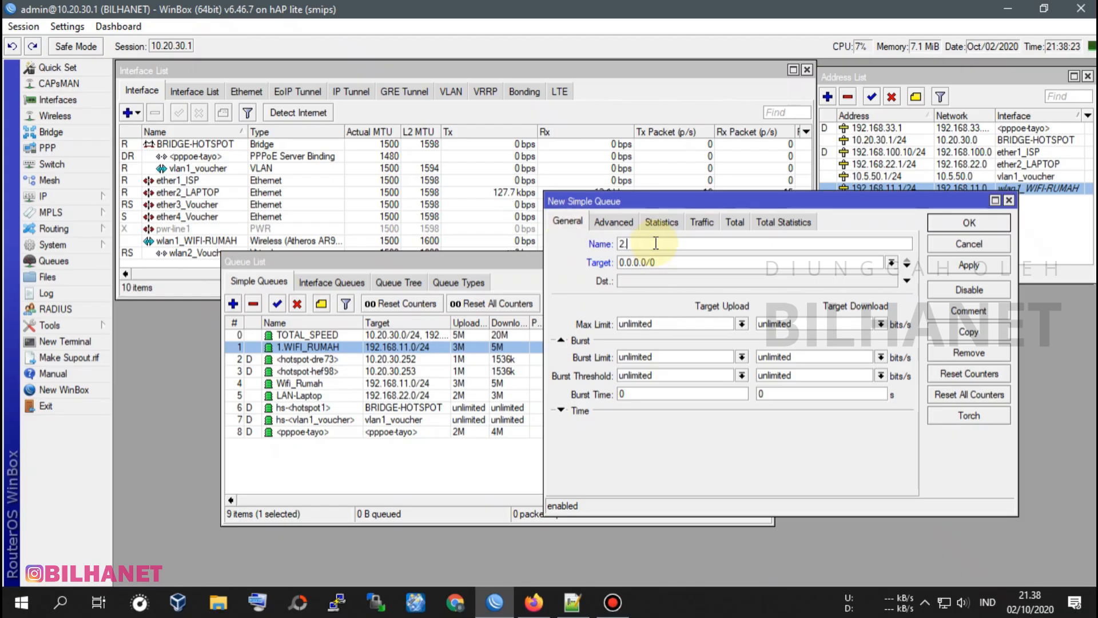
pyautogui.write('LAN_LAPTOP')
# Set the 2.LAN_LAPTOP queue's target to the ether2_LAPTOP network 192.168.22.0/24, referring to the address list.
pyautogui.moveTo(849, 207); pyautogui.dragTo(834, 255)
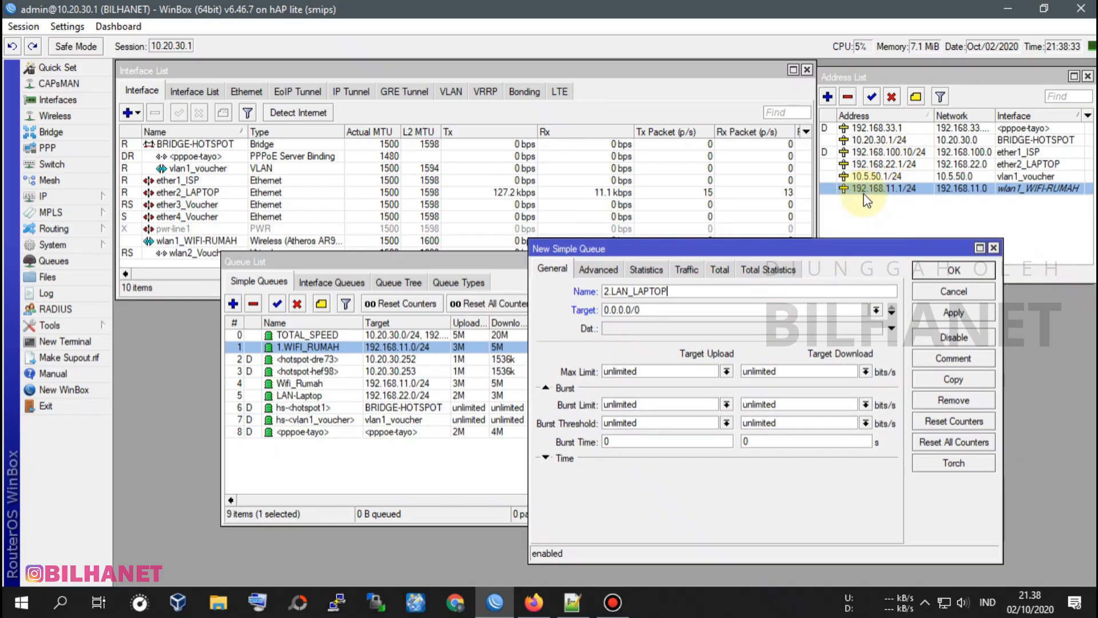
pyautogui.click(898, 166)
pyautogui.moveTo(674, 249)
pyautogui.mouseDown()
pyautogui.moveTo(620, 277)
pyautogui.moveTo(658, 214)
pyautogui.moveTo(666, 266)
pyautogui.mouseUp()
pyautogui.press('Tab')
pyautogui.write('192.168.')
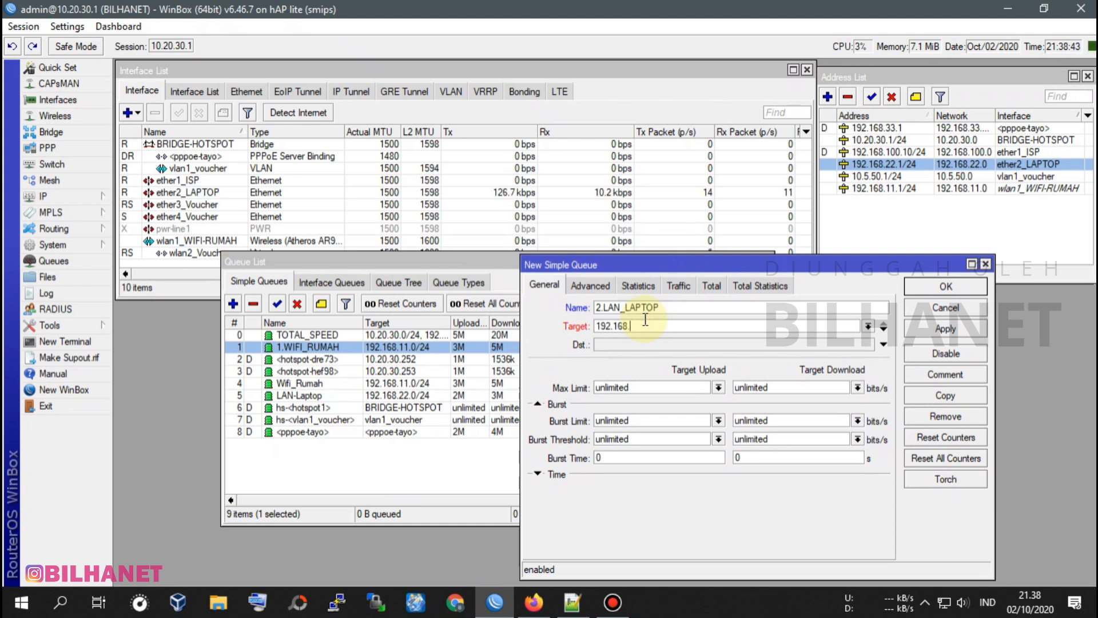
pyautogui.write('22.0/24')
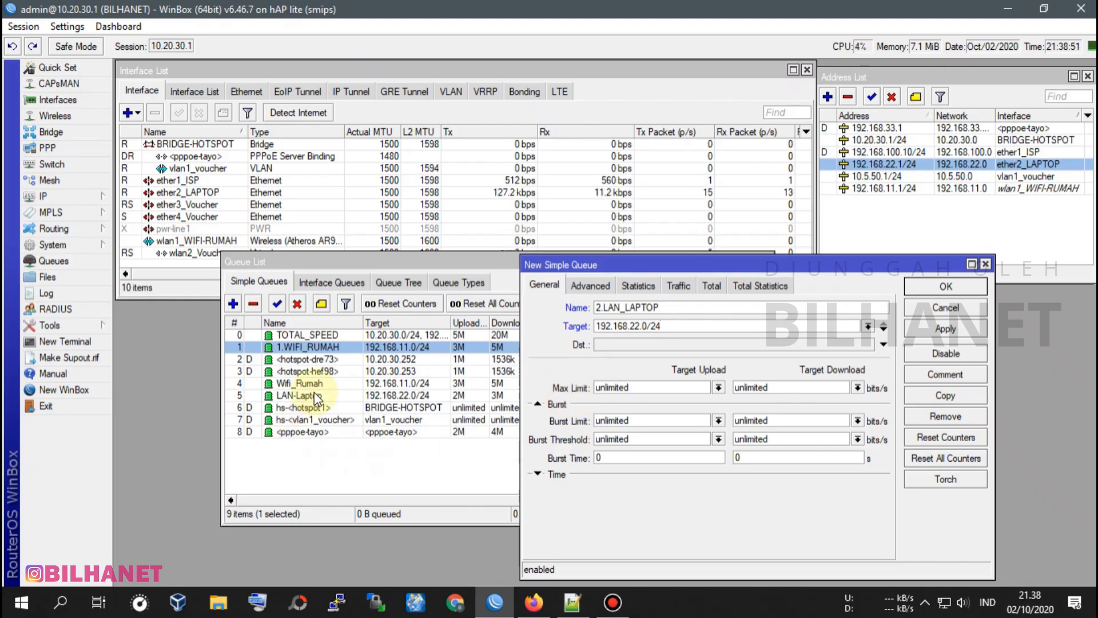
# Set the 2.LAN_LAPTOP queue's max limit to 2M upload and 3M download, matching the existing LAN-Laptop queue.
pyautogui.click(335, 396)
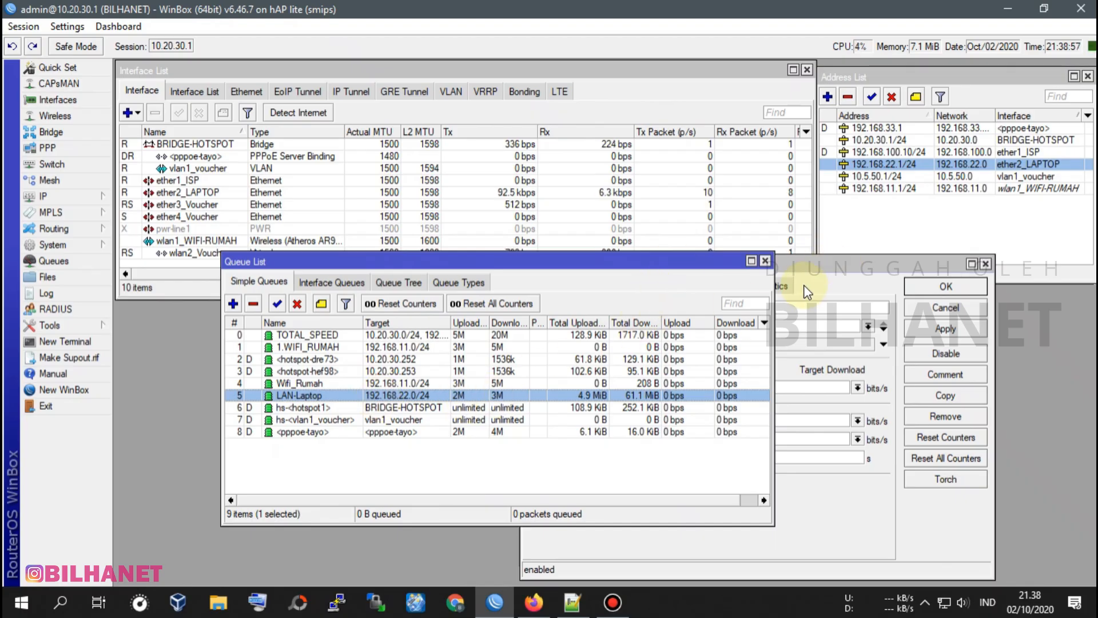
pyautogui.click(826, 265)
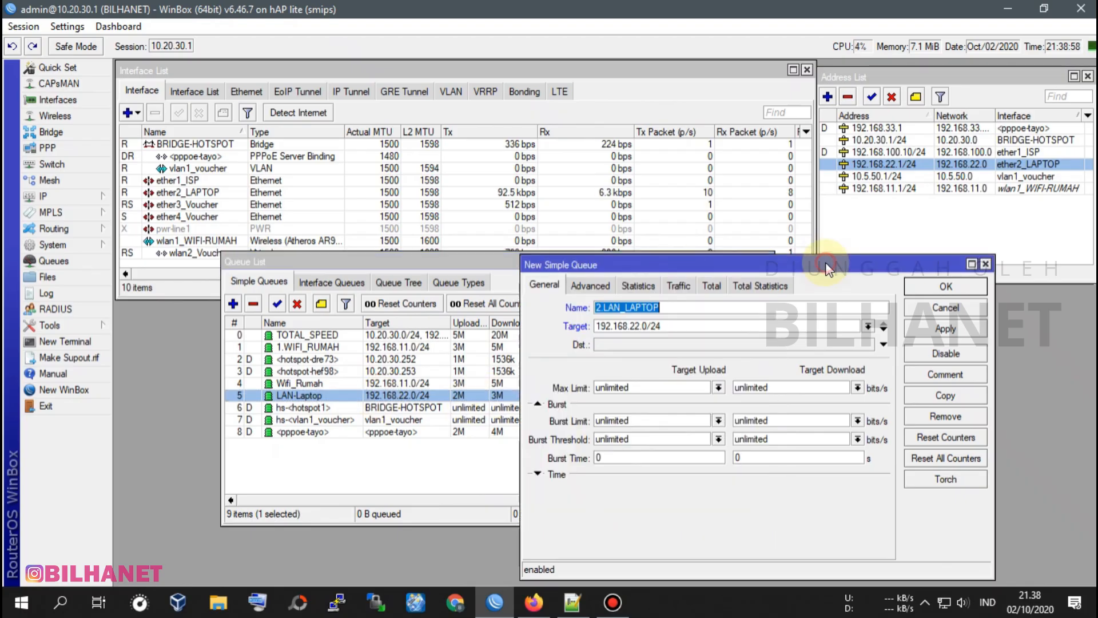
pyautogui.click(718, 387)
pyautogui.click(658, 483)
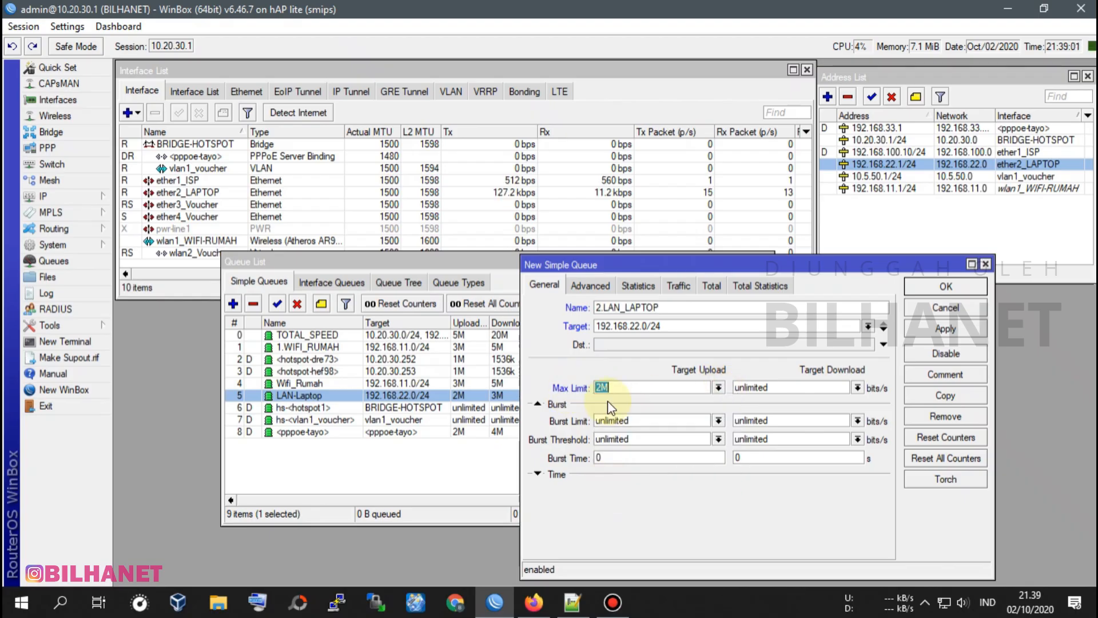
pyautogui.click(858, 388)
pyautogui.click(739, 494)
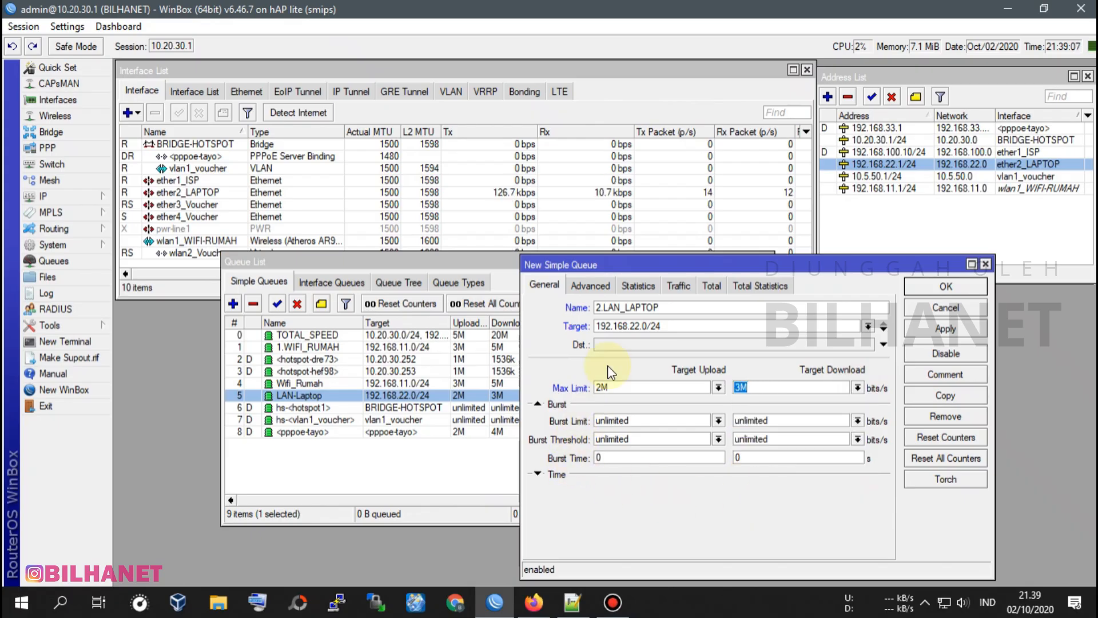
# Assign TOTAL_SPEED as the parent of the 2.LAN_LAPTOP queue.
pyautogui.click(596, 289)
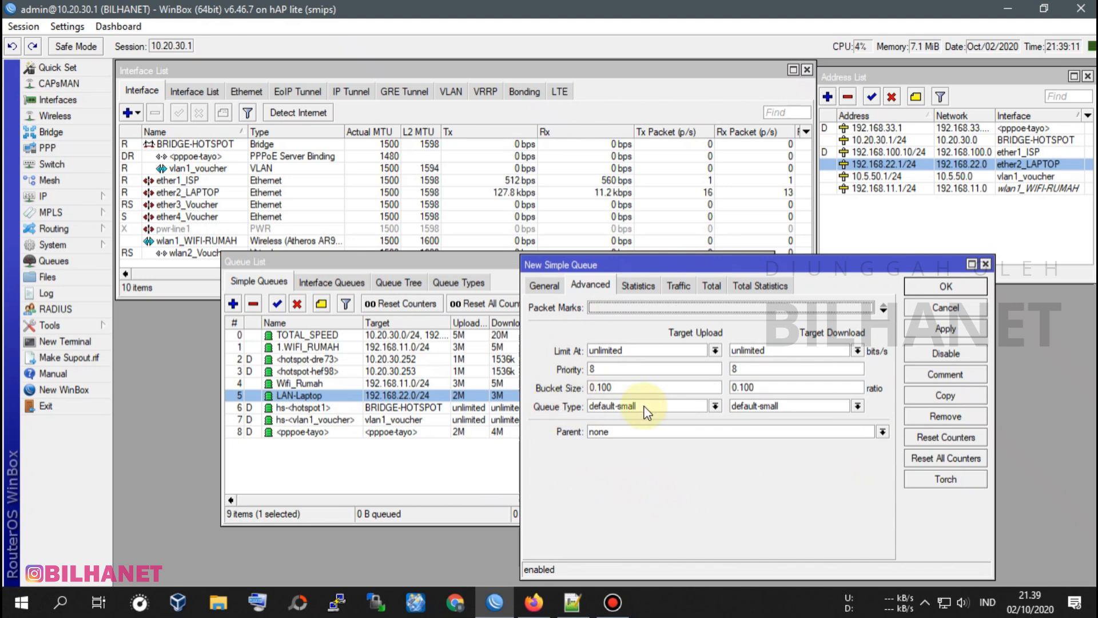
pyautogui.click(772, 405)
pyautogui.click(772, 404)
pyautogui.click(598, 432)
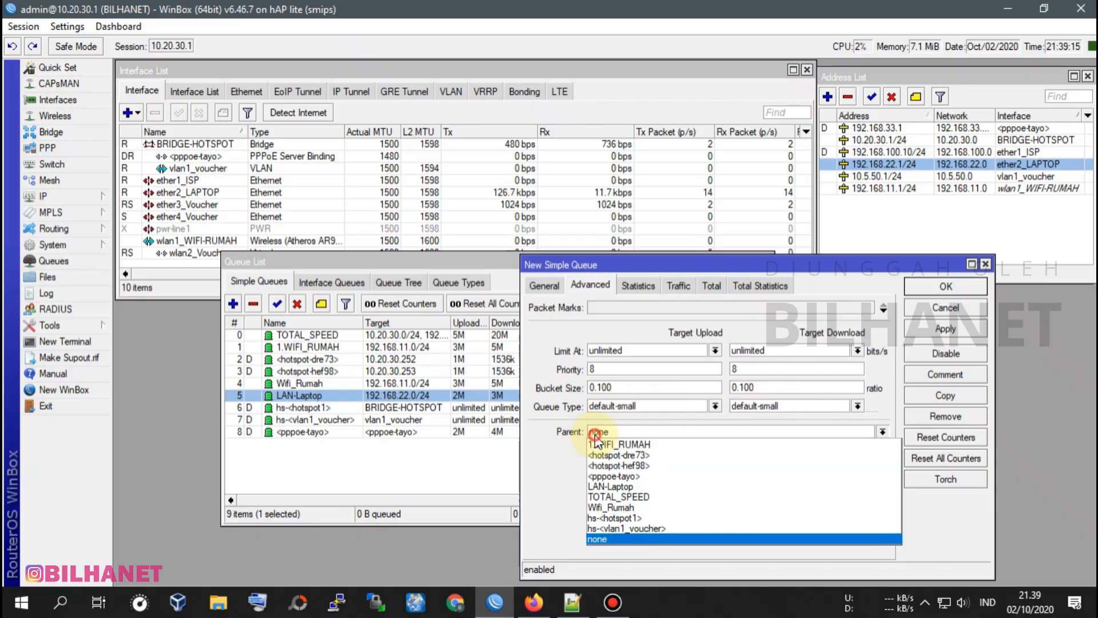
pyautogui.click(616, 497)
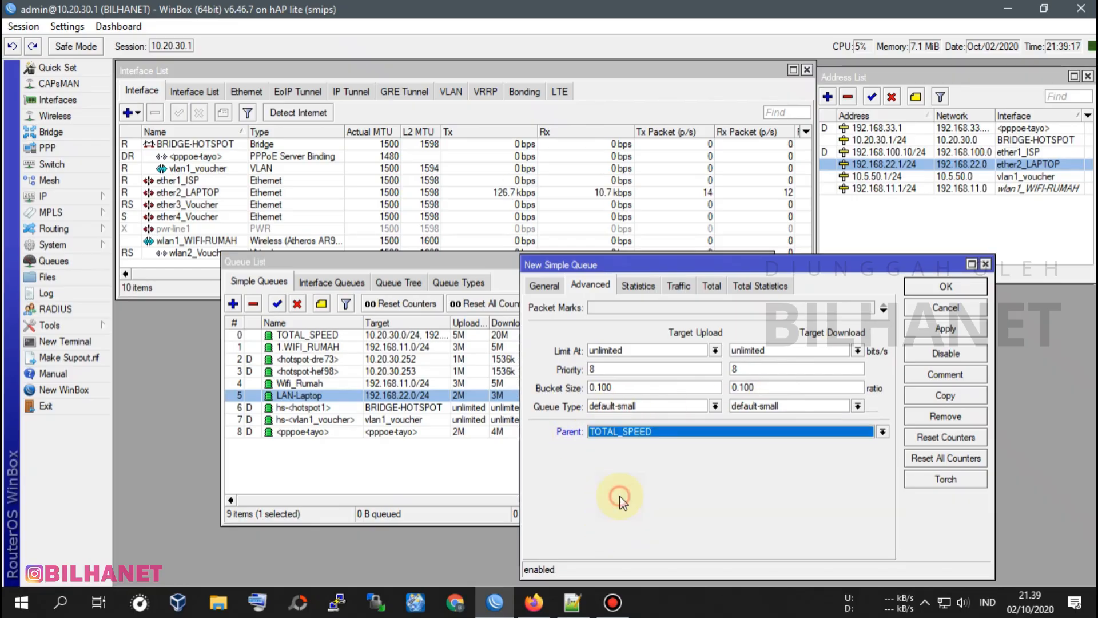
# Review the 2.LAN_LAPTOP general settings, save the queue and move it directly below 1.WIFI_RUMAH in the list.
pyautogui.click(544, 286)
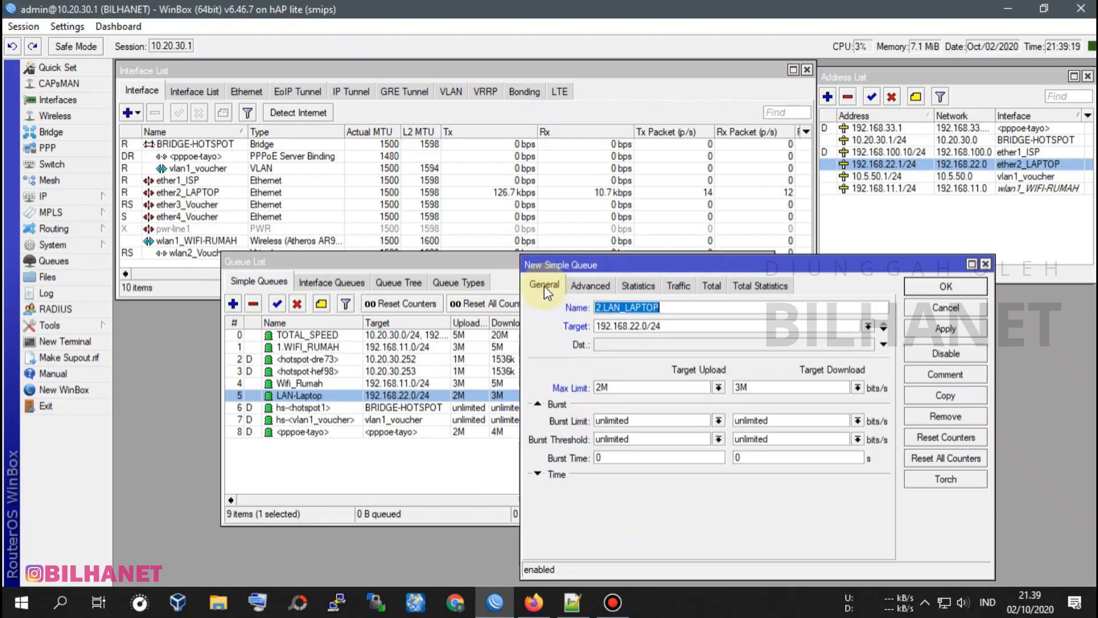
pyautogui.click(680, 325)
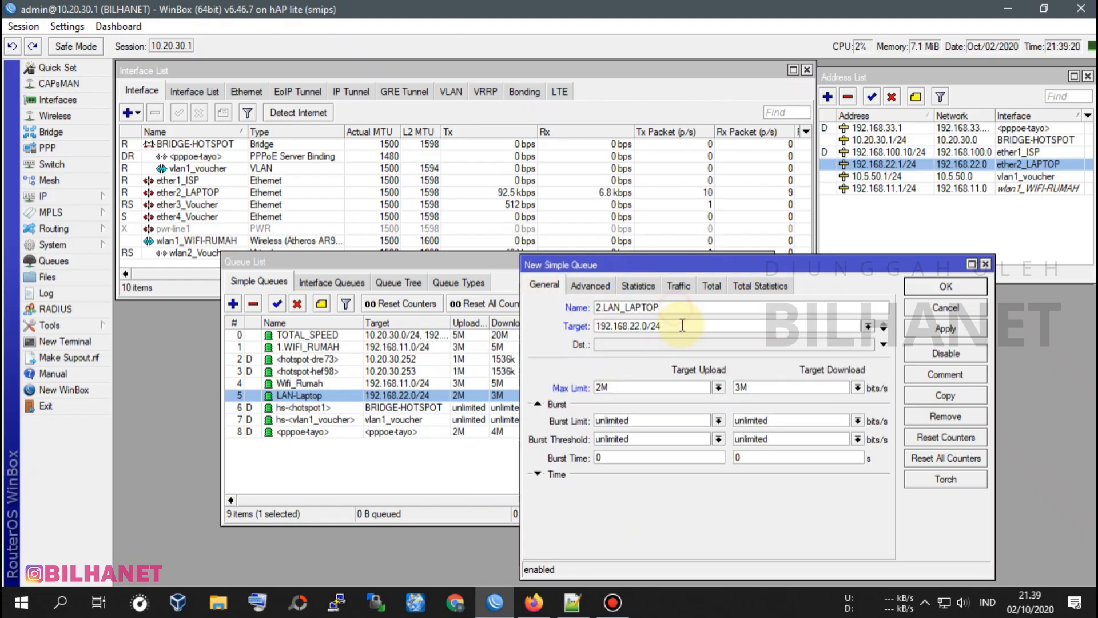
pyautogui.click(946, 328)
pyautogui.click(947, 287)
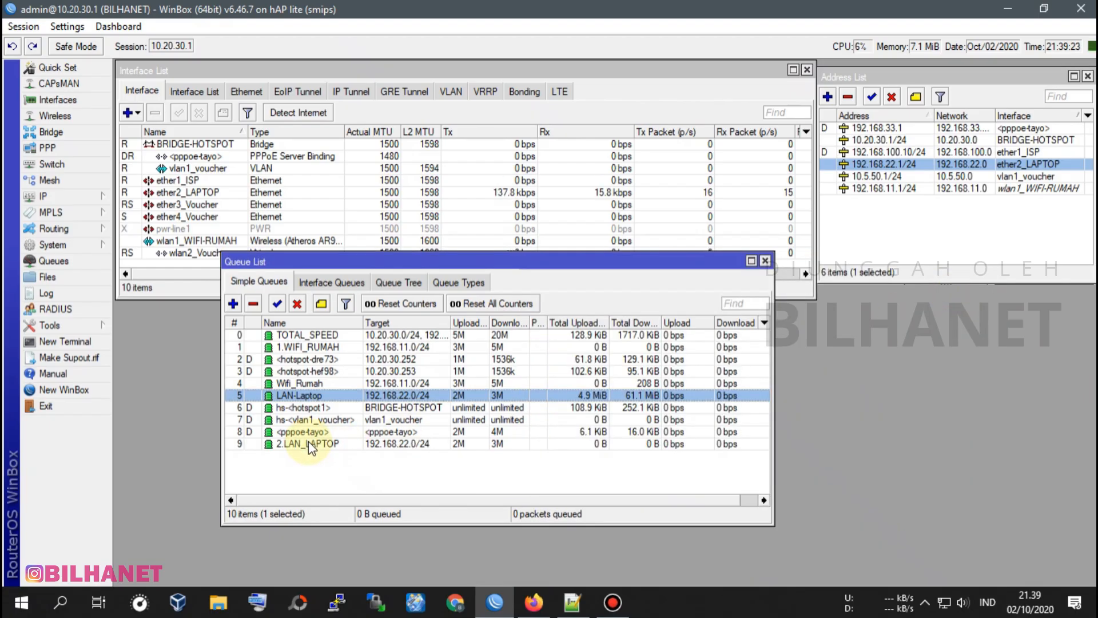
pyautogui.moveTo(307, 442); pyautogui.dragTo(301, 353)
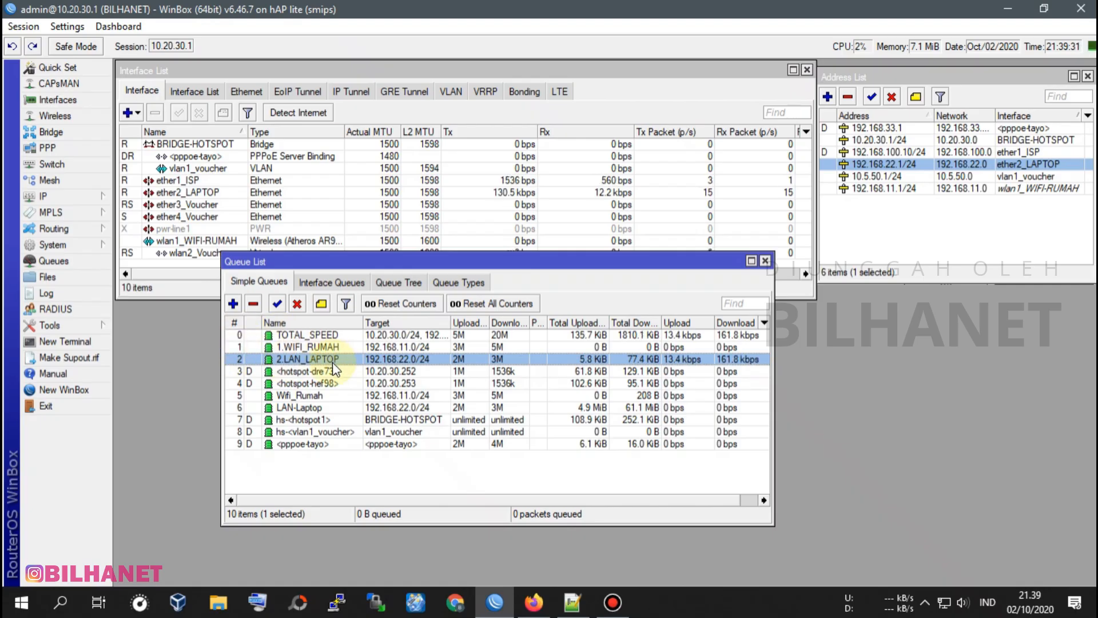
# Remove the old Wifi_Rumah and LAN-Laptop queues from the simple queue list.
pyautogui.click(311, 396)
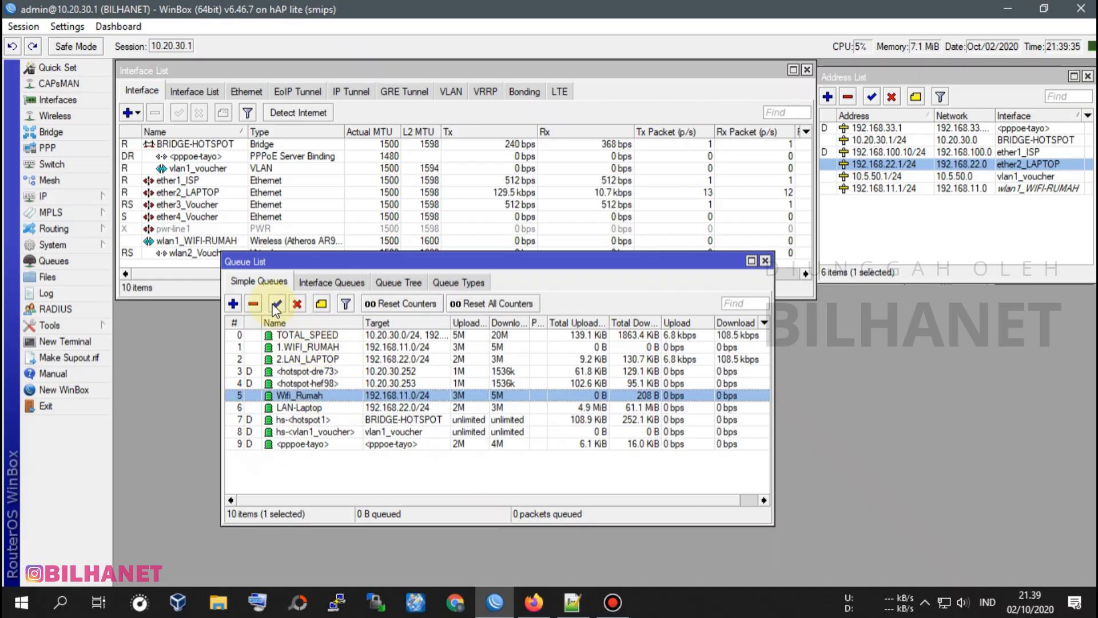
pyautogui.click(253, 303)
pyautogui.click(309, 396)
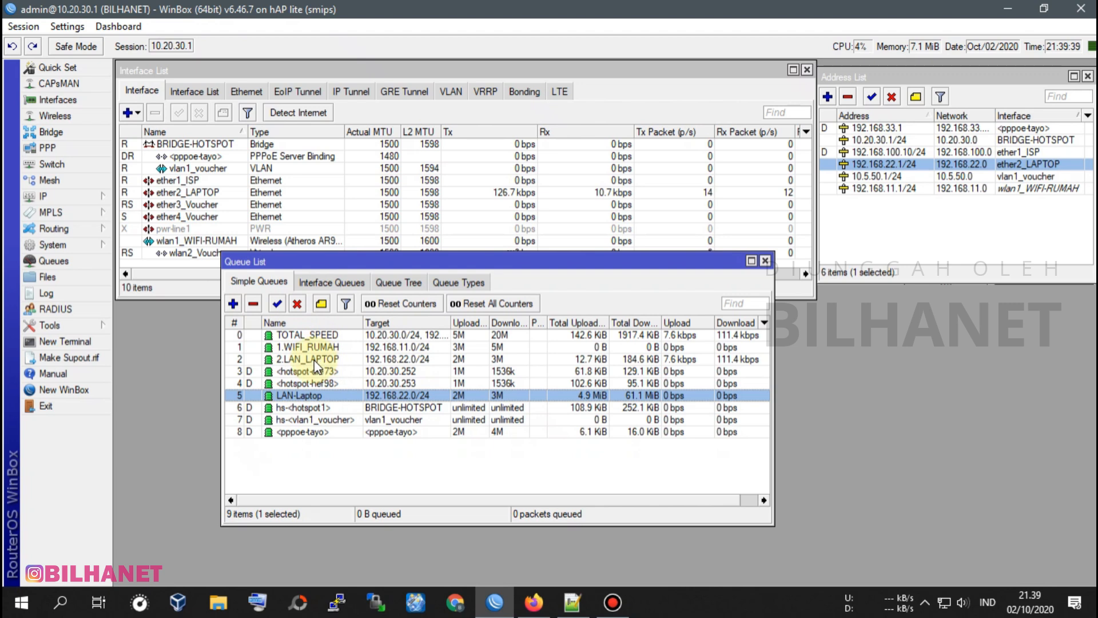
pyautogui.click(254, 304)
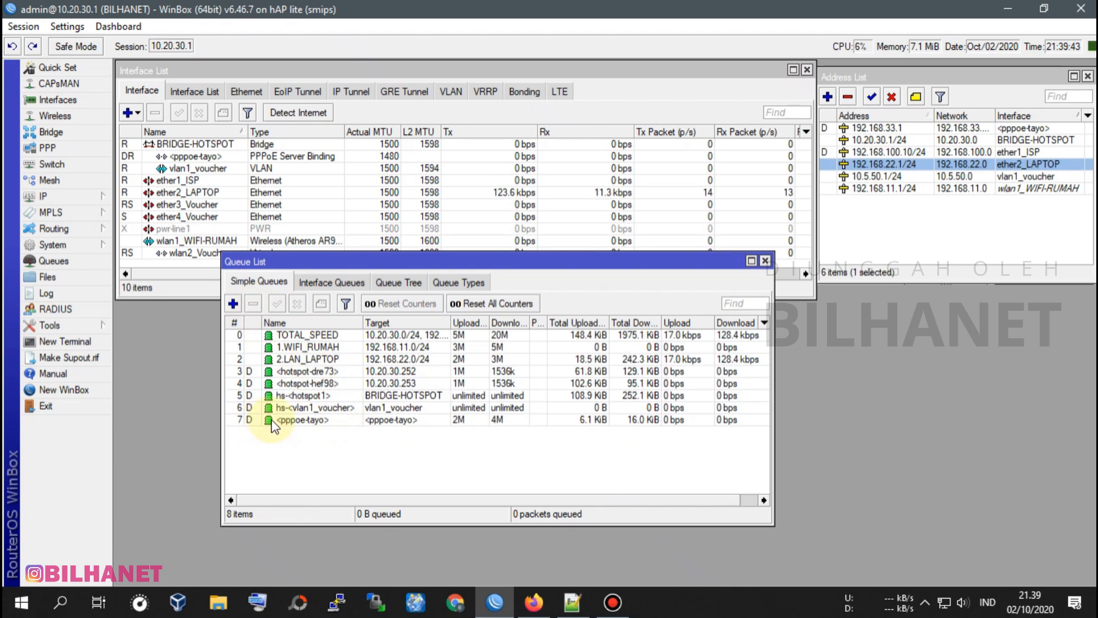
# Create a new simple queue named 3.HOTSPOT+PPPoE.
pyautogui.click(232, 304)
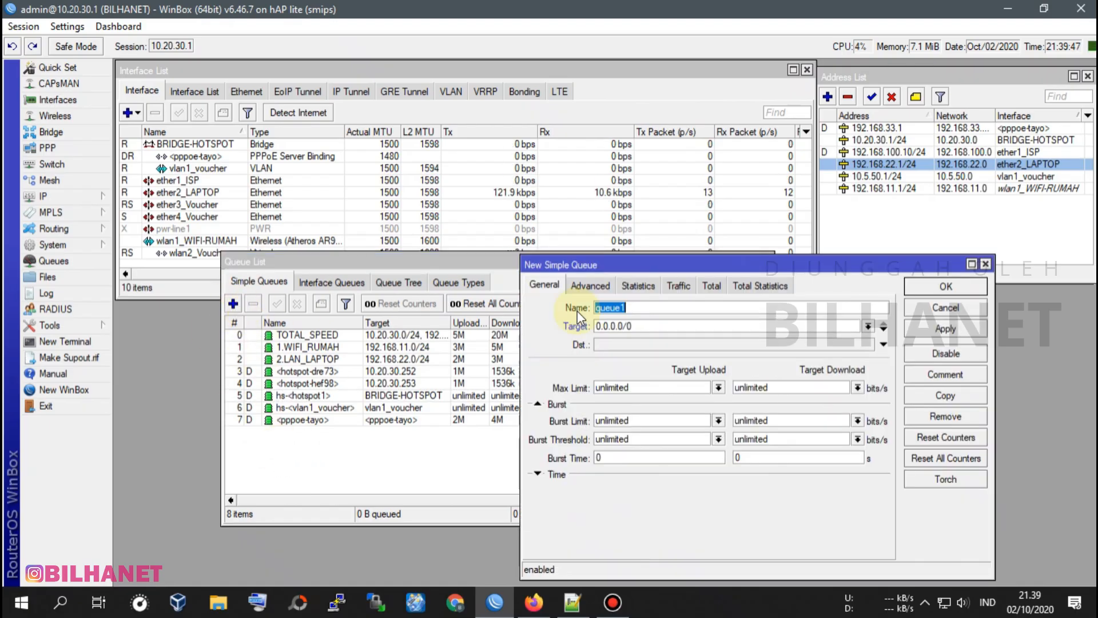
pyautogui.write('3')
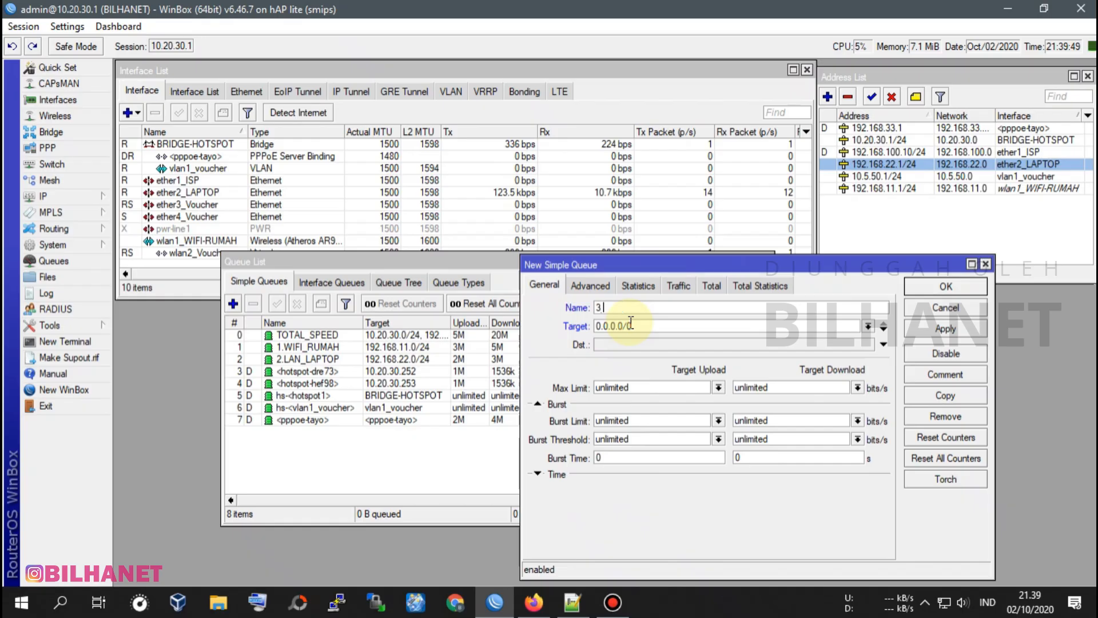
pyautogui.write('.OT')
pyautogui.write('H')
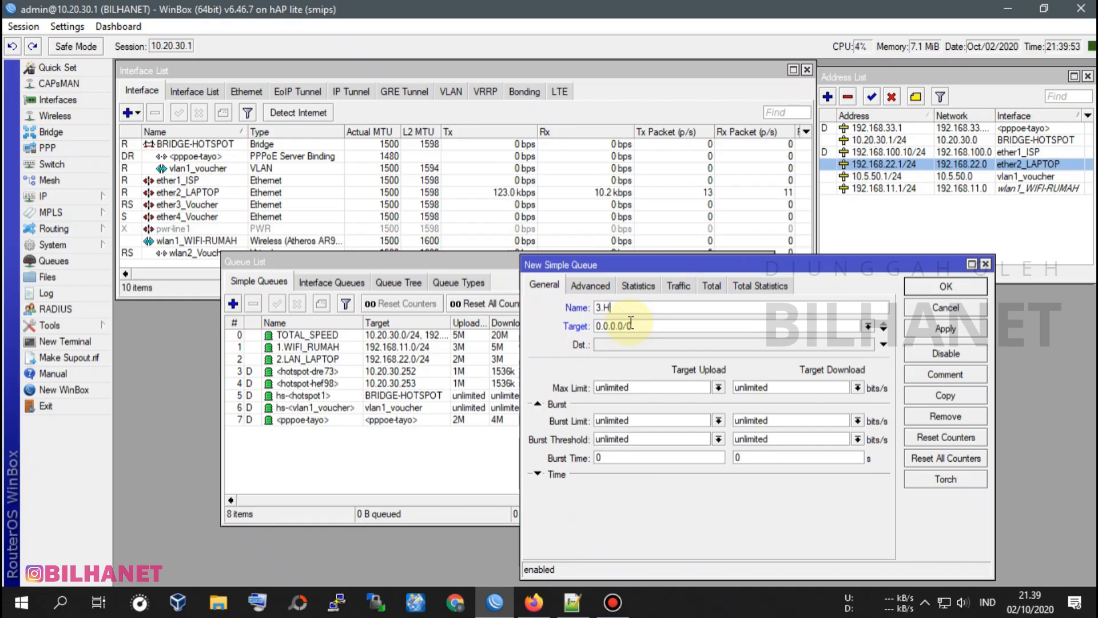
pyautogui.write('OTSPOT+')
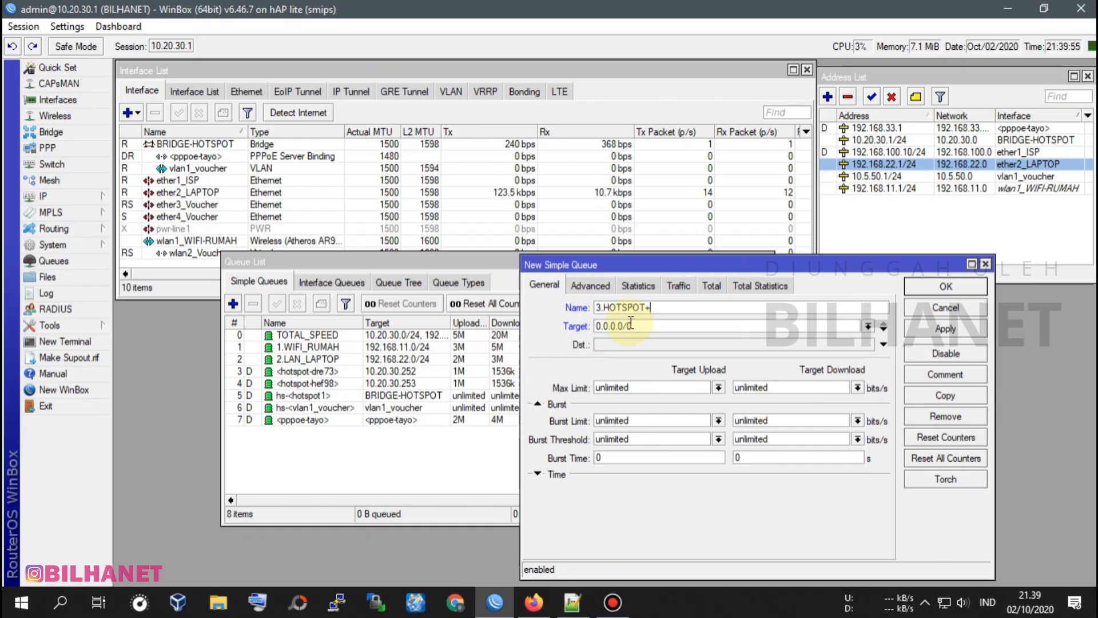
pyautogui.write('PPPoE')
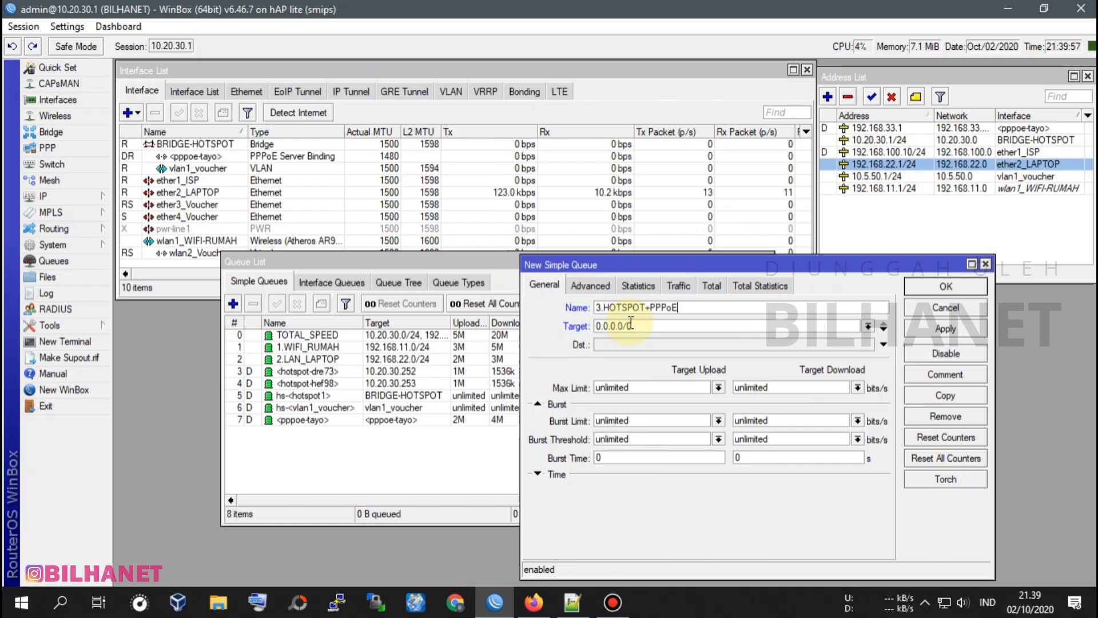
pyautogui.moveTo(704, 266); pyautogui.dragTo(692, 266)
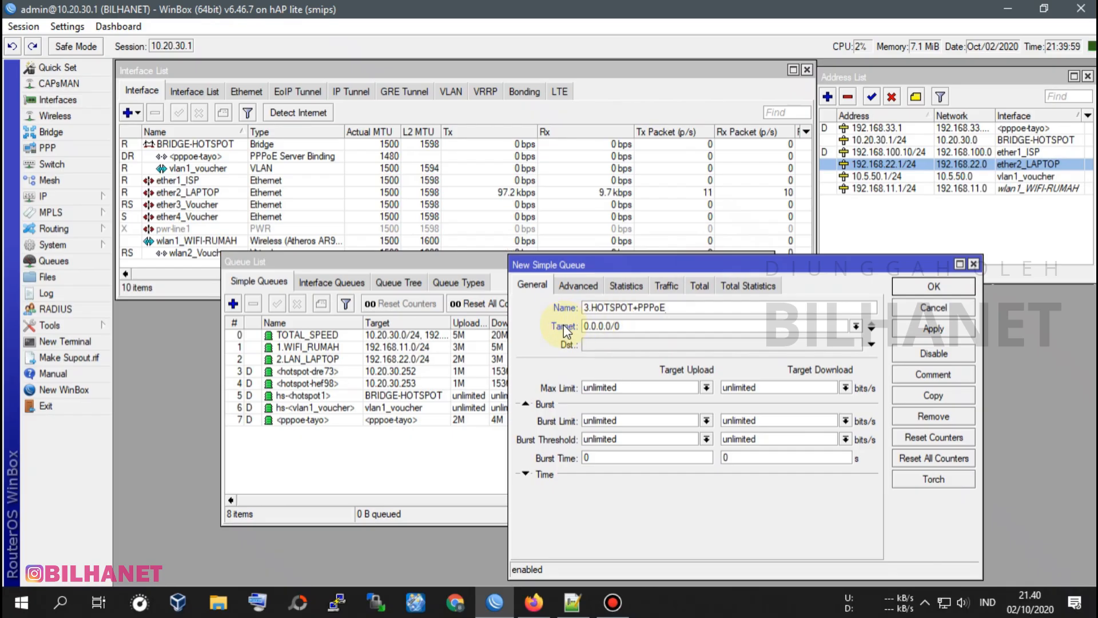
# Set the queue's first target to the BRIDGE-HOTSPOT network, 10.20.30.0/24.
pyautogui.moveTo(639, 326); pyautogui.dragTo(563, 328)
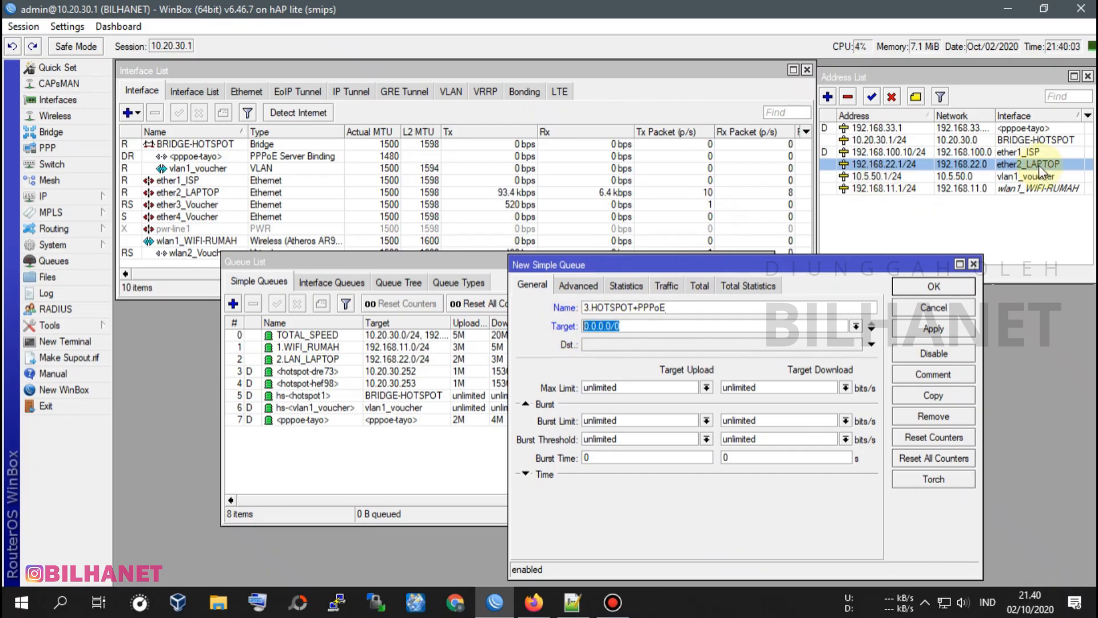
pyautogui.click(1005, 140)
pyautogui.click(633, 325)
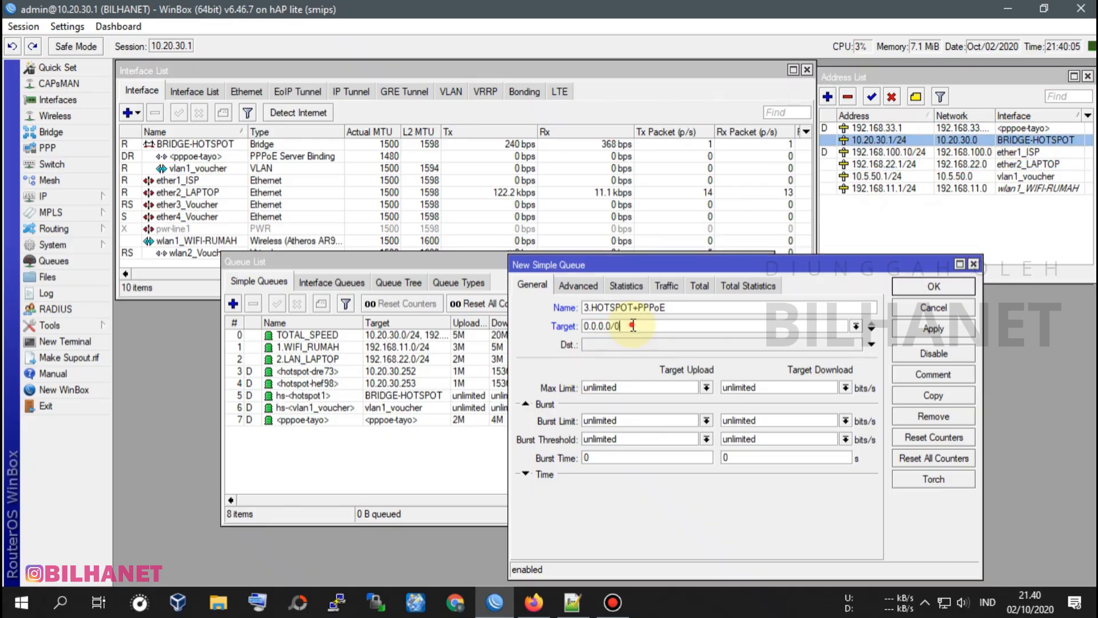
pyautogui.write('10.20.30.0/24')
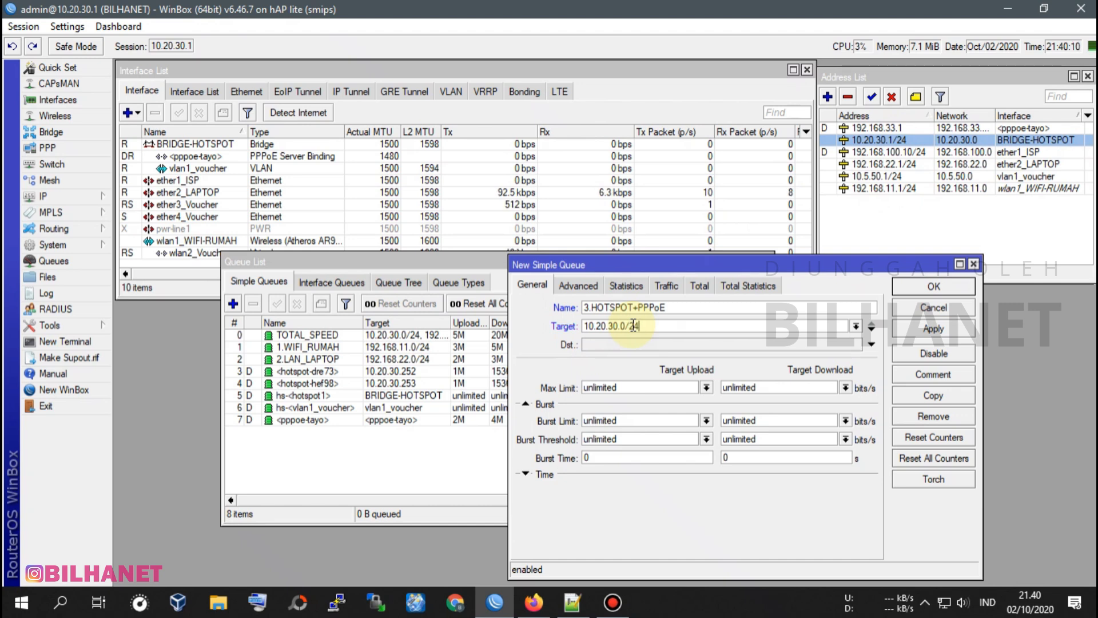
# Add the vlan1_voucher network 10.5.50.0/24 as the queue's second target.
pyautogui.click(873, 330)
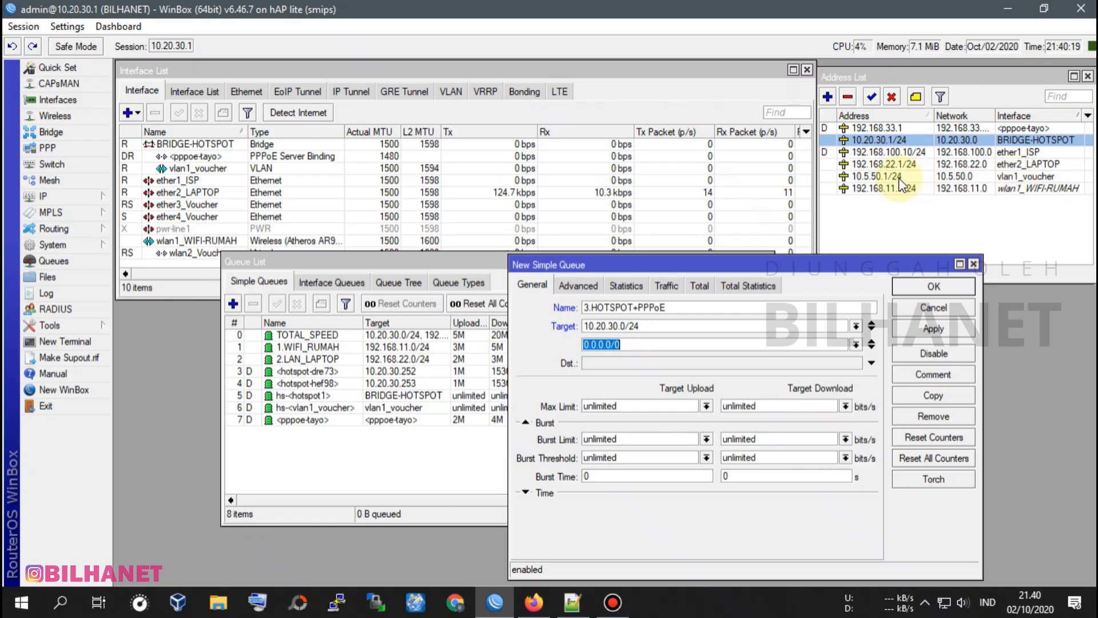
pyautogui.click(881, 176)
pyautogui.click(635, 343)
pyautogui.write('10.')
pyautogui.write('5.5')
pyautogui.write('0.0 ')
pyautogui.write('24')
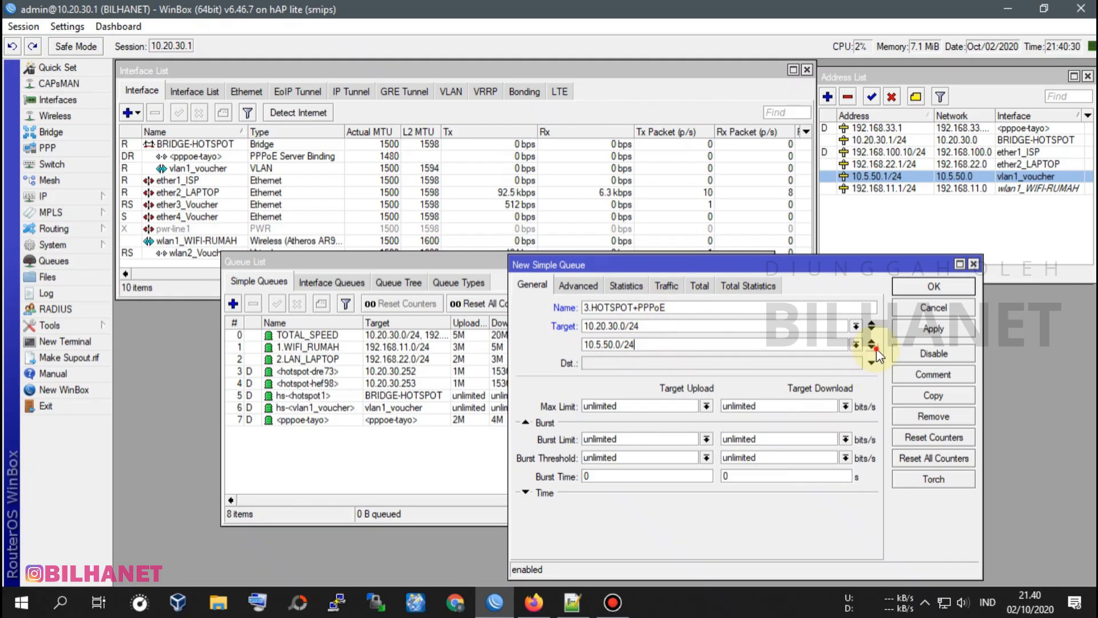
# Add the PPPoE network 192.168.33.0/24 as the queue's third target.
pyautogui.click(872, 348)
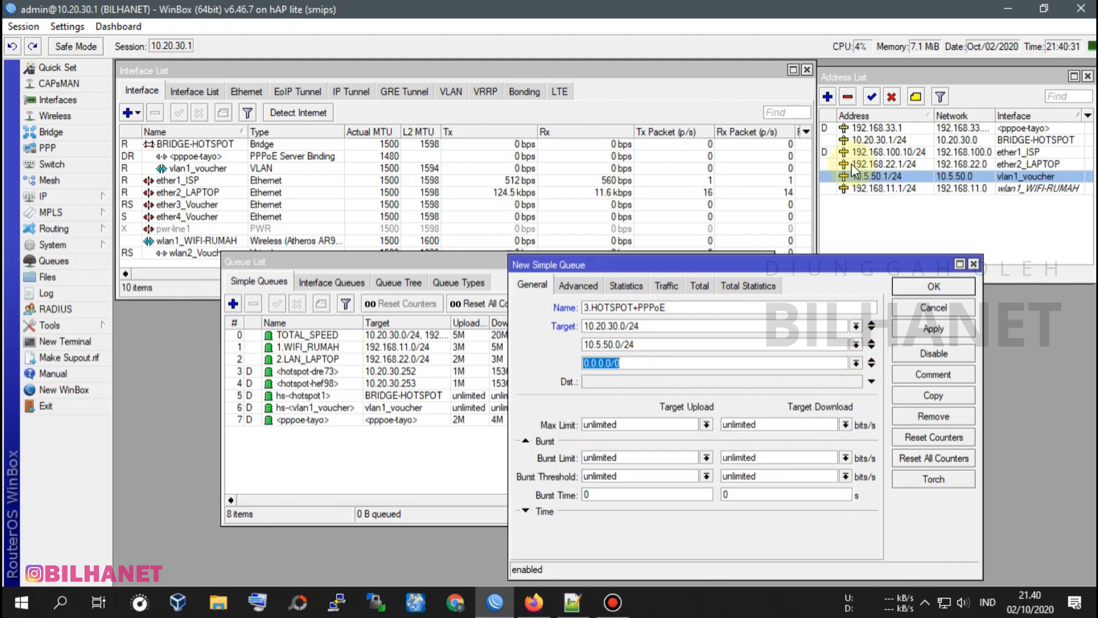
pyautogui.click(891, 129)
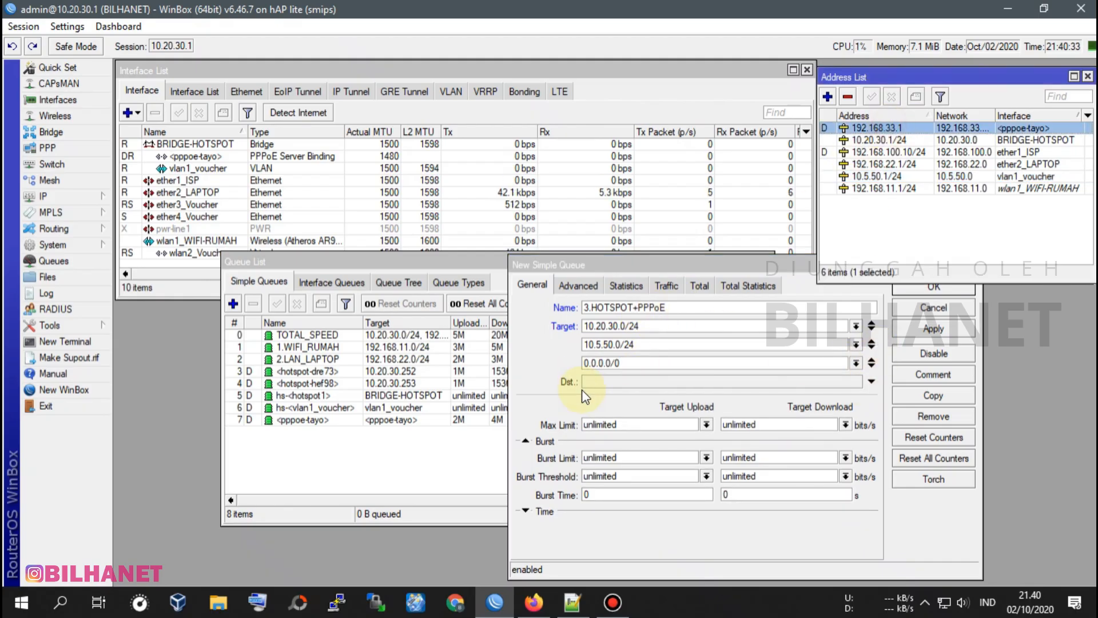
pyautogui.click(633, 361)
pyautogui.write('192.16')
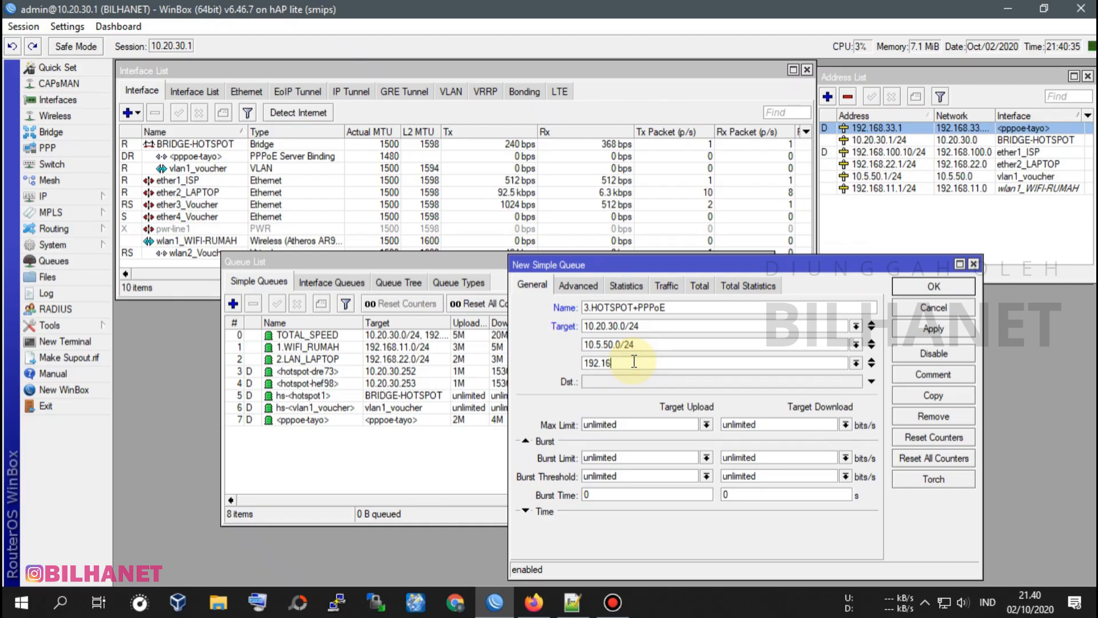
pyautogui.write('8.33.0/2')
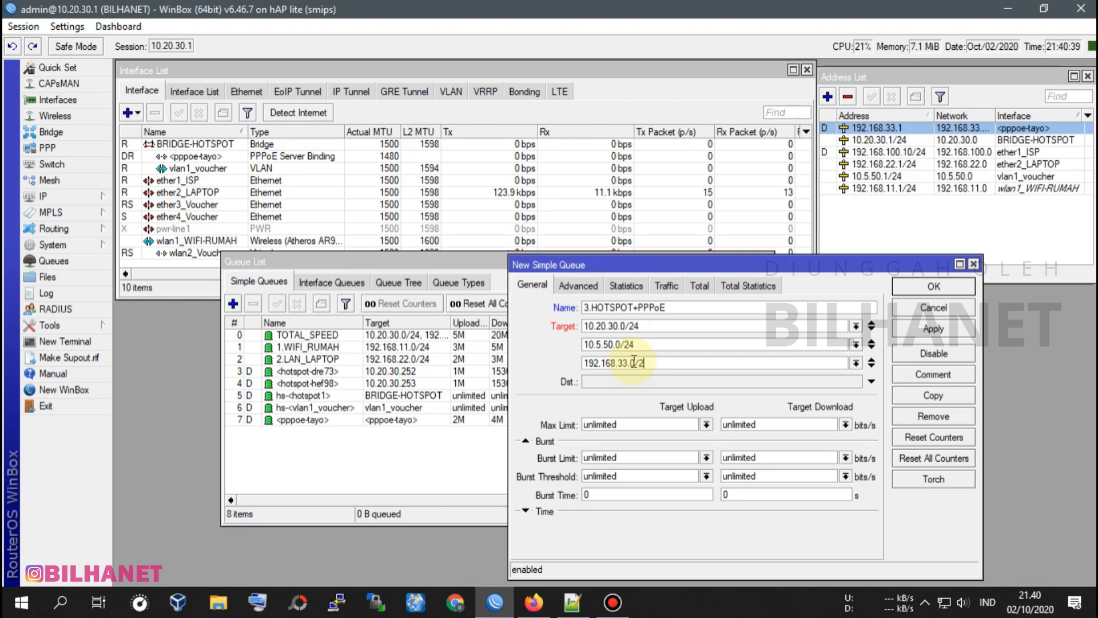
pyautogui.write('4')
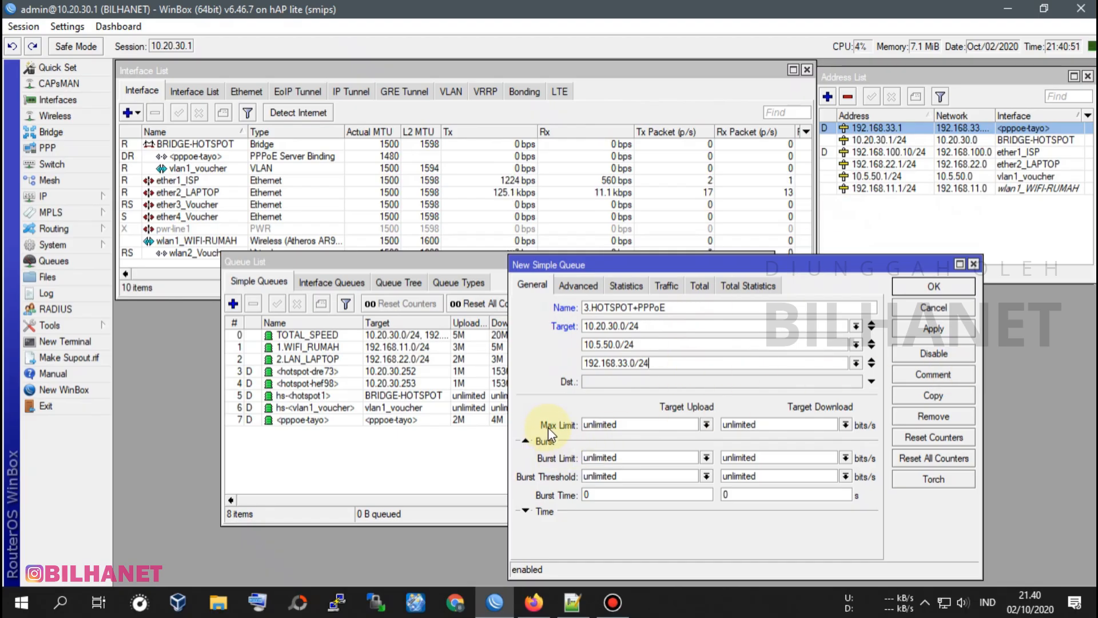
# Keep the 3.HOTSPOT+PPPoE queue's max limit at unlimited for both upload and download.
pyautogui.click(707, 424)
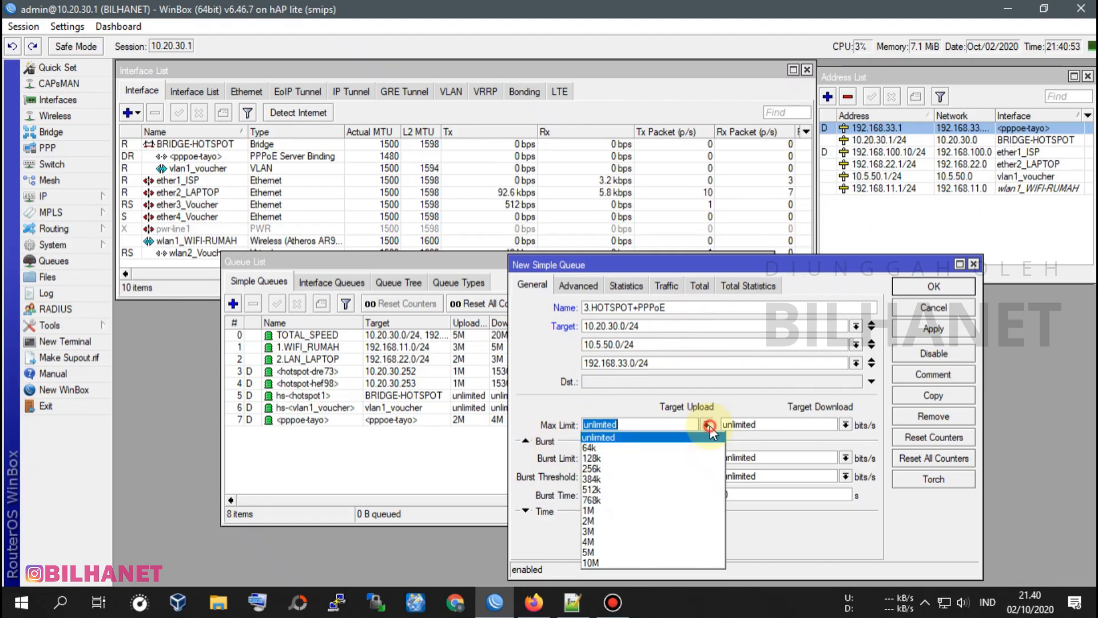
pyautogui.click(611, 438)
pyautogui.moveTo(664, 262); pyautogui.dragTo(746, 272)
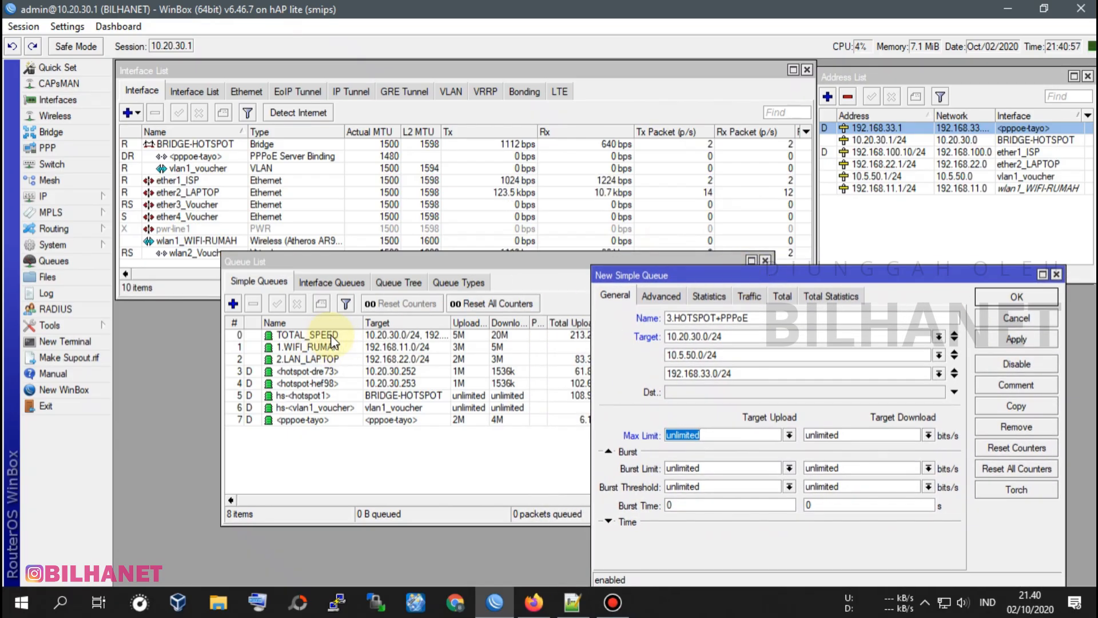
pyautogui.click(890, 435)
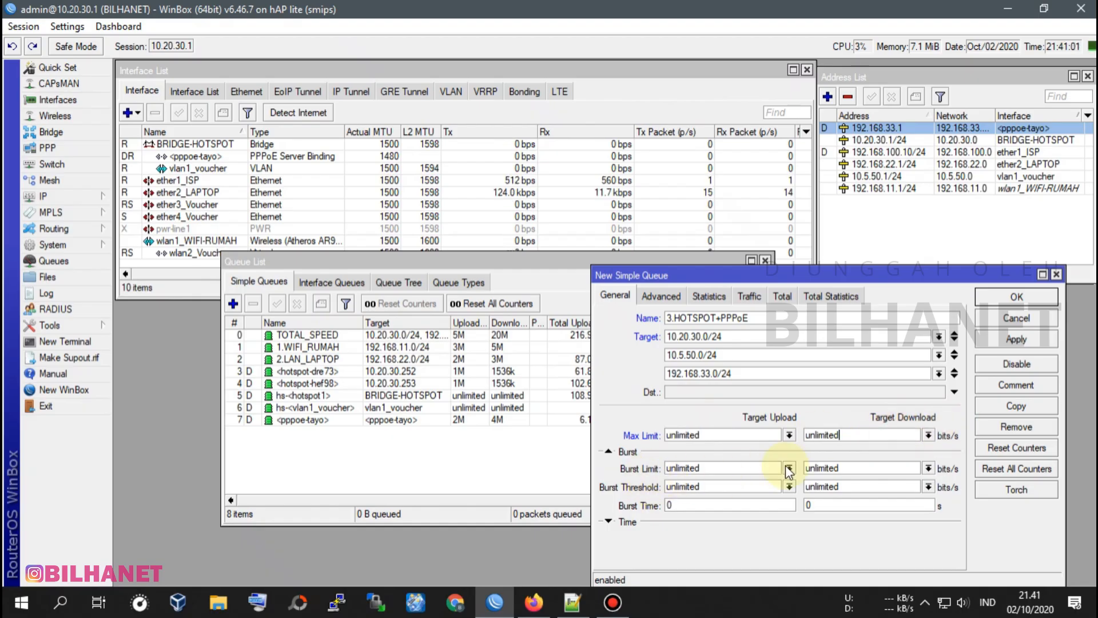
# Set the 3.HOTSPOT+PPPoE queue type to default for both upload and download.
pyautogui.click(663, 294)
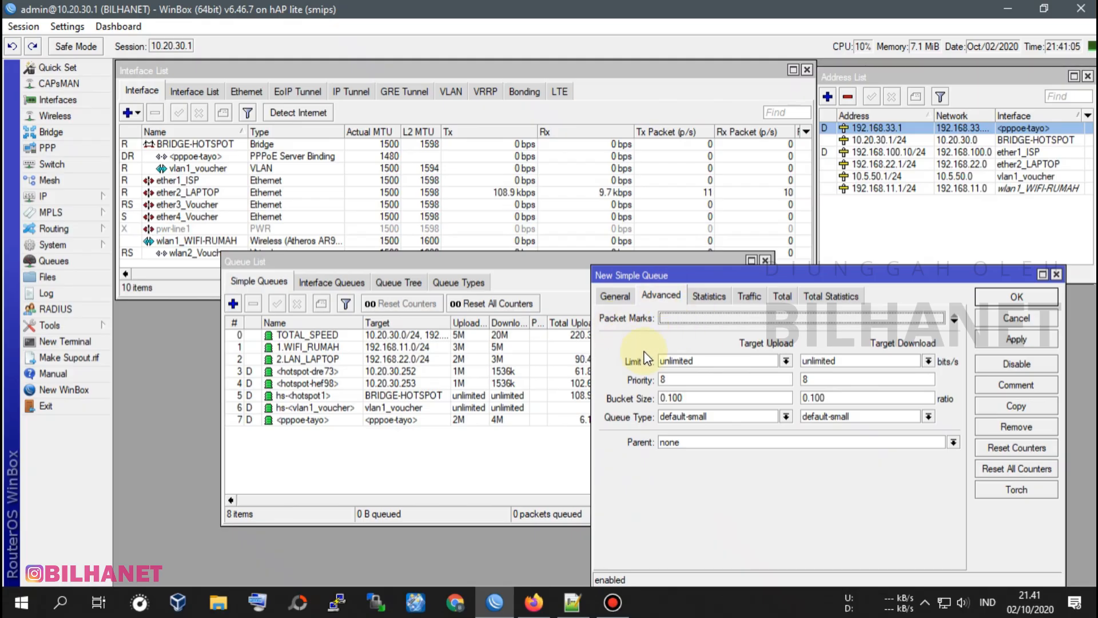
pyautogui.click(689, 416)
pyautogui.click(692, 423)
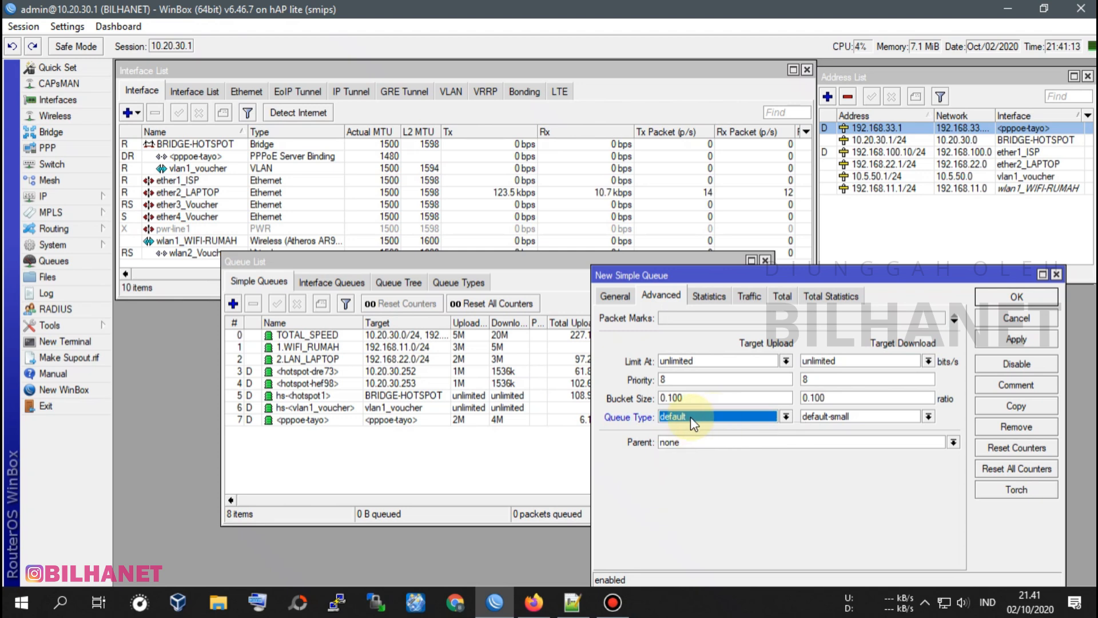
pyautogui.click(815, 419)
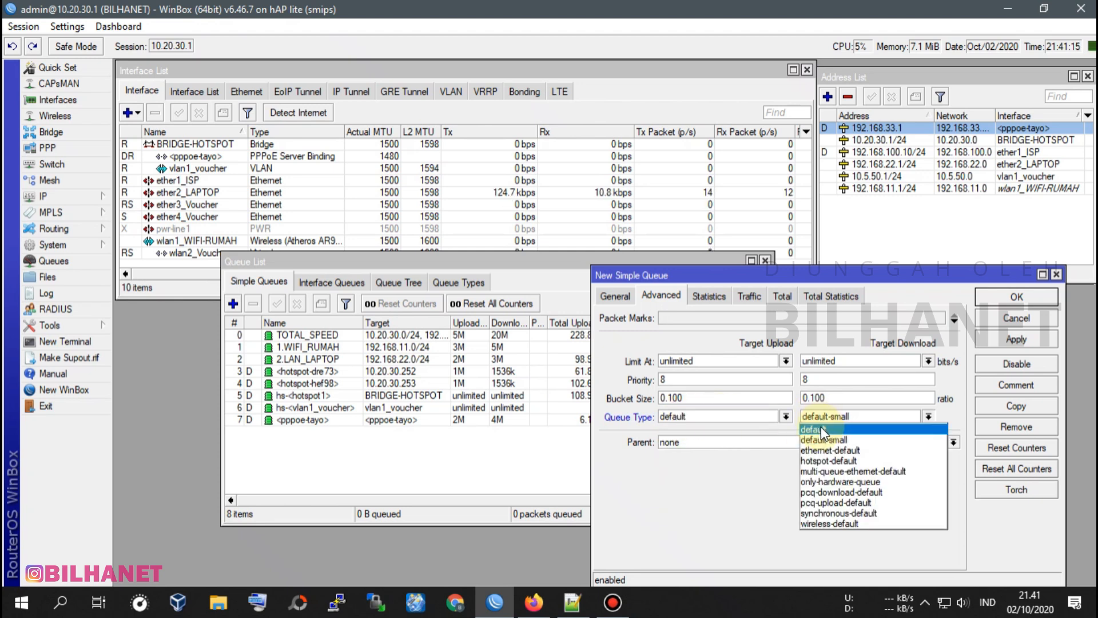
pyautogui.click(824, 430)
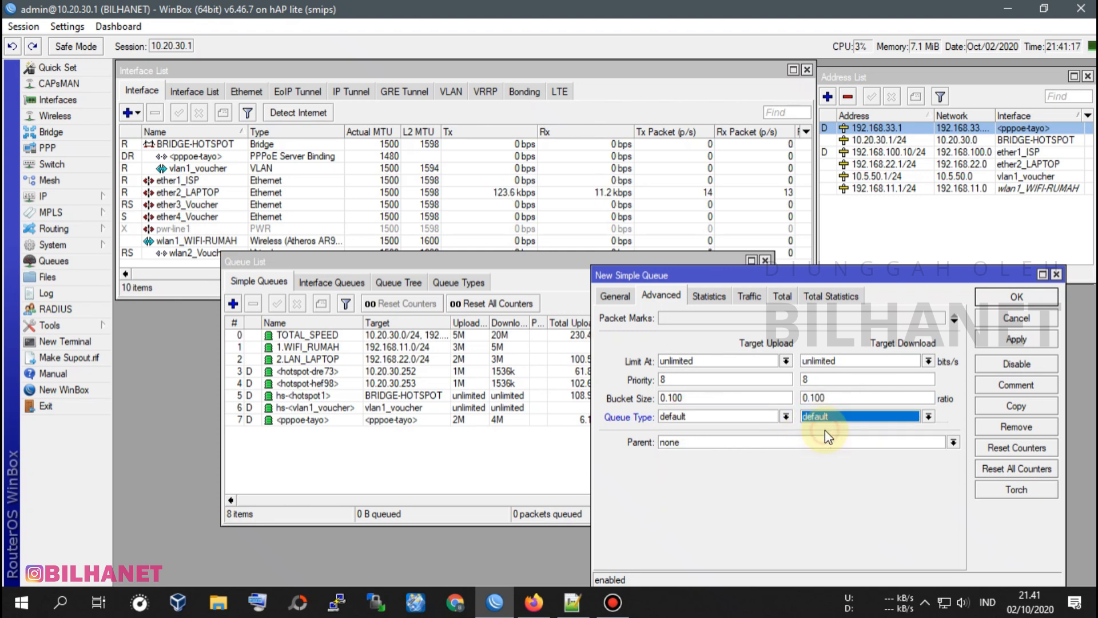
# Switch the upload queue type to default-small, check the general settings, and return the type to default.
pyautogui.click(686, 417)
pyautogui.click(686, 438)
pyautogui.click(624, 296)
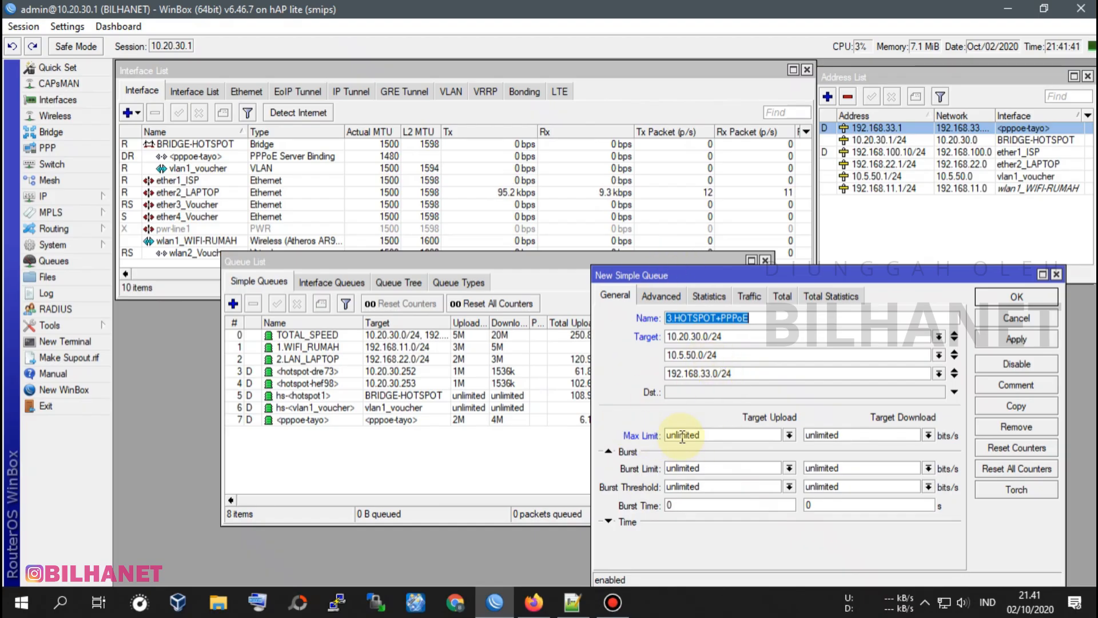
pyautogui.click(666, 297)
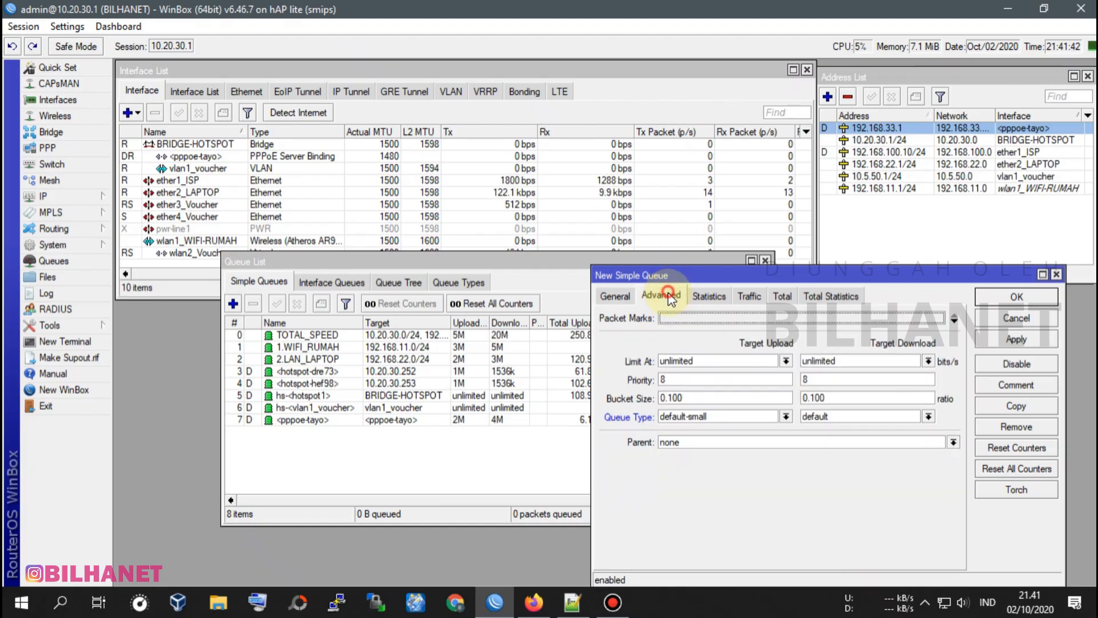
pyautogui.click(742, 421)
pyautogui.click(686, 436)
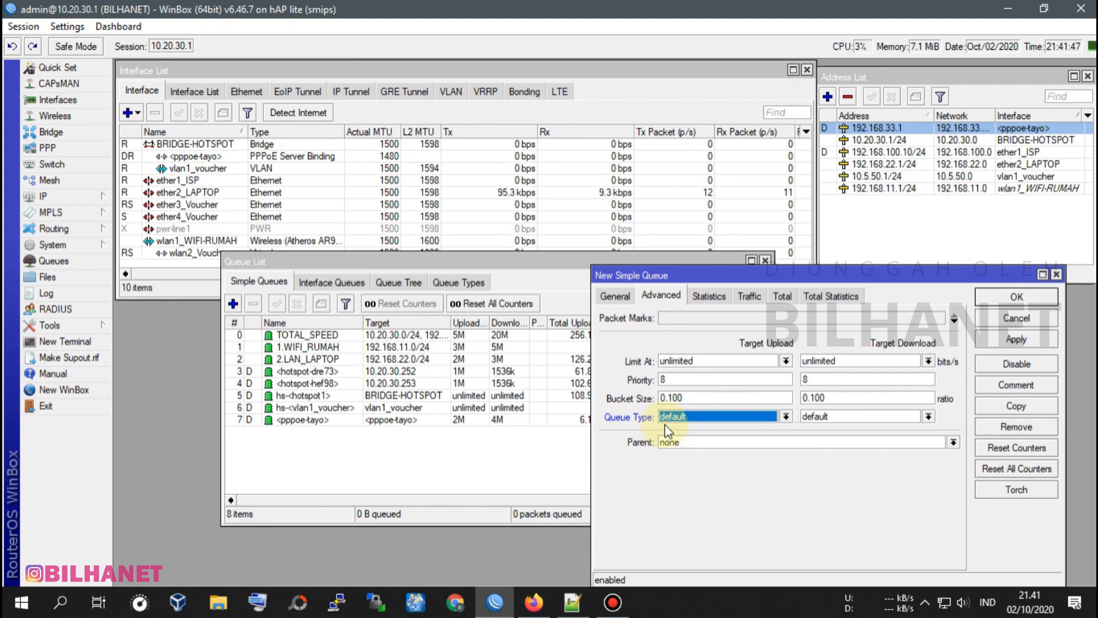
# Assign TOTAL_SPEED as the parent of the 3.HOTSPOT+PPPoE queue and review its general settings.
pyautogui.click(692, 442)
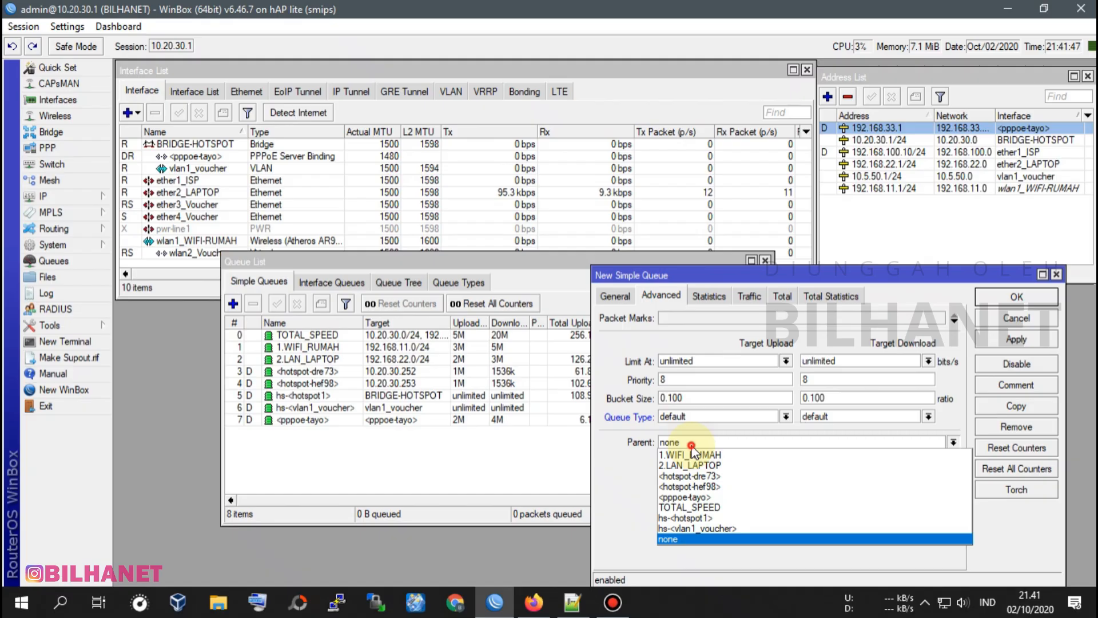
pyautogui.click(709, 508)
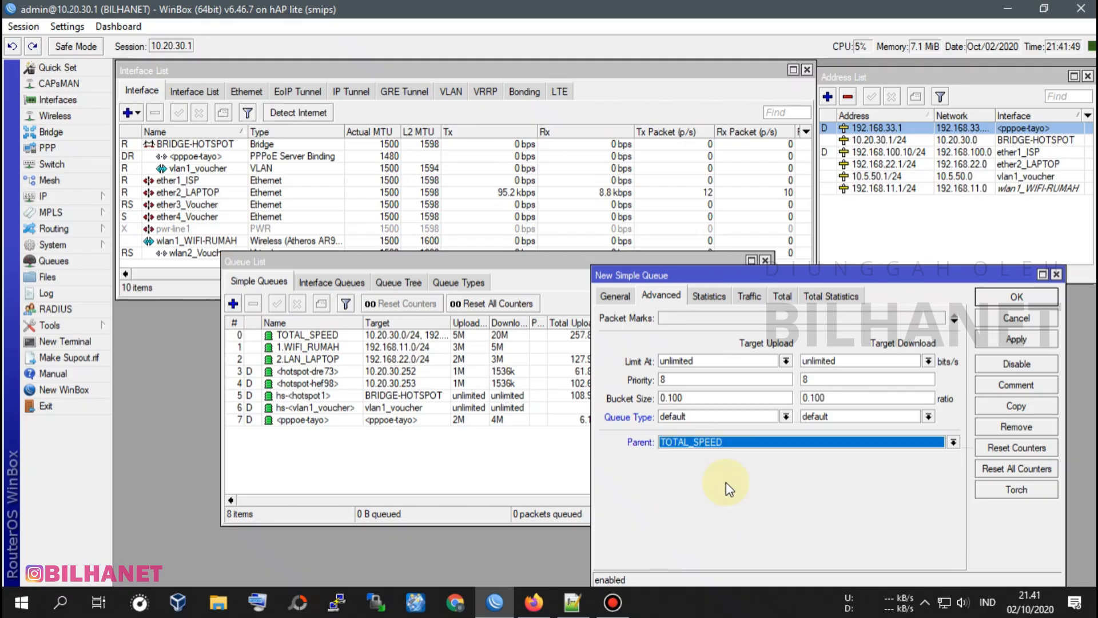
pyautogui.click(619, 299)
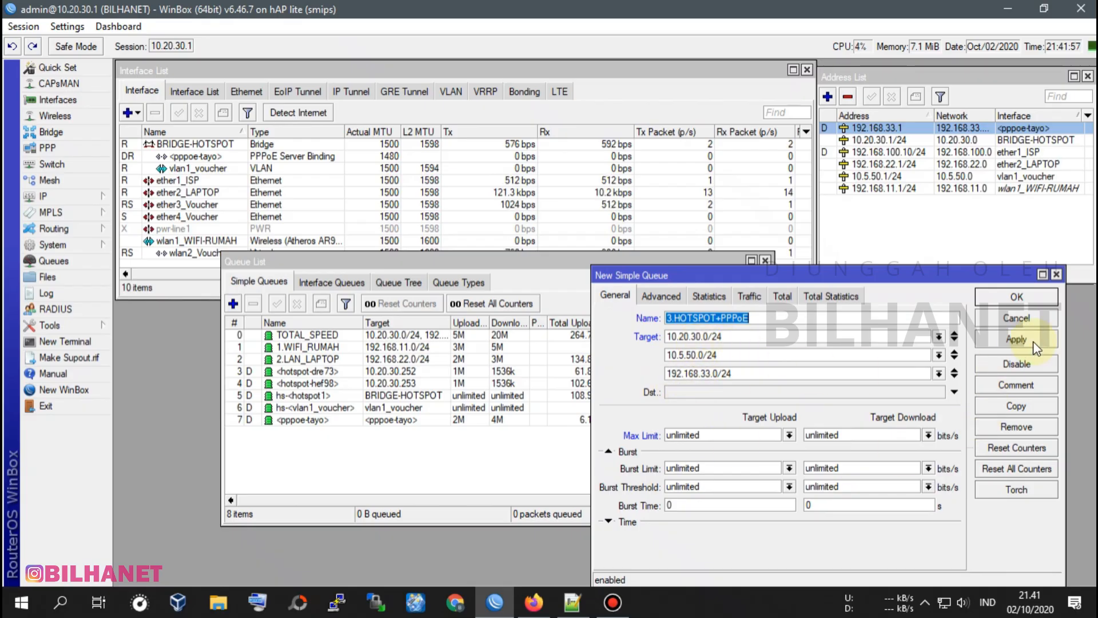
# Save the 3.HOTSPOT+PPPoE queue and move it directly below 2.LAN_LAPTOP in the list.
pyautogui.click(1016, 339)
pyautogui.click(1017, 297)
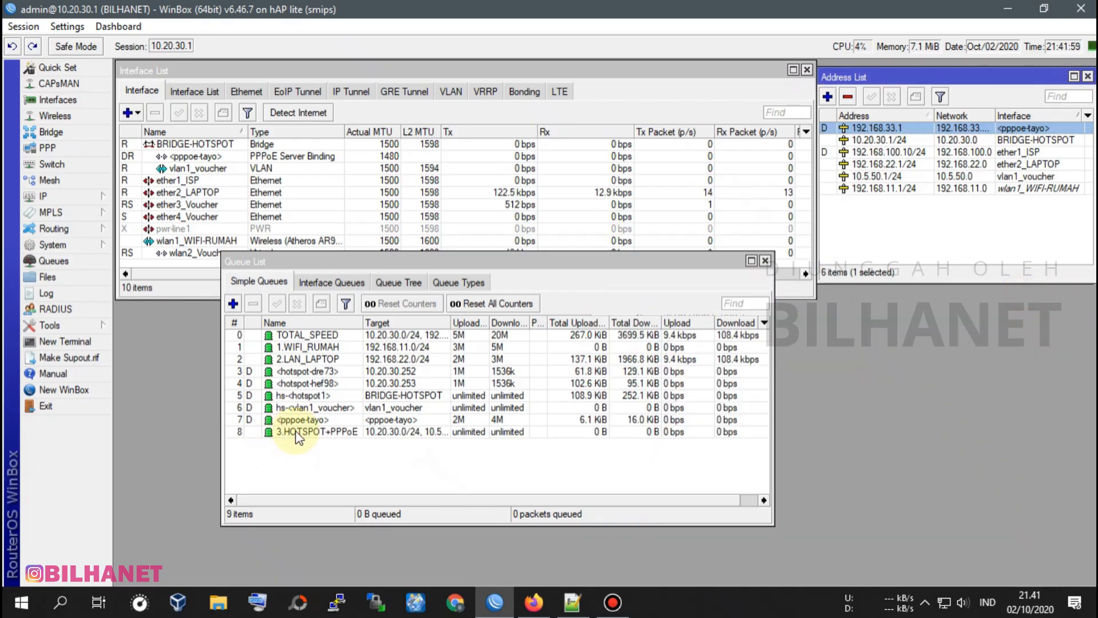
pyautogui.moveTo(298, 437); pyautogui.dragTo(303, 372)
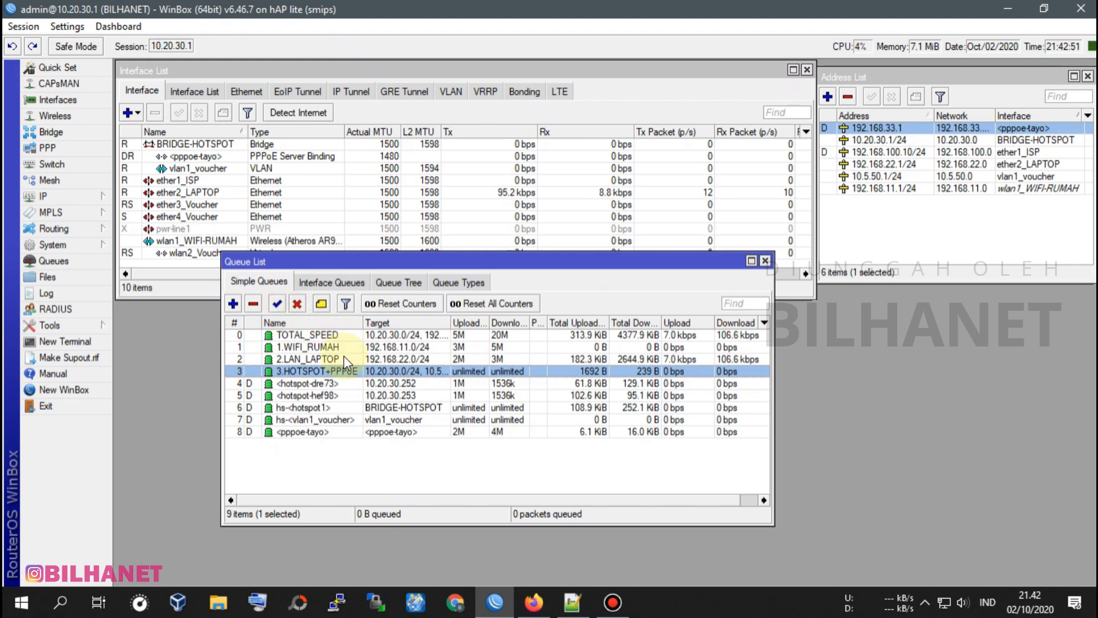
pyautogui.click(293, 420)
pyautogui.click(290, 407)
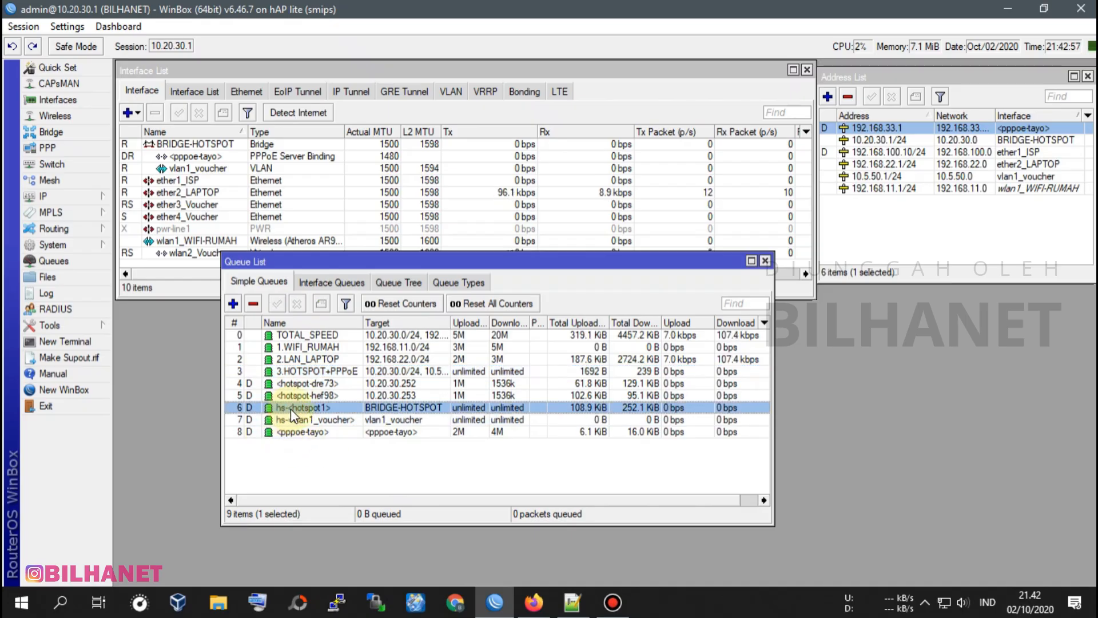
pyautogui.click(310, 418)
pyautogui.click(294, 407)
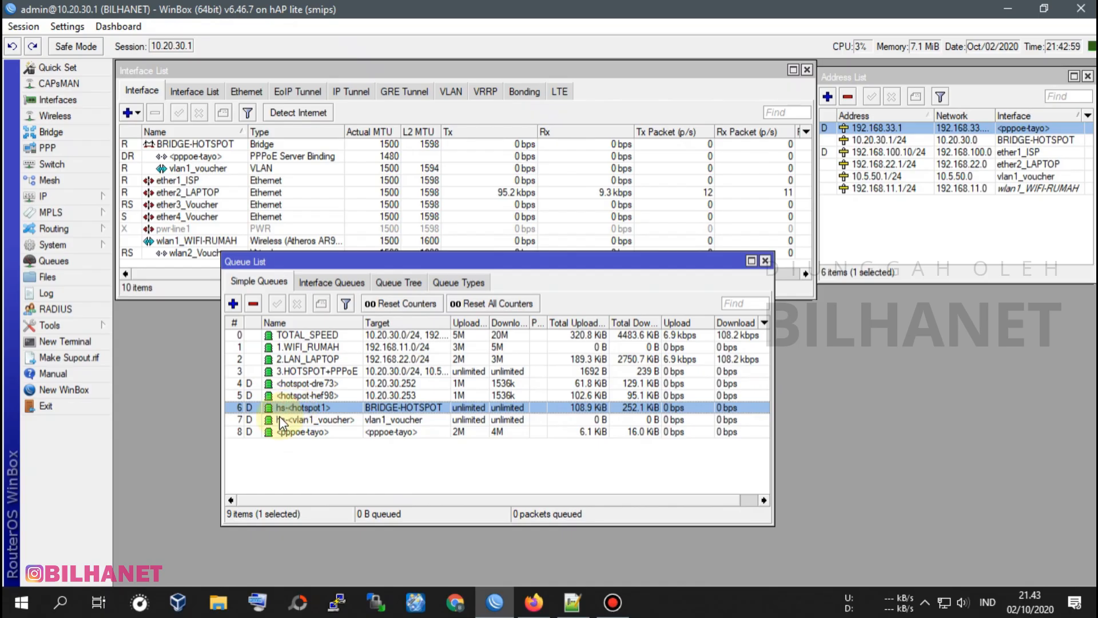
pyautogui.click(277, 417)
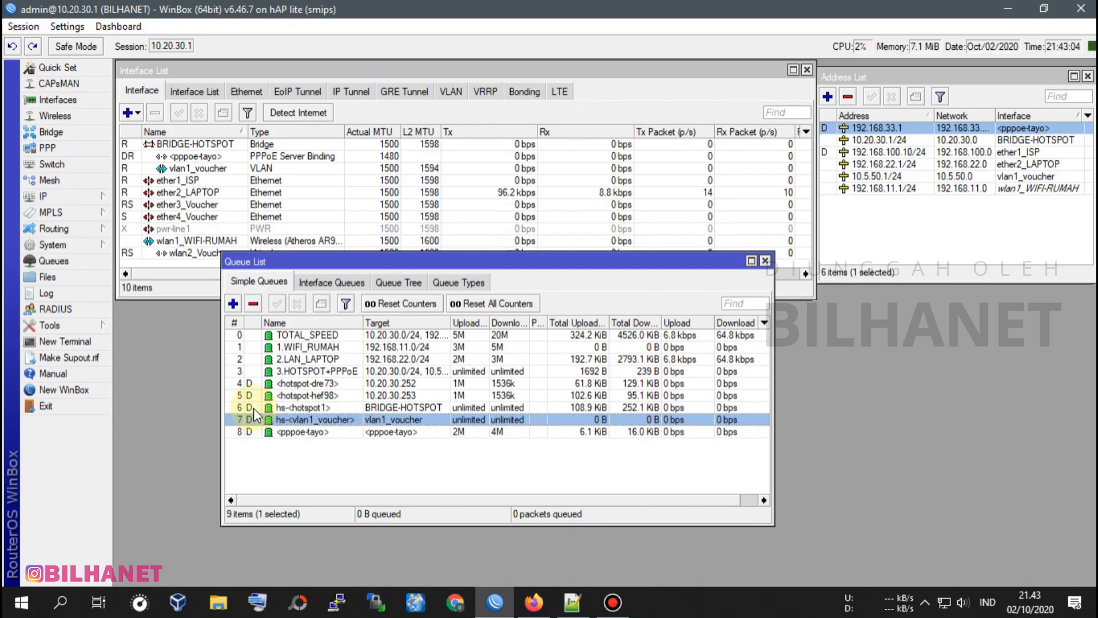
pyautogui.click(304, 408)
pyautogui.click(306, 420)
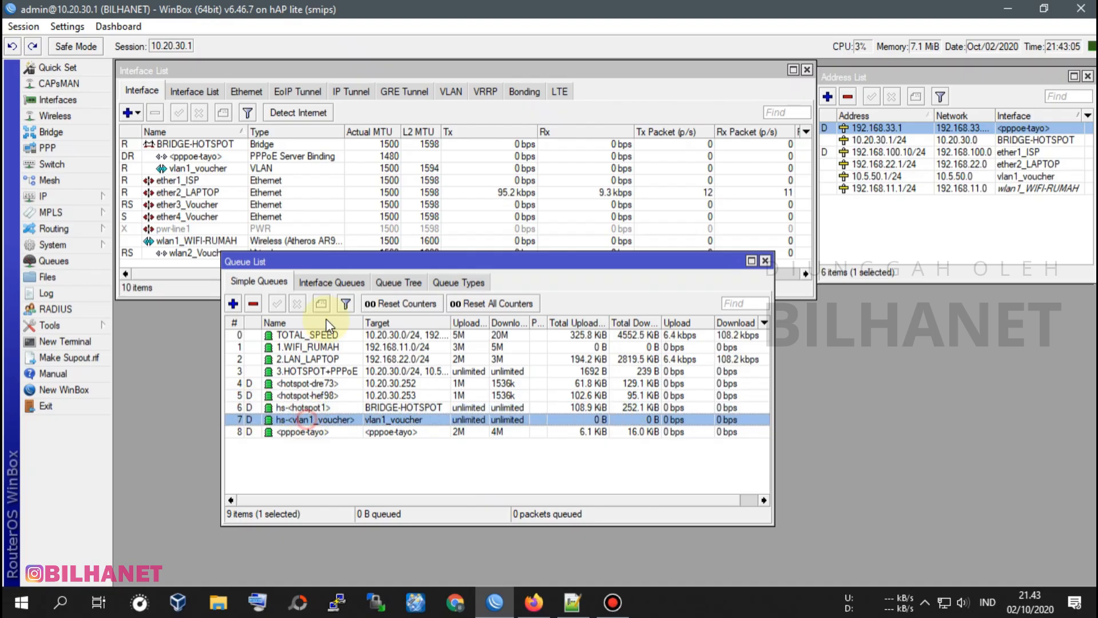
pyautogui.click(312, 407)
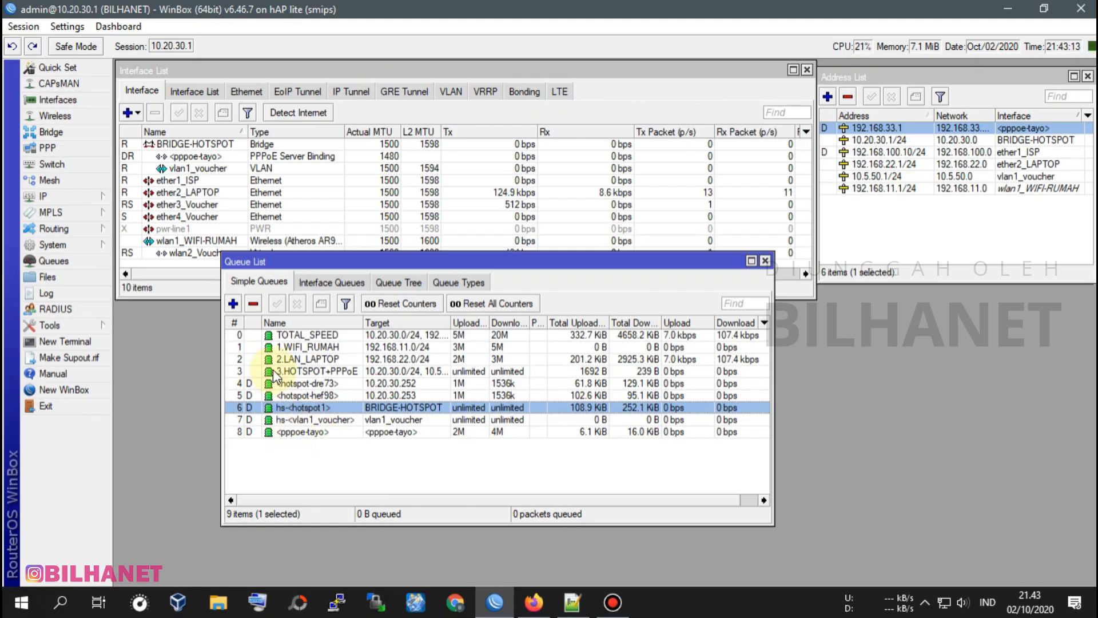
pyautogui.click(233, 303)
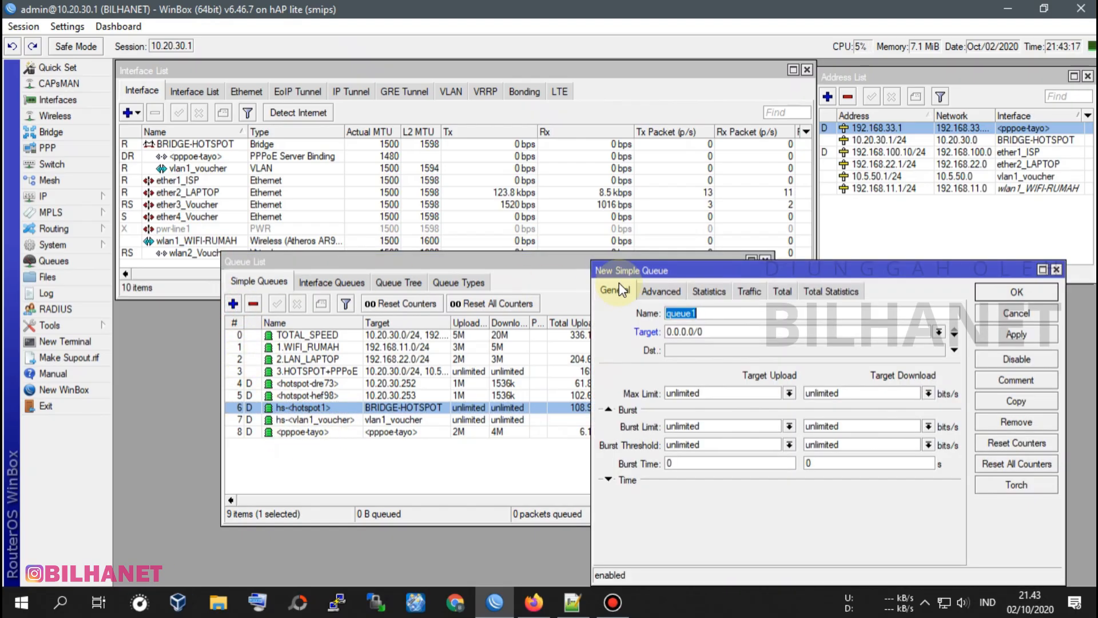
pyautogui.click(233, 303)
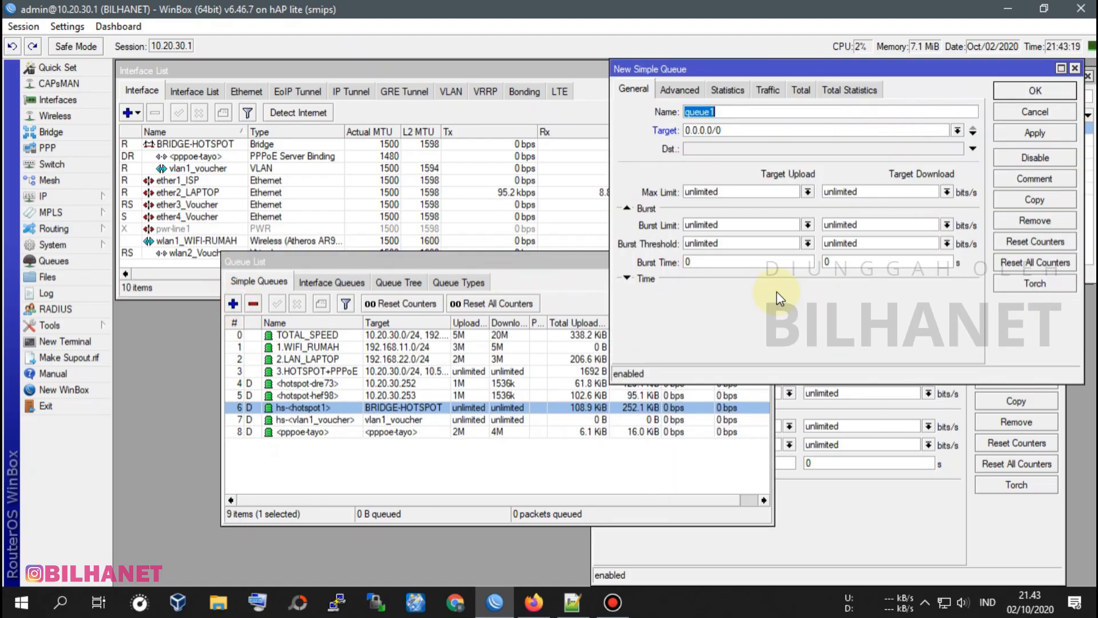
pyautogui.click(1076, 68)
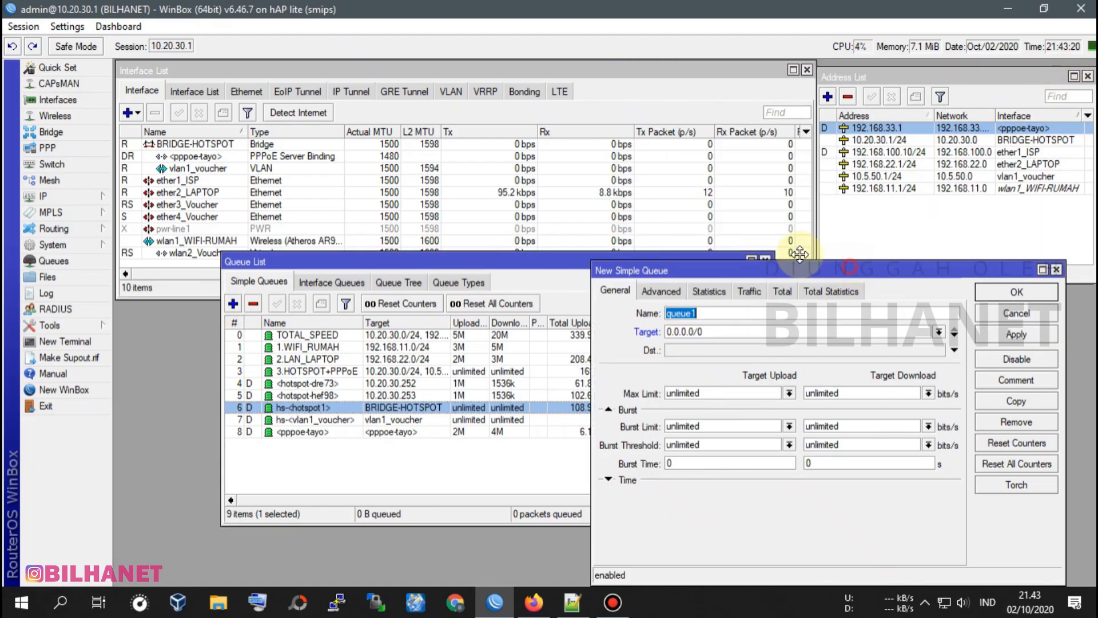
pyautogui.moveTo(849, 280); pyautogui.dragTo(615, 205)
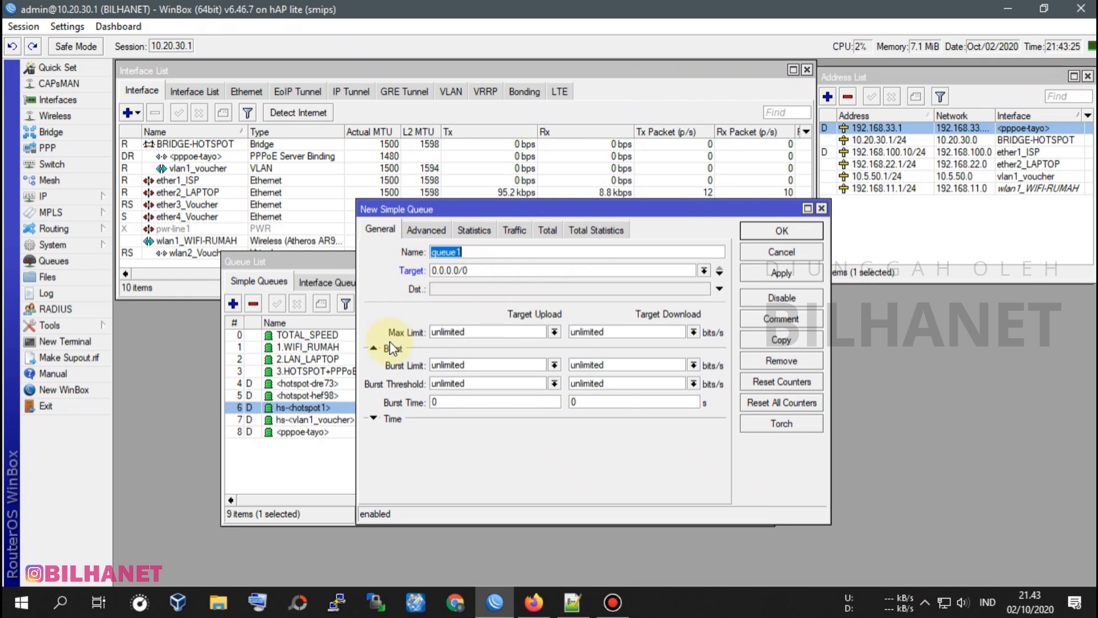
pyautogui.click(704, 270)
pyautogui.click(708, 269)
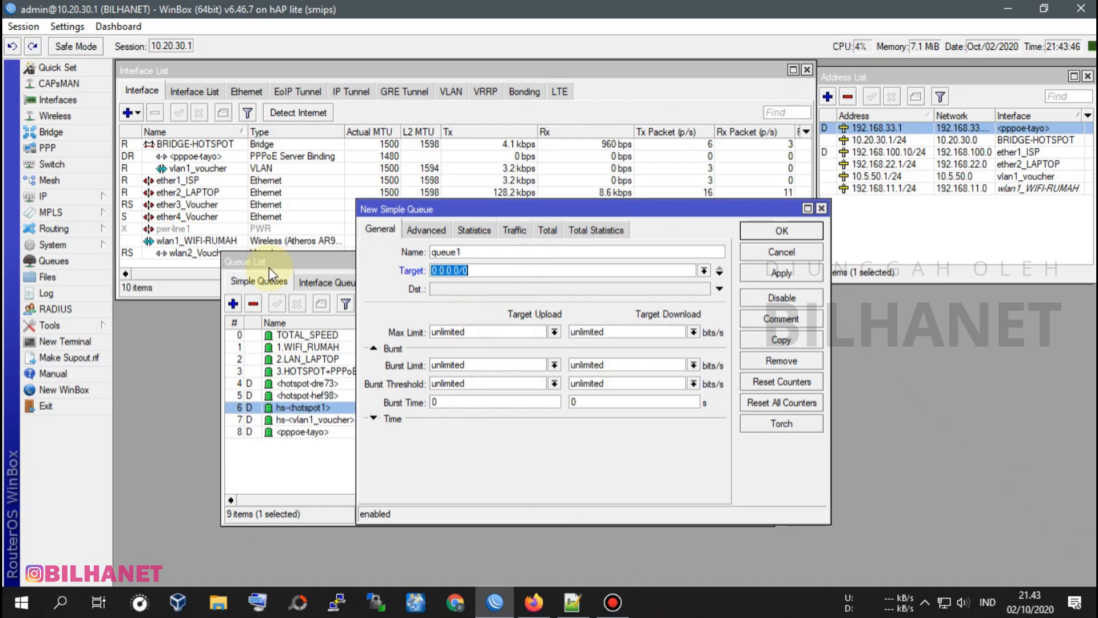
# Open the hs-pool-4 IP pool and copy its range's end address, 10.20.30.254.
pyautogui.click(61, 199)
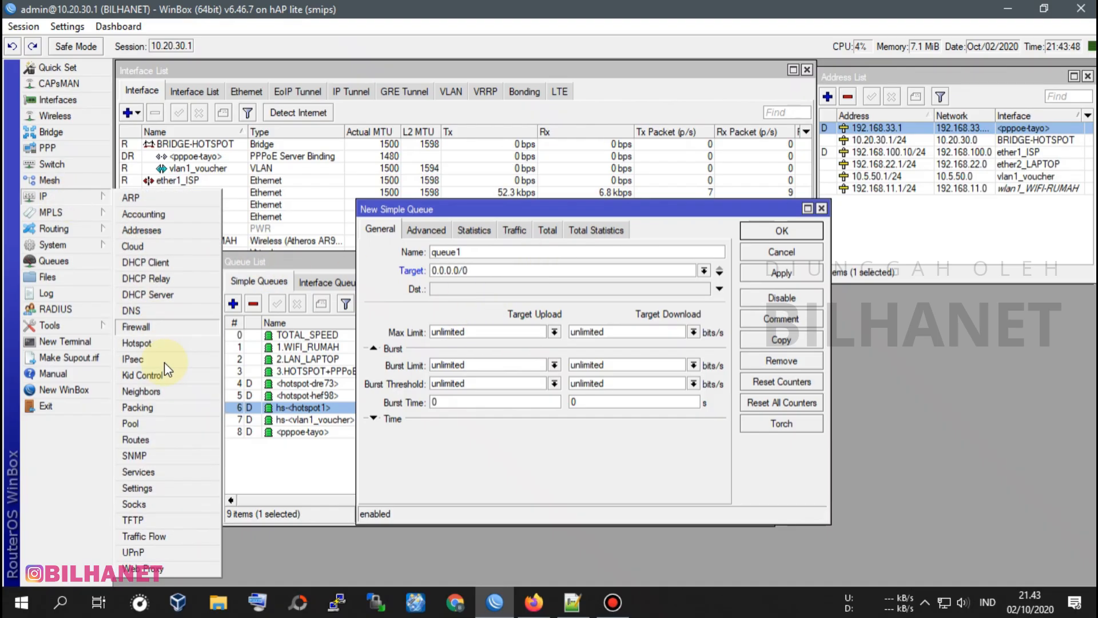
pyautogui.click(138, 420)
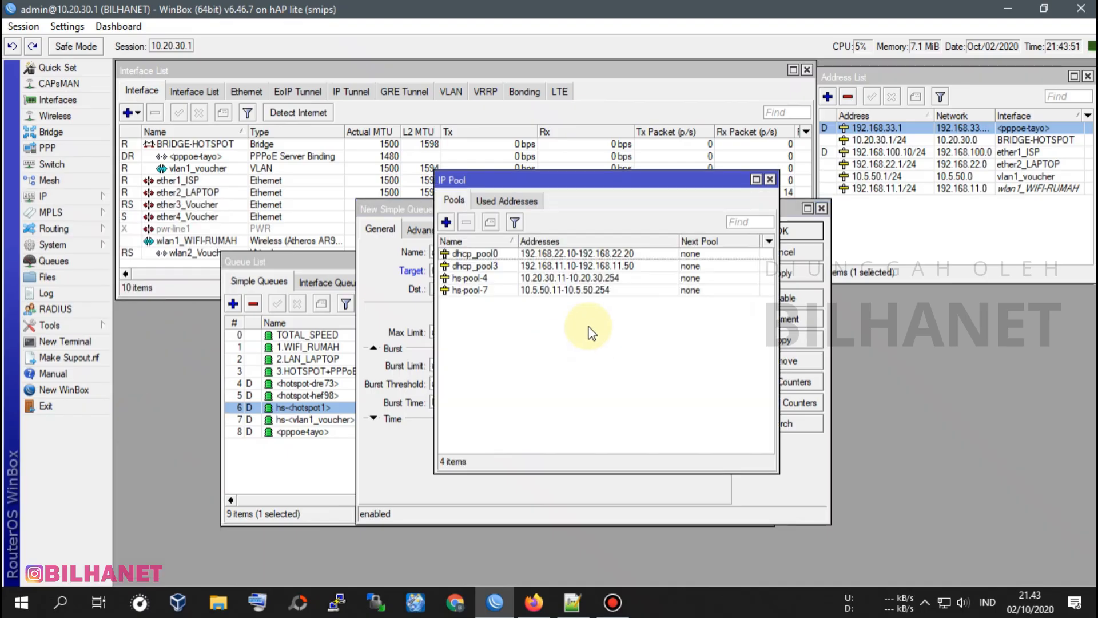
pyautogui.click(563, 277)
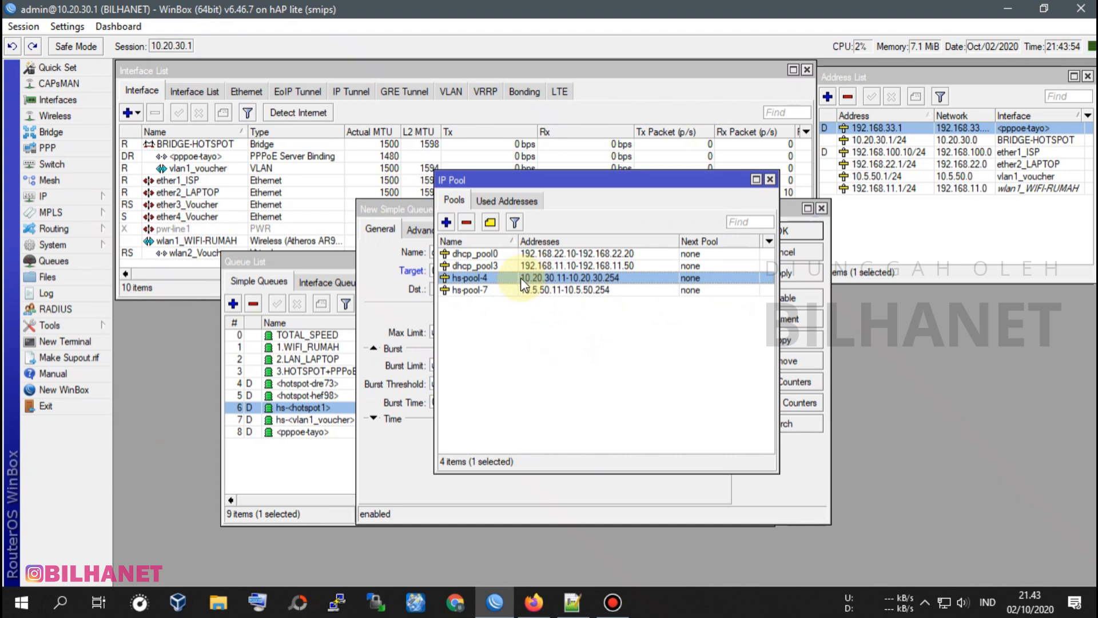
pyautogui.doubleClick(549, 278)
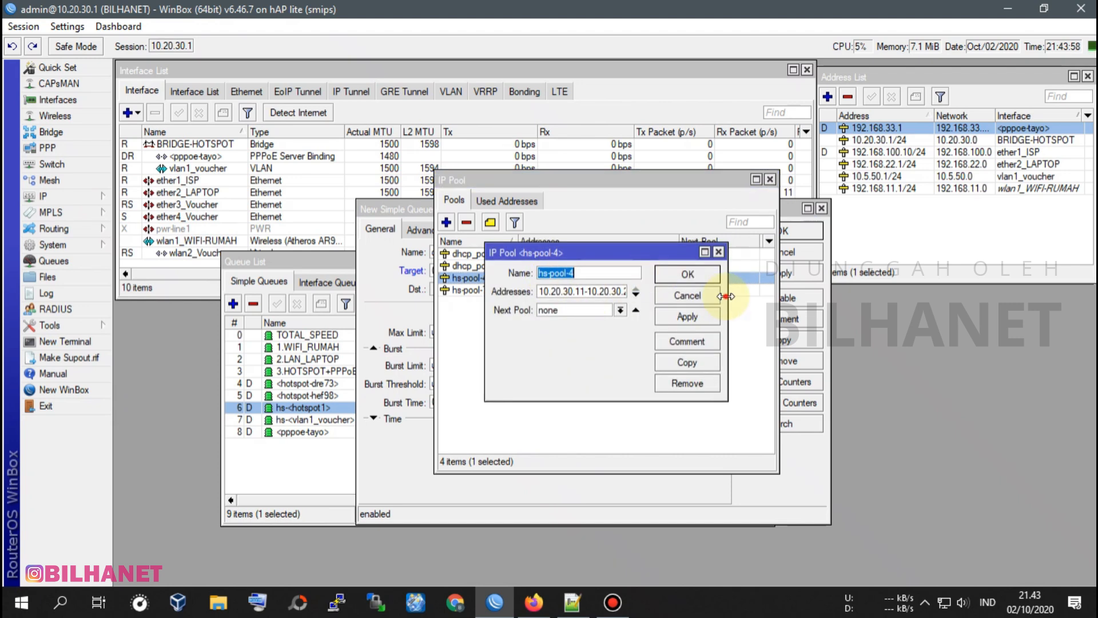
pyautogui.moveTo(727, 297); pyautogui.dragTo(881, 303)
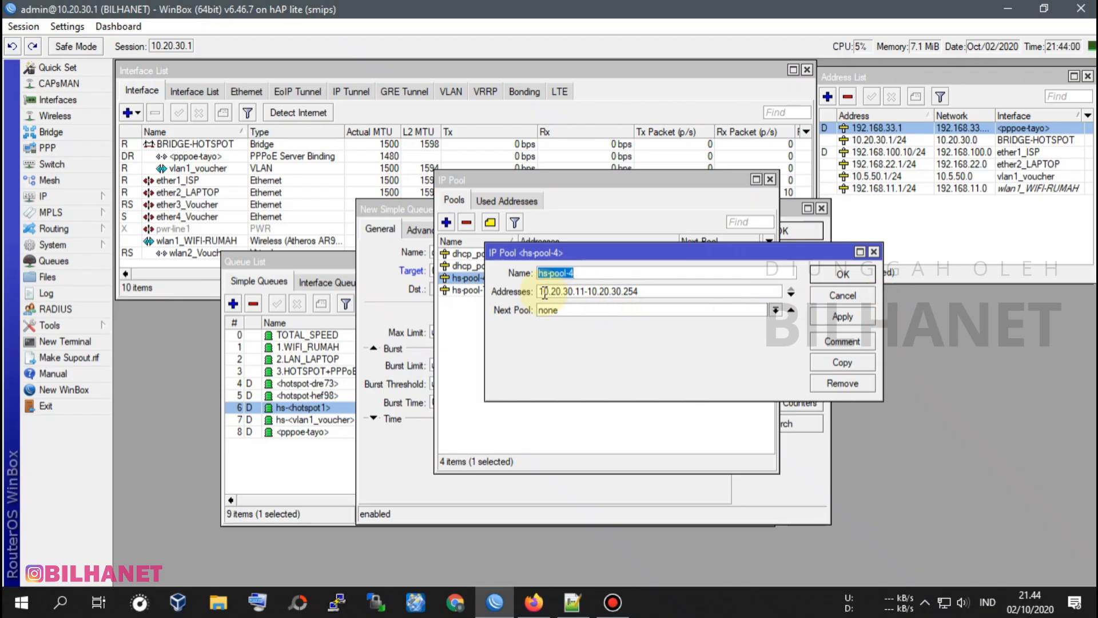
pyautogui.click(587, 293)
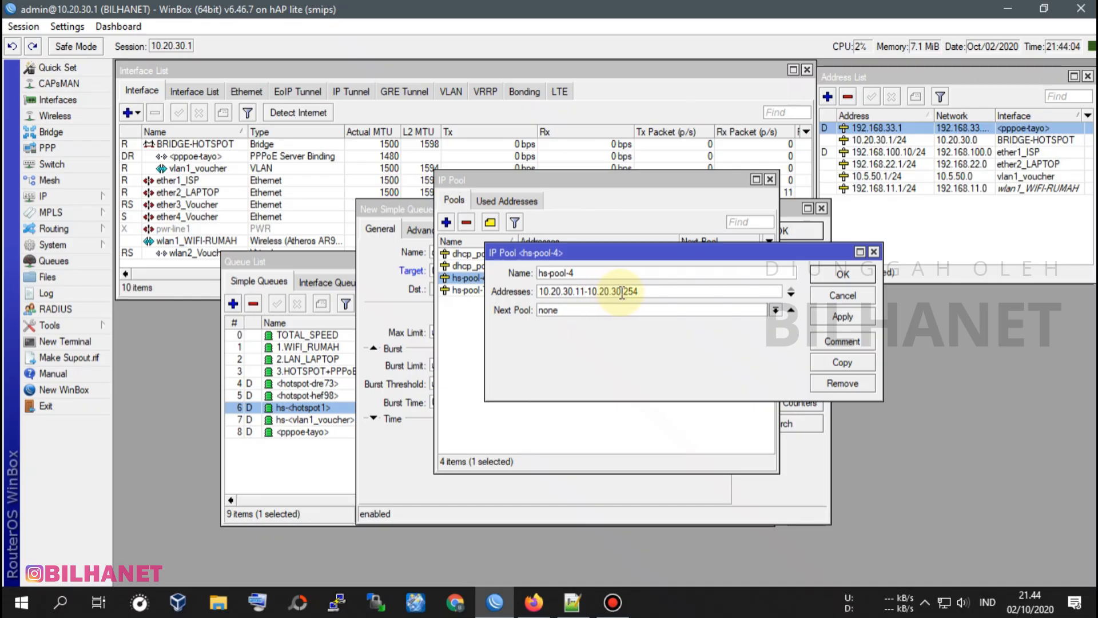
pyautogui.moveTo(587, 292); pyautogui.dragTo(657, 292)
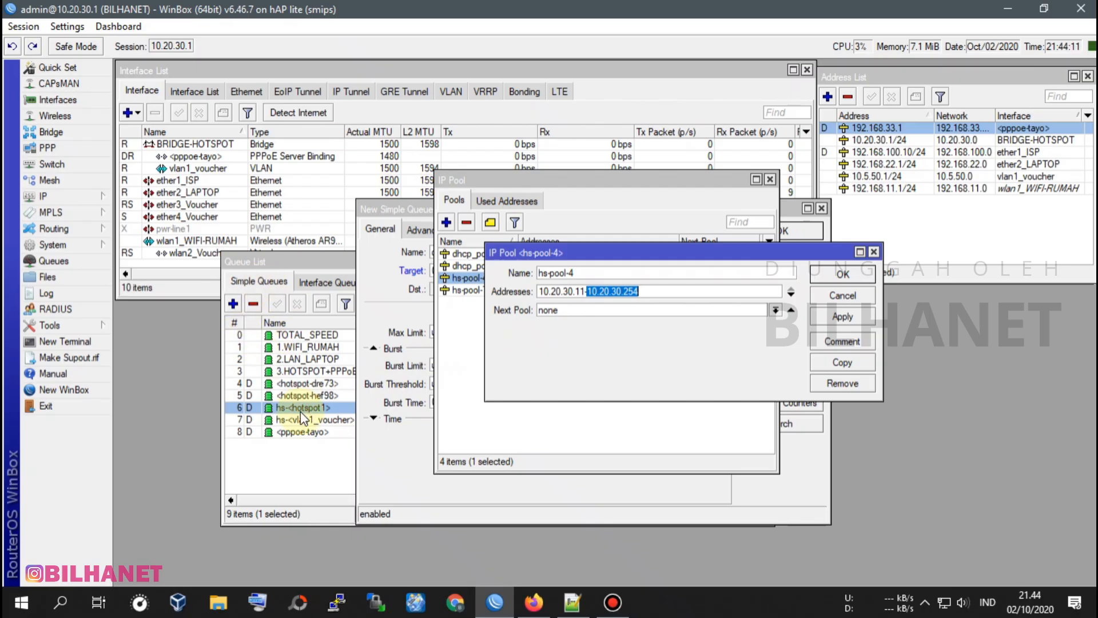
pyautogui.rightClick(621, 295)
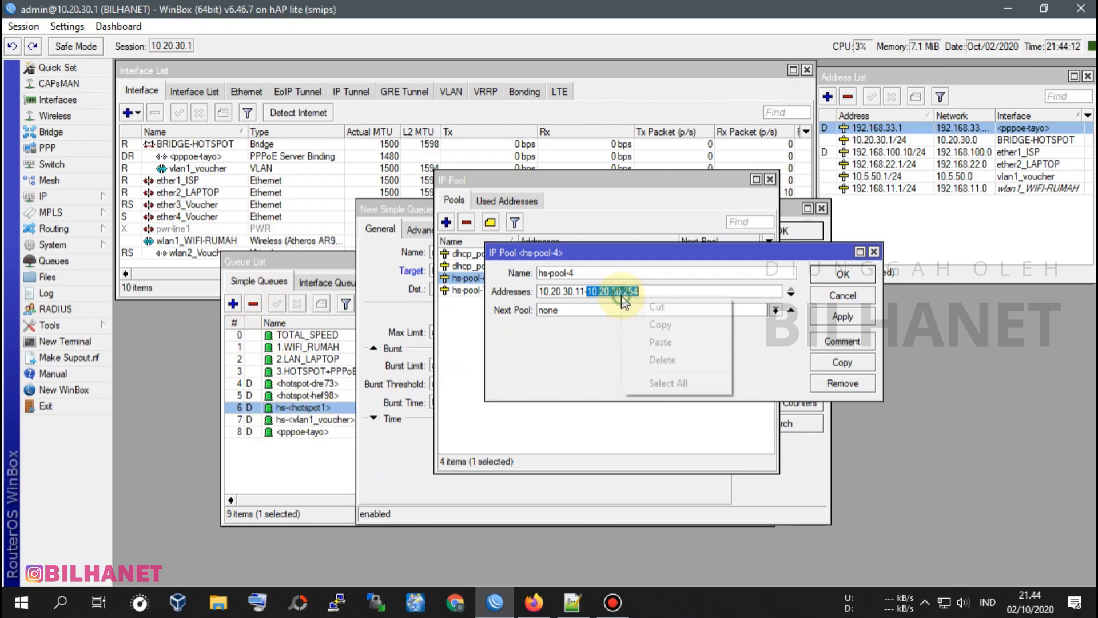
pyautogui.click(664, 326)
# Set the hs-pool-4 address range to 10.20.30.11-10.20.30.253 and save the pool.
pyautogui.click(642, 291)
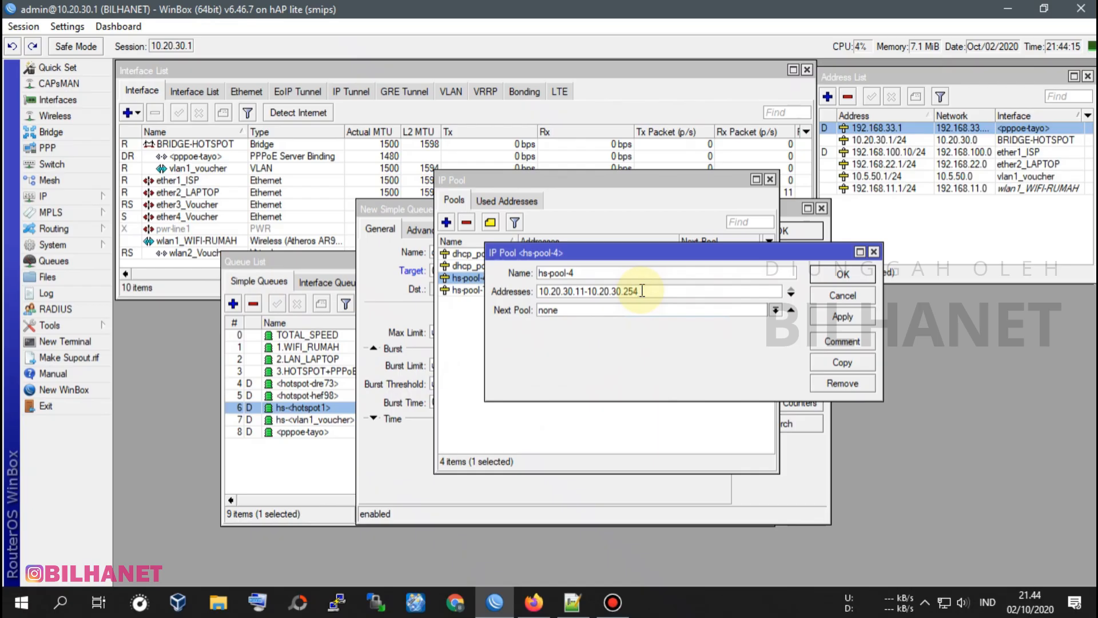
pyautogui.press('BackSpace')
pyautogui.write('3')
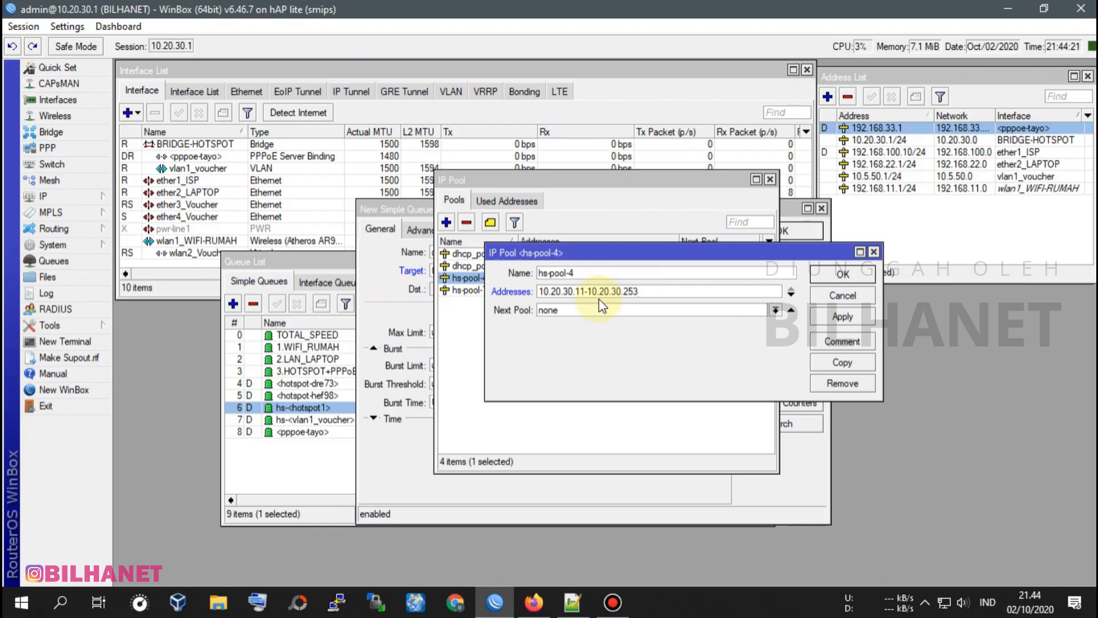
pyautogui.moveTo(632, 291); pyautogui.dragTo(637, 291)
pyautogui.click(638, 290)
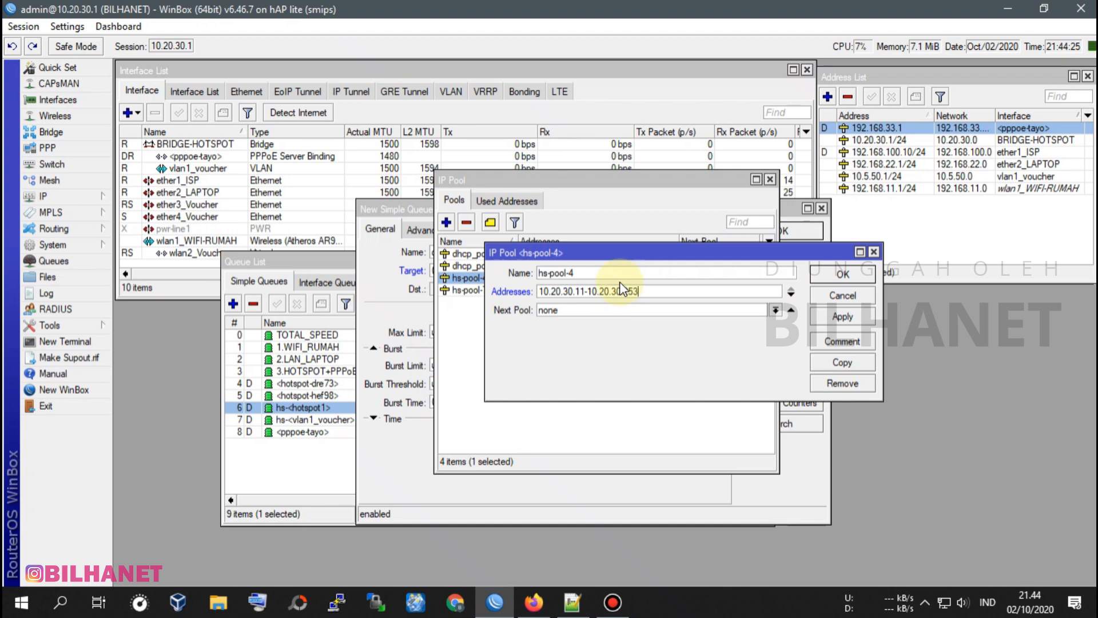
pyautogui.click(859, 319)
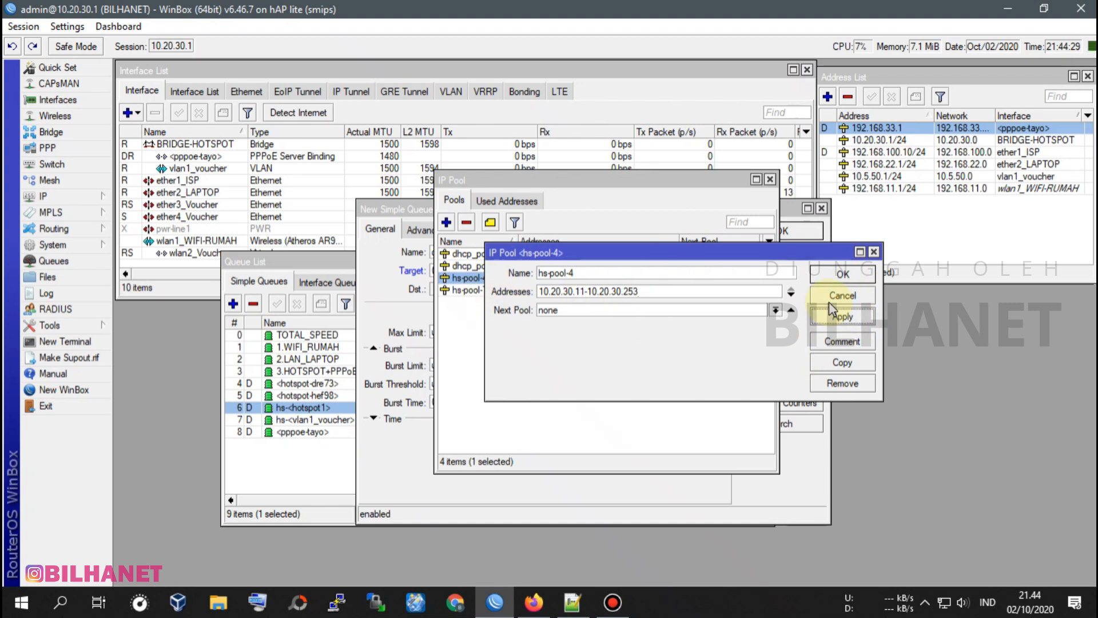
pyautogui.click(843, 275)
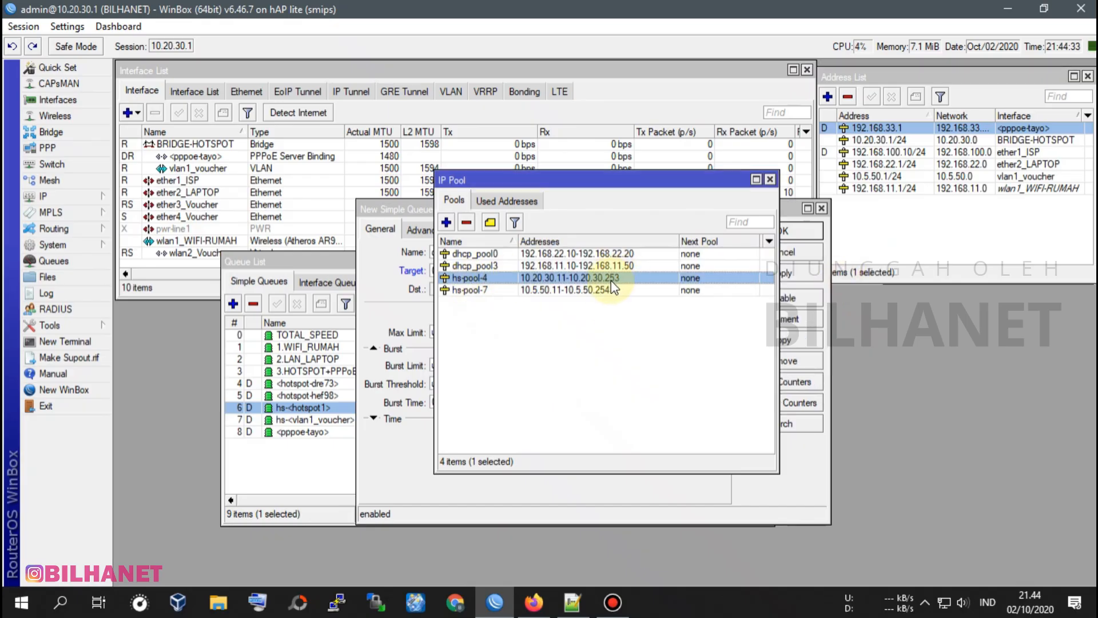
# Move the IP pool list aside, discard the unsaved new queue and bring the queue list to the front.
pyautogui.moveTo(729, 183); pyautogui.dragTo(1052, 293)
pyautogui.moveTo(615, 211); pyautogui.dragTo(585, 199)
pyautogui.click(791, 197)
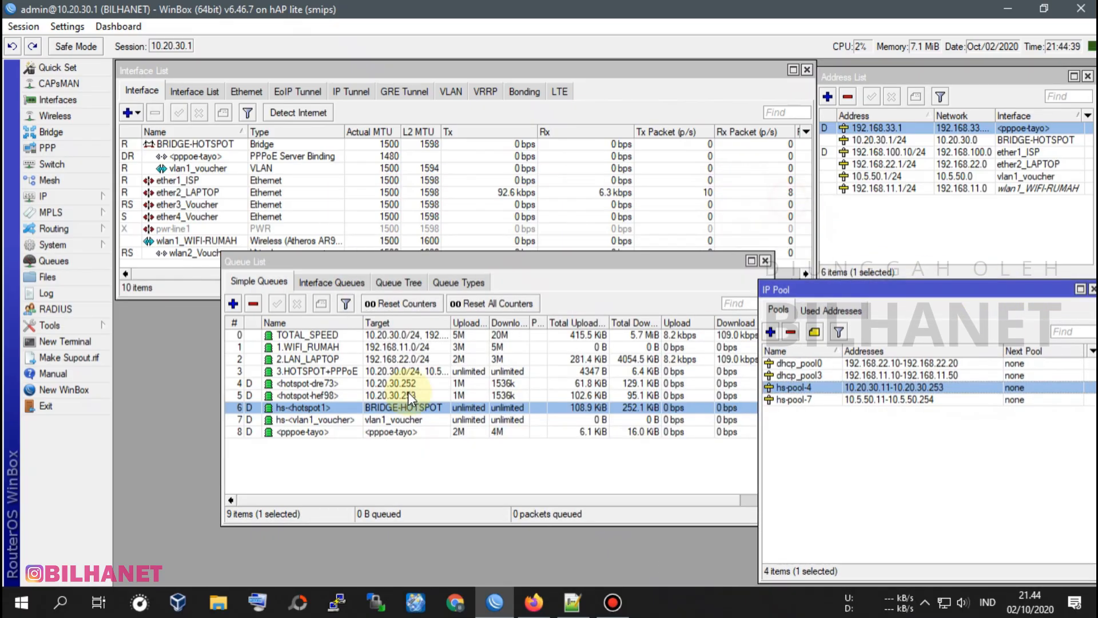
pyautogui.click(287, 262)
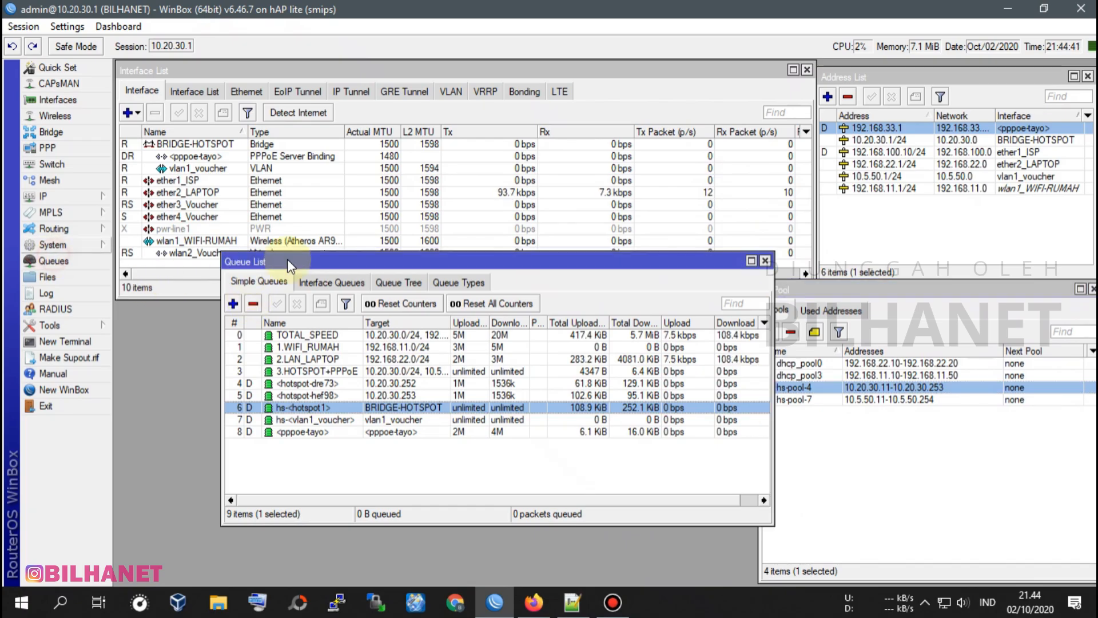
# Start a new simple queue named BATAS_BAWAH and paste 10.20.30.254 as its target.
pyautogui.click(233, 304)
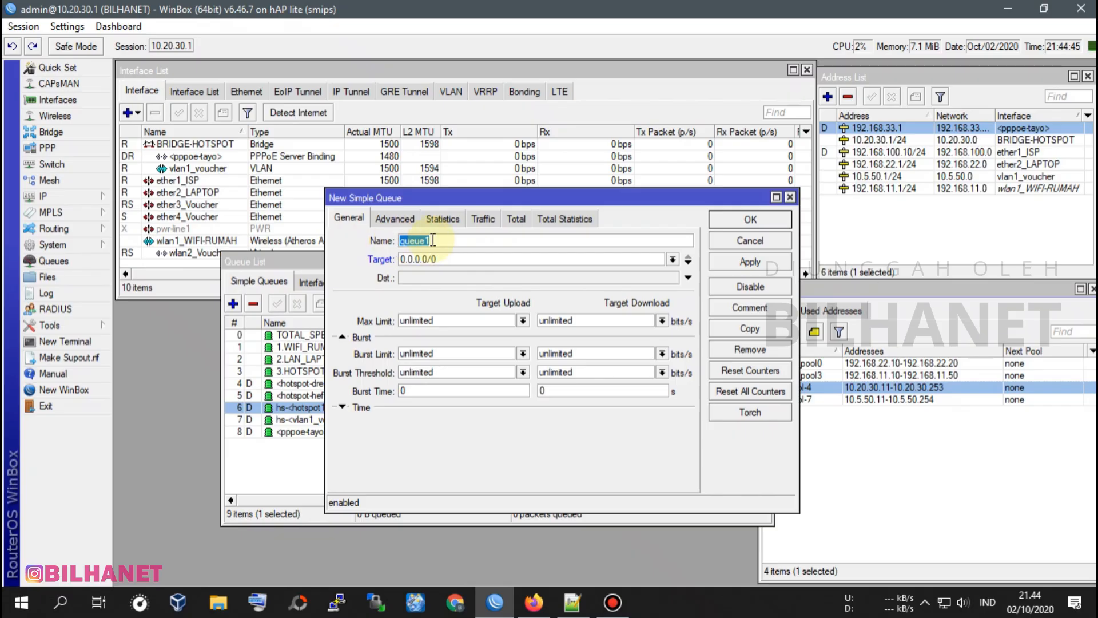
pyautogui.write('BATAS_BAWAH')
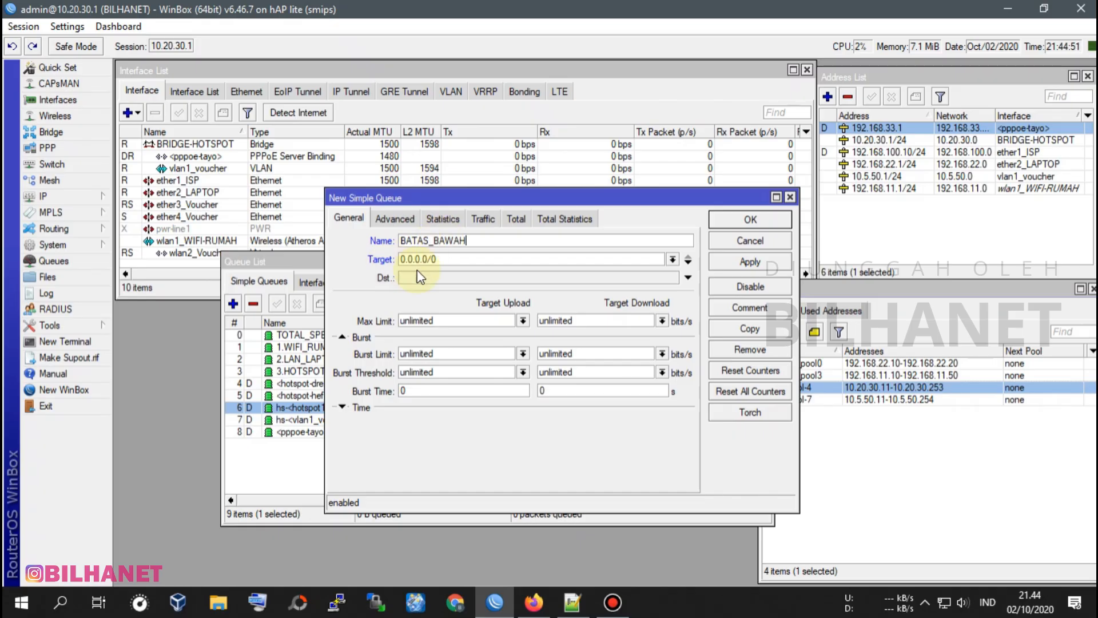
pyautogui.doubleClick(447, 261)
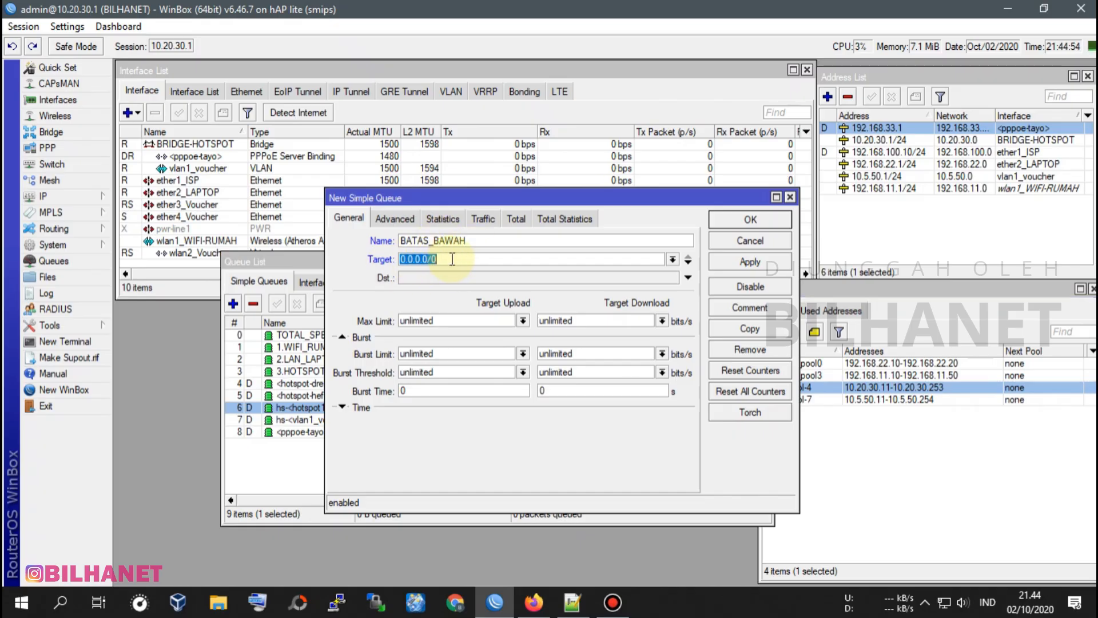
pyautogui.rightClick(429, 259)
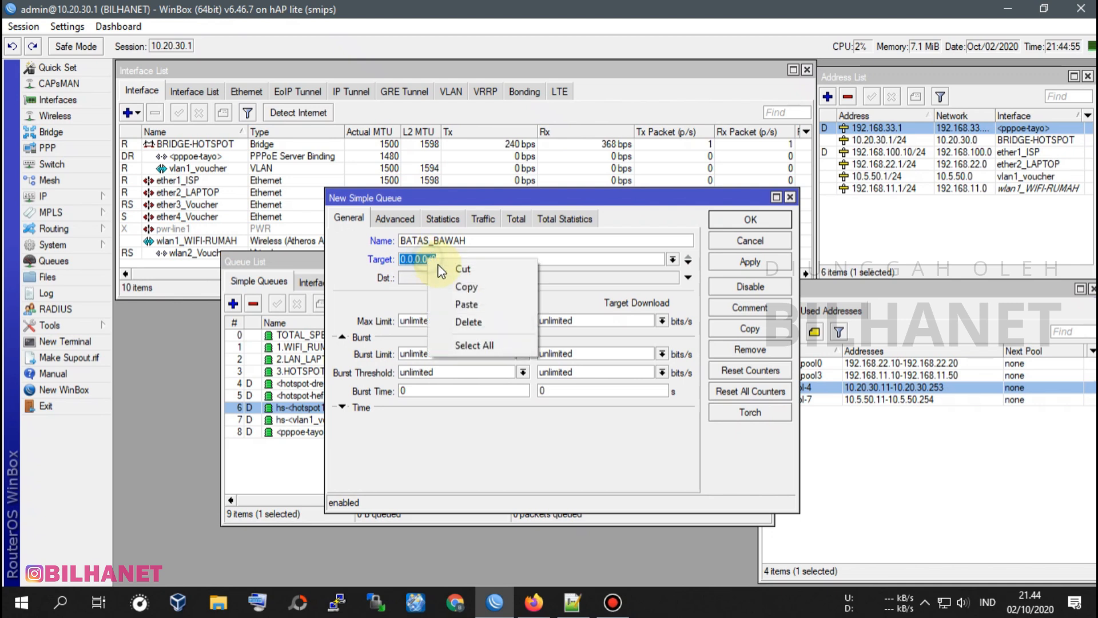
pyautogui.click(471, 304)
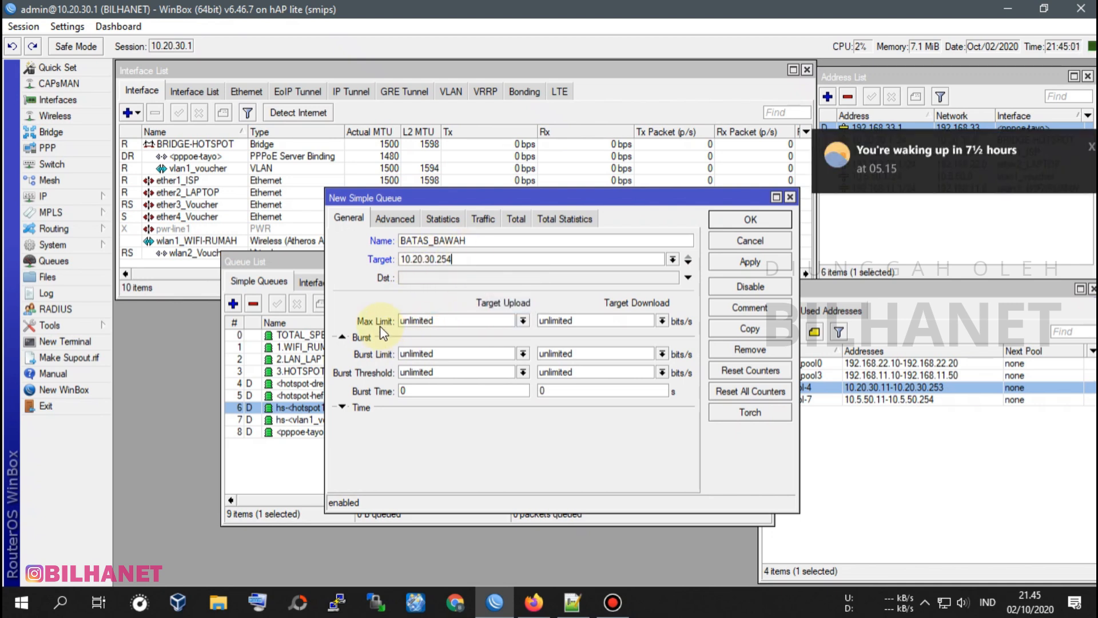
# Set the BATAS_BAWAH max limit to 64k for upload and download, review the advanced settings, and save the queue.
pyautogui.click(524, 320)
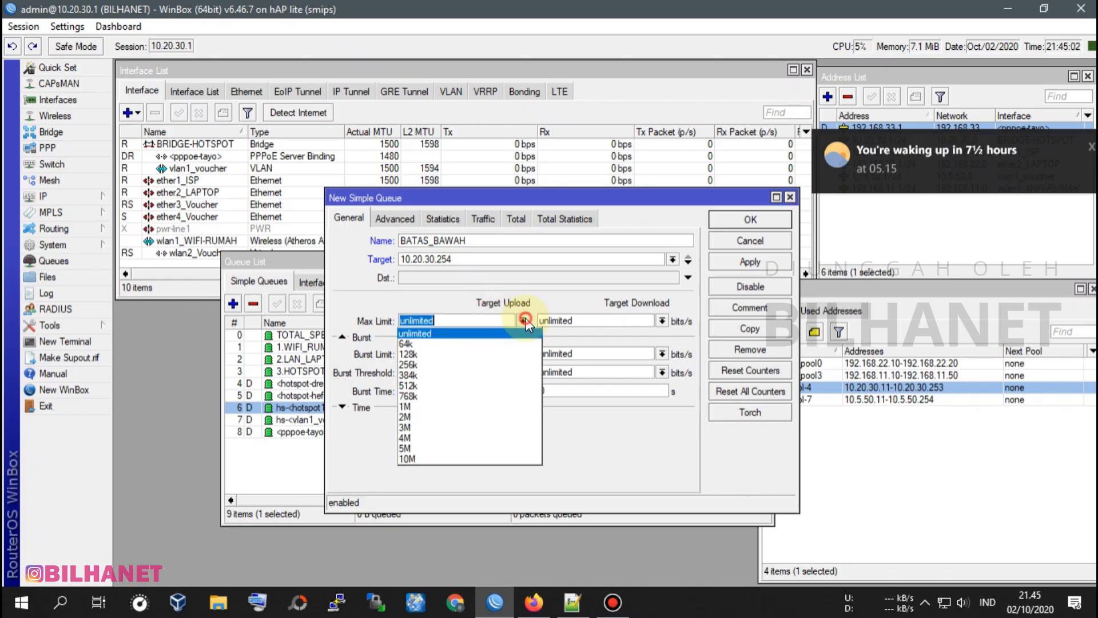
pyautogui.click(417, 345)
pyautogui.click(662, 320)
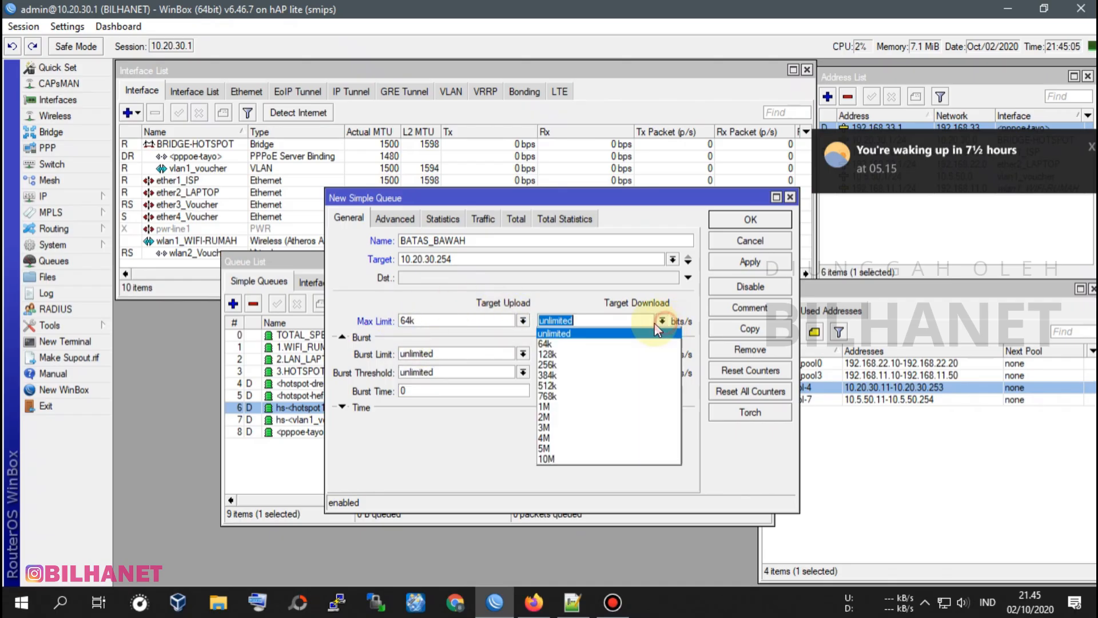
pyautogui.click(558, 344)
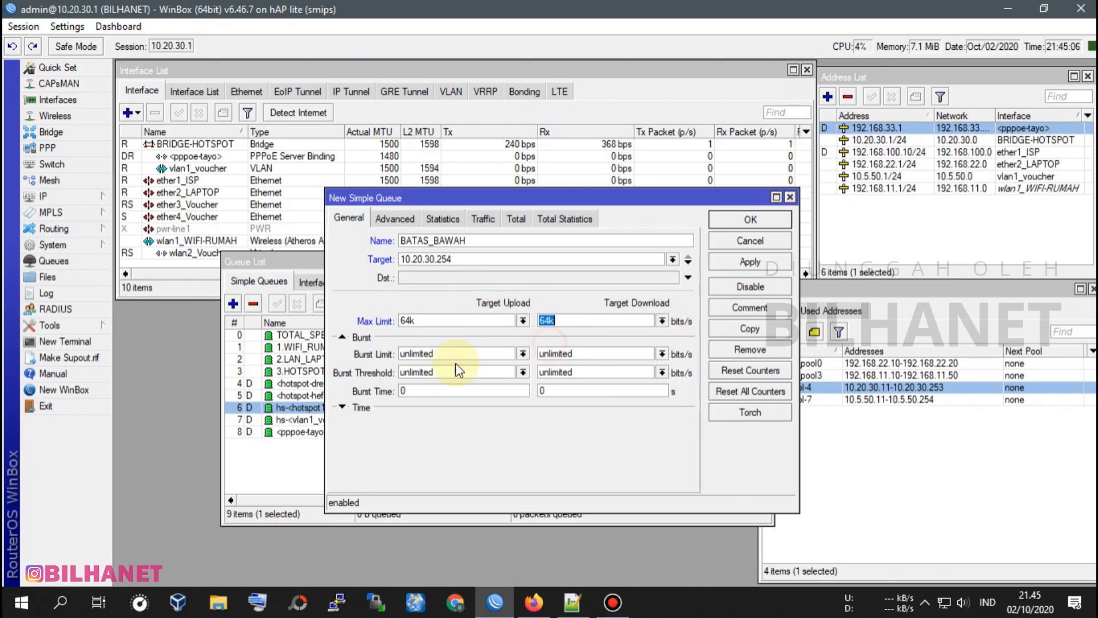
pyautogui.click(394, 219)
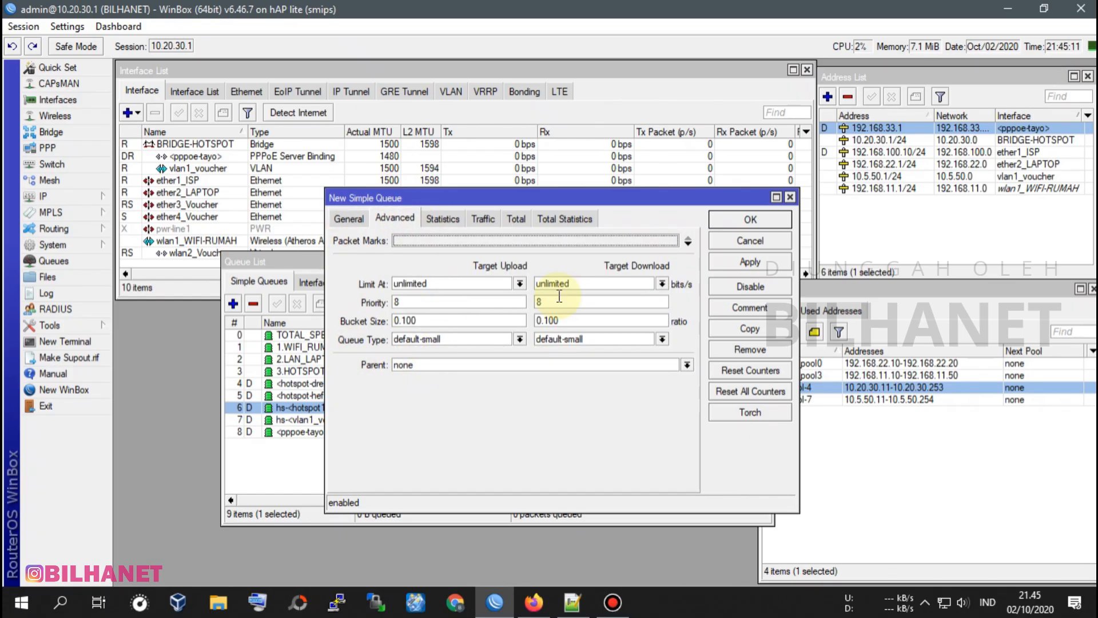
pyautogui.click(350, 225)
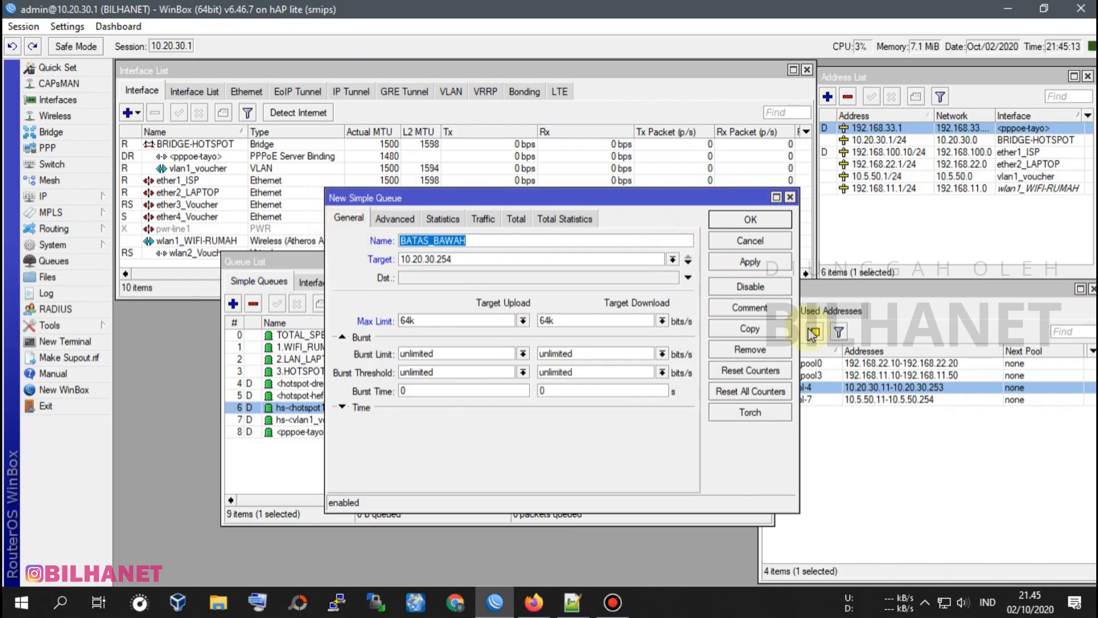
pyautogui.click(757, 261)
pyautogui.click(767, 221)
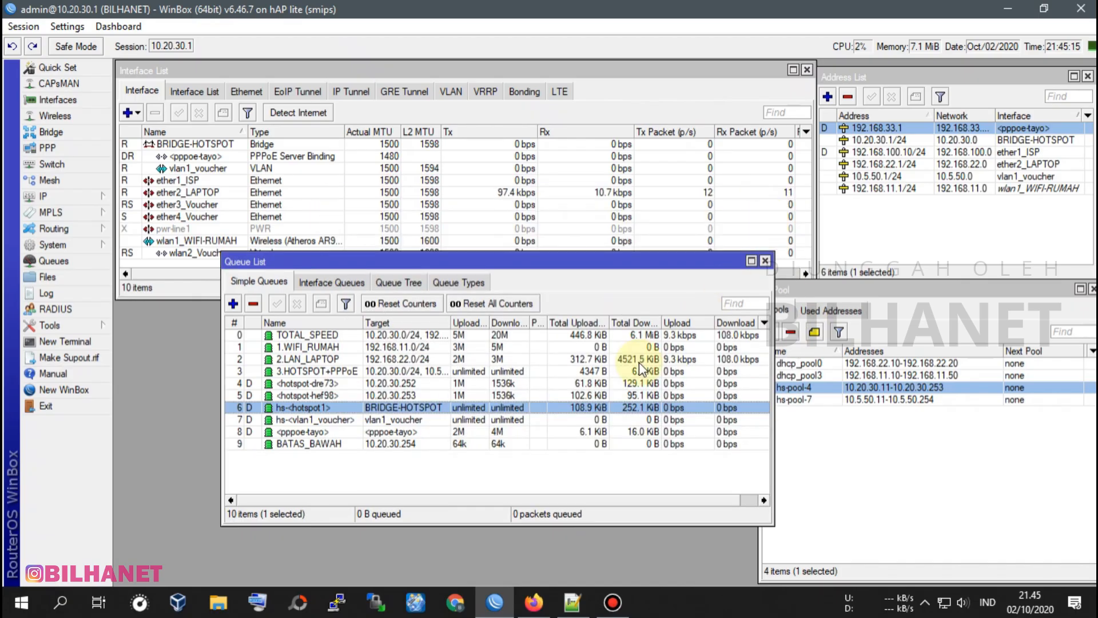
# Move the BATAS_BAWAH queue directly above hs-<hotspot1> and shift the queue list clear of the interface list.
pyautogui.click(343, 444)
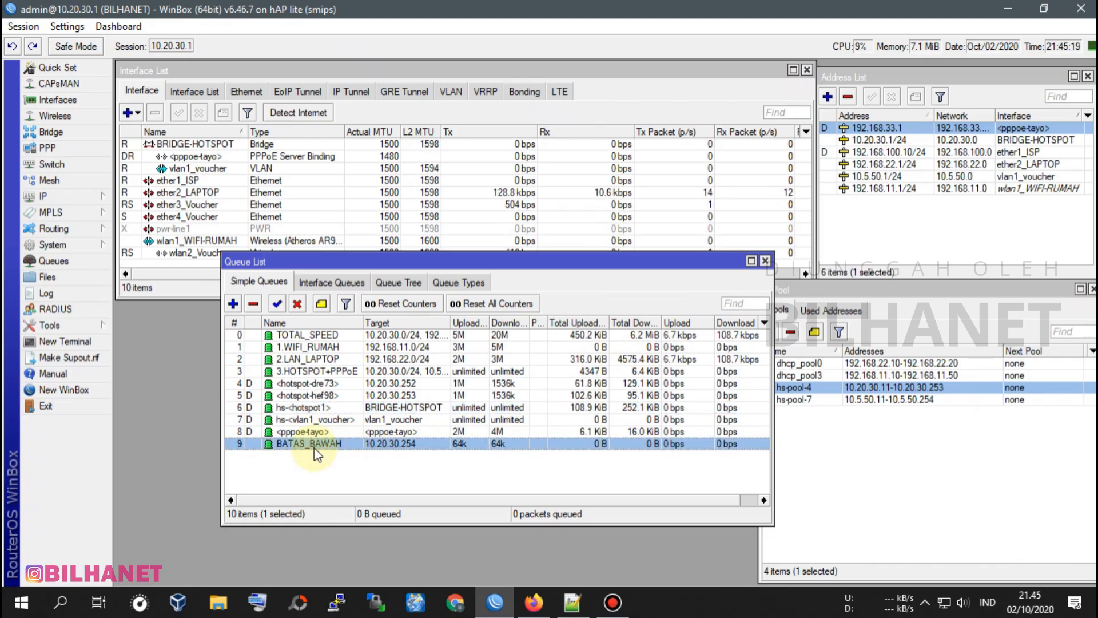
pyautogui.click(280, 407)
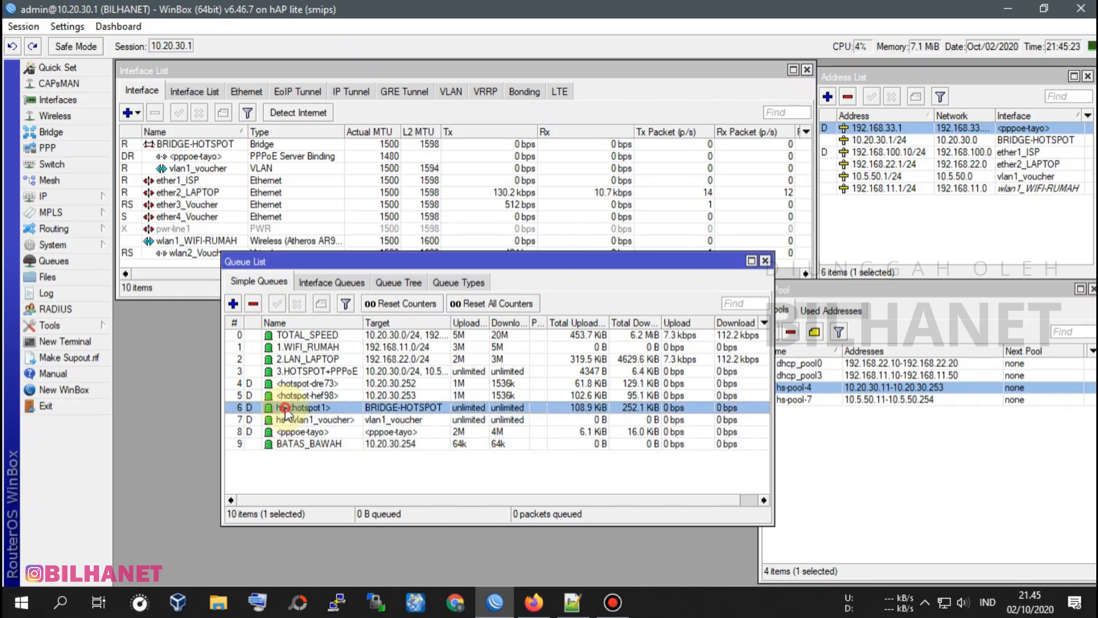
pyautogui.moveTo(291, 444); pyautogui.dragTo(296, 407)
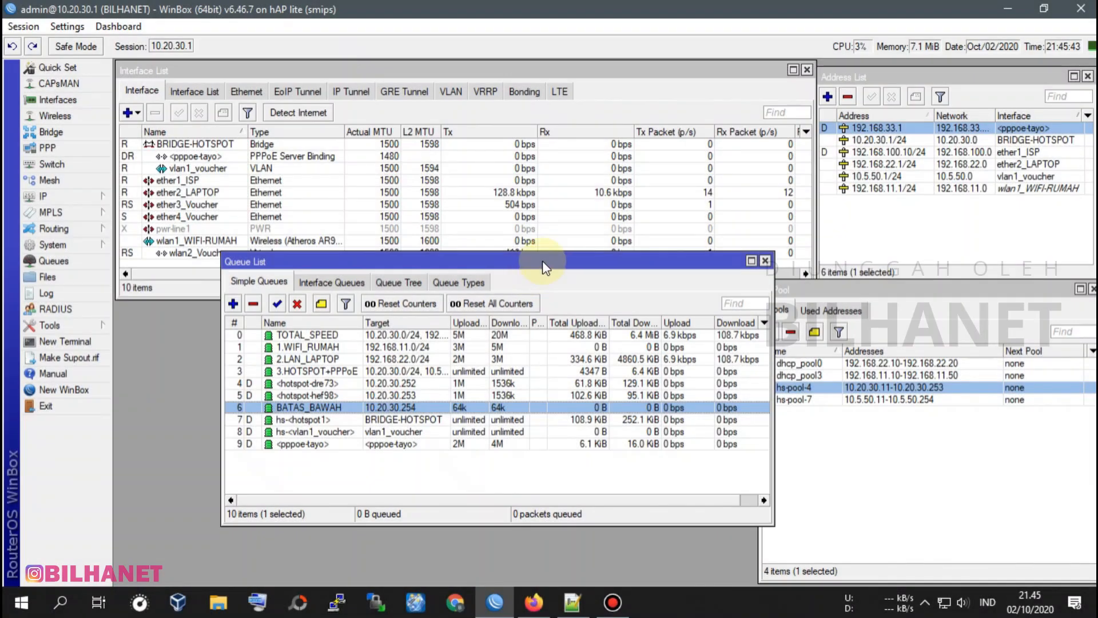
pyautogui.moveTo(545, 262); pyautogui.dragTo(454, 313)
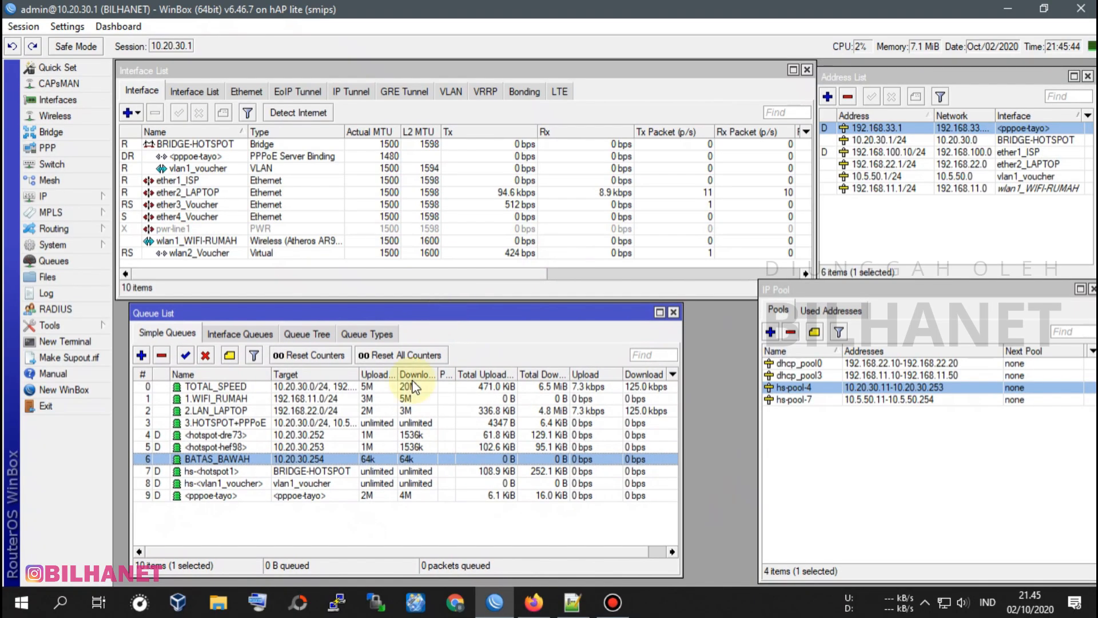
# Shift the IP pool list down and open the list of hotspot user profiles.
pyautogui.click(217, 436)
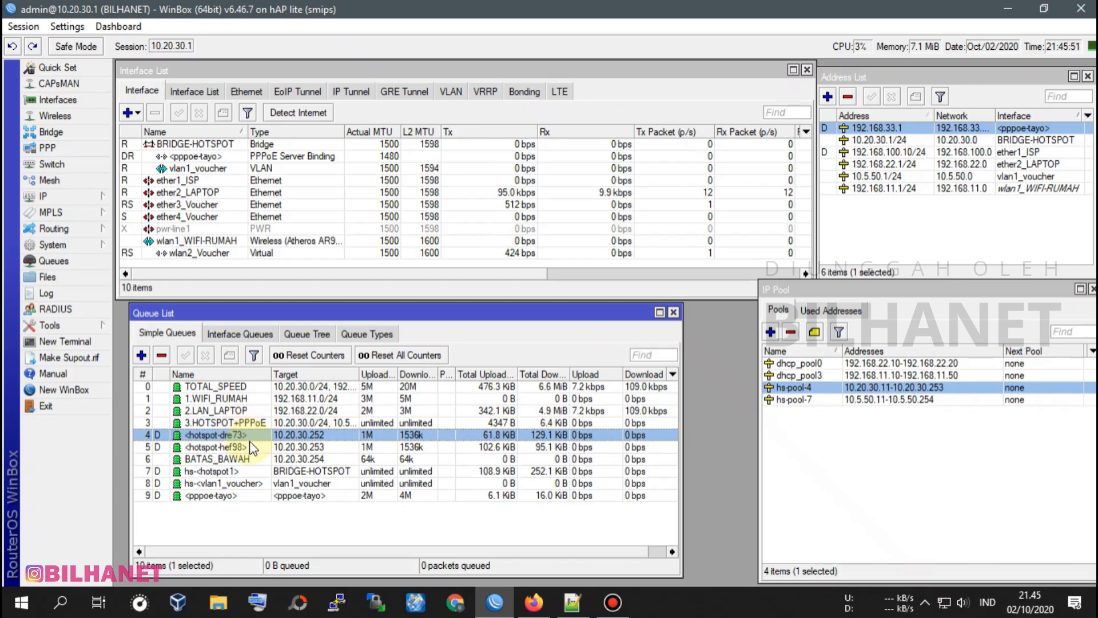
pyautogui.moveTo(886, 279); pyautogui.dragTo(886, 300)
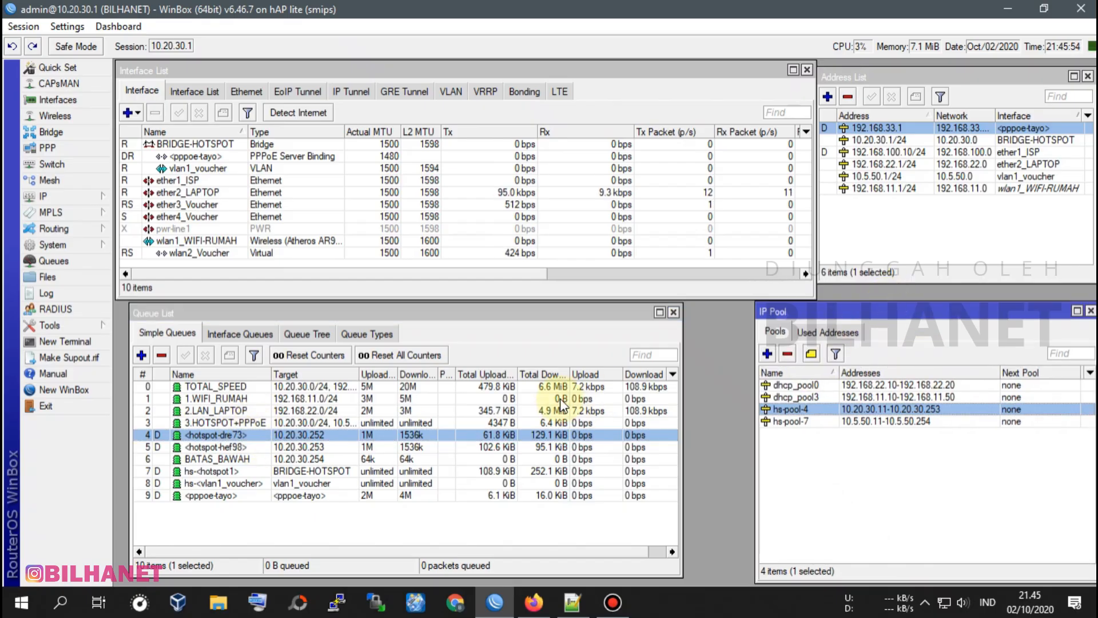
pyautogui.click(68, 196)
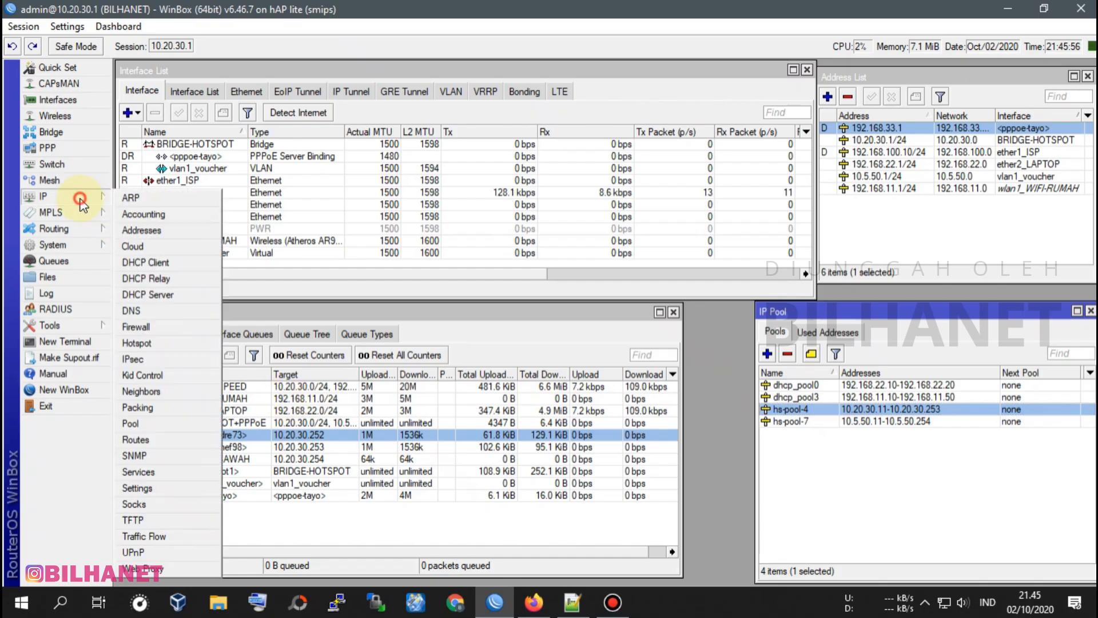
pyautogui.click(138, 343)
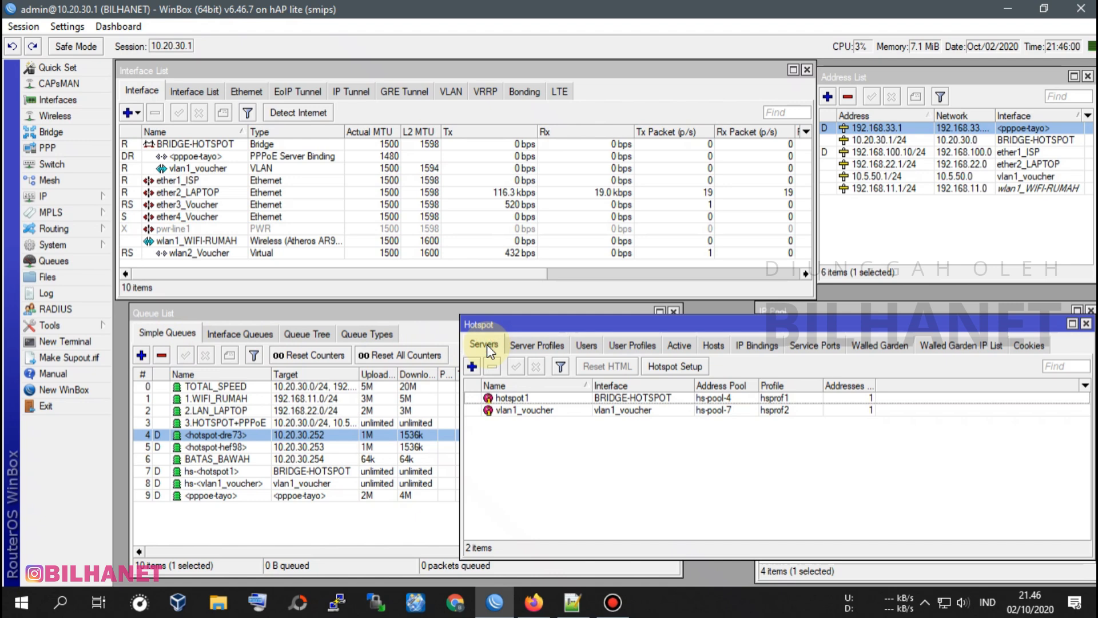
pyautogui.click(547, 345)
pyautogui.click(590, 346)
pyautogui.click(633, 346)
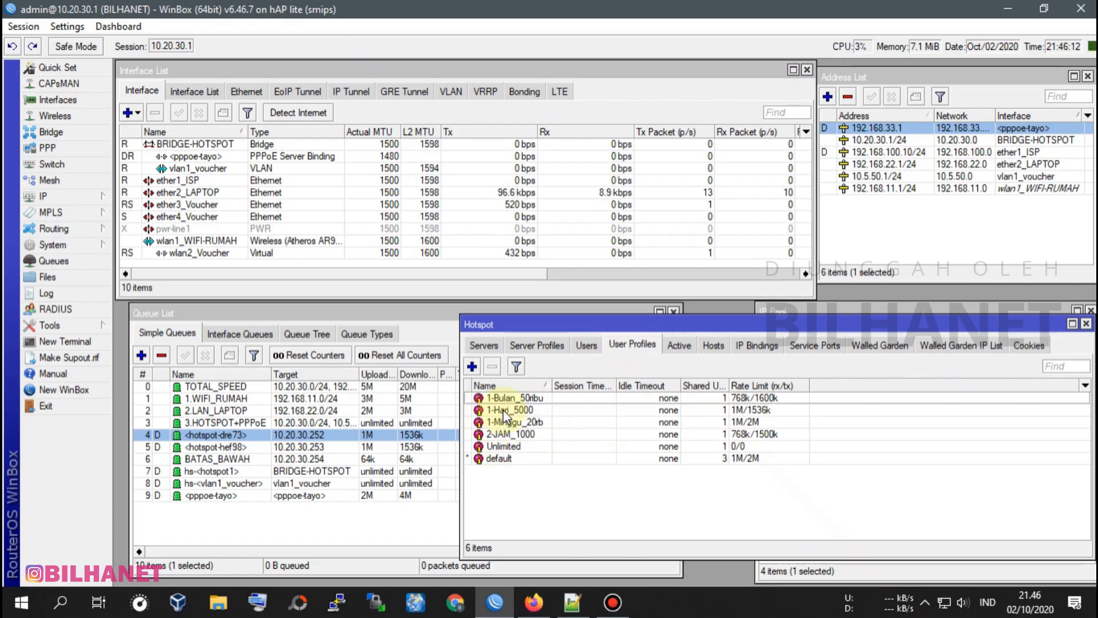
# Open the queue settings of the 1-Bulan_50ribu user profile and set its queues to insert before BATAS_BAWAH.
pyautogui.doubleClick(521, 398)
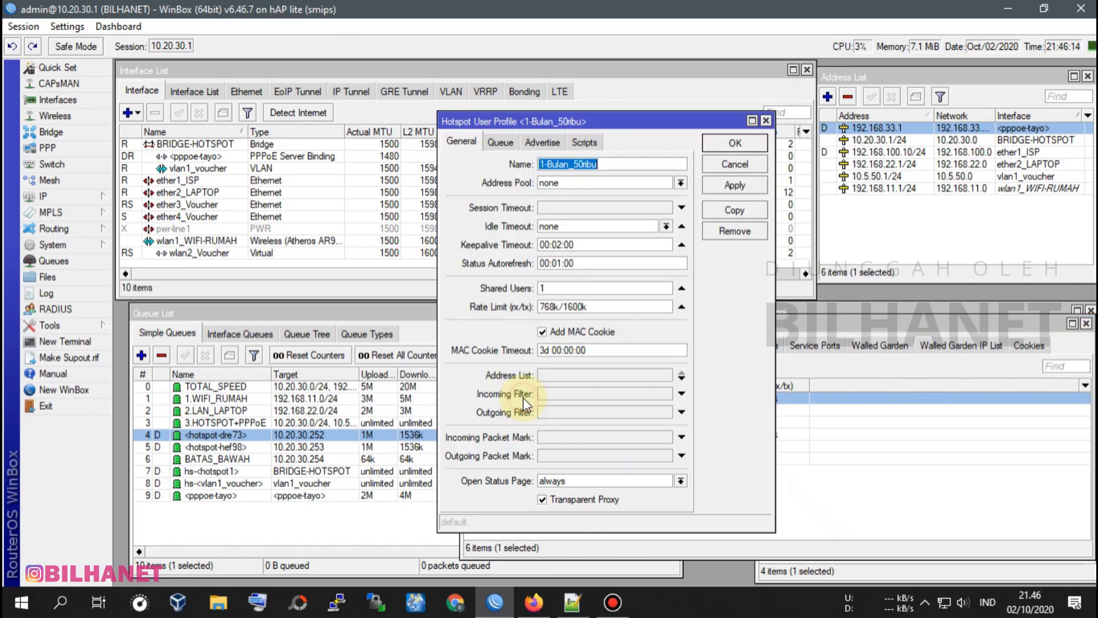
pyautogui.click(500, 144)
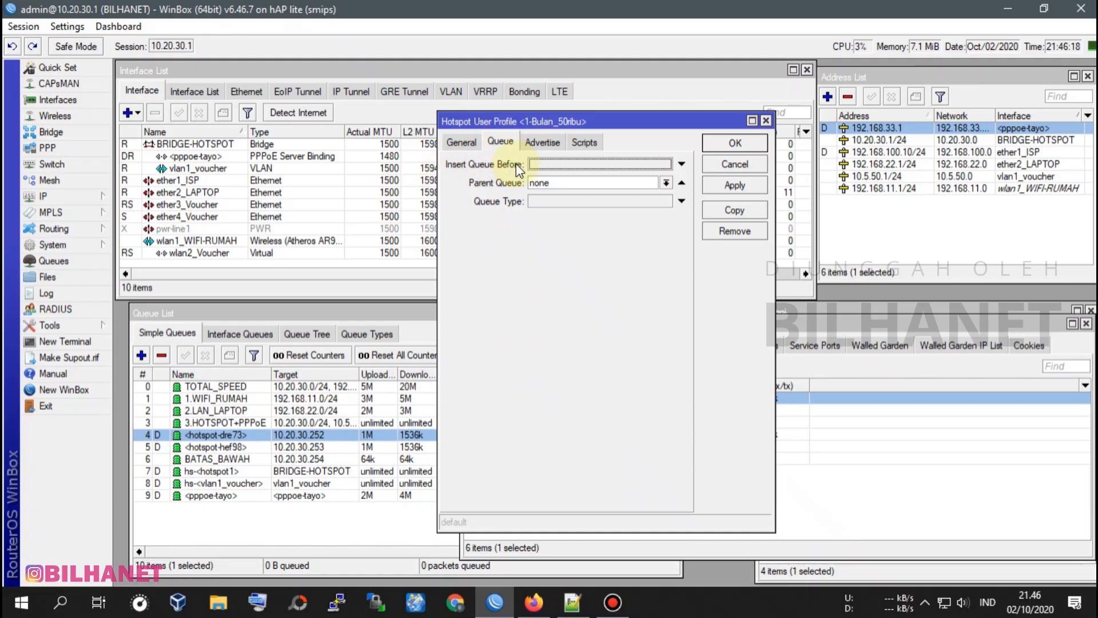
pyautogui.click(641, 165)
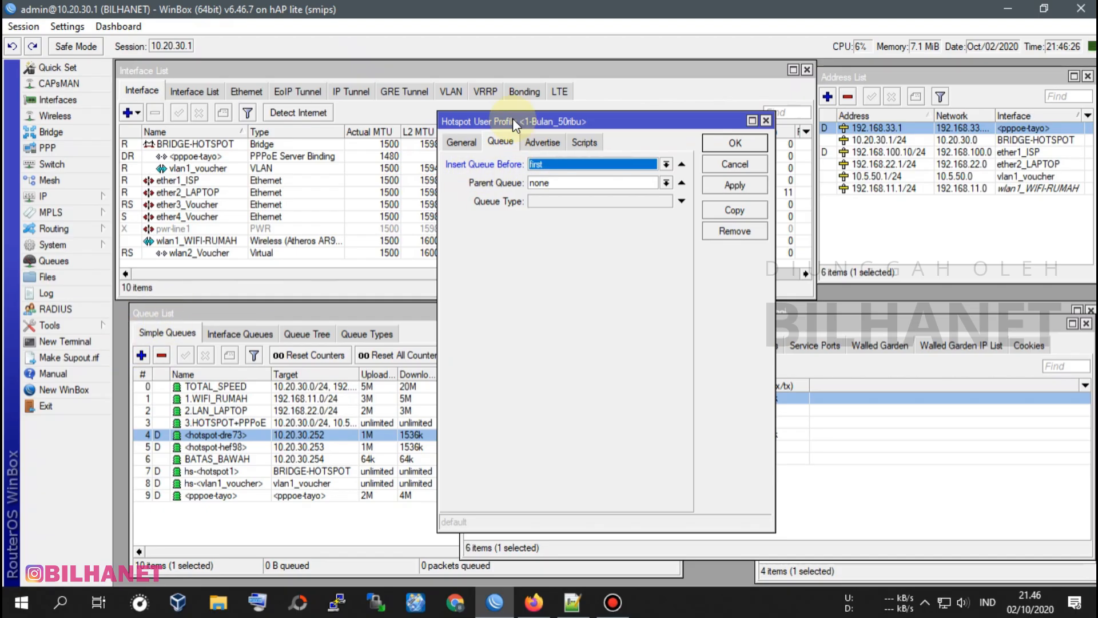
pyautogui.click(577, 164)
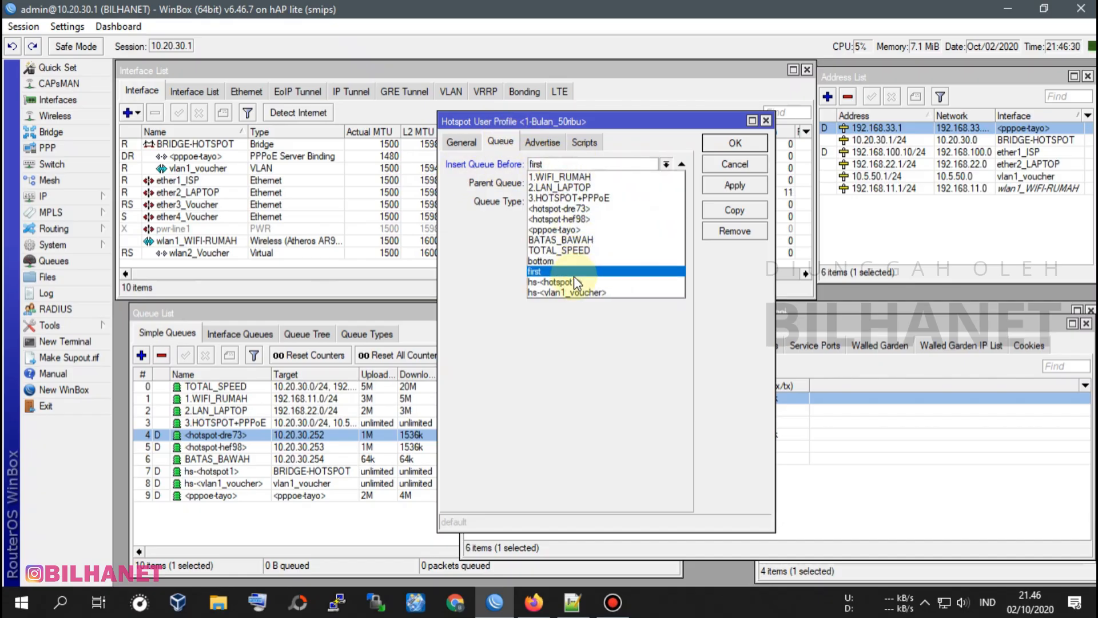
pyautogui.click(552, 241)
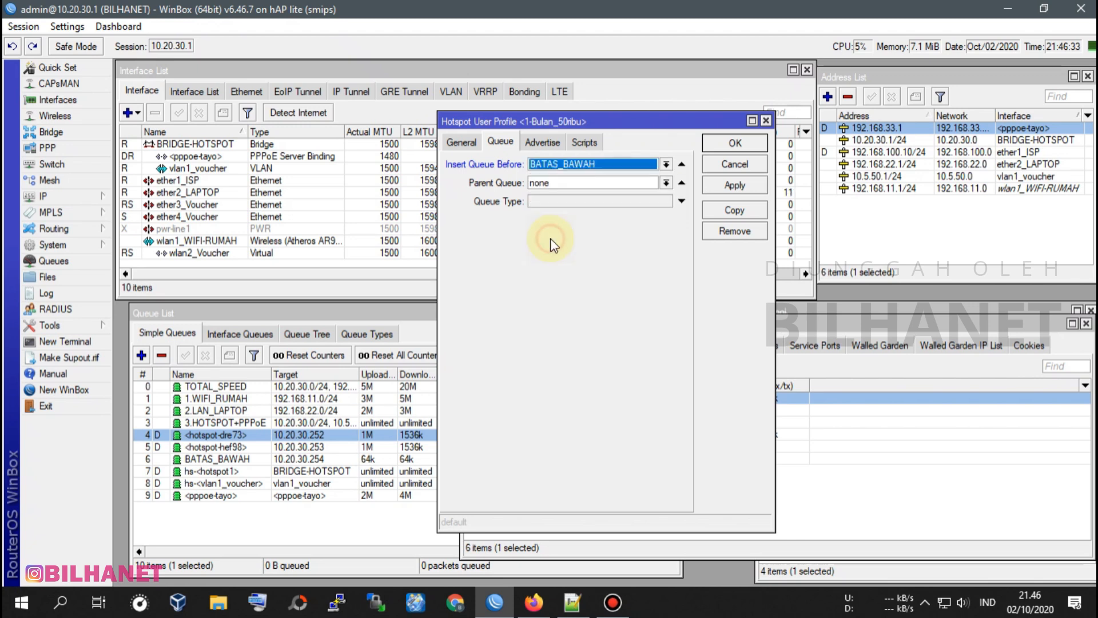
# Set the 1-Bulan_50ribu profile's parent queue to 3.HOTSPOT+PPPoE and queue type to hotspot-default, and save the profile.
pyautogui.click(541, 184)
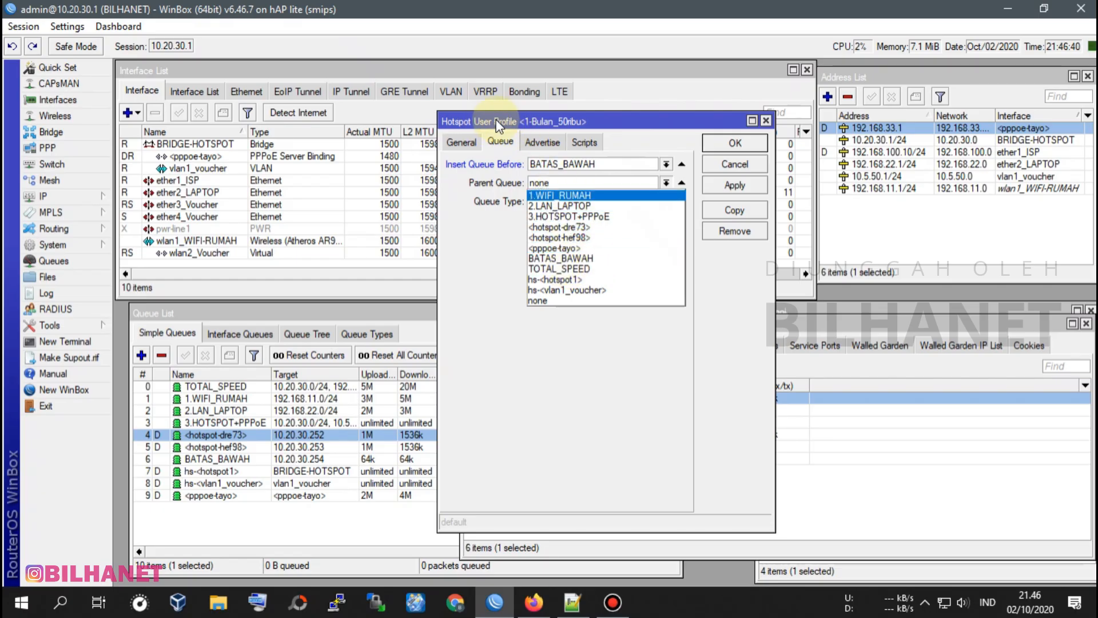
pyautogui.click(572, 218)
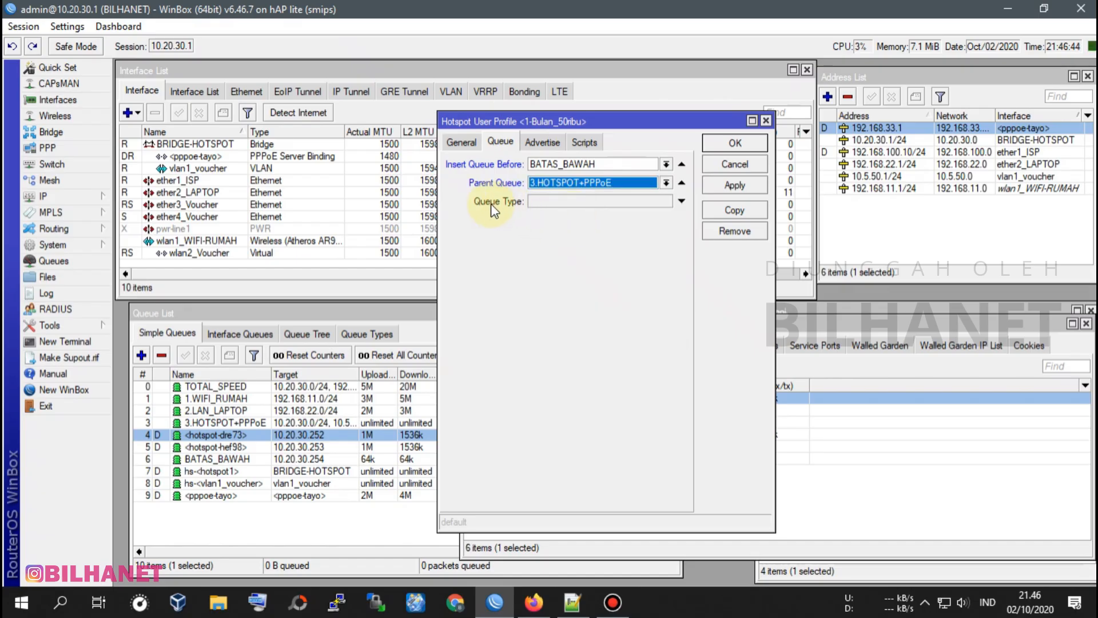
pyautogui.click(681, 200)
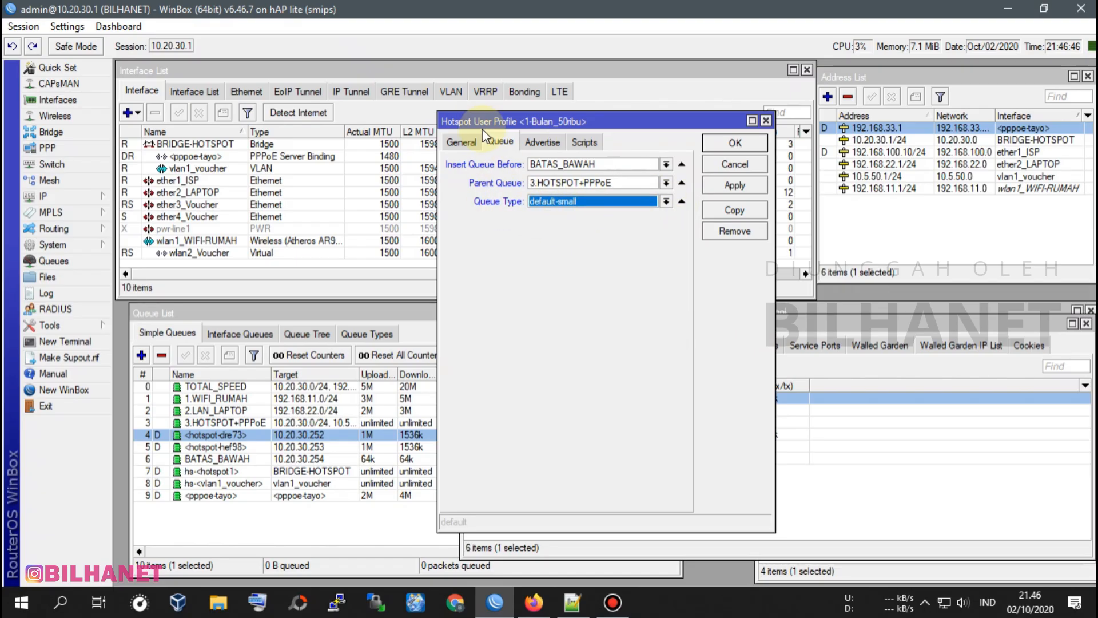
pyautogui.click(576, 205)
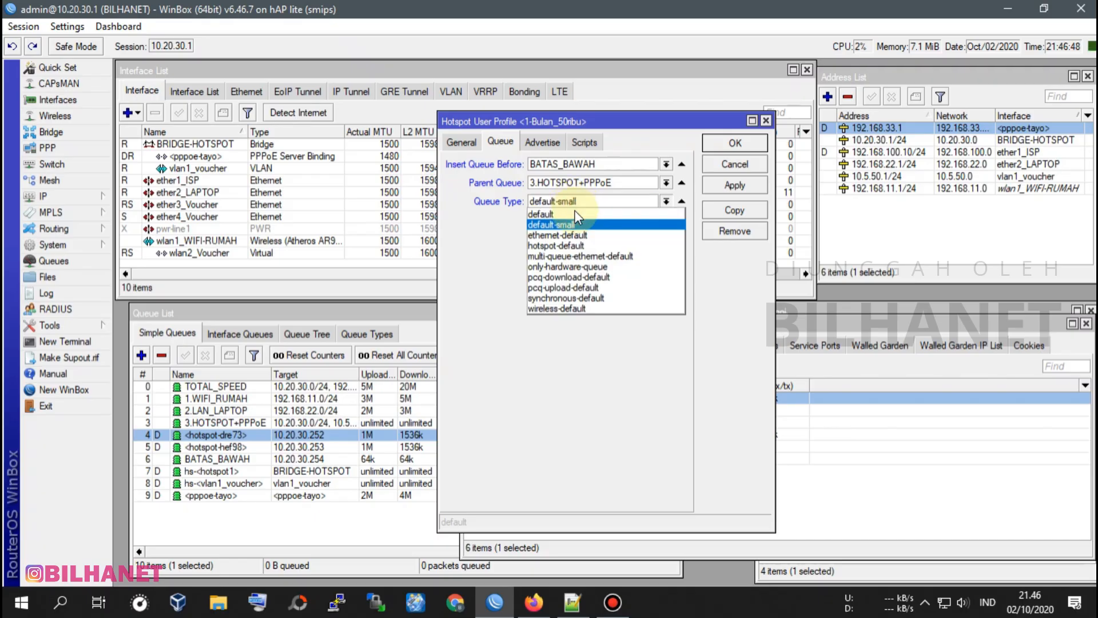
pyautogui.click(551, 244)
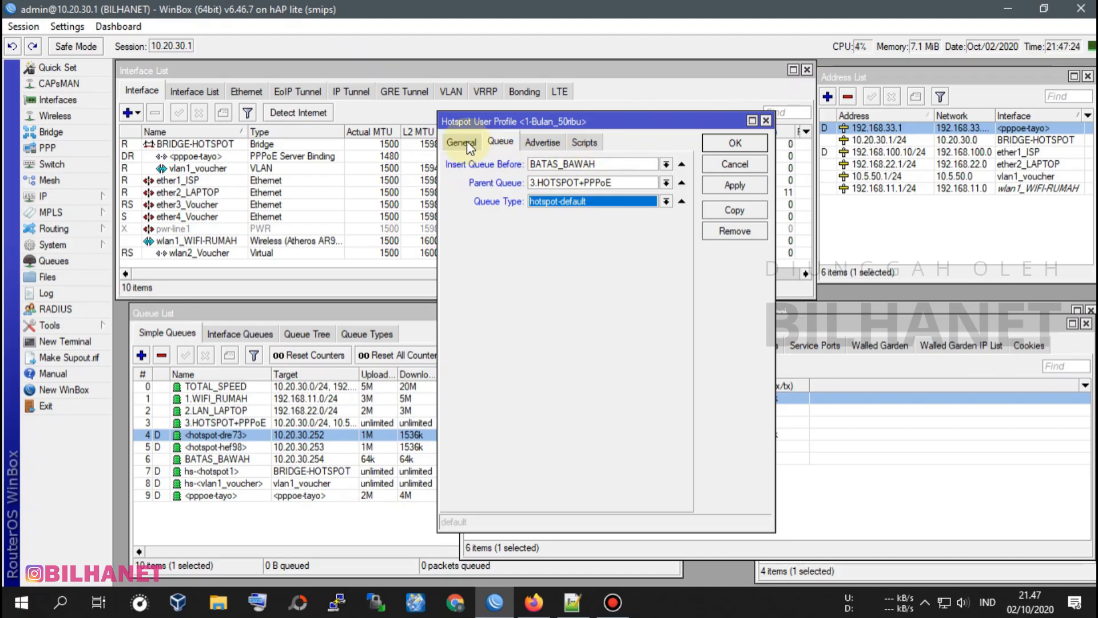
pyautogui.click(735, 186)
pyautogui.click(737, 148)
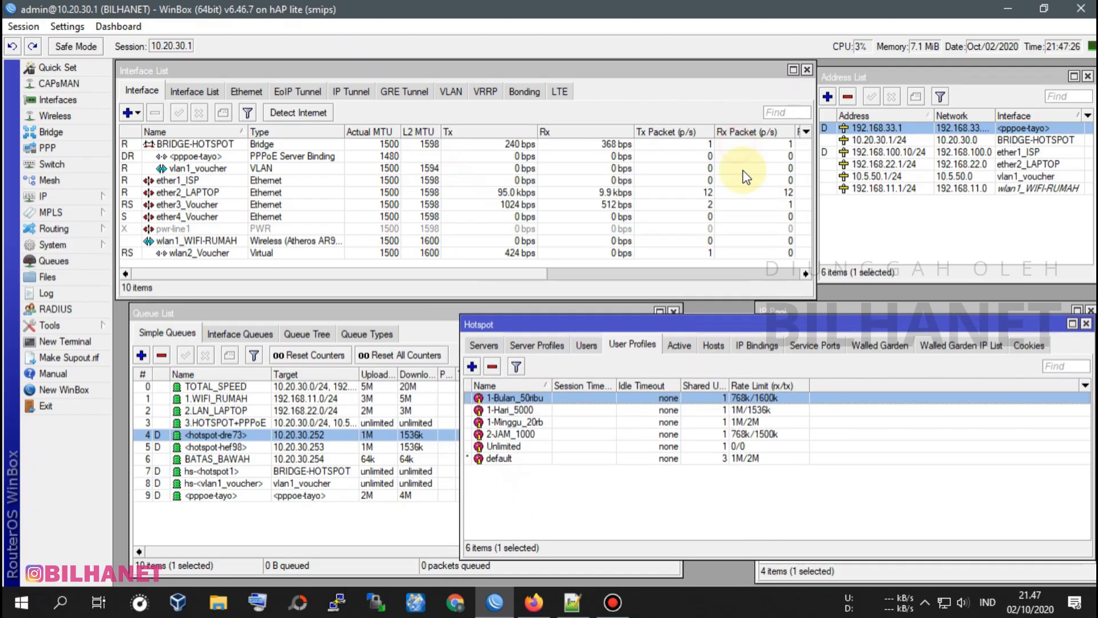
# Set the 1-Hari_5000 profile to insert queues before BATAS_BAWAH, with parent 3.HOTSPOT+PPPoE and queue type hotspot-default, and save it.
pyautogui.doubleClick(514, 413)
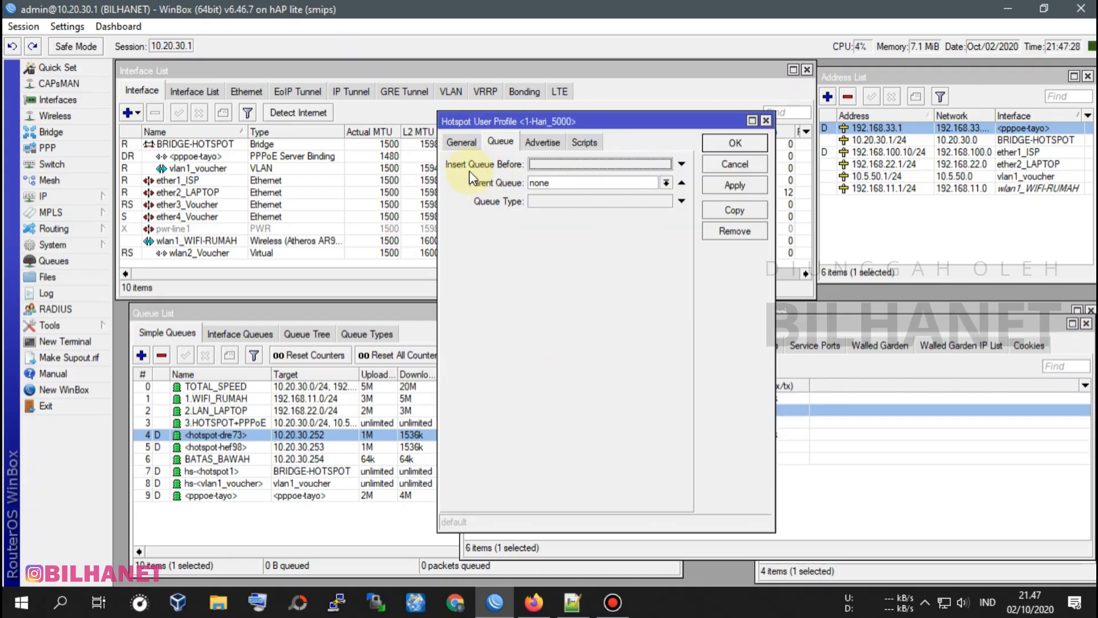
pyautogui.click(549, 166)
pyautogui.click(551, 163)
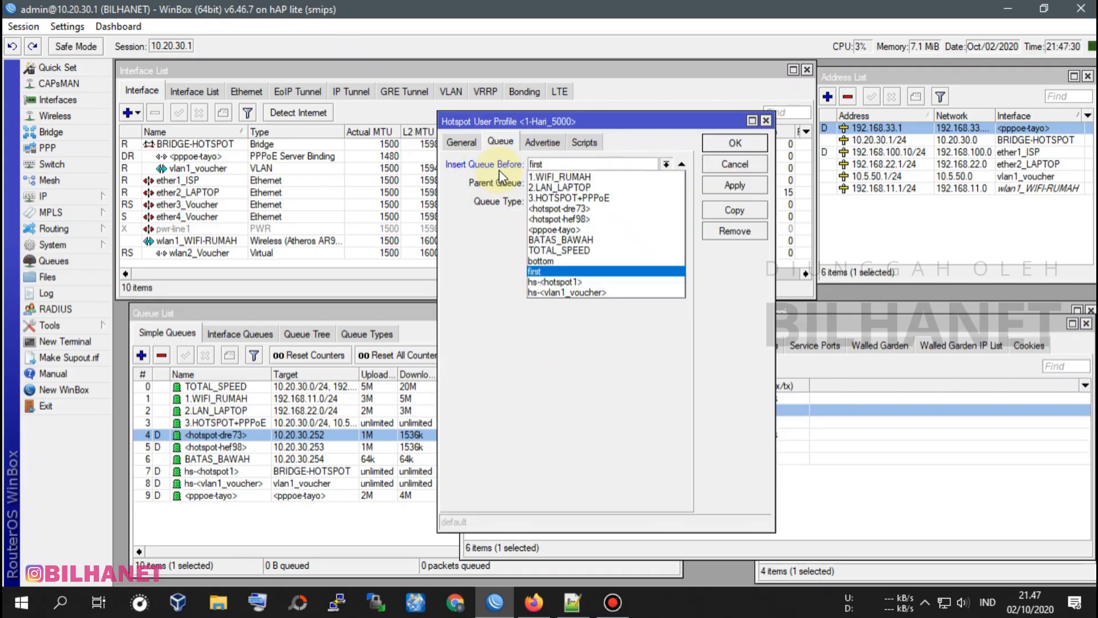
pyautogui.click(569, 239)
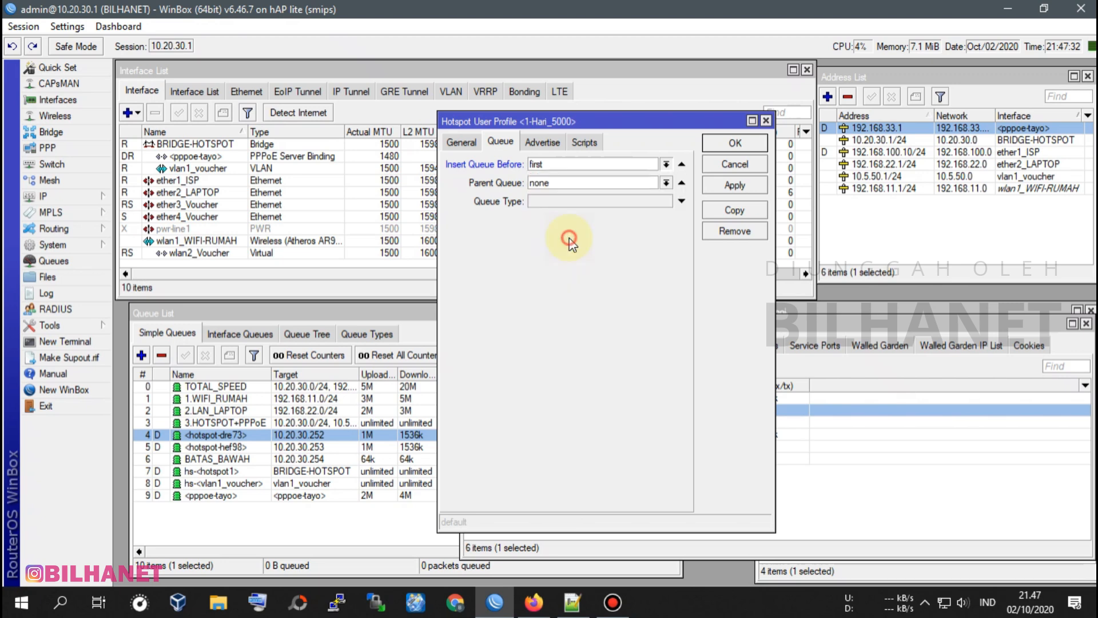
pyautogui.click(541, 183)
pyautogui.click(554, 215)
pyautogui.click(540, 203)
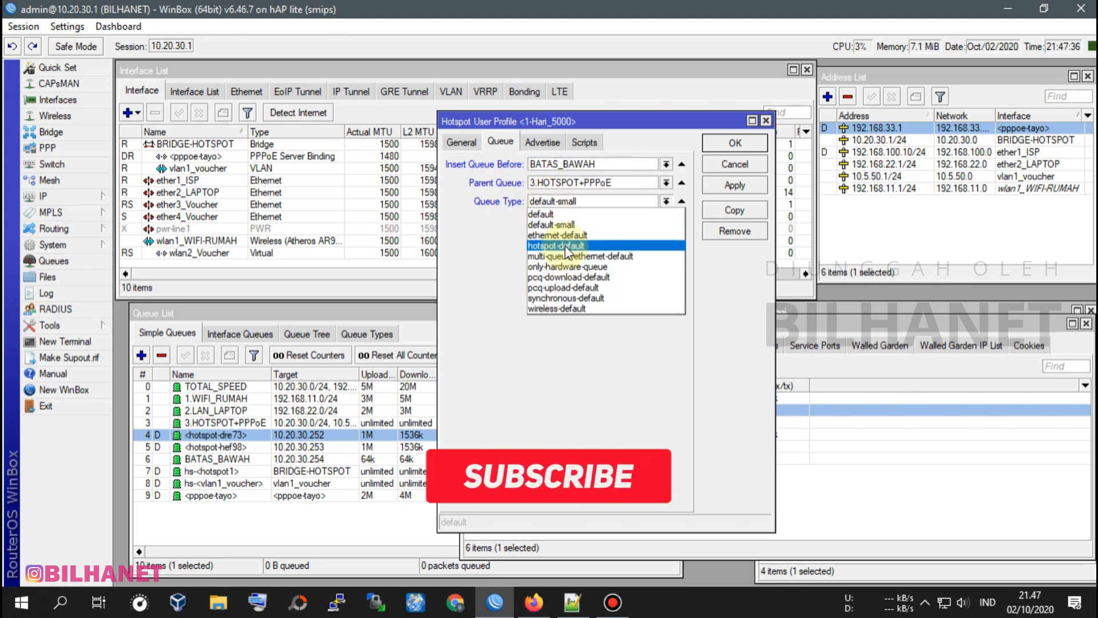
pyautogui.click(563, 246)
pyautogui.click(732, 187)
pyautogui.click(736, 142)
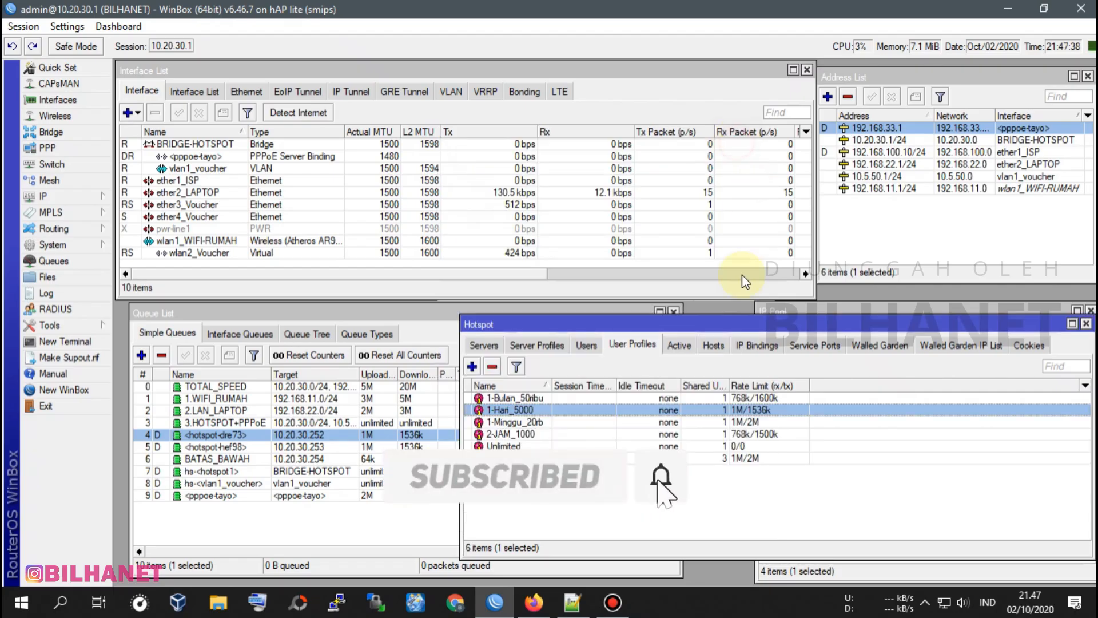
# Set the 1-Minggu_20rb profile to insert queues before BATAS_BAWAH, with parent 3.HOTSPOT+PPPoE and queue type hotspot-default, and save it.
pyautogui.doubleClick(527, 424)
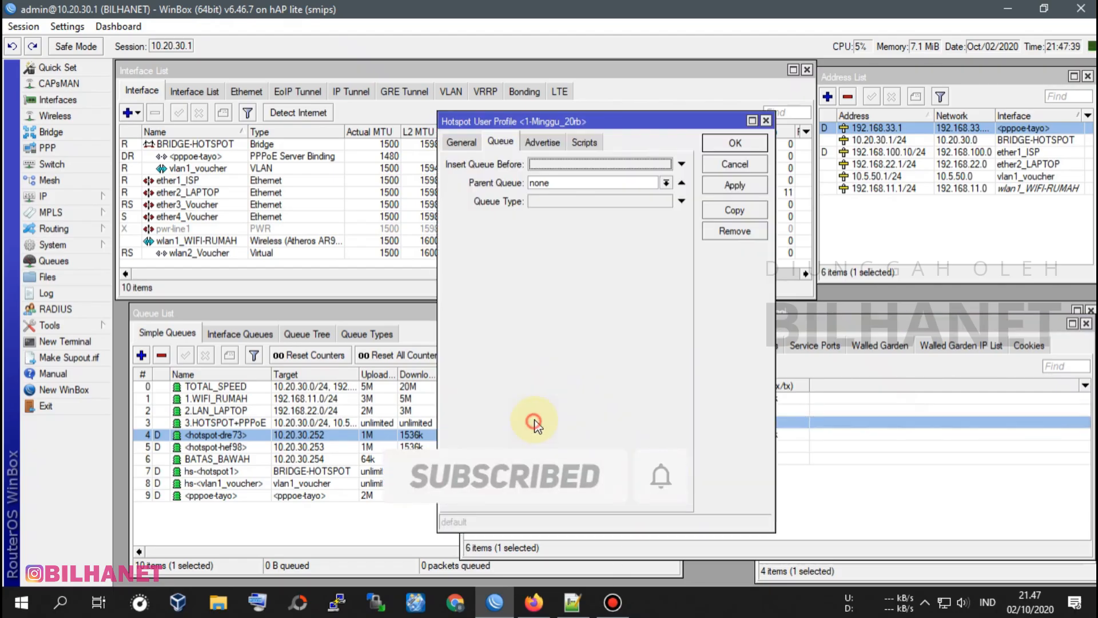
pyautogui.click(569, 166)
pyautogui.click(551, 165)
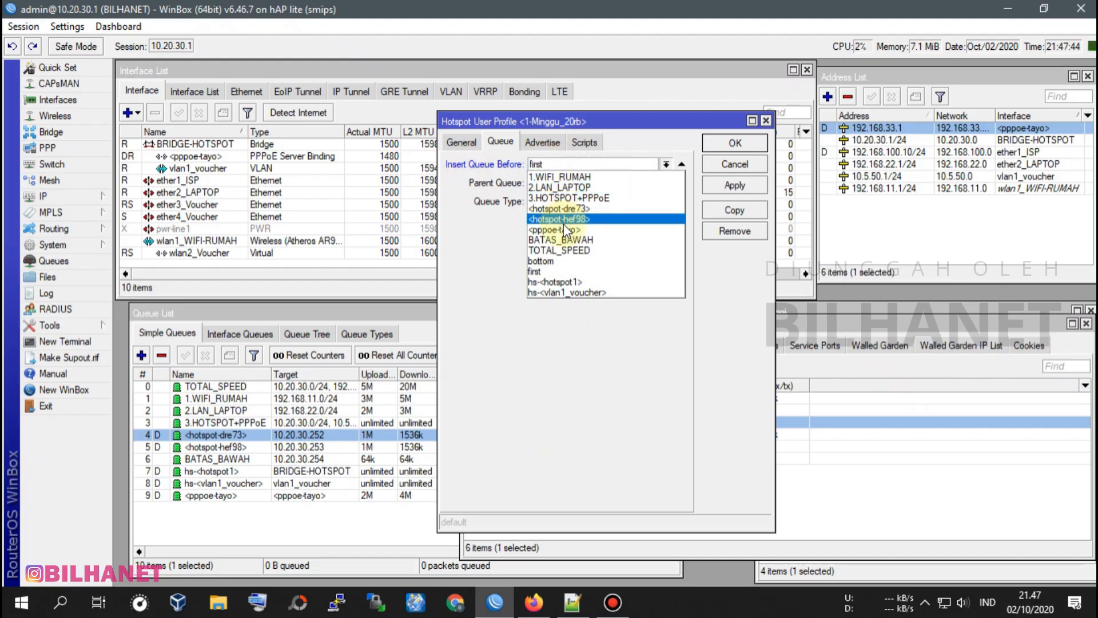
pyautogui.click(547, 240)
pyautogui.click(552, 183)
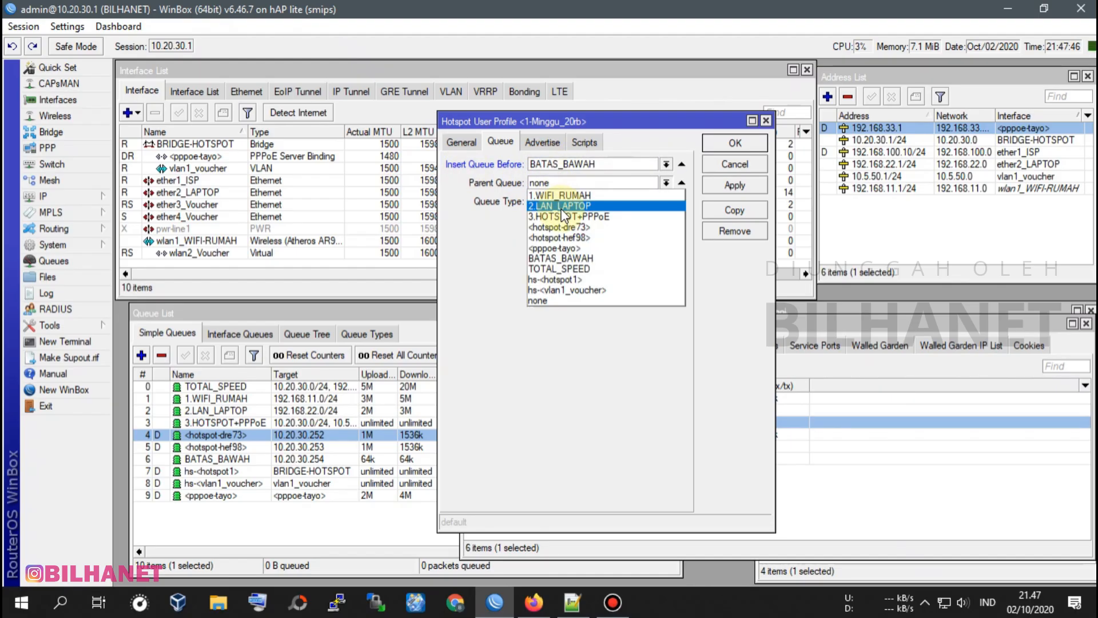
pyautogui.click(567, 216)
pyautogui.click(551, 201)
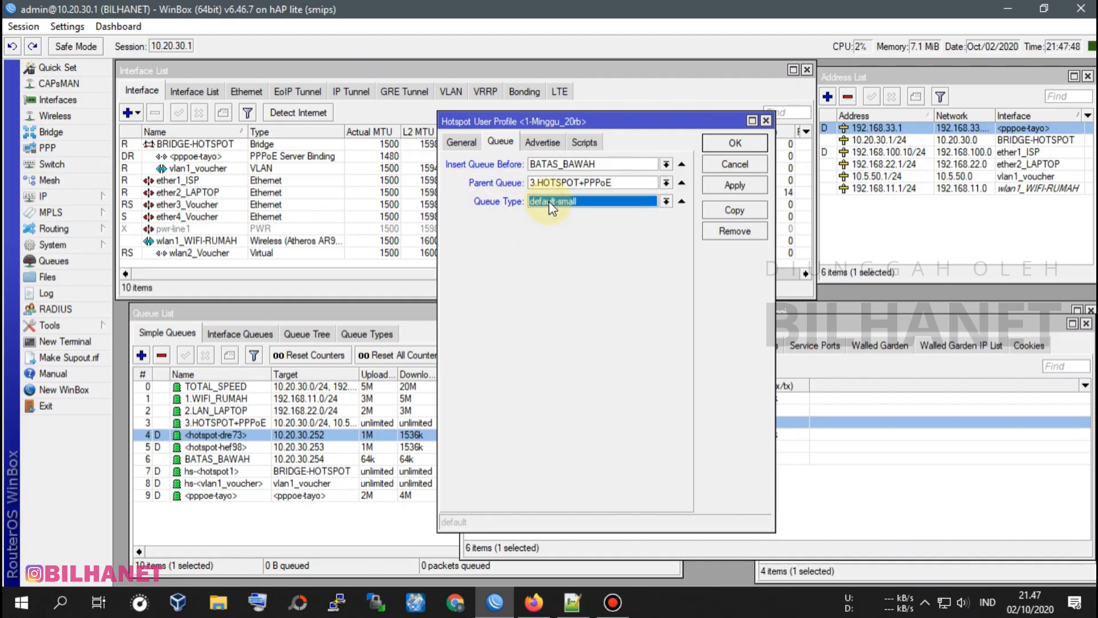
pyautogui.click(554, 246)
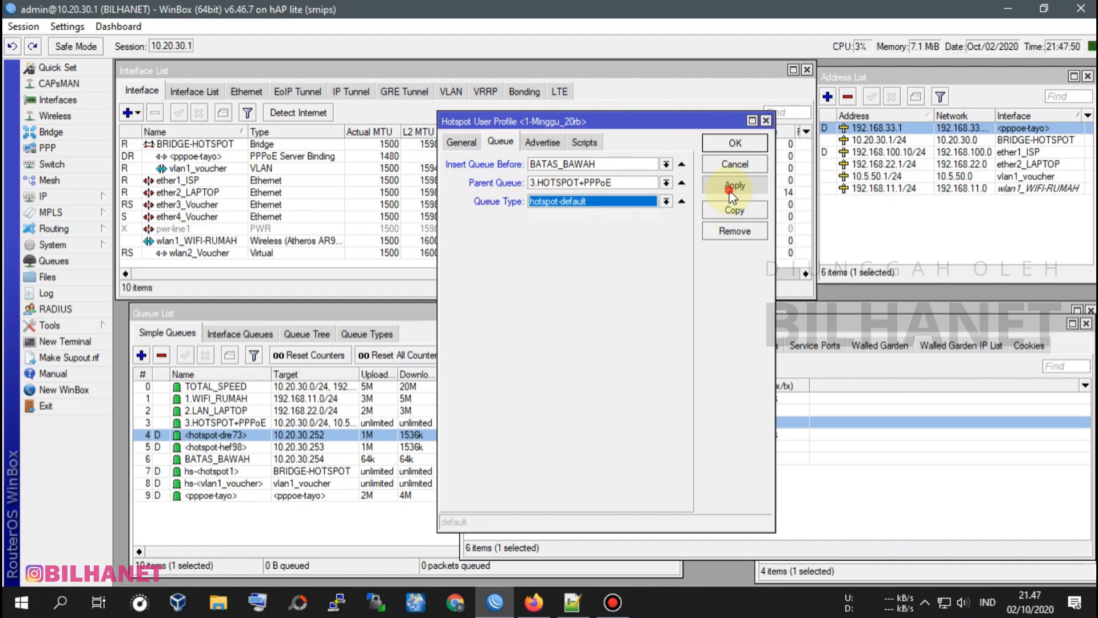
pyautogui.click(734, 143)
# Set the 2-JAM_1000 profile to insert queues before BATAS_BAWAH, with parent 3.HOTSPOT+PPPoE and queue type hotspot-default, and save it.
pyautogui.doubleClick(522, 435)
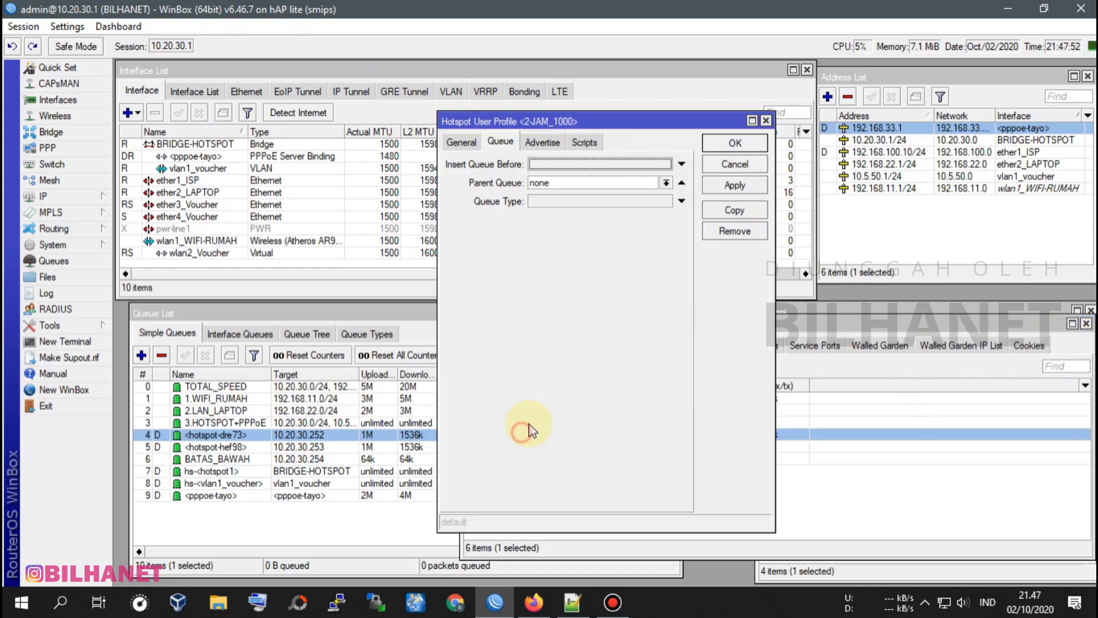
pyautogui.click(551, 165)
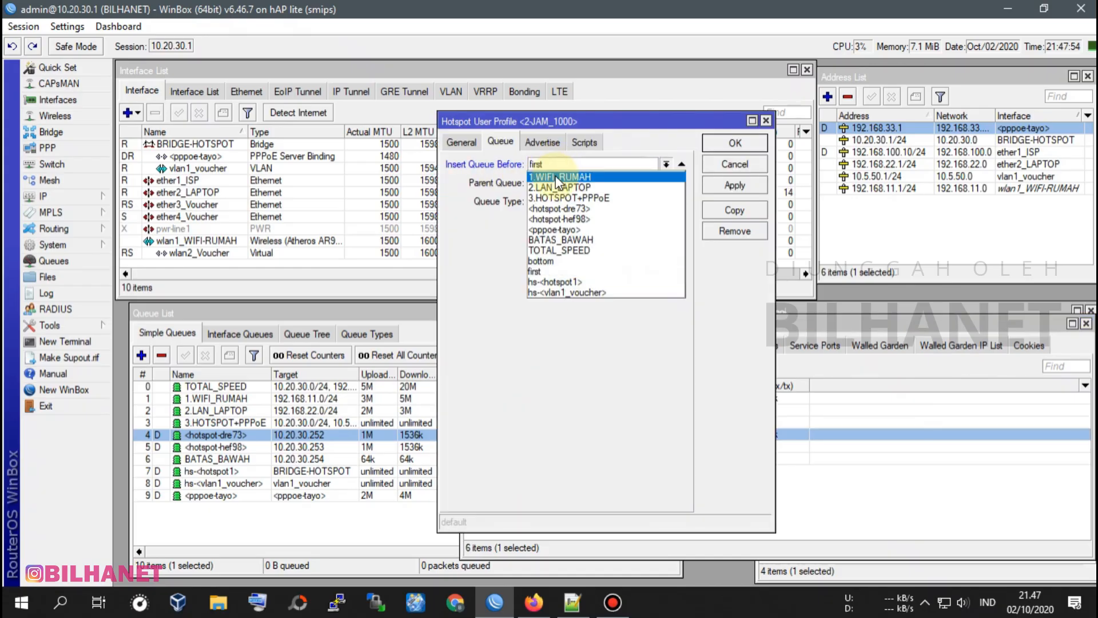
pyautogui.click(556, 239)
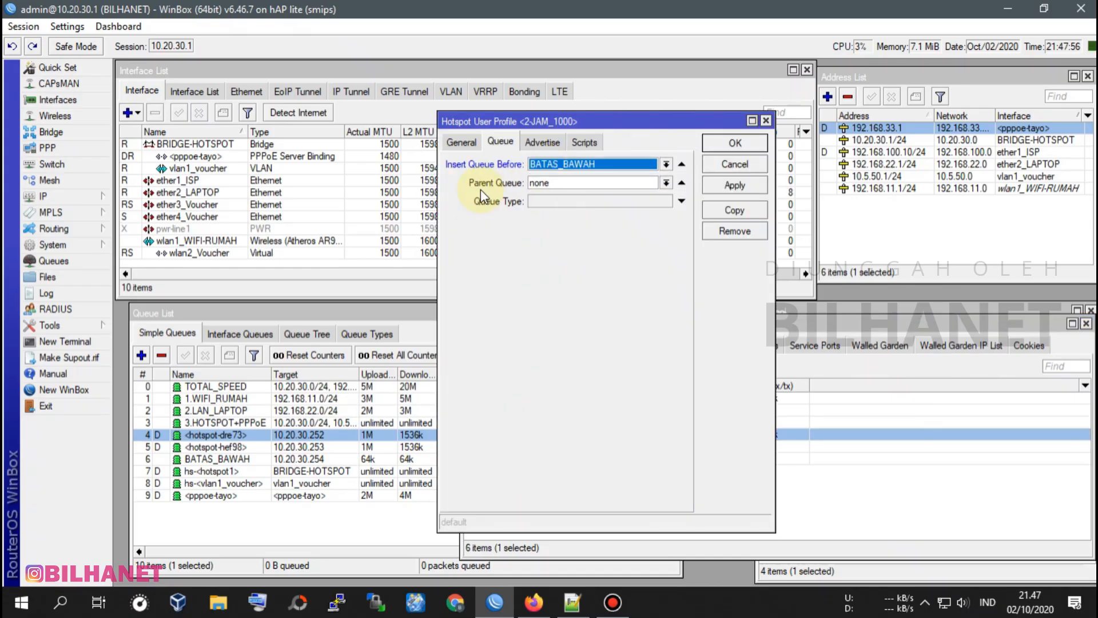
pyautogui.click(554, 183)
pyautogui.click(560, 216)
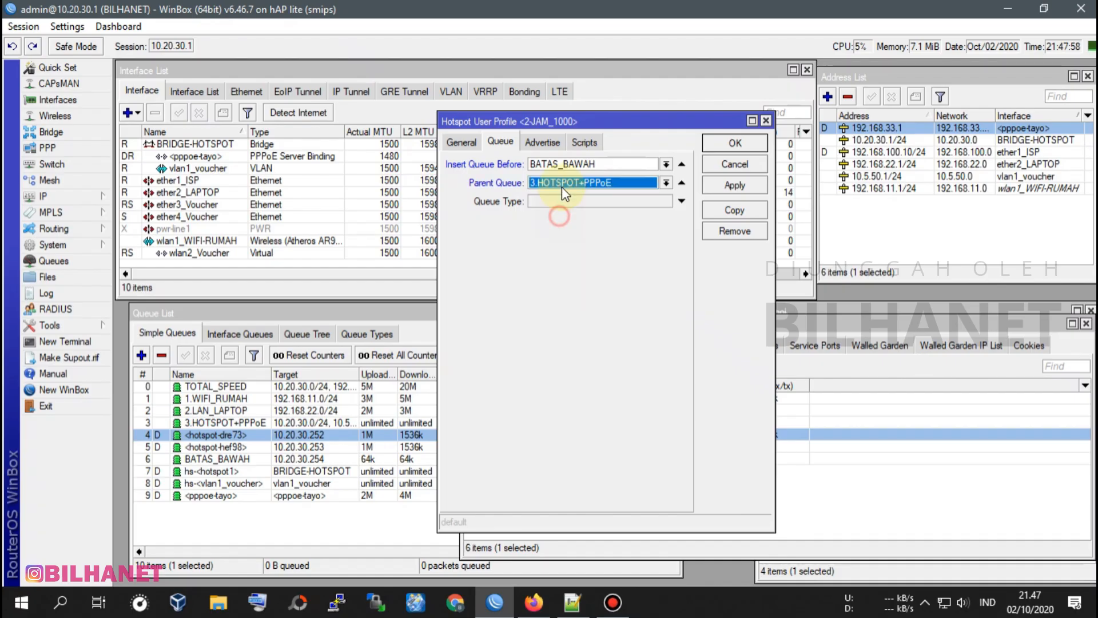
pyautogui.click(556, 202)
pyautogui.click(557, 202)
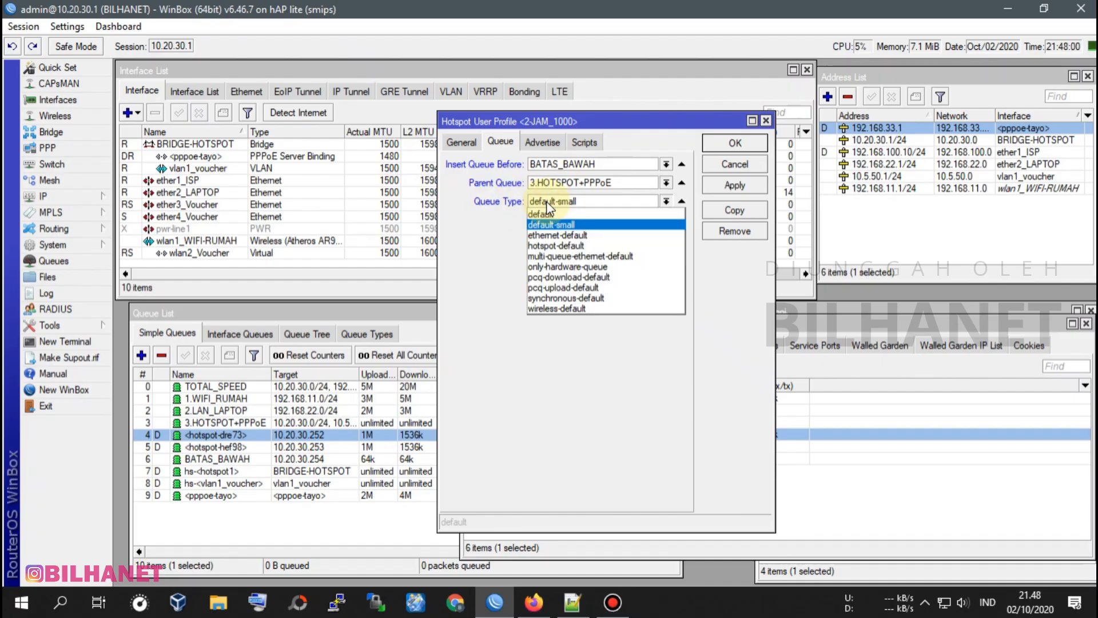
pyautogui.click(557, 247)
pyautogui.click(735, 185)
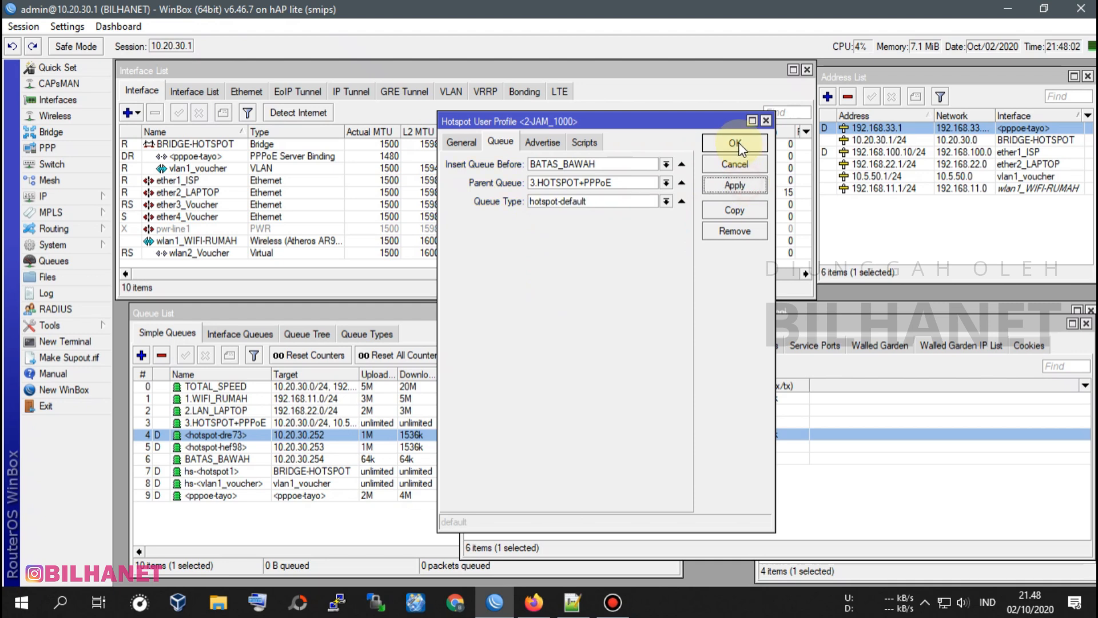
pyautogui.click(735, 142)
# Set the Unlimited hotspot profile to insert queues before BATAS_BAWAH, with parent 3.HOTSPOT+PPPoE and queue type hotspot-default, and save it.
pyautogui.doubleClick(518, 447)
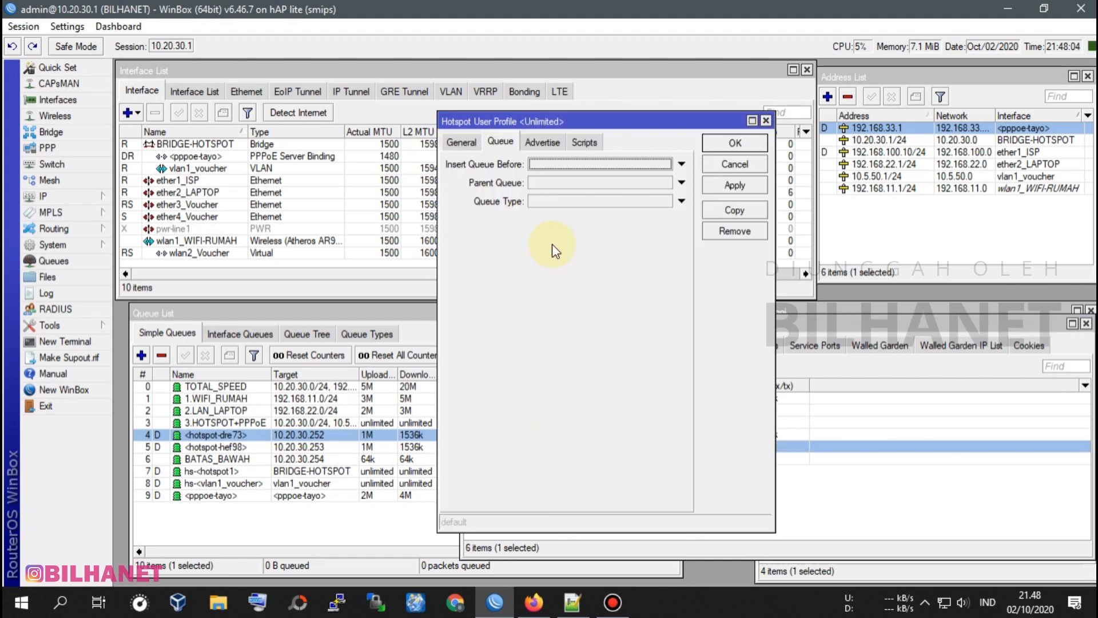
pyautogui.click(544, 163)
pyautogui.click(547, 166)
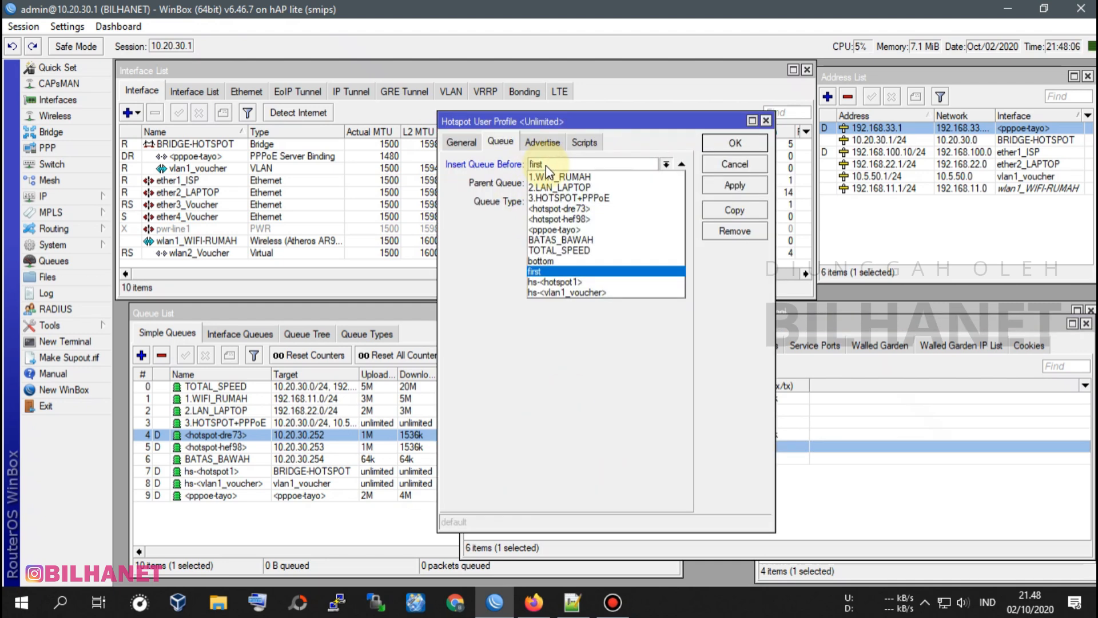
pyautogui.click(576, 236)
pyautogui.click(550, 184)
pyautogui.click(551, 184)
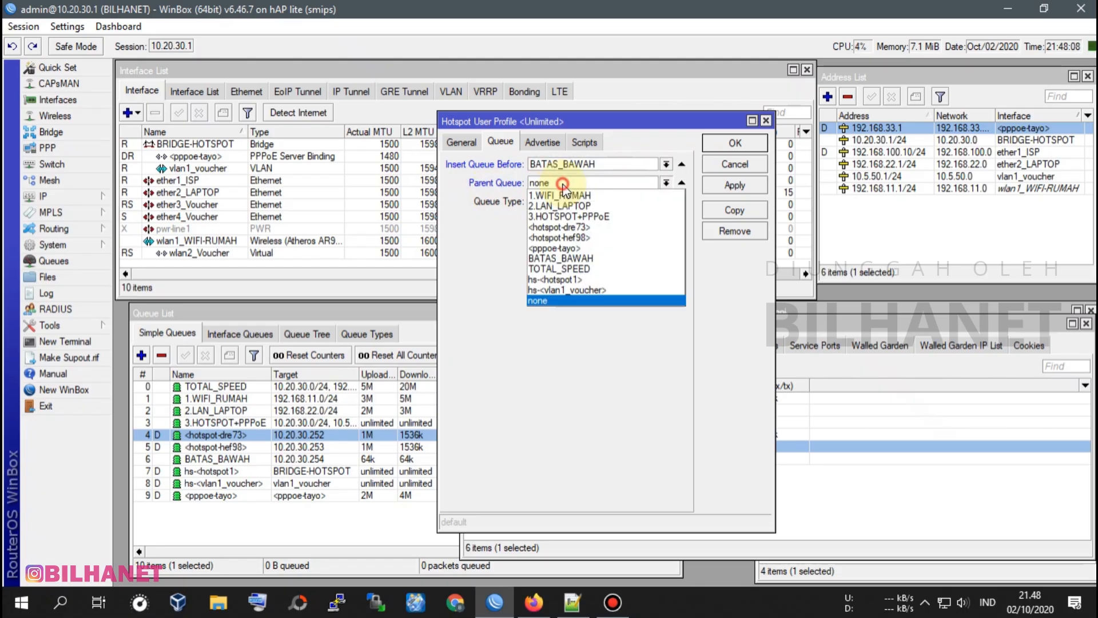
pyautogui.click(581, 213)
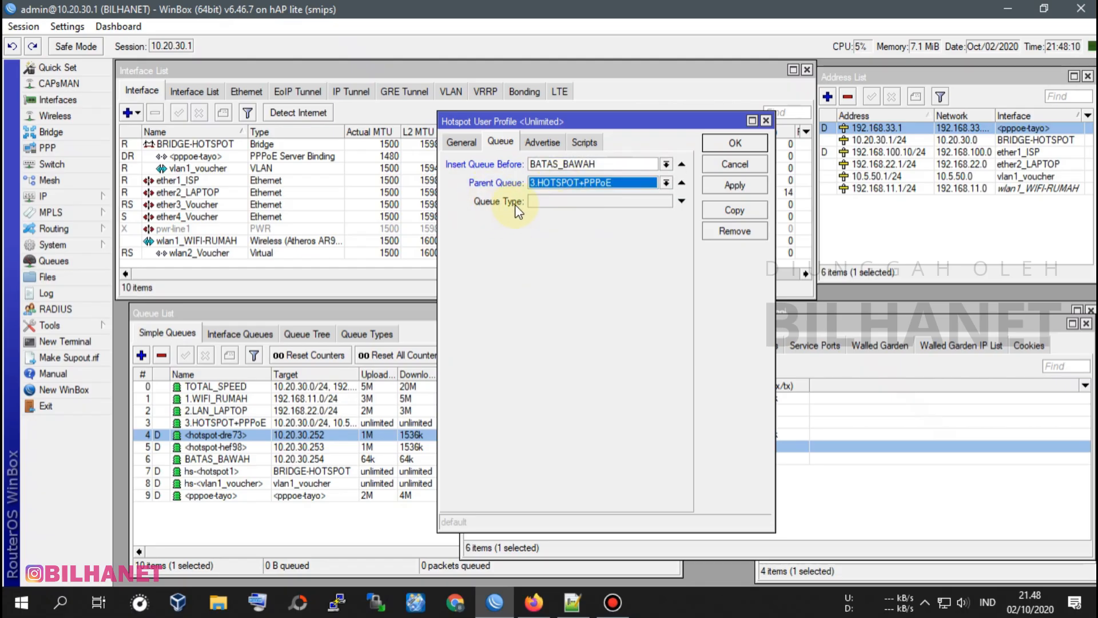
pyautogui.click(538, 201)
pyautogui.click(537, 201)
pyautogui.click(566, 247)
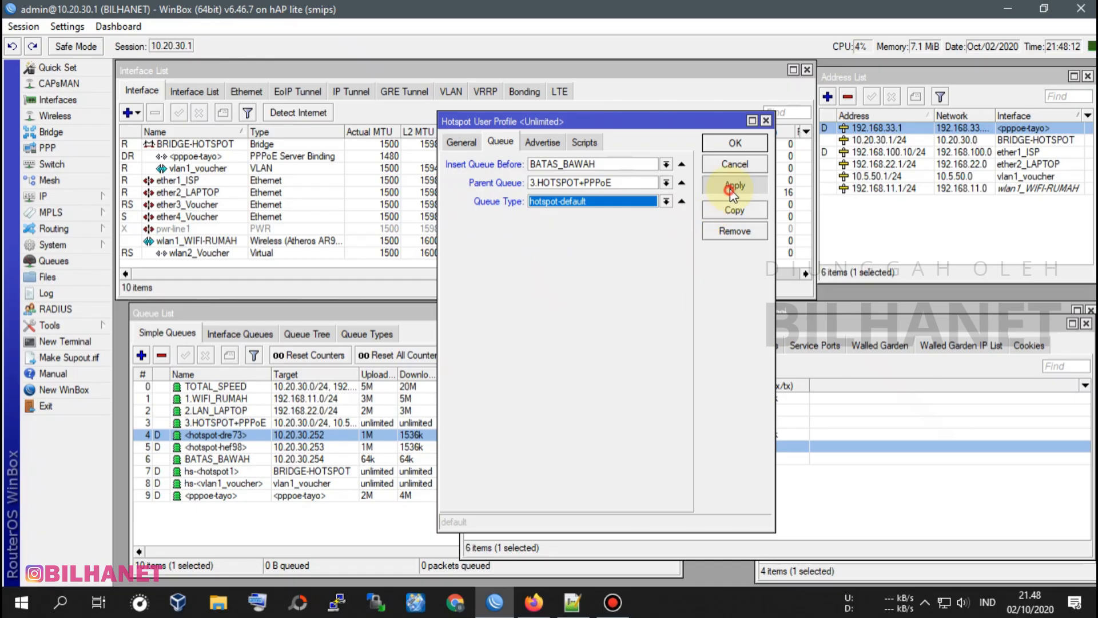
pyautogui.click(732, 144)
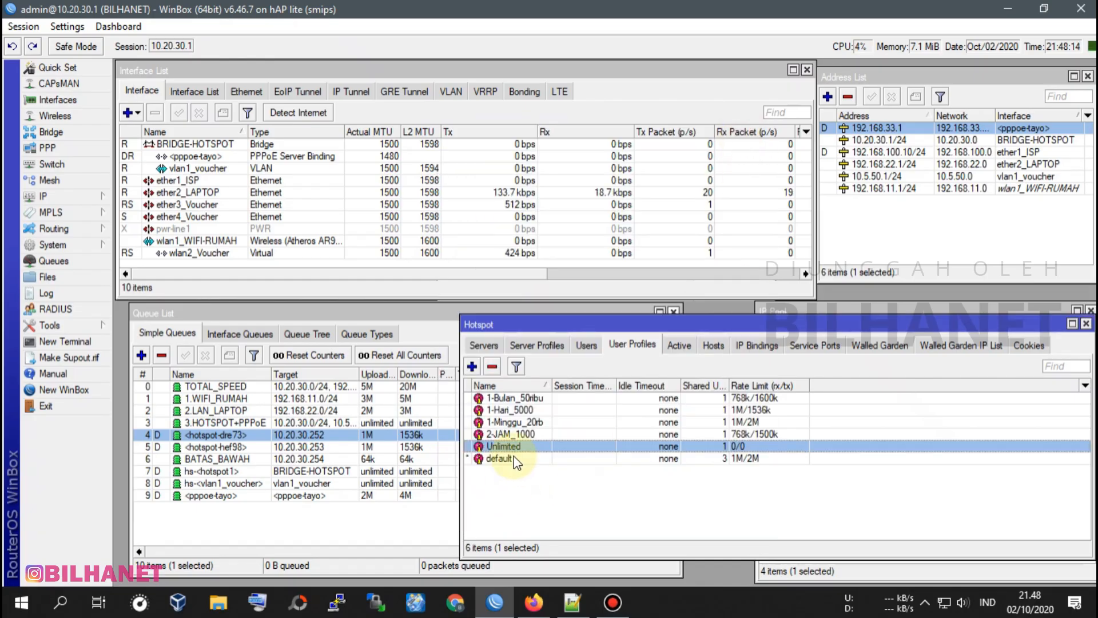
# Set the default hotspot profile to insert queues before BATAS_BAWAH, with parent 3.HOTSPOT+PPPoE and queue type hotspot-default, save it and close the hotspot settings.
pyautogui.doubleClick(514, 459)
pyautogui.click(545, 165)
pyautogui.click(545, 165)
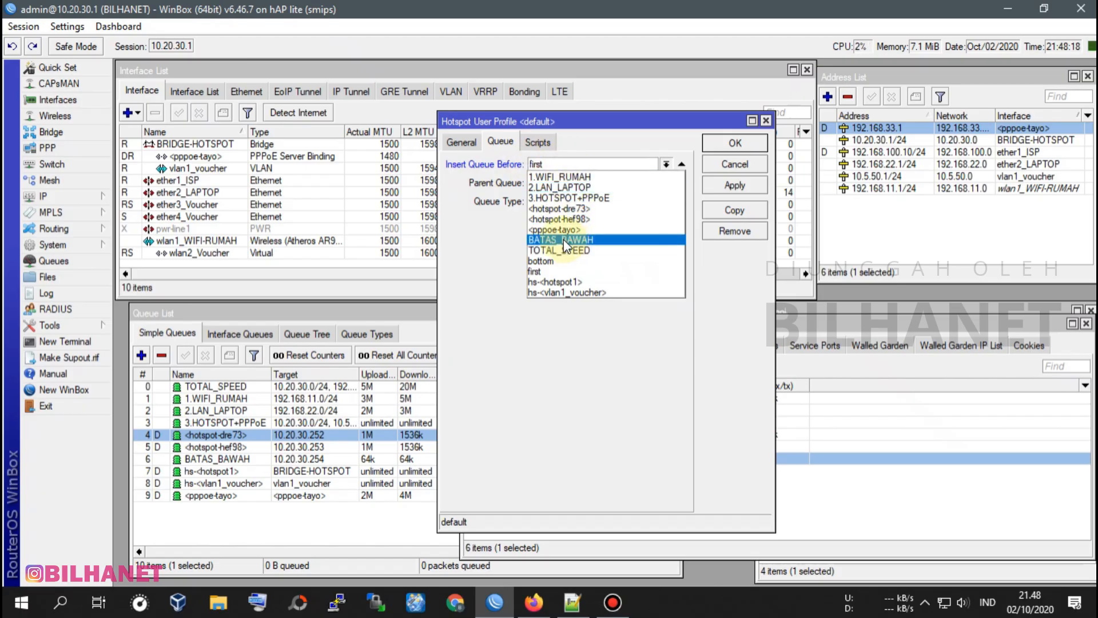
pyautogui.click(565, 242)
pyautogui.click(558, 183)
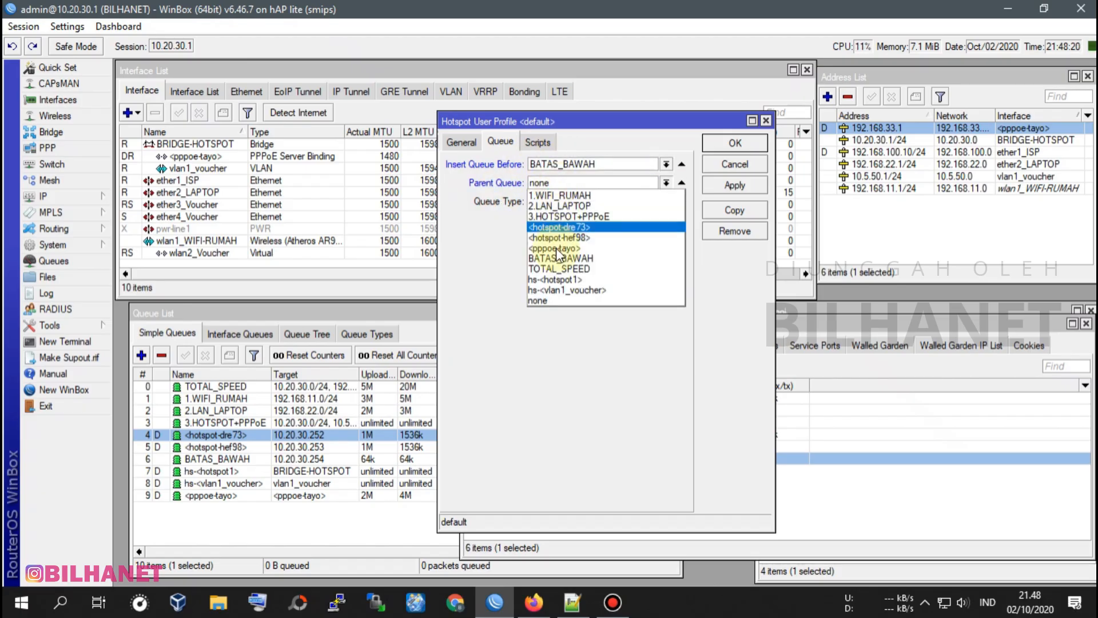
pyautogui.click(584, 215)
pyautogui.click(549, 201)
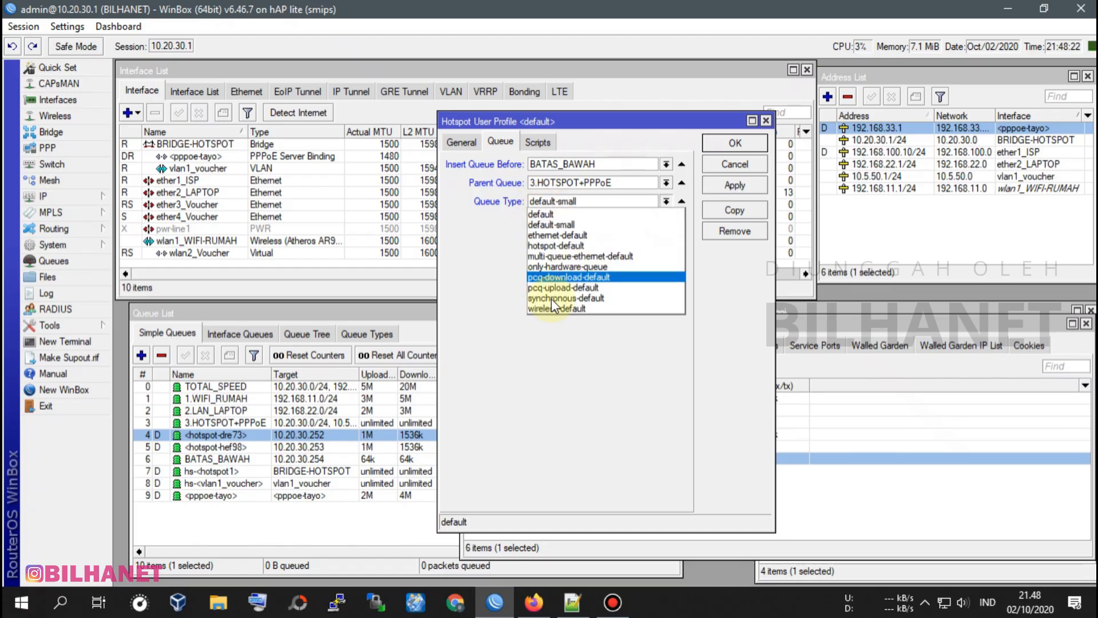
pyautogui.click(565, 246)
pyautogui.click(735, 143)
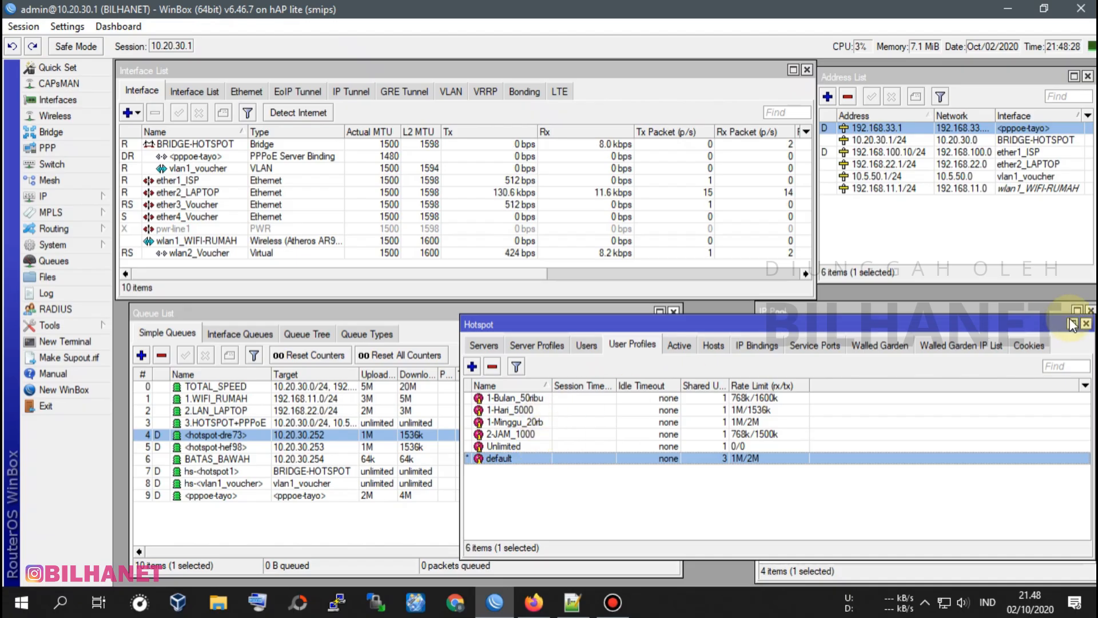
pyautogui.click(1086, 324)
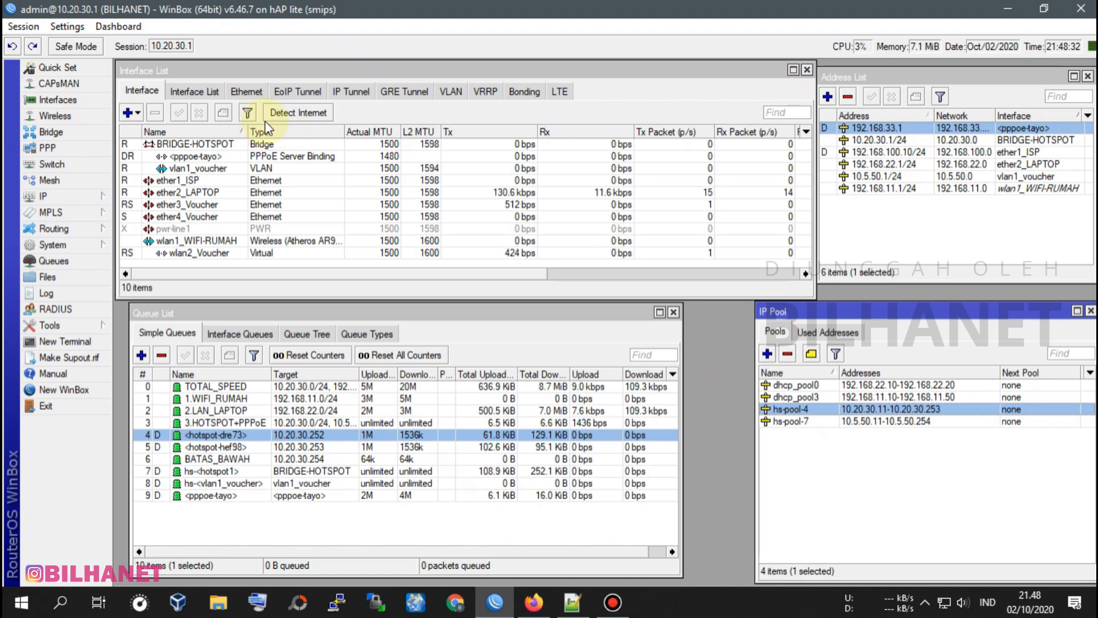
# Open the list of PPP profiles and widen its Name column to show the full profile names.
pyautogui.click(45, 148)
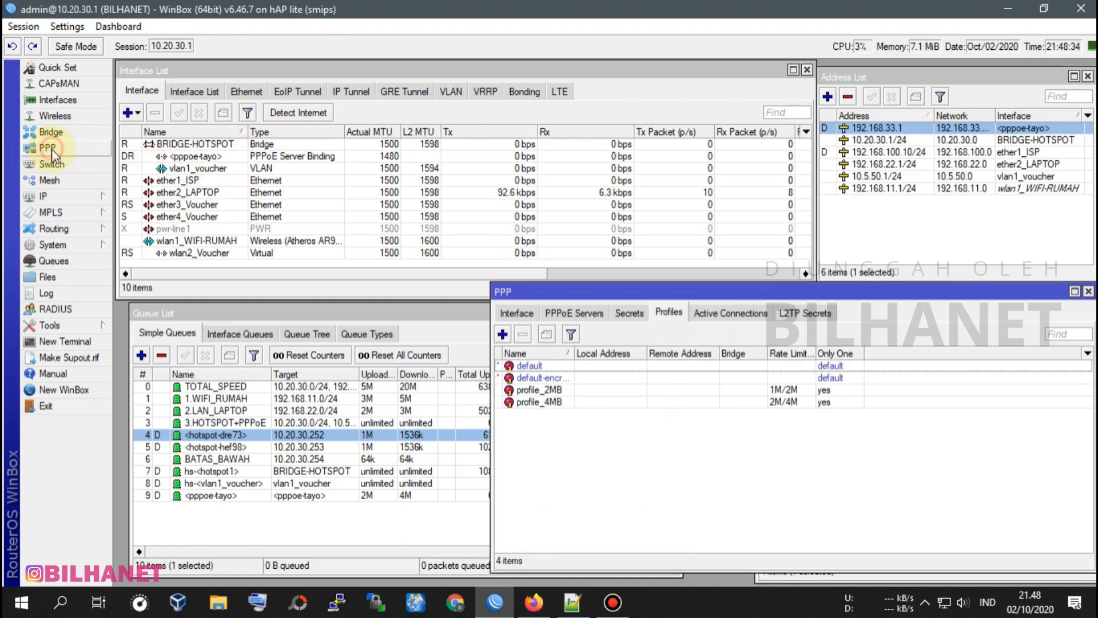
pyautogui.click(511, 312)
pyautogui.click(559, 318)
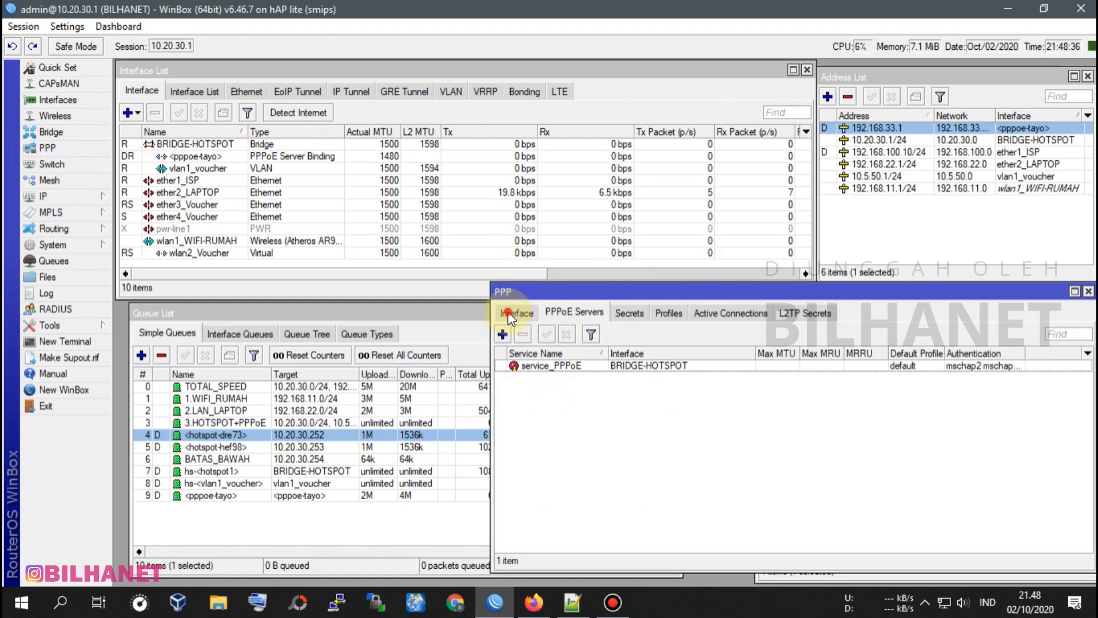
pyautogui.click(670, 318)
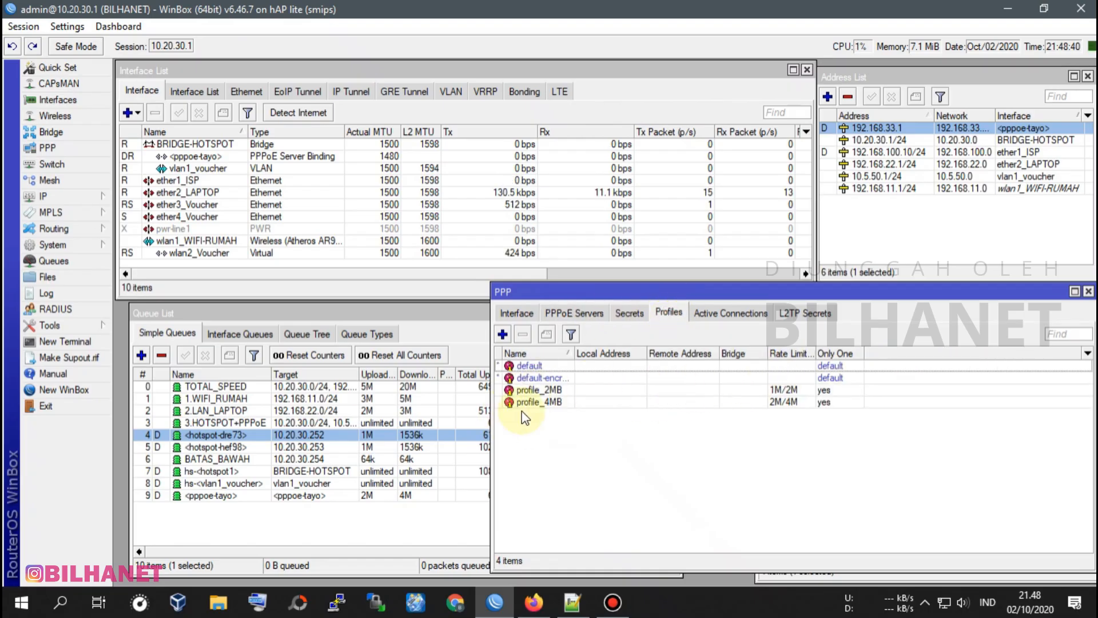
pyautogui.click(553, 403)
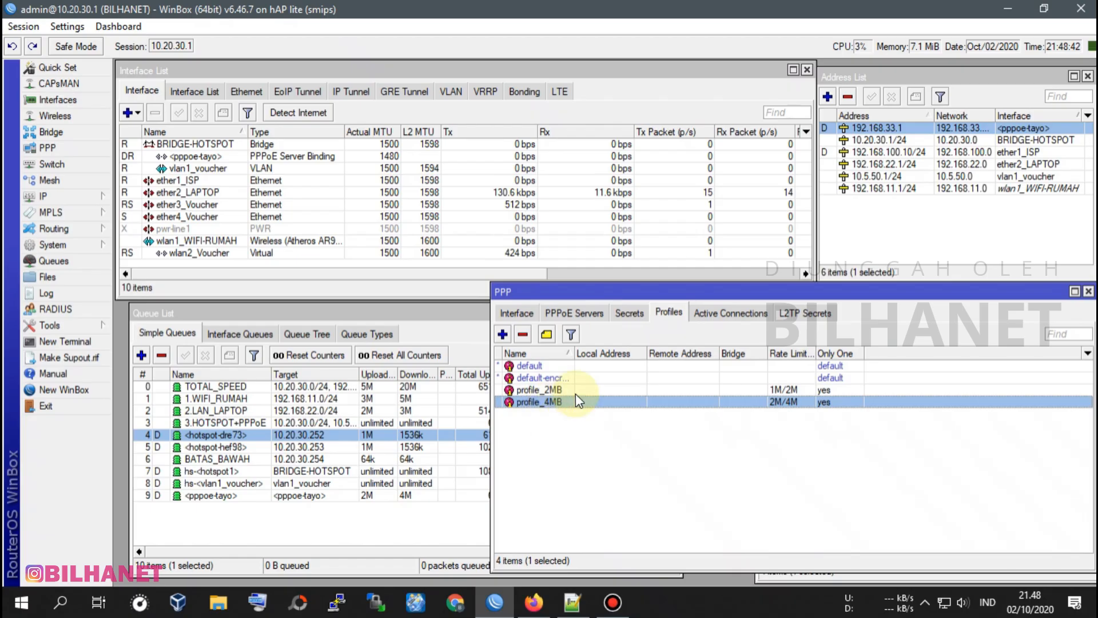
pyautogui.moveTo(576, 354); pyautogui.dragTo(601, 354)
# Set the PPP profile profile_2MB to insert queues before BATAS_BAWAH, with parent queue 3.HOTSPOT+PPPoE and queue type default-small.
pyautogui.click(559, 391)
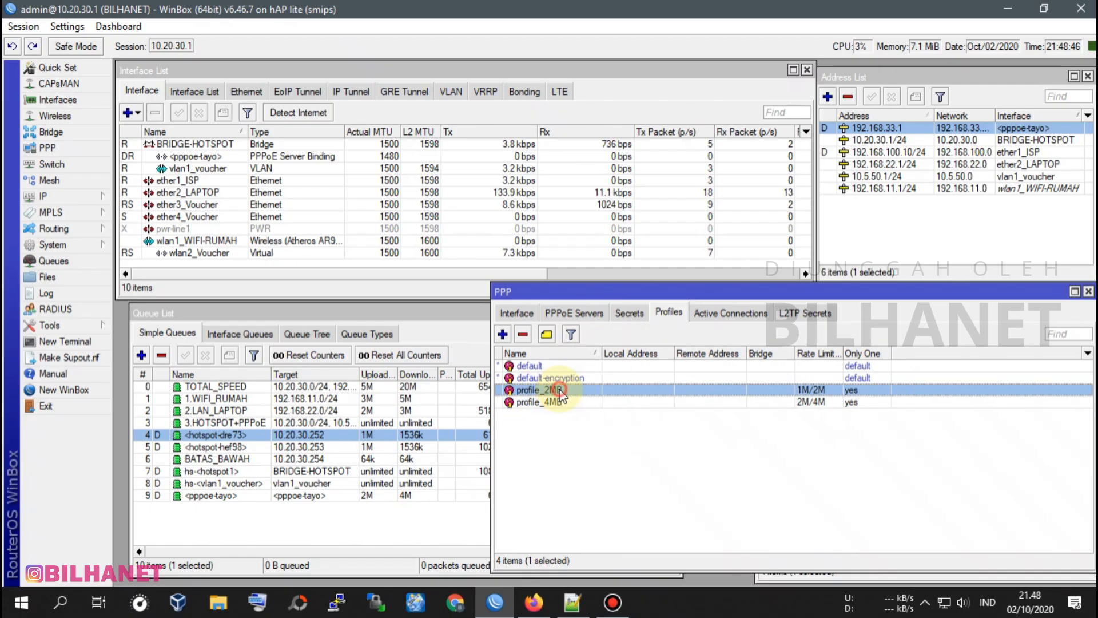
pyautogui.doubleClick(559, 391)
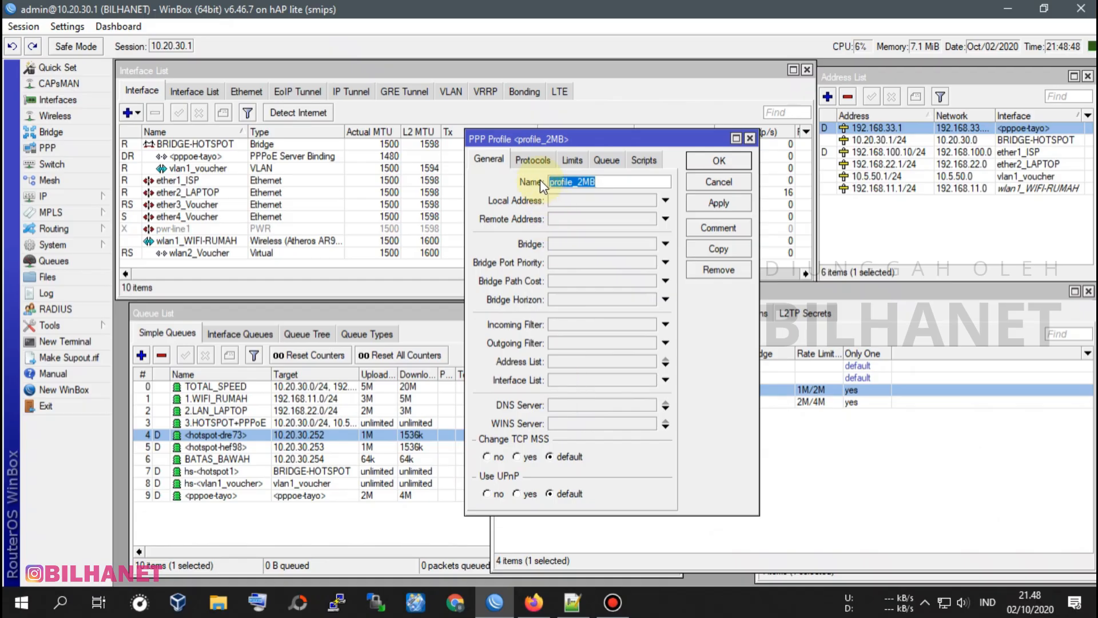
pyautogui.click(535, 160)
pyautogui.click(605, 160)
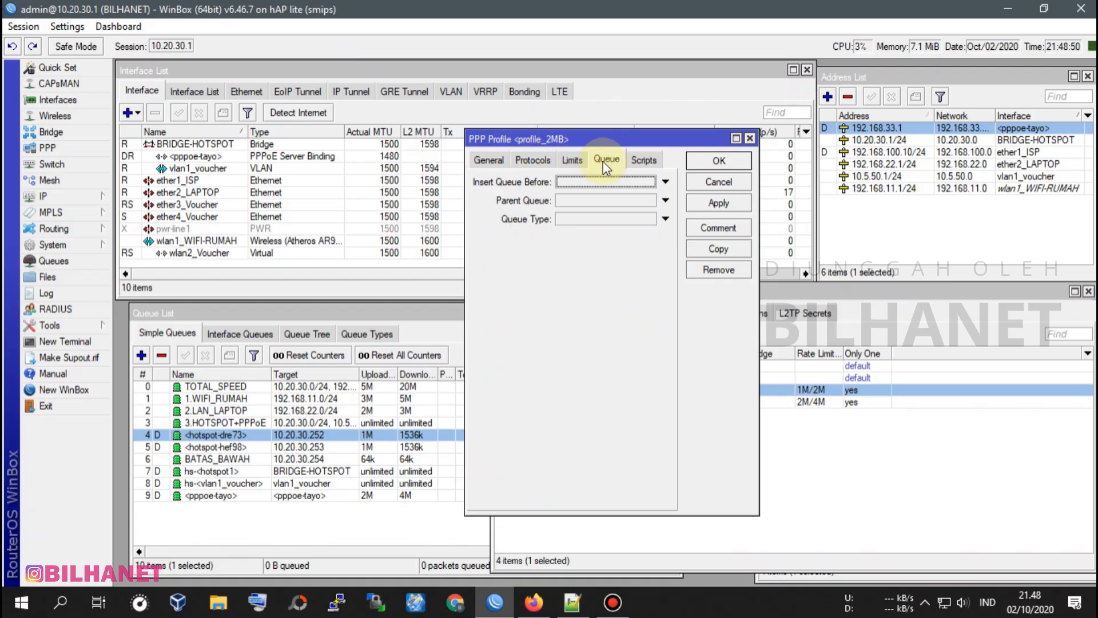
pyautogui.click(581, 182)
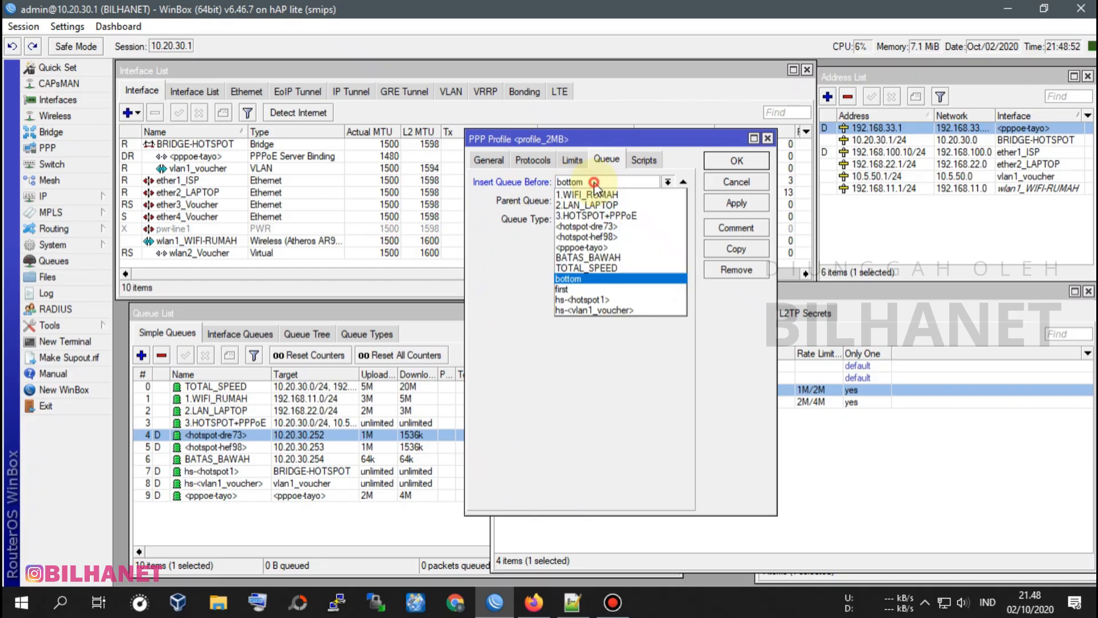
pyautogui.click(584, 257)
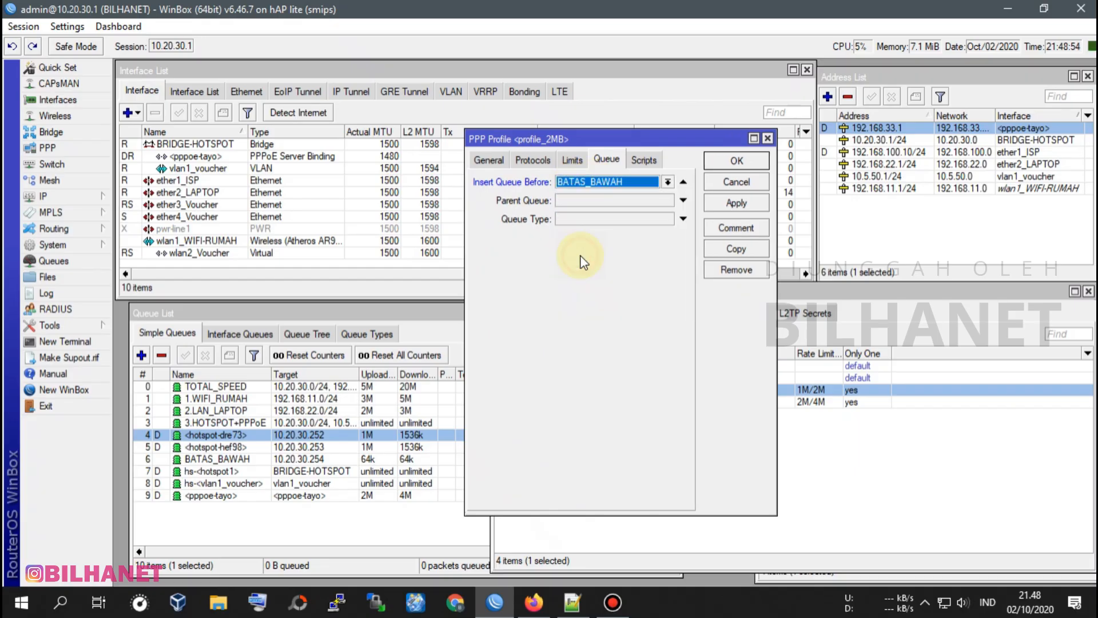
pyautogui.click(595, 202)
pyautogui.click(594, 203)
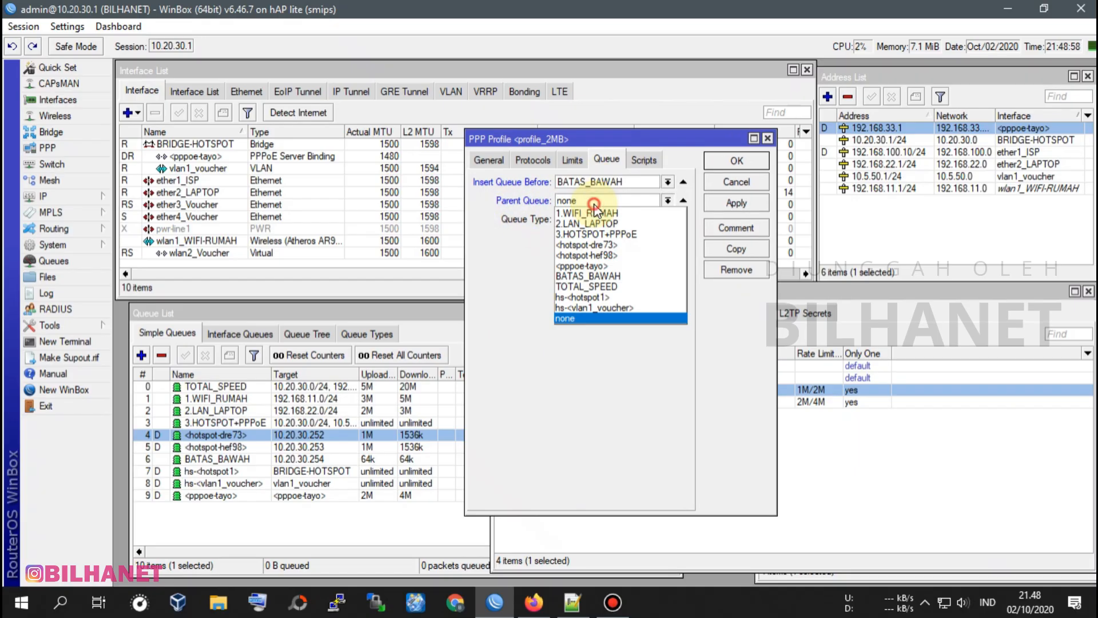
pyautogui.click(566, 233)
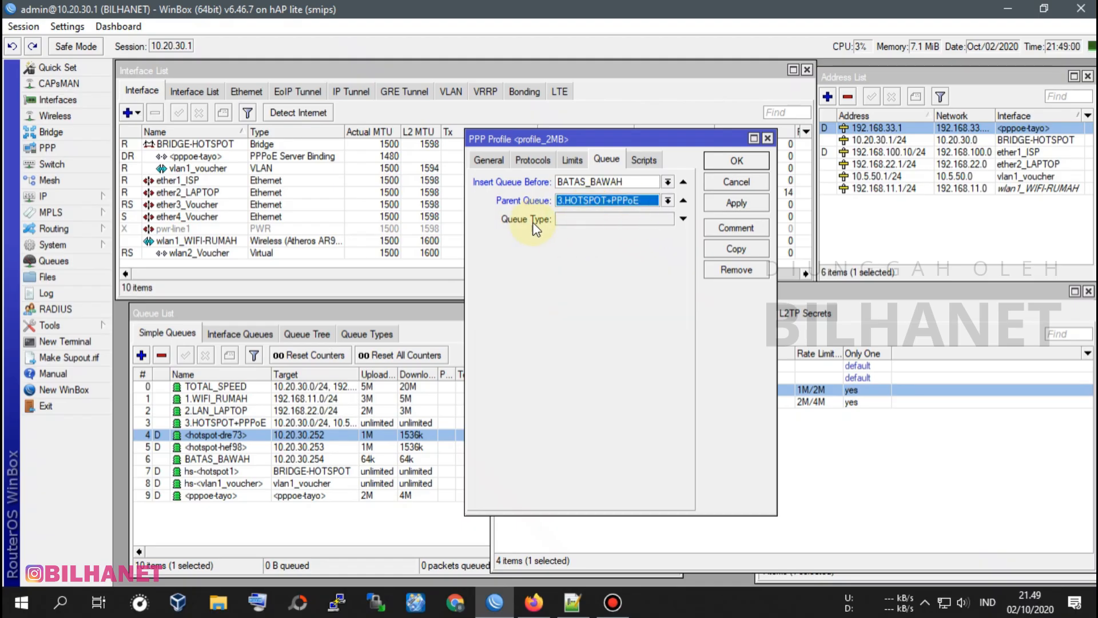
pyautogui.click(585, 220)
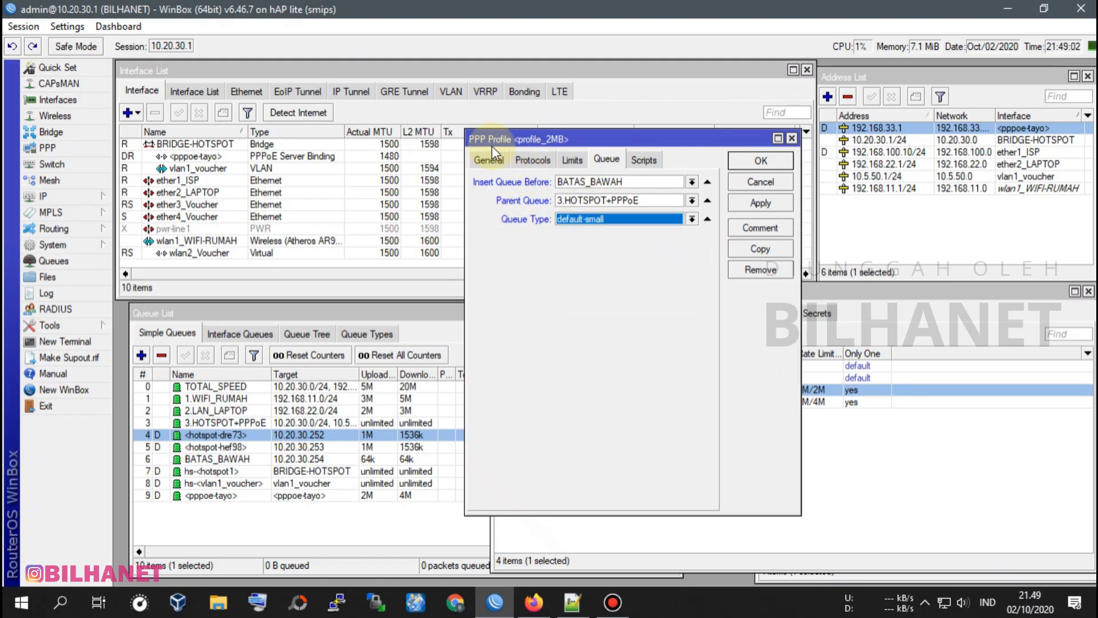
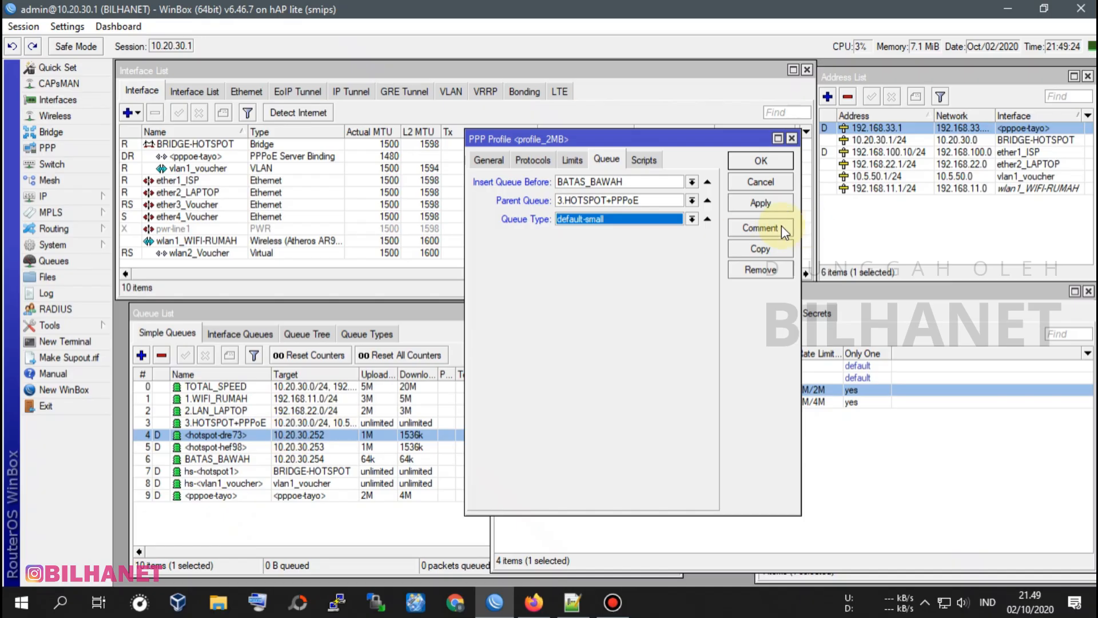
# Apply and save the queue settings of the PPP profile profile_2MB.
pyautogui.click(744, 204)
pyautogui.click(761, 161)
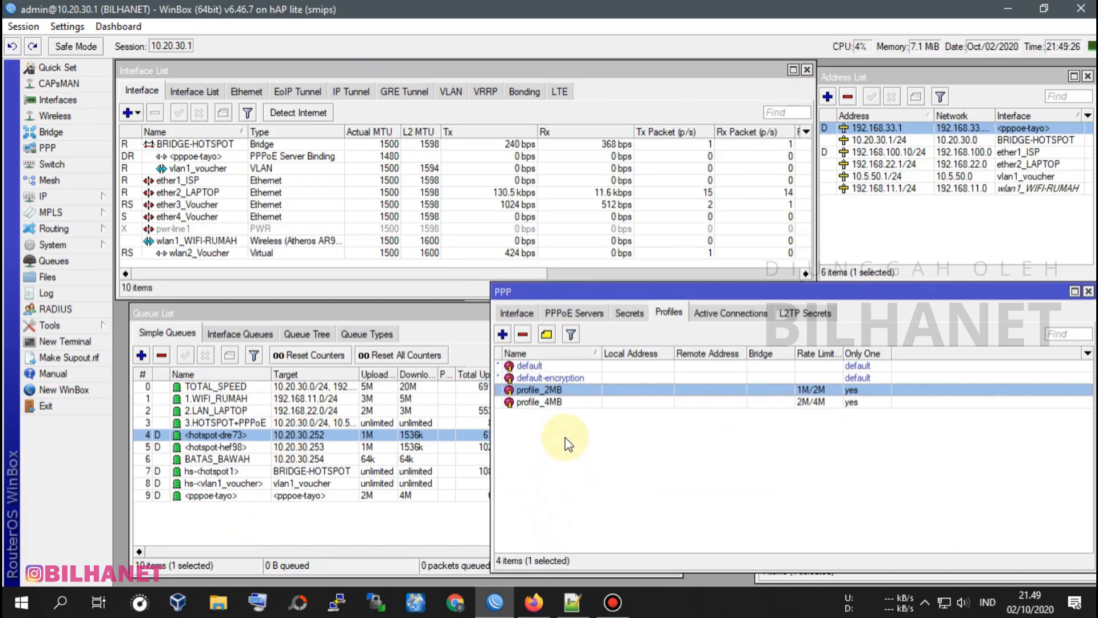
# Set the PPP profile profile_4MB to insert queues before BATAS_BAWAH, with parent queue 3.HOTSPOT+PPPoE and queue type default-small, and save it.
pyautogui.doubleClick(568, 403)
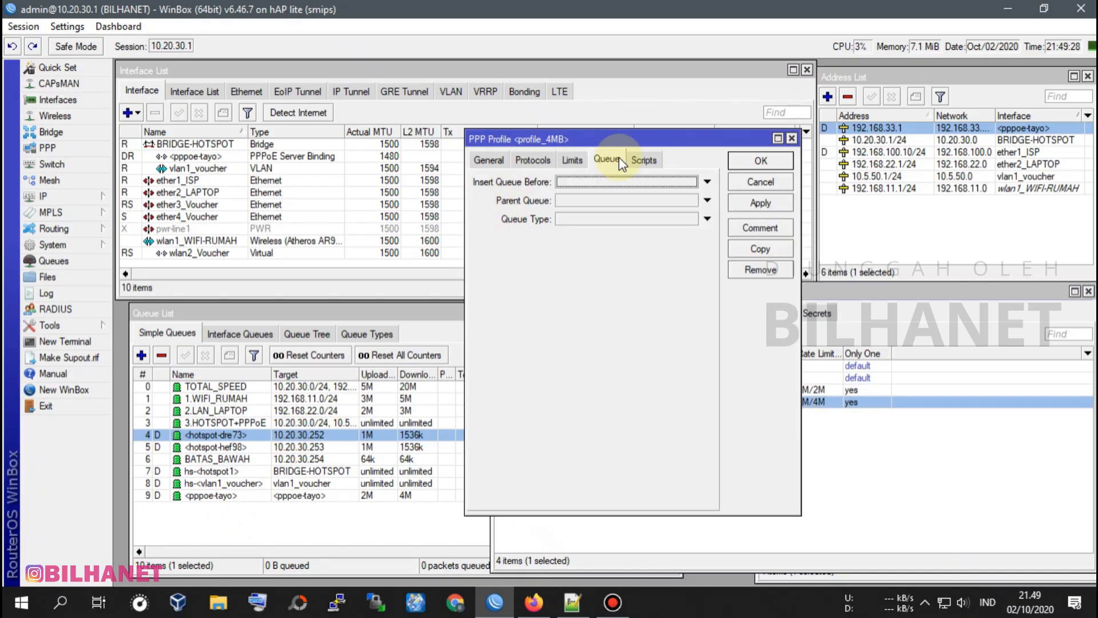
pyautogui.click(598, 182)
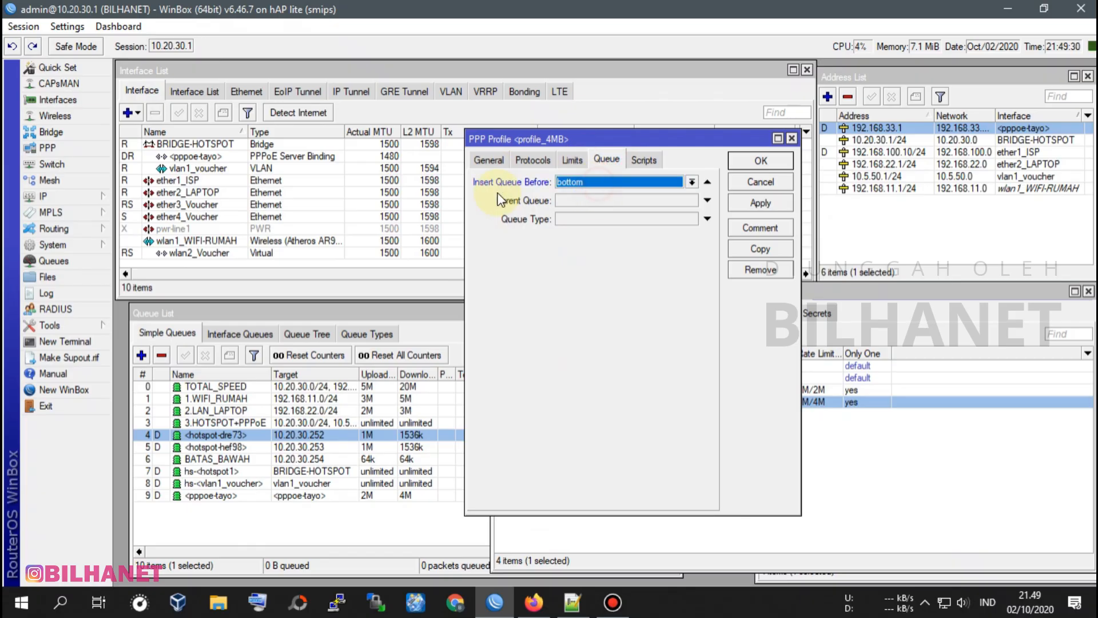
pyautogui.click(598, 182)
pyautogui.click(598, 257)
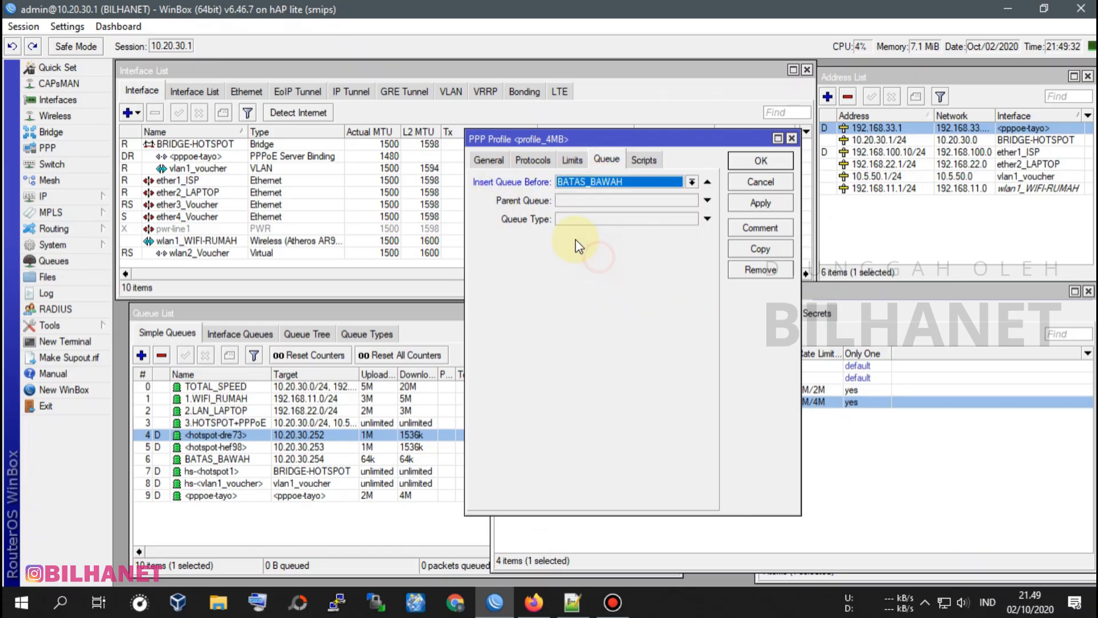
pyautogui.click(593, 201)
pyautogui.click(592, 200)
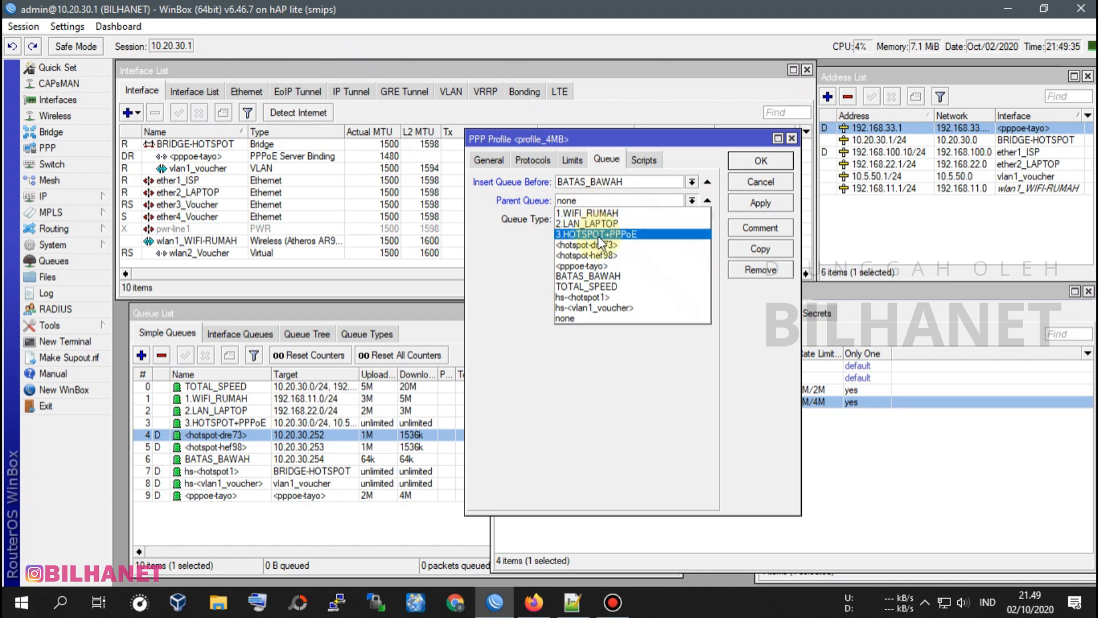
pyautogui.click(639, 234)
pyautogui.click(590, 221)
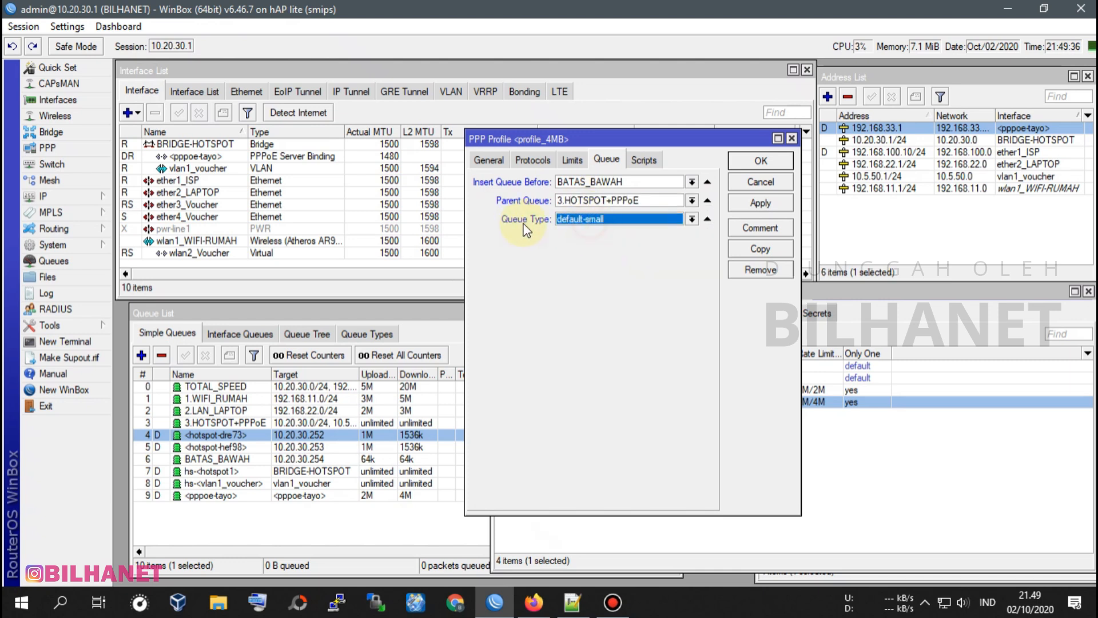
pyautogui.click(759, 203)
pyautogui.click(766, 166)
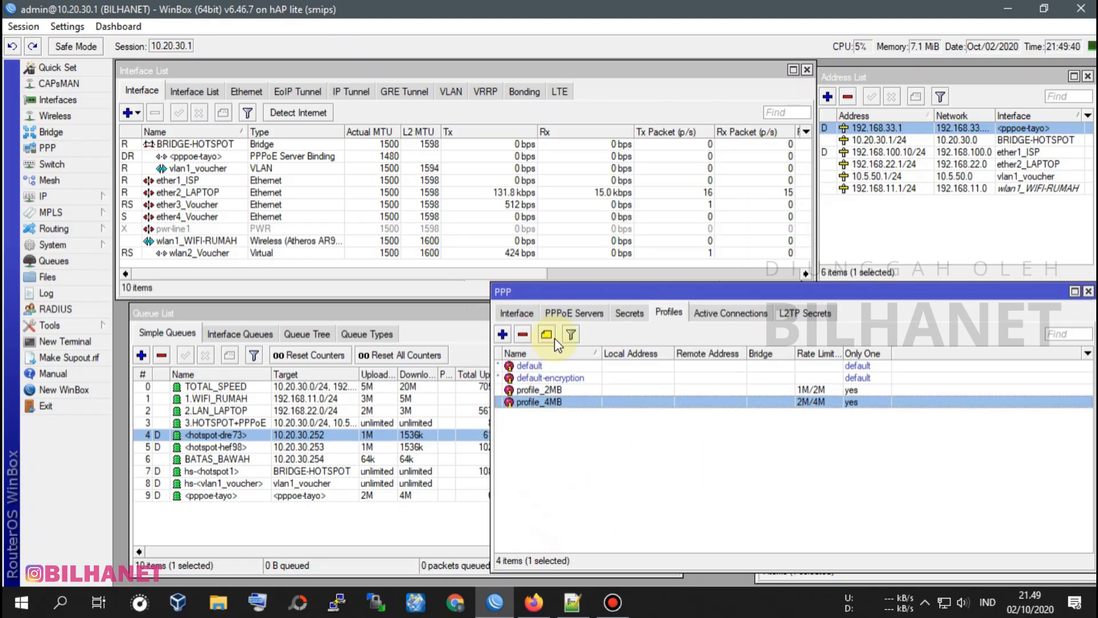
# View the active PPP connections and sort the simple queues by name so child queues are grouped under their parents.
pyautogui.click(588, 312)
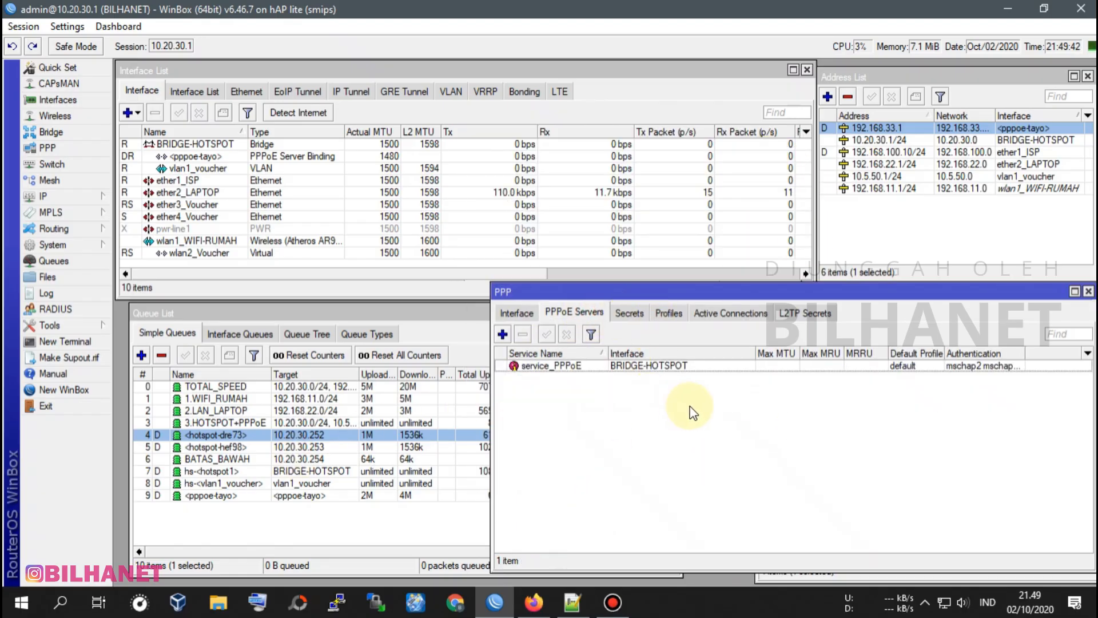
pyautogui.click(718, 314)
pyautogui.moveTo(218, 313); pyautogui.dragTo(206, 313)
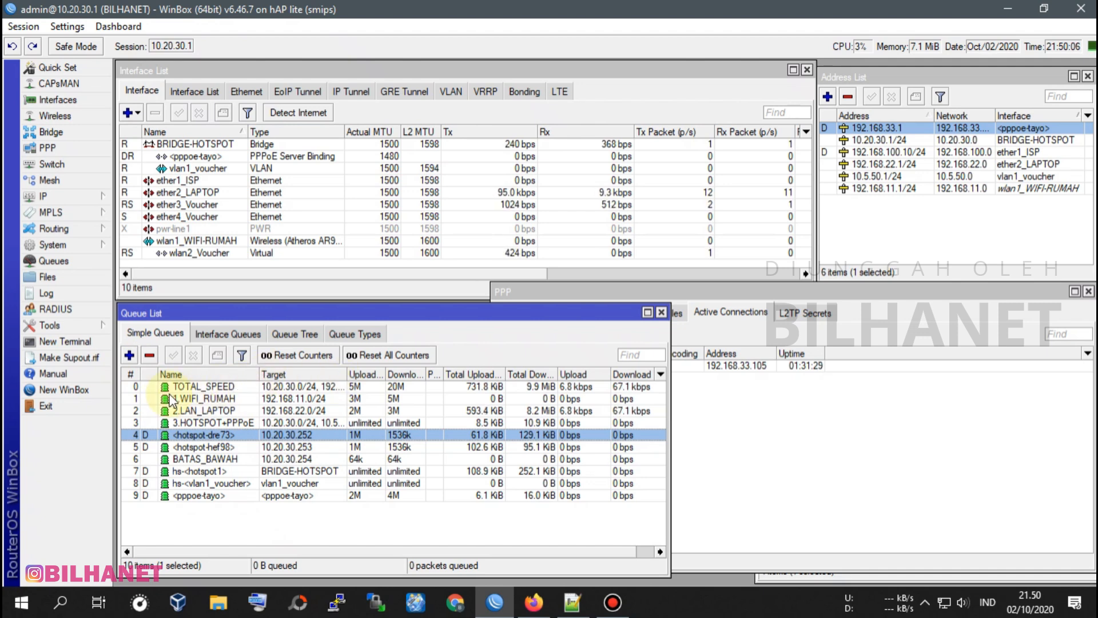
pyautogui.click(163, 374)
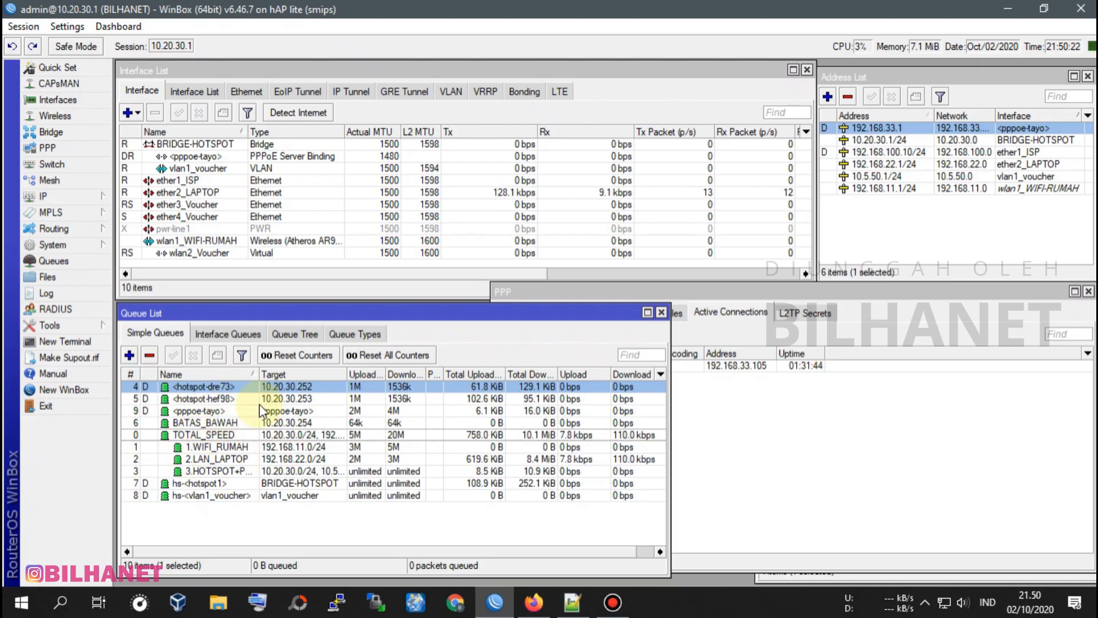
pyautogui.click(212, 411)
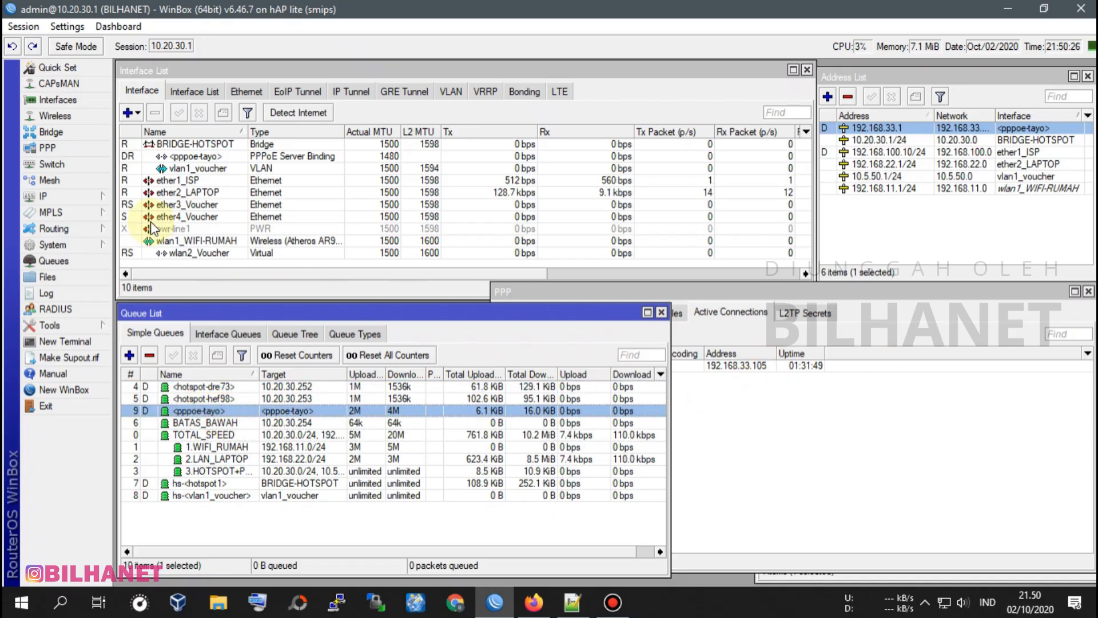
# Remove the active PPPoE client connection at 192.168.33.105 to force the client to reconnect.
pyautogui.click(49, 148)
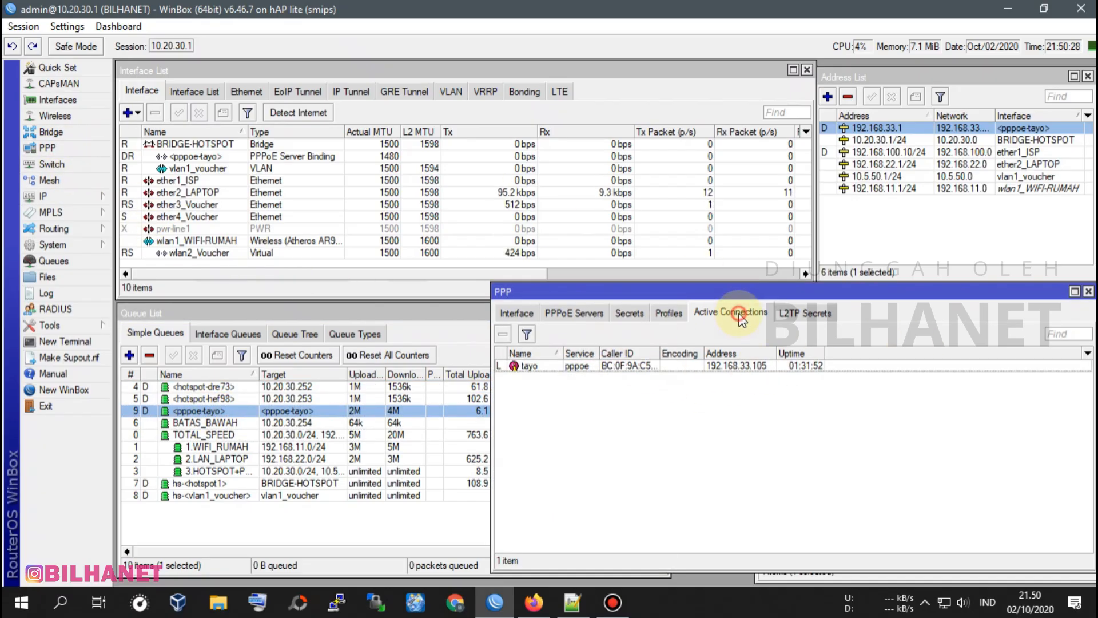
pyautogui.click(531, 367)
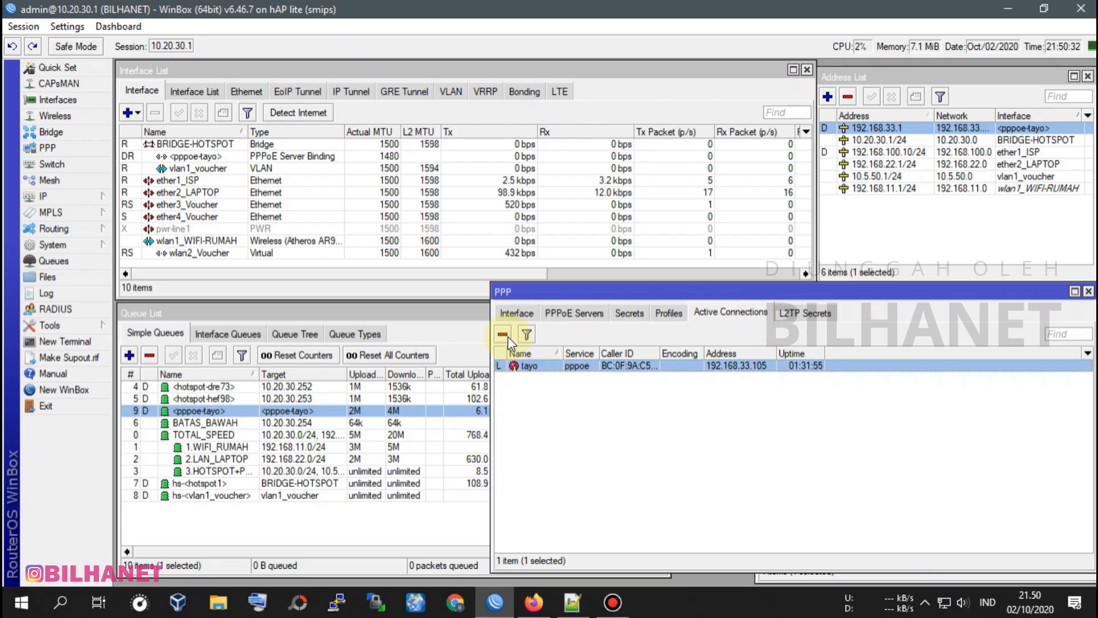
pyautogui.click(538, 364)
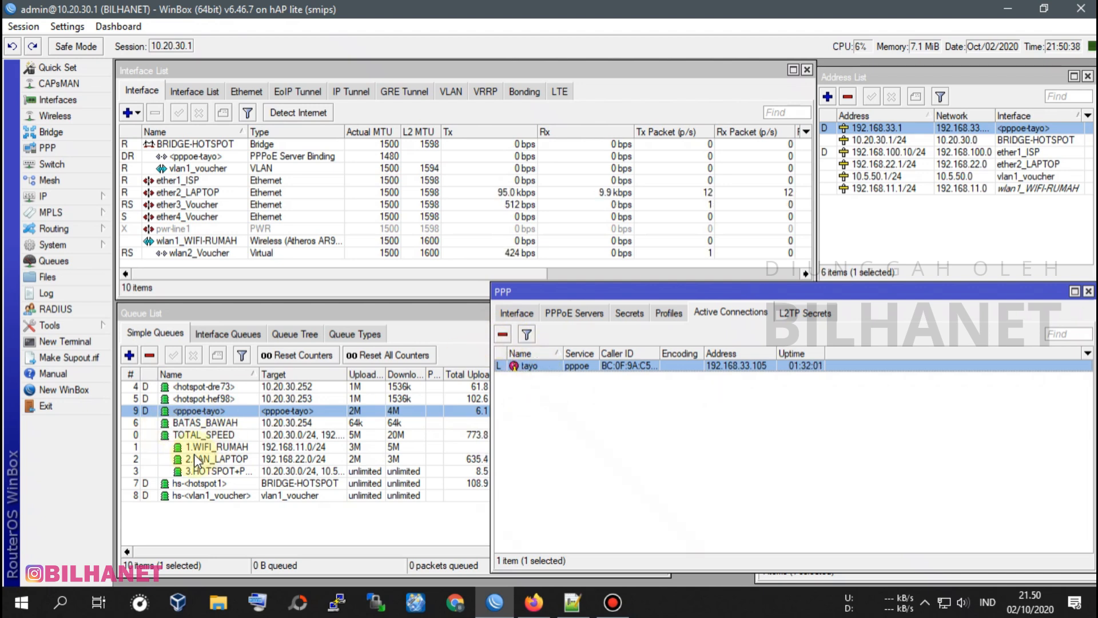
pyautogui.click(215, 471)
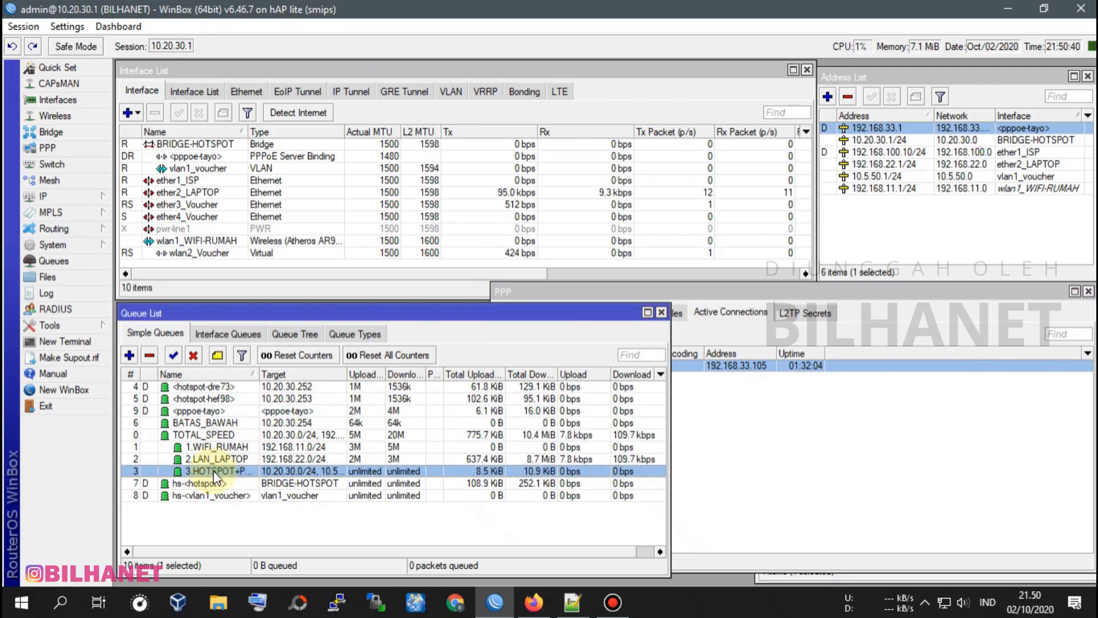
pyautogui.click(738, 309)
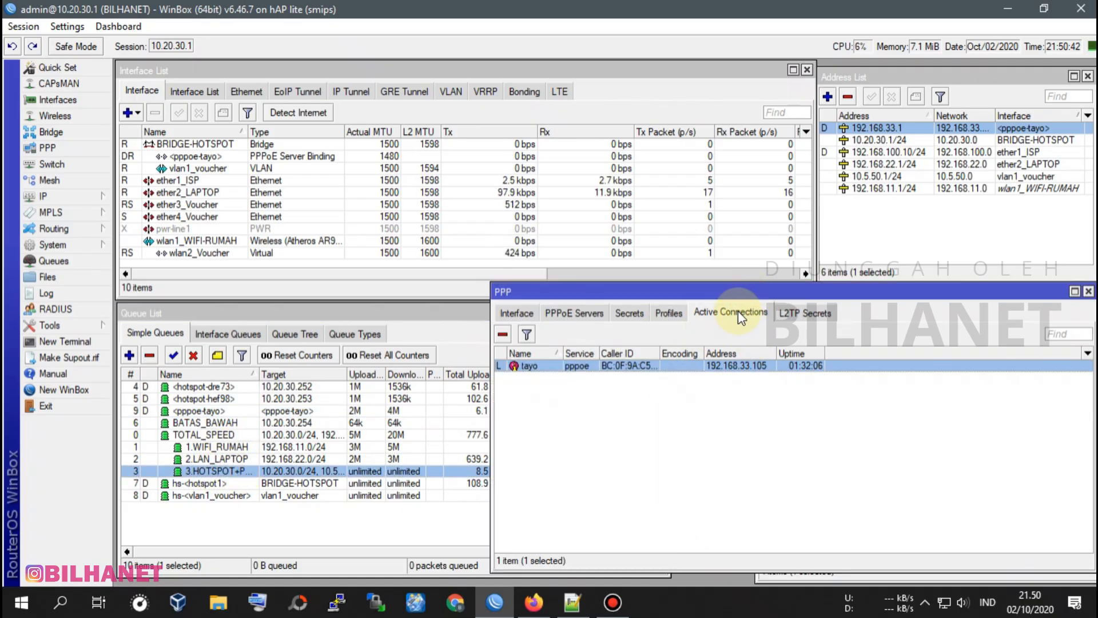
pyautogui.click(503, 335)
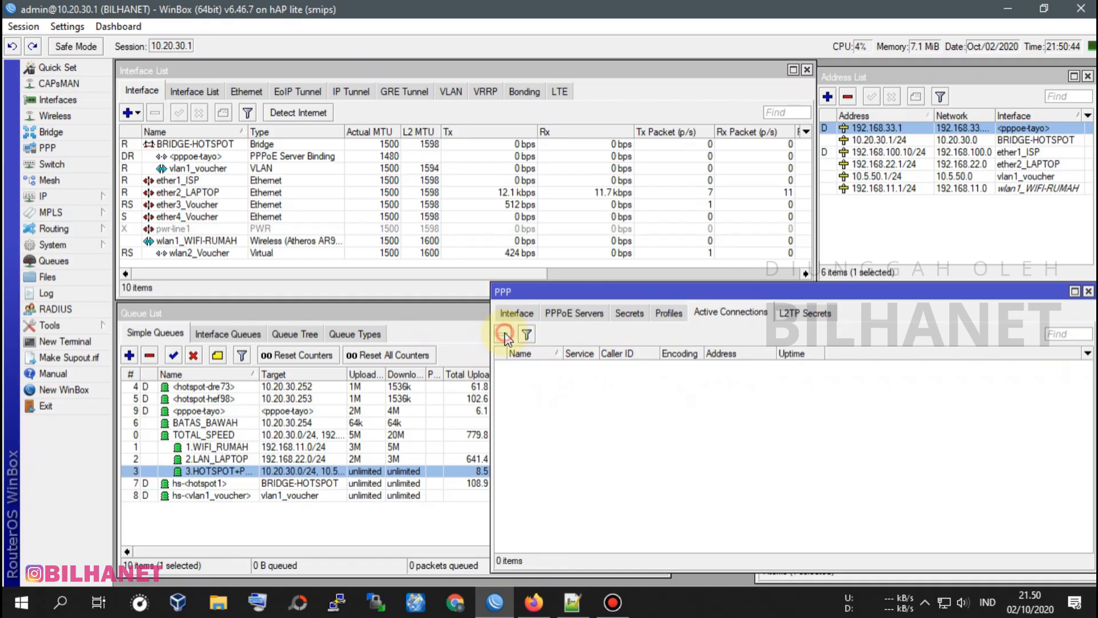
# Examine the router log and the active PPP connections for the PPPoE client's reconnection.
pyautogui.click(52, 293)
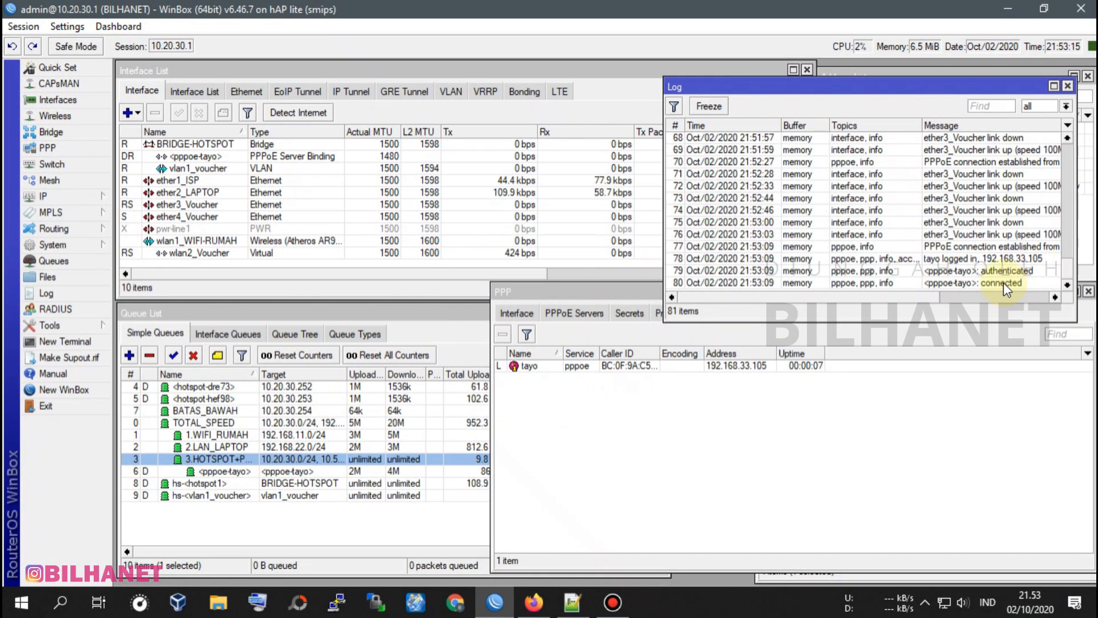
pyautogui.click(1006, 282)
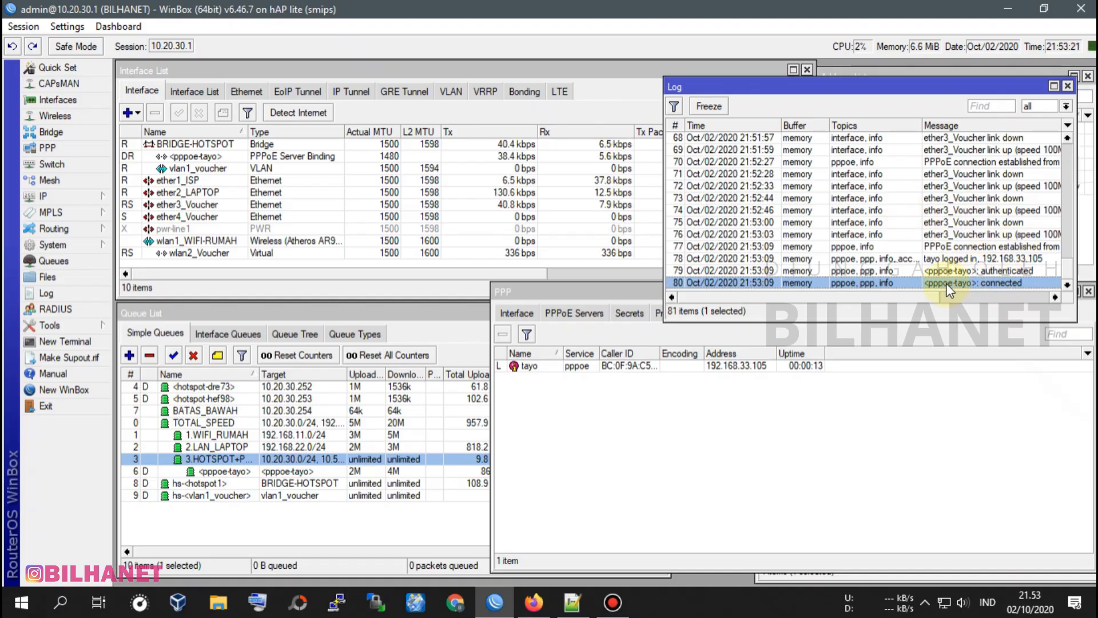
pyautogui.click(532, 368)
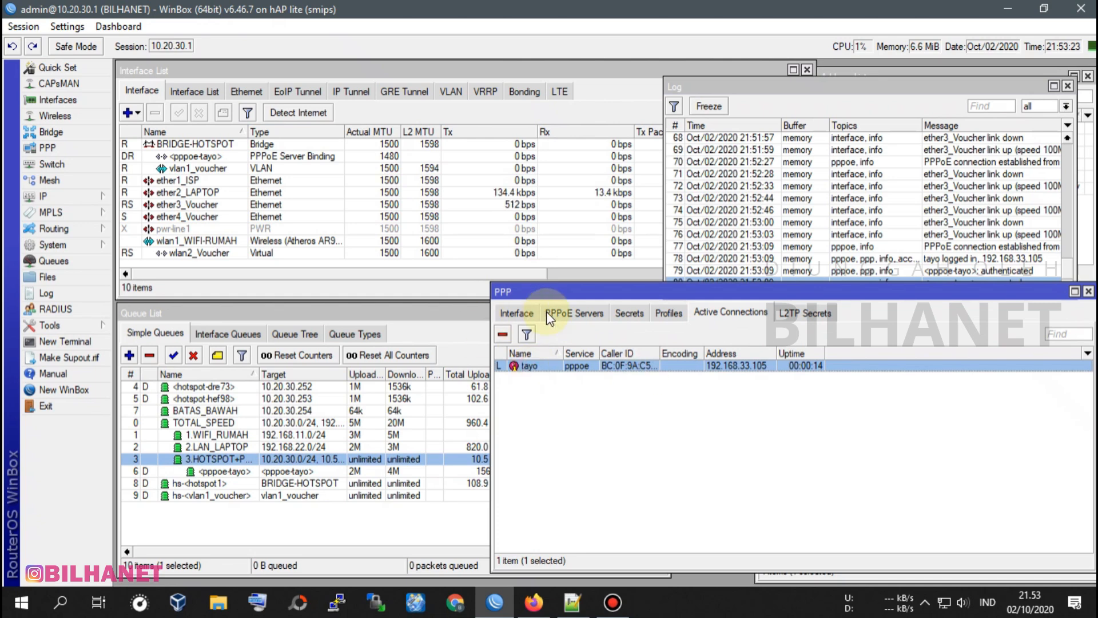
pyautogui.click(744, 312)
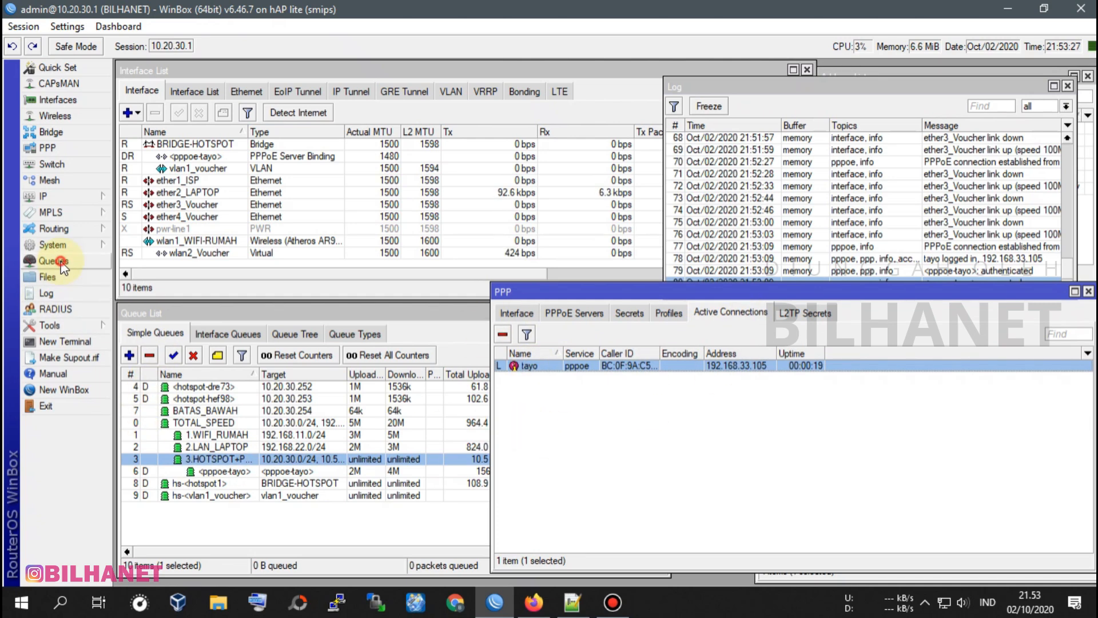
# Widen the simple queue list's Name column, rename the queue BATAS_BAWAH as Z-BATAS_BAWAH and save it.
pyautogui.click(158, 334)
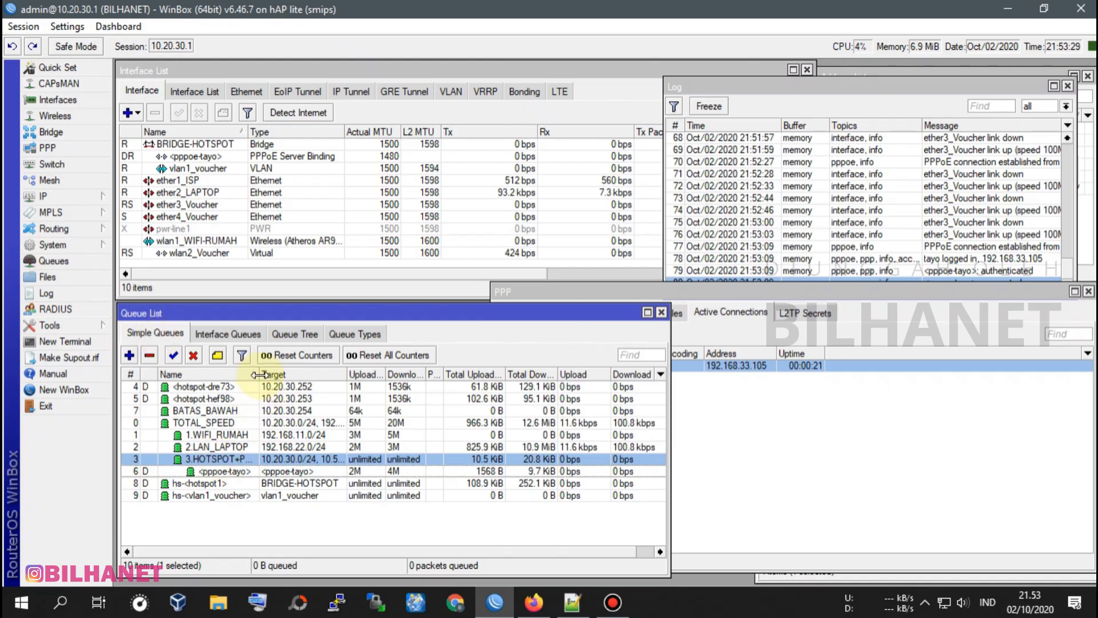
pyautogui.moveTo(258, 374); pyautogui.dragTo(312, 375)
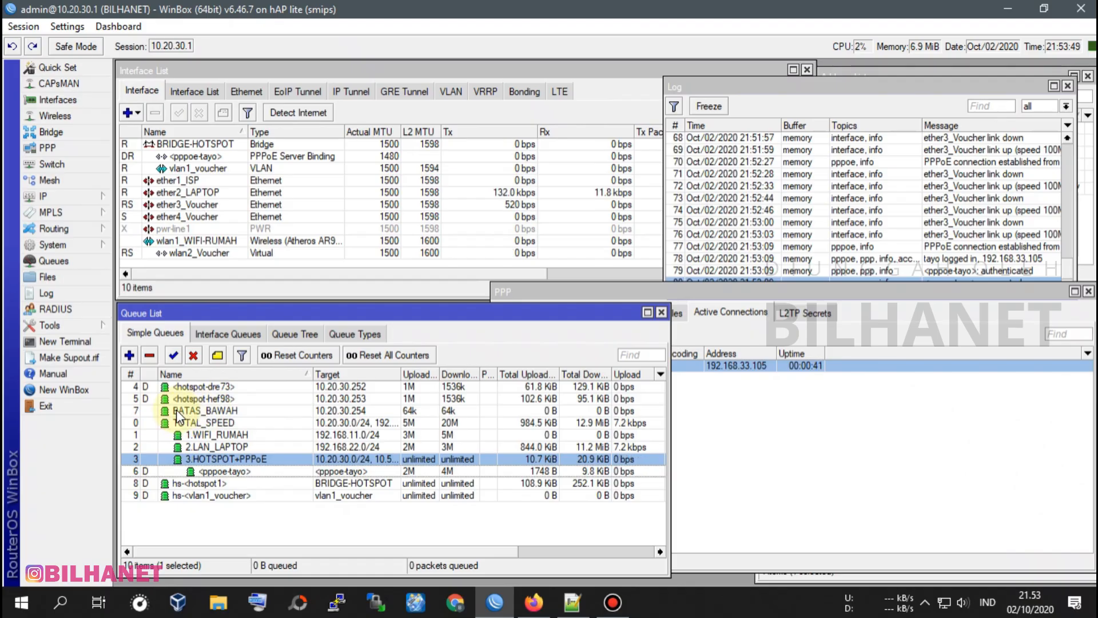
pyautogui.click(201, 410)
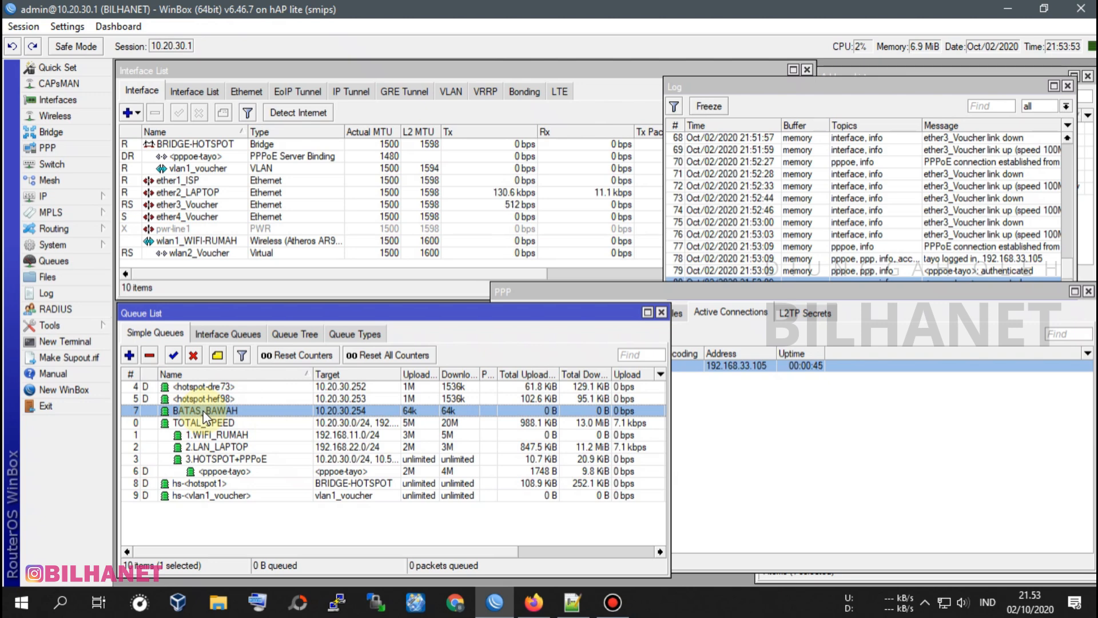
pyautogui.doubleClick(203, 410)
pyautogui.click(414, 241)
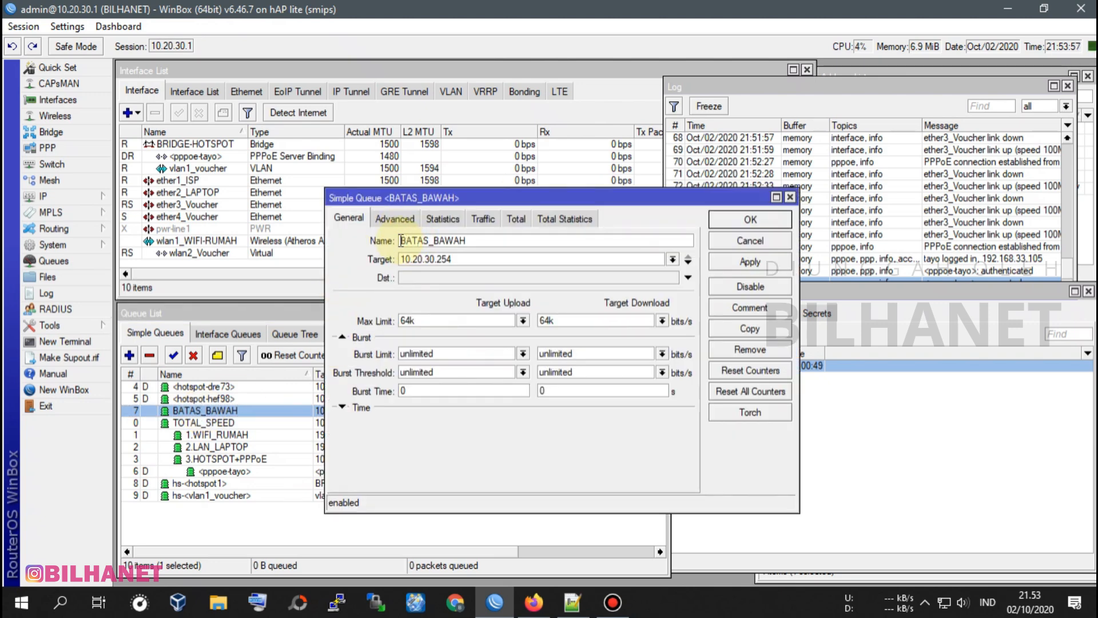
pyautogui.write('Z_')
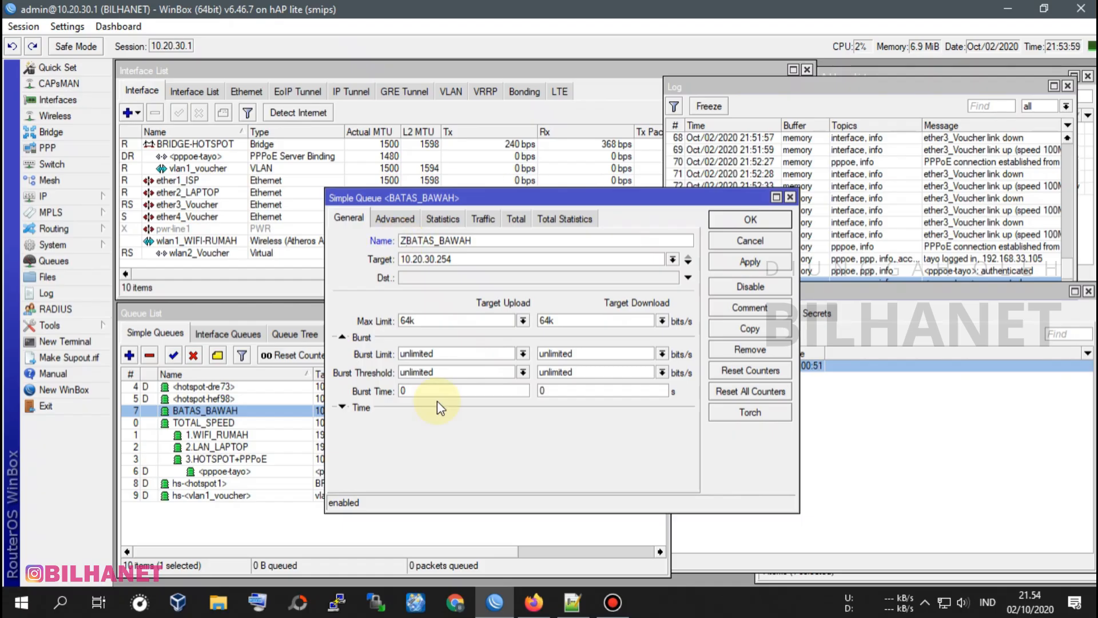
pyautogui.press('BackSpace')
pyautogui.write('-')
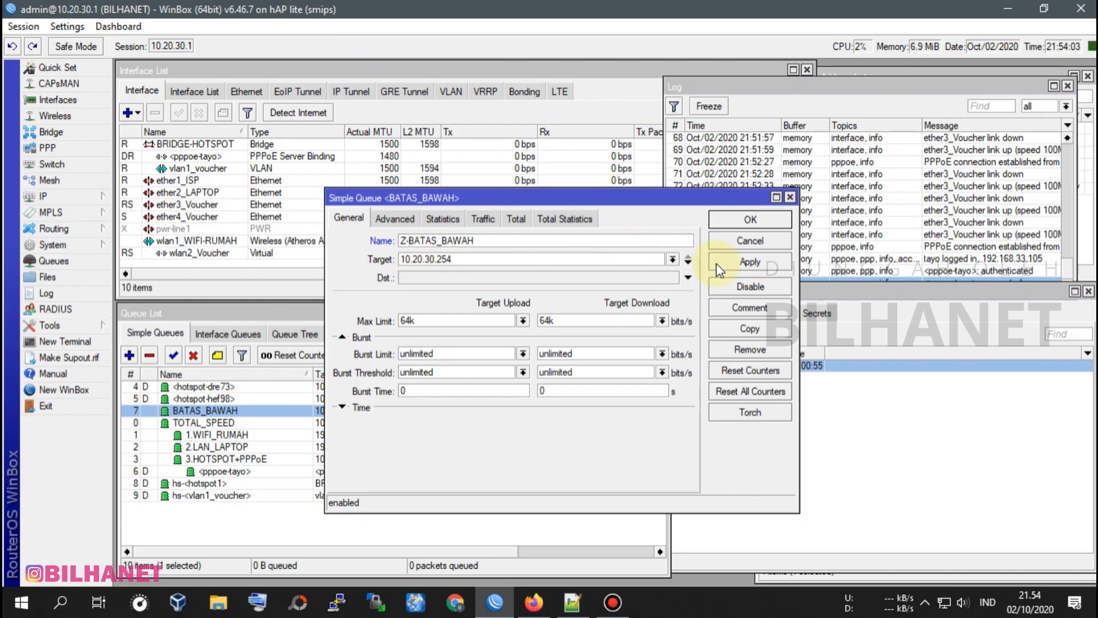
pyautogui.click(743, 260)
pyautogui.click(748, 218)
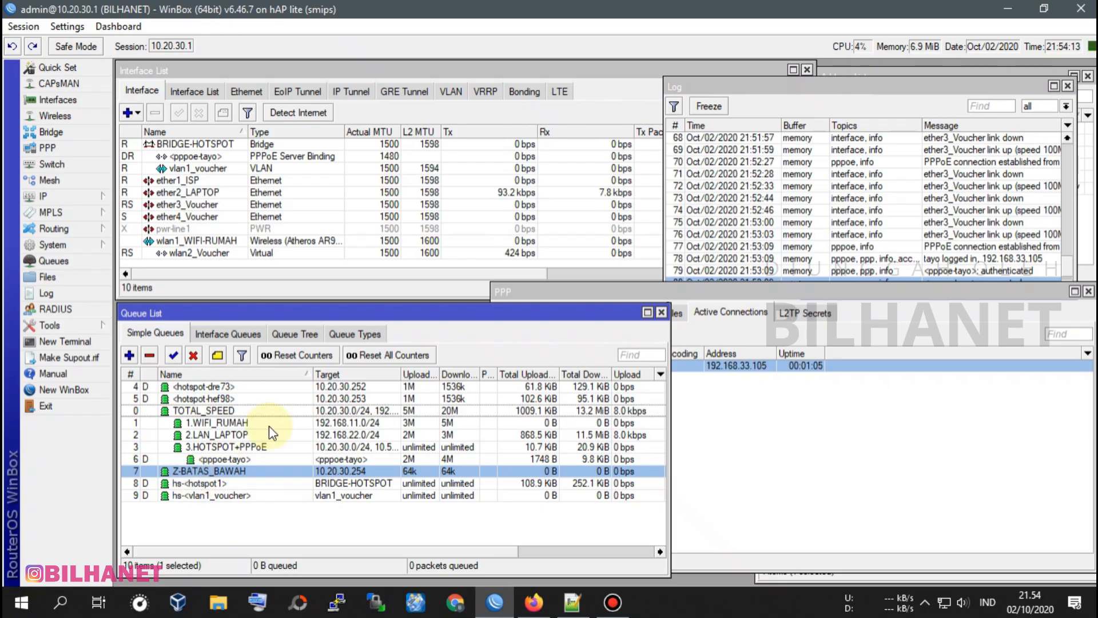
# Check which queue the PPP profile profile_2MB inserts its queues before, and close the profile unchanged.
pyautogui.click(48, 148)
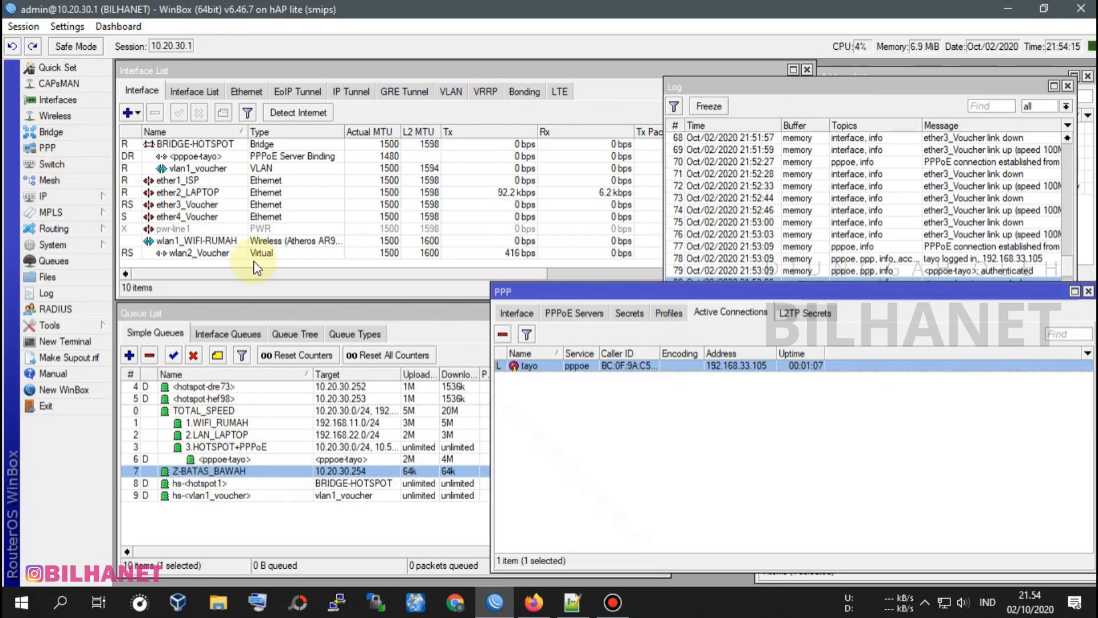
pyautogui.click(672, 314)
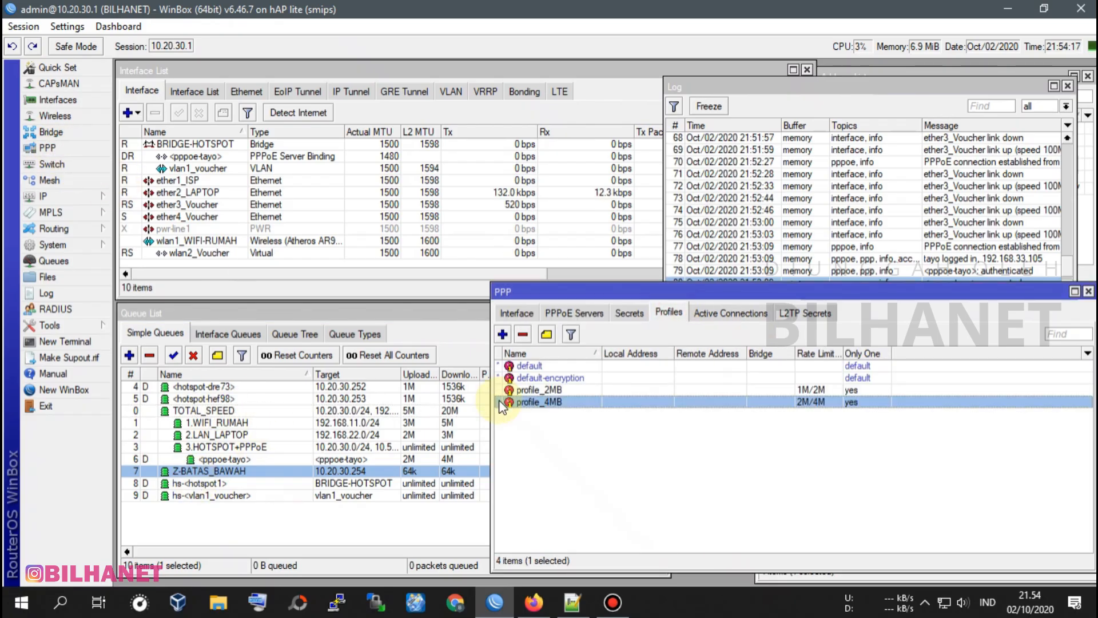
pyautogui.doubleClick(559, 390)
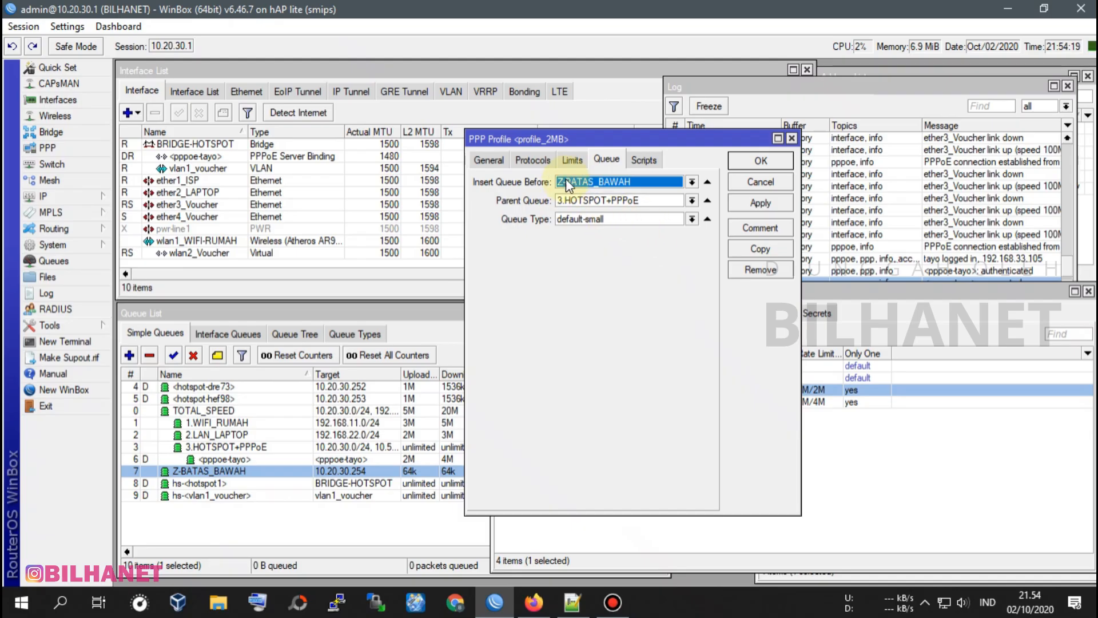
pyautogui.moveTo(593, 139); pyautogui.dragTo(627, 162)
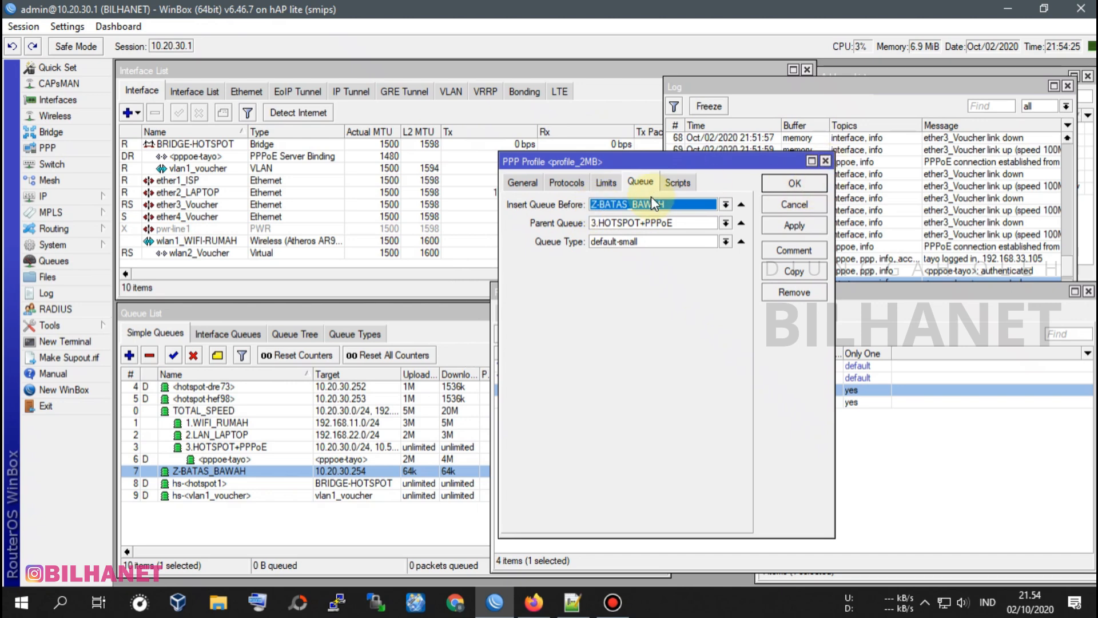
pyautogui.click(826, 162)
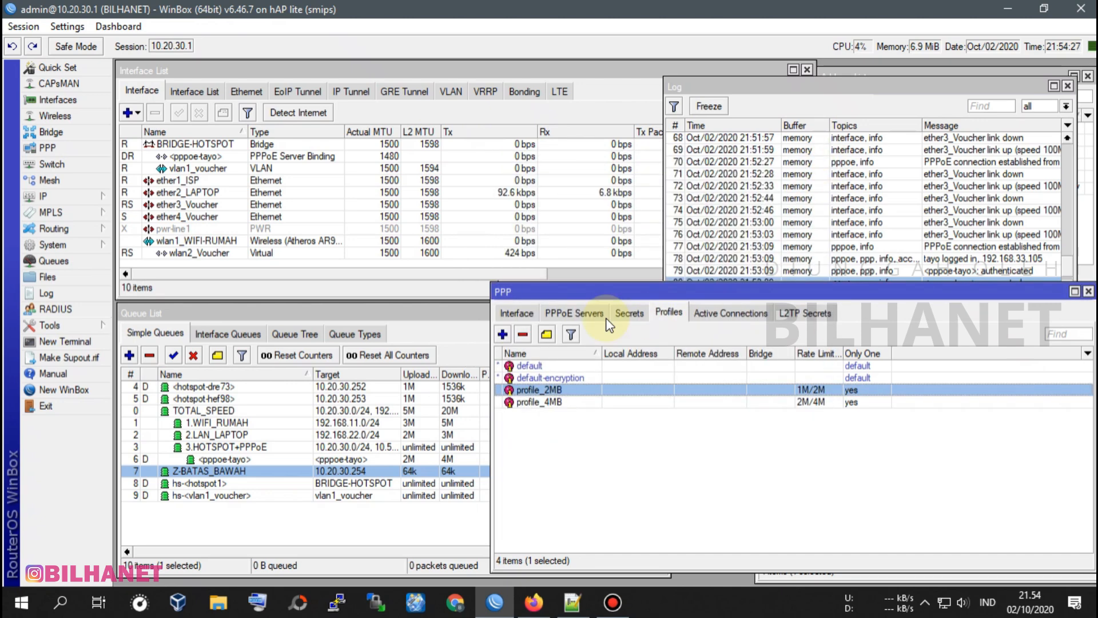
# Check the insert-before, parent and type queue settings of the hotspot user profile 1-Bulan_50ribu.
pyautogui.click(57, 198)
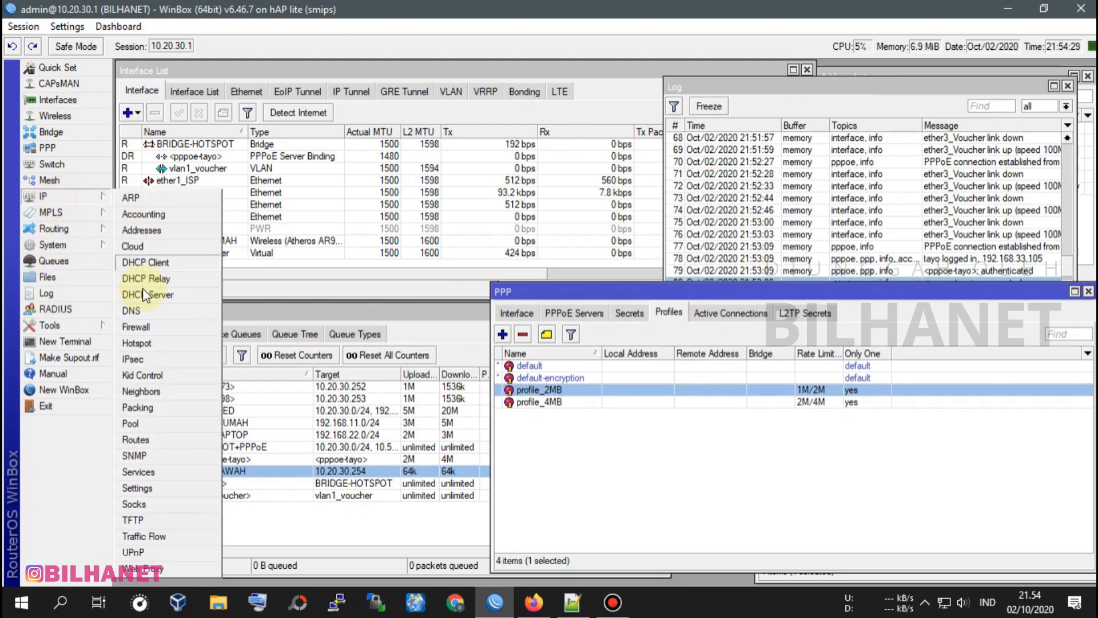
pyautogui.click(137, 343)
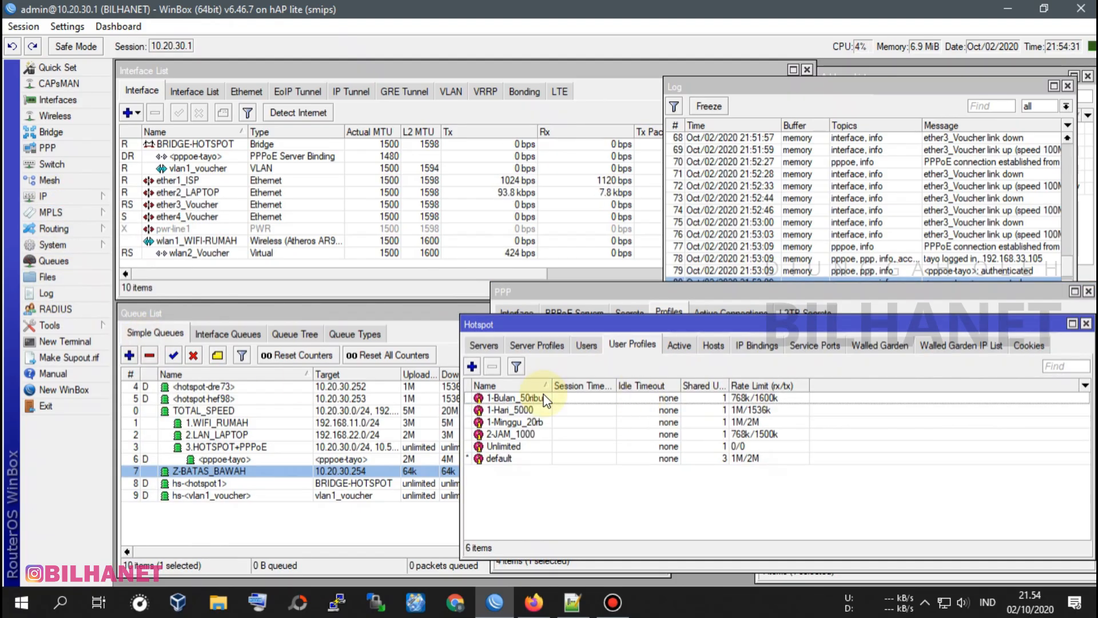
pyautogui.doubleClick(546, 399)
pyautogui.click(538, 166)
pyautogui.click(544, 168)
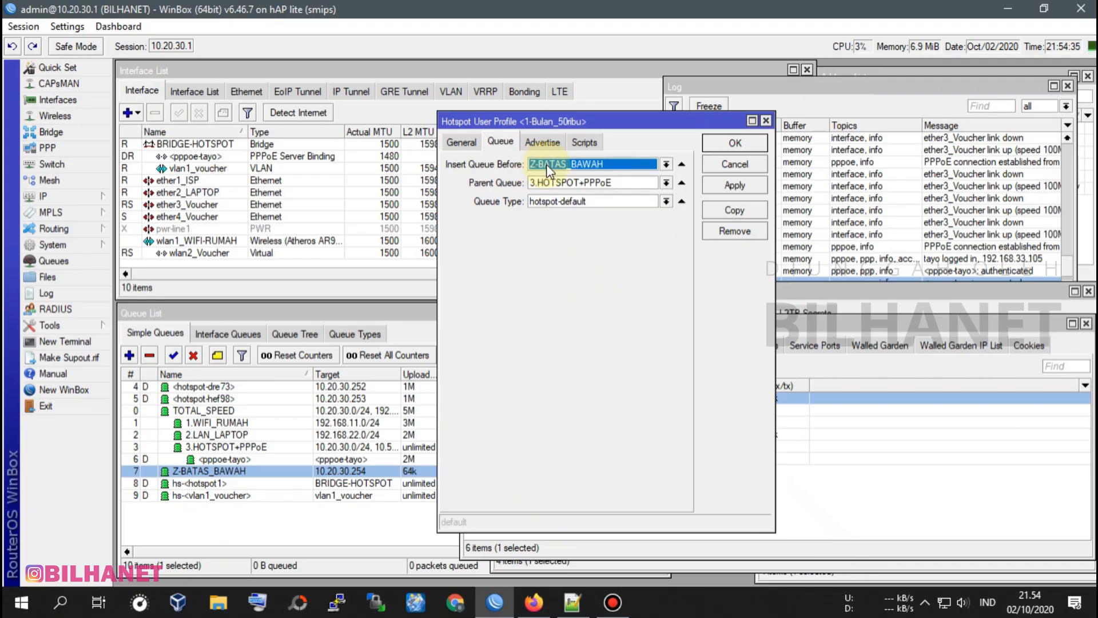
# Save the hotspot user profile 1-Bulan_50ribu and close the Hotspot and PPP windows.
pyautogui.click(735, 143)
pyautogui.click(1086, 324)
pyautogui.click(738, 312)
pyautogui.click(219, 459)
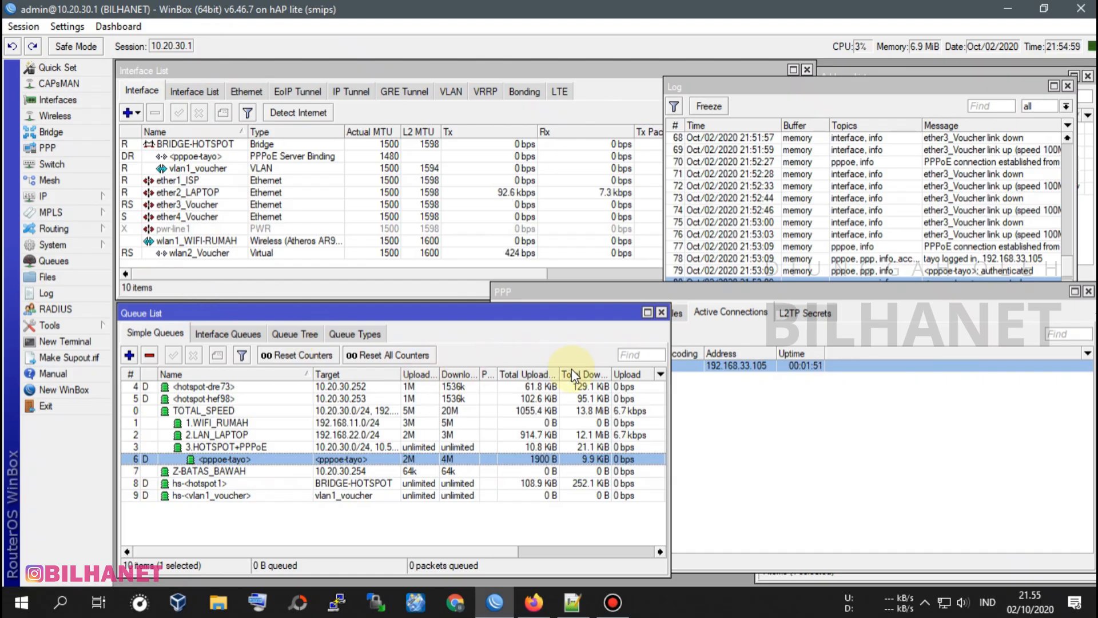
pyautogui.click(1089, 292)
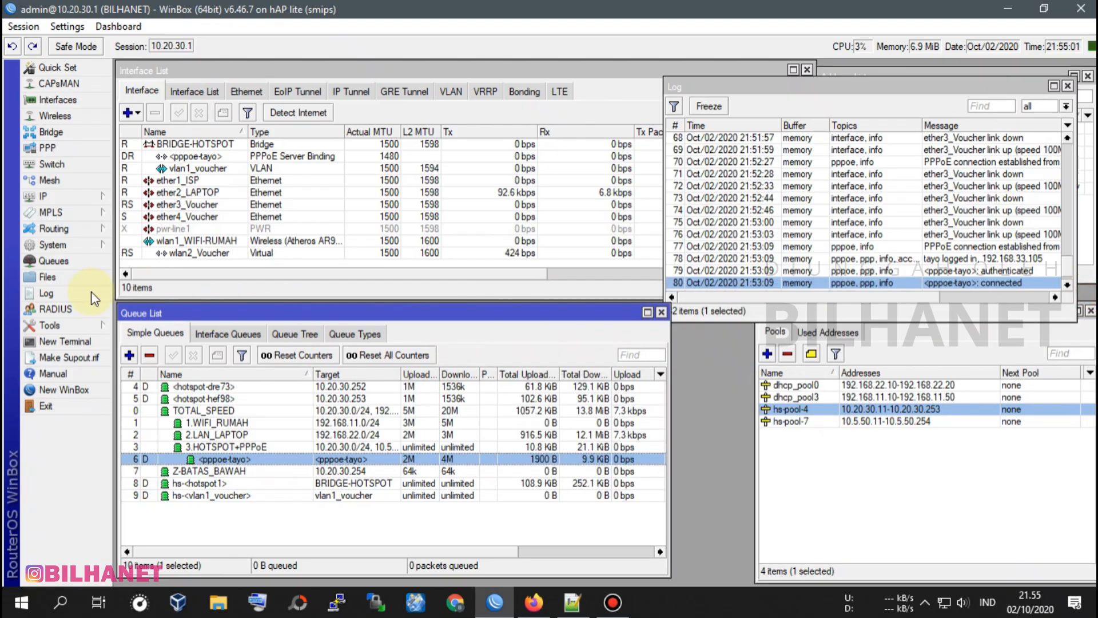
# Open the hotspot server list and disable both servers, hotspot1 and vlan1_voucher.
pyautogui.click(65, 200)
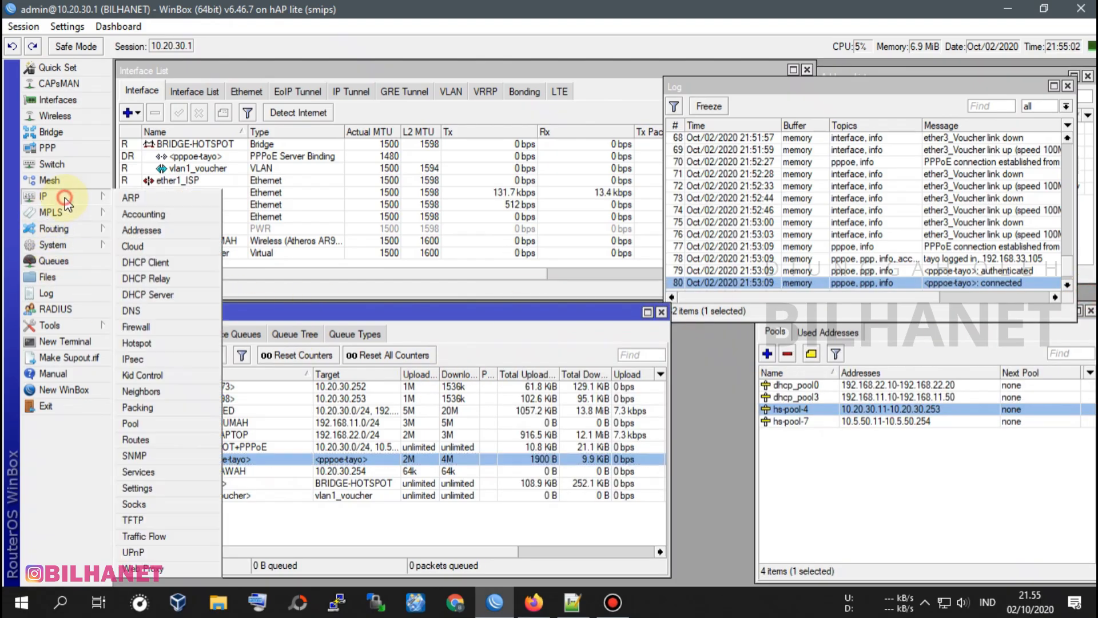
pyautogui.click(149, 345)
pyautogui.click(482, 346)
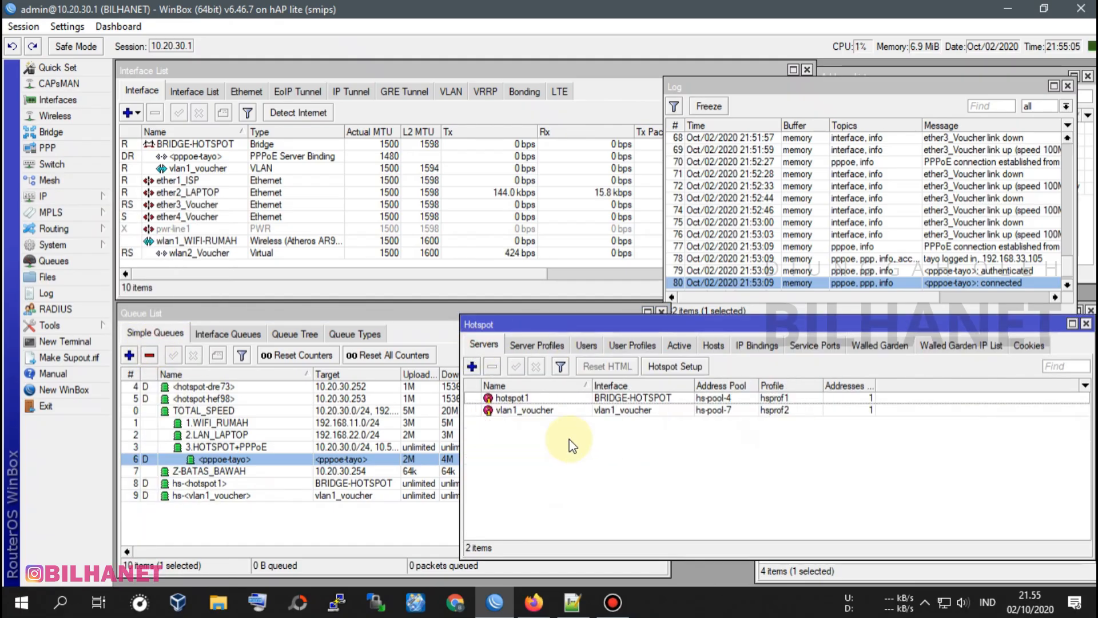
pyautogui.click(515, 398)
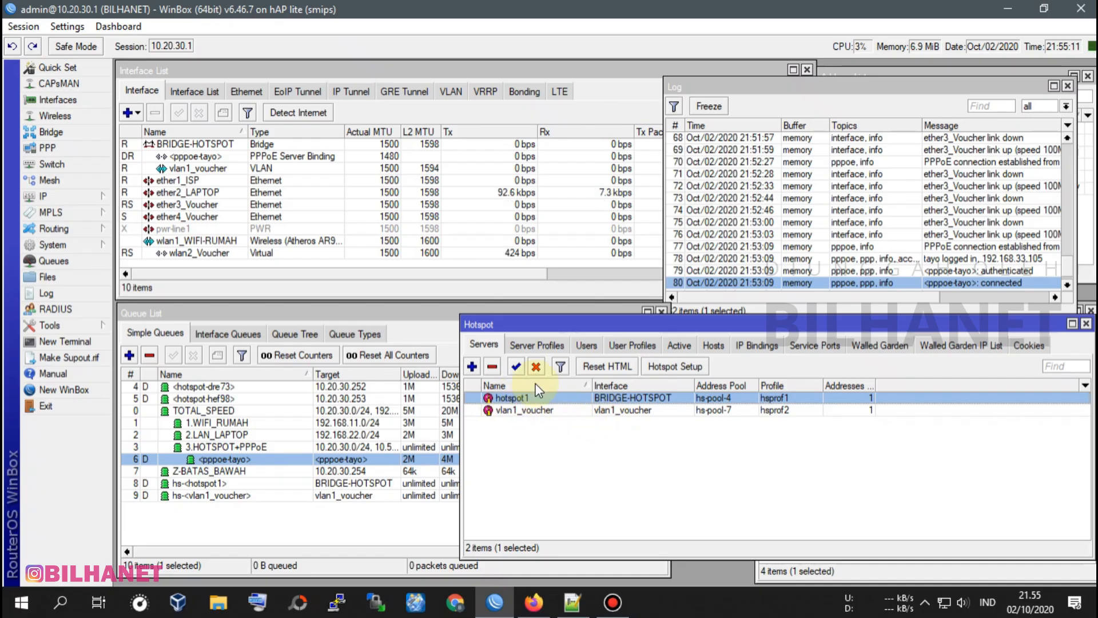
pyautogui.click(536, 366)
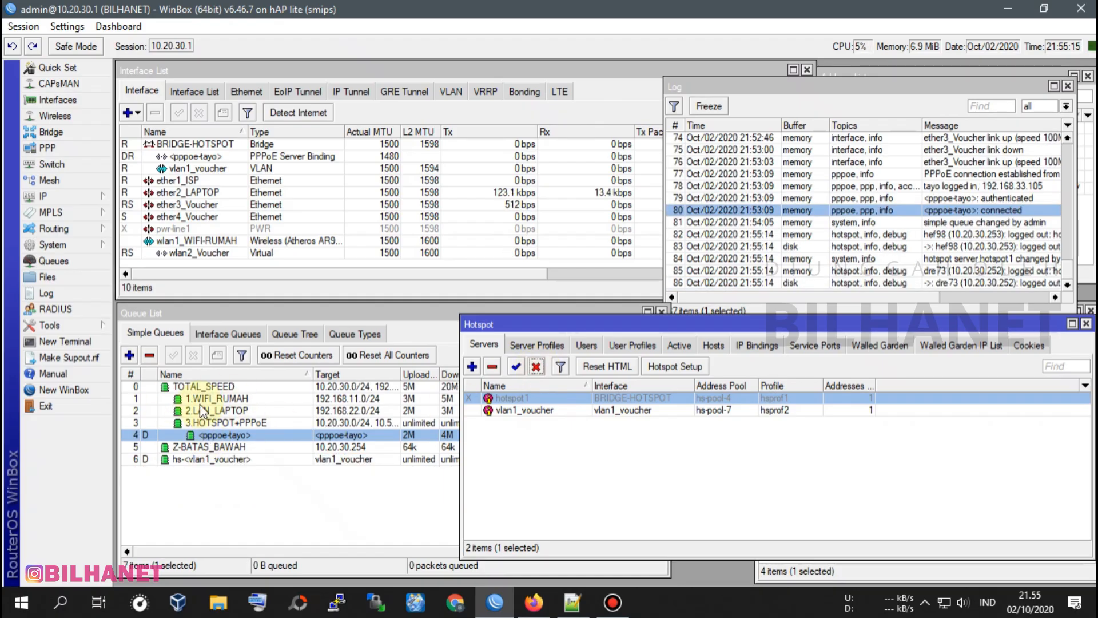
pyautogui.click(537, 412)
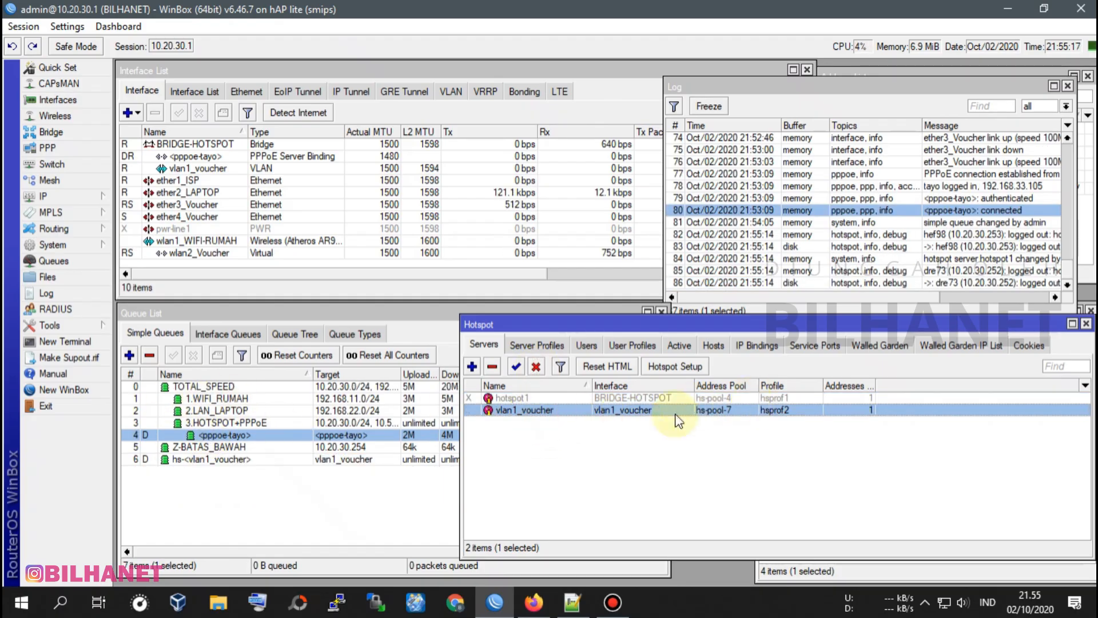
pyautogui.click(536, 367)
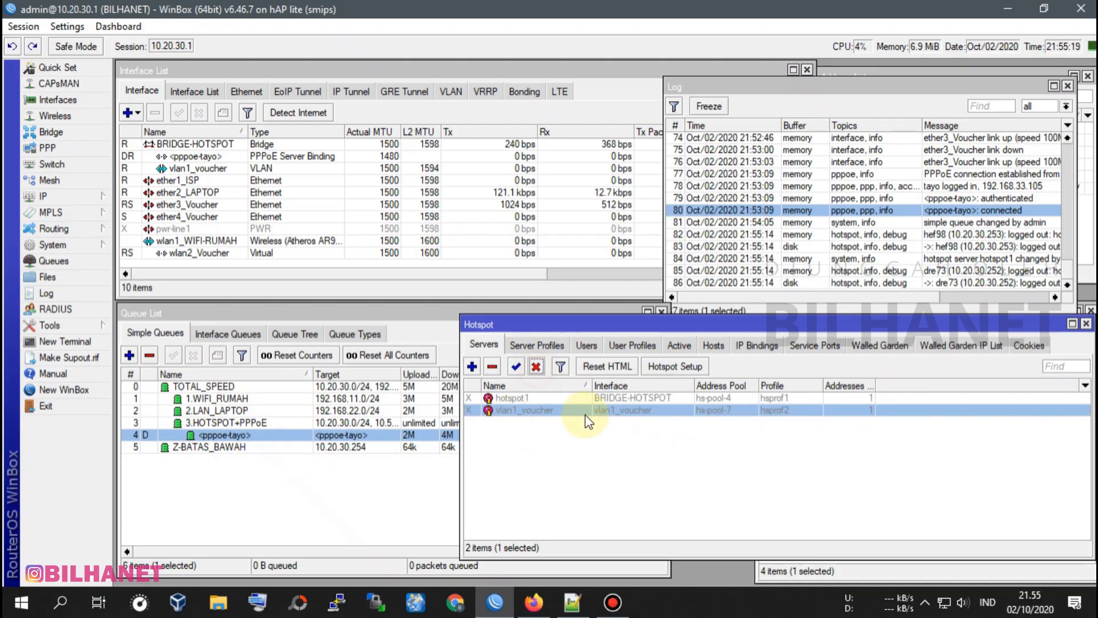
# Enable the hotspot servers hotspot1 and vlan1_voucher again.
pyautogui.click(524, 398)
pyautogui.click(515, 367)
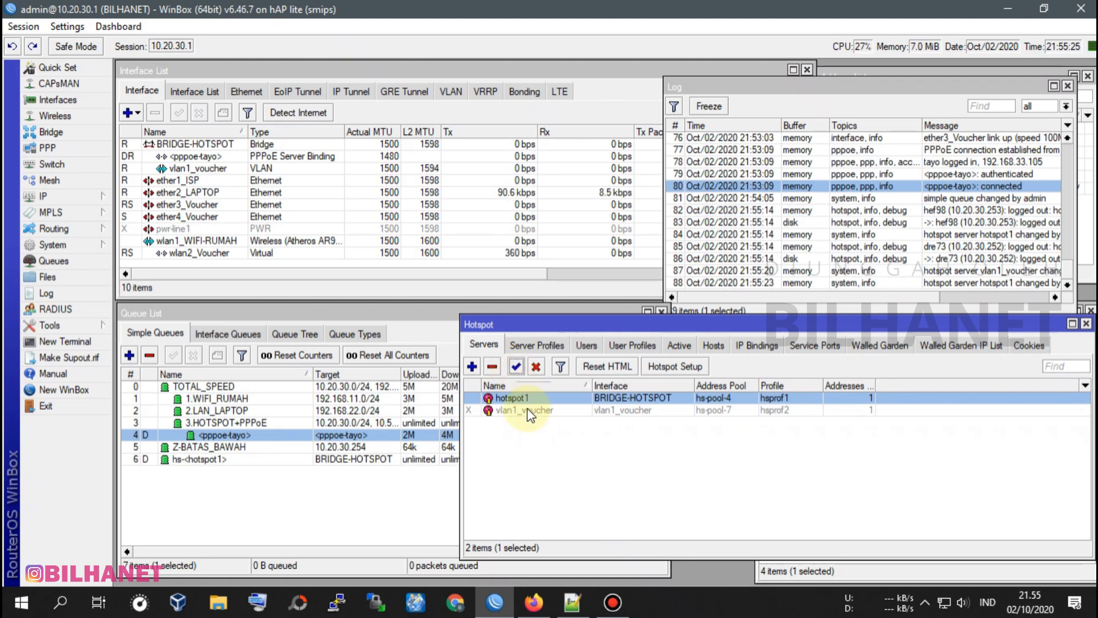
pyautogui.click(527, 410)
pyautogui.click(516, 367)
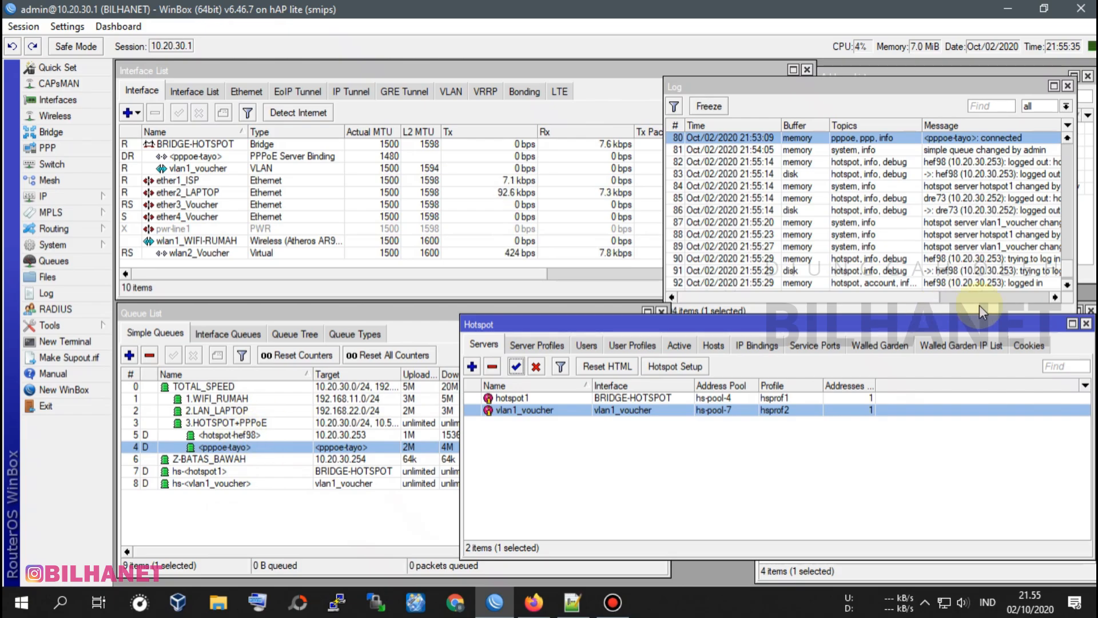
# Check the log for hotspot client logins and inspect the placement of the dynamic queues in the simple queue list.
pyautogui.click(919, 86)
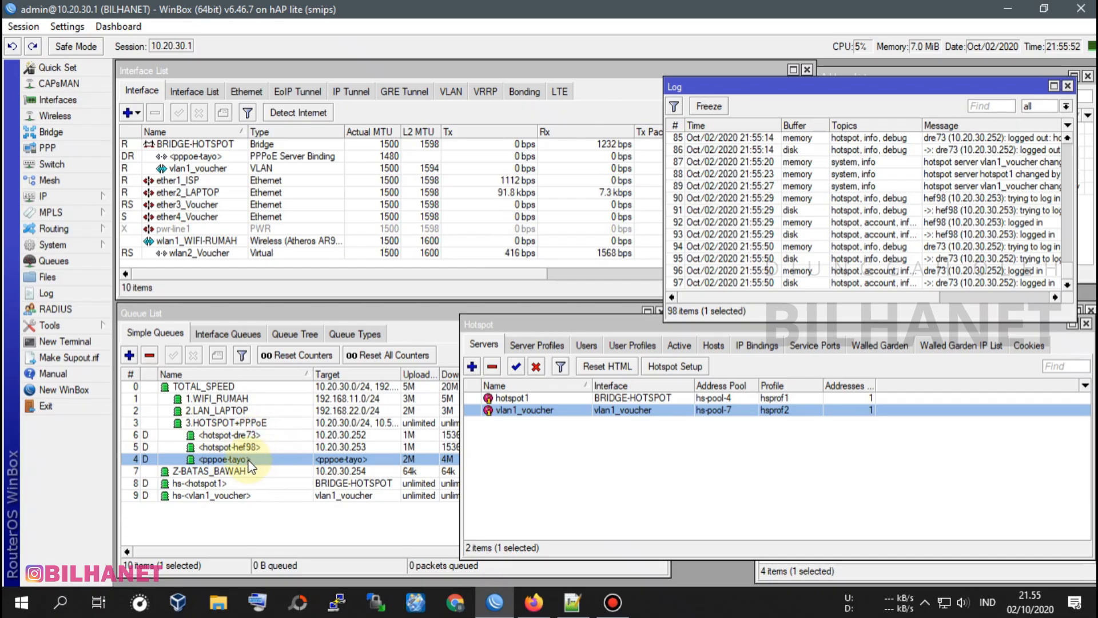
pyautogui.click(218, 422)
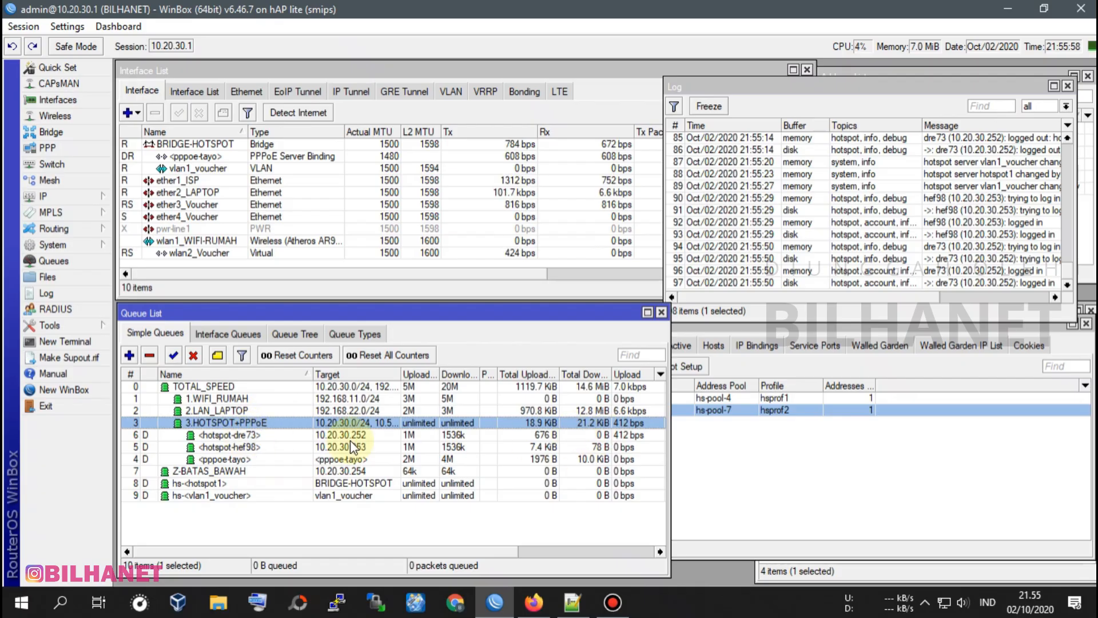
pyautogui.click(249, 447)
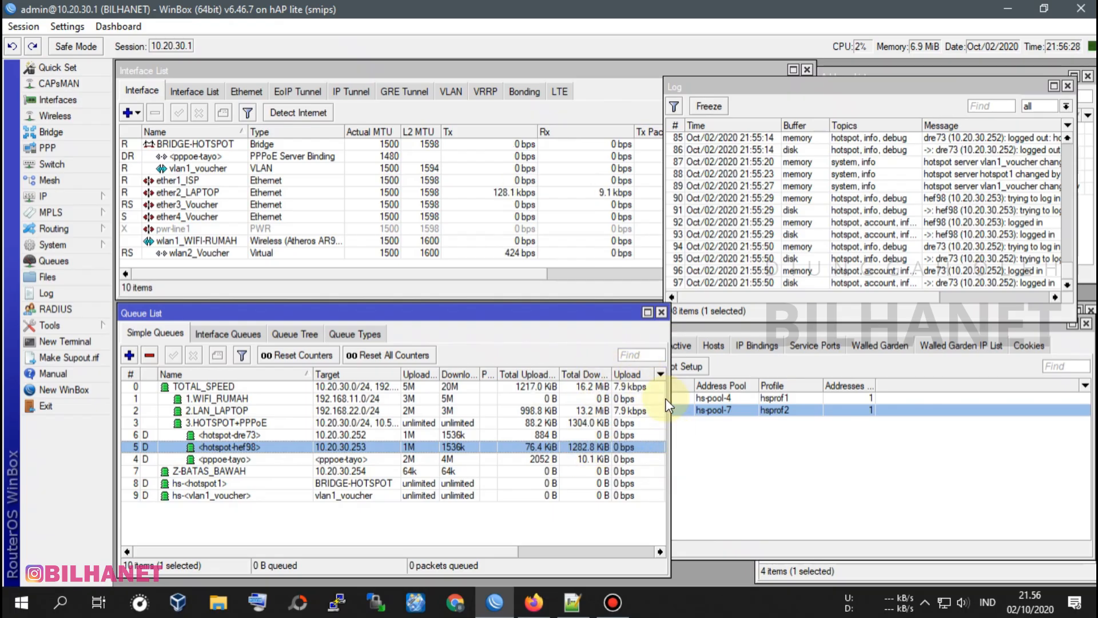
# Widen the queue list window, show the Parent column and widen it to read each simple queue's parent.
pyautogui.moveTo(669, 398); pyautogui.dragTo(747, 399)
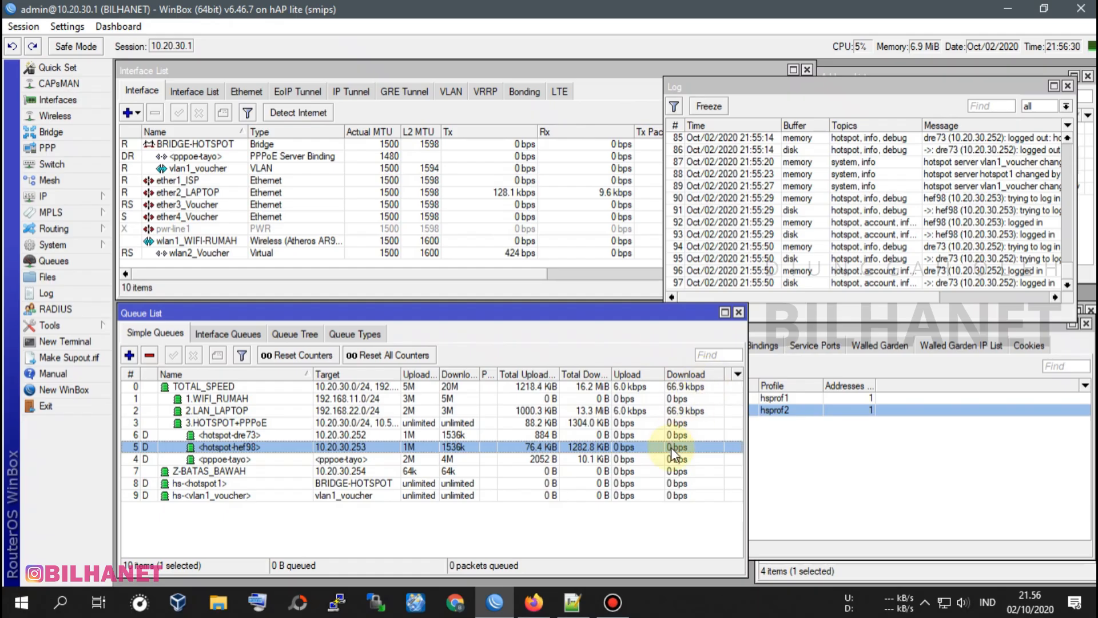
pyautogui.click(738, 375)
pyautogui.moveTo(781, 452)
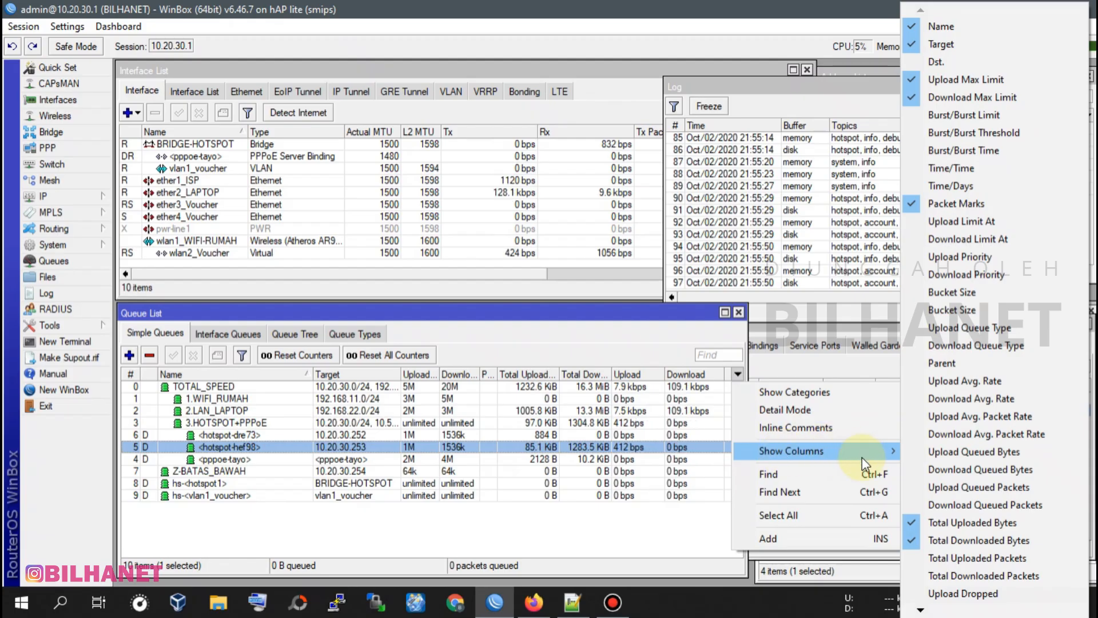
pyautogui.moveTo(889, 453)
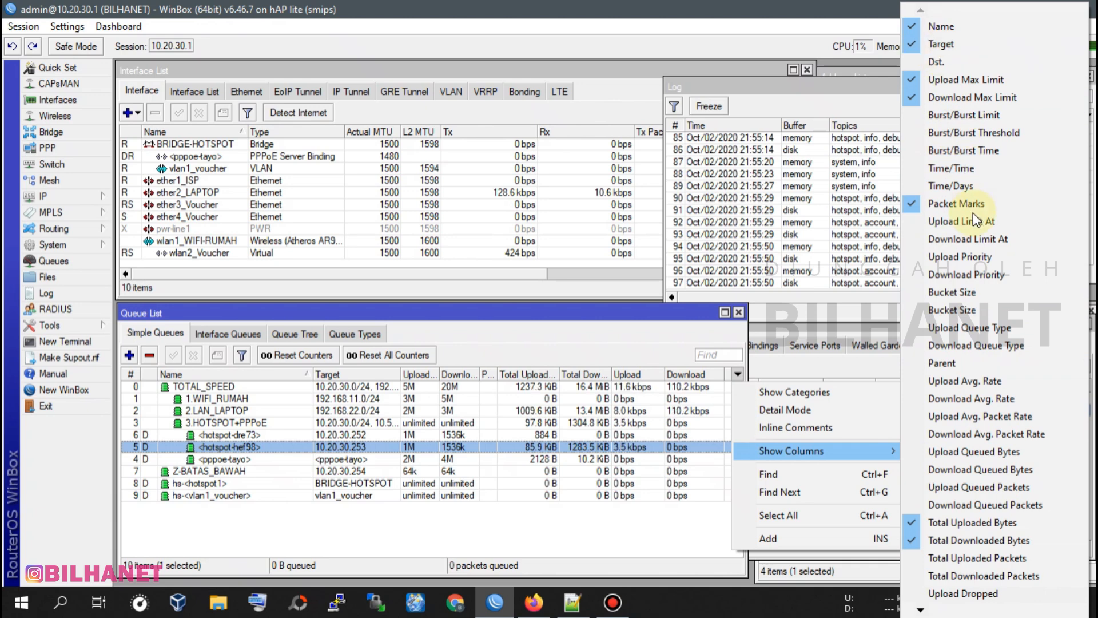
pyautogui.click(1017, 382)
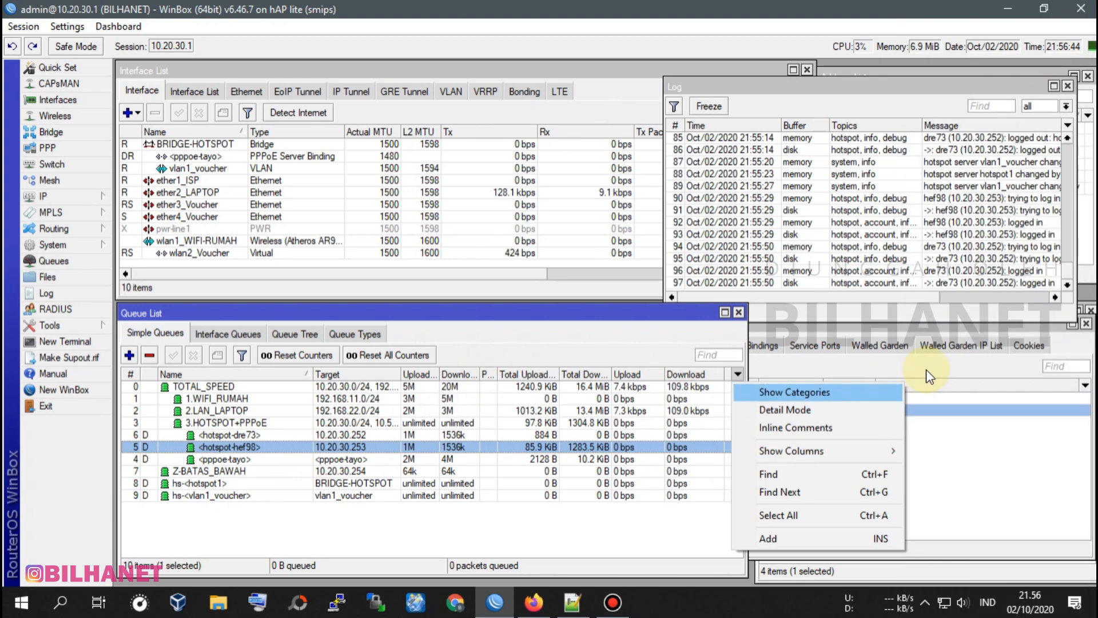
pyautogui.moveTo(858, 450)
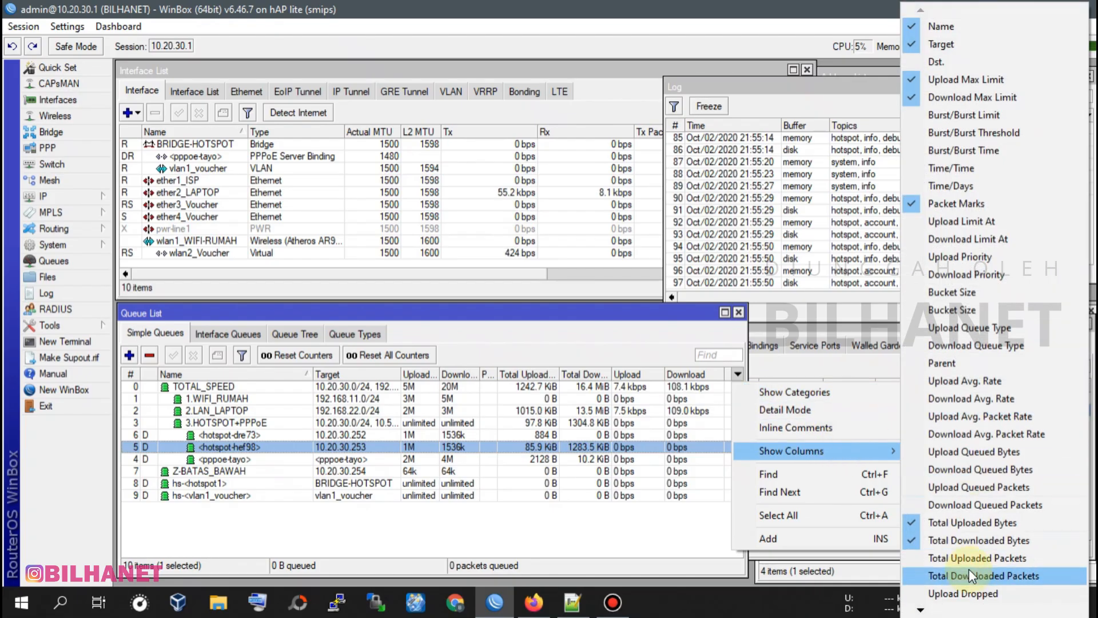
pyautogui.click(954, 366)
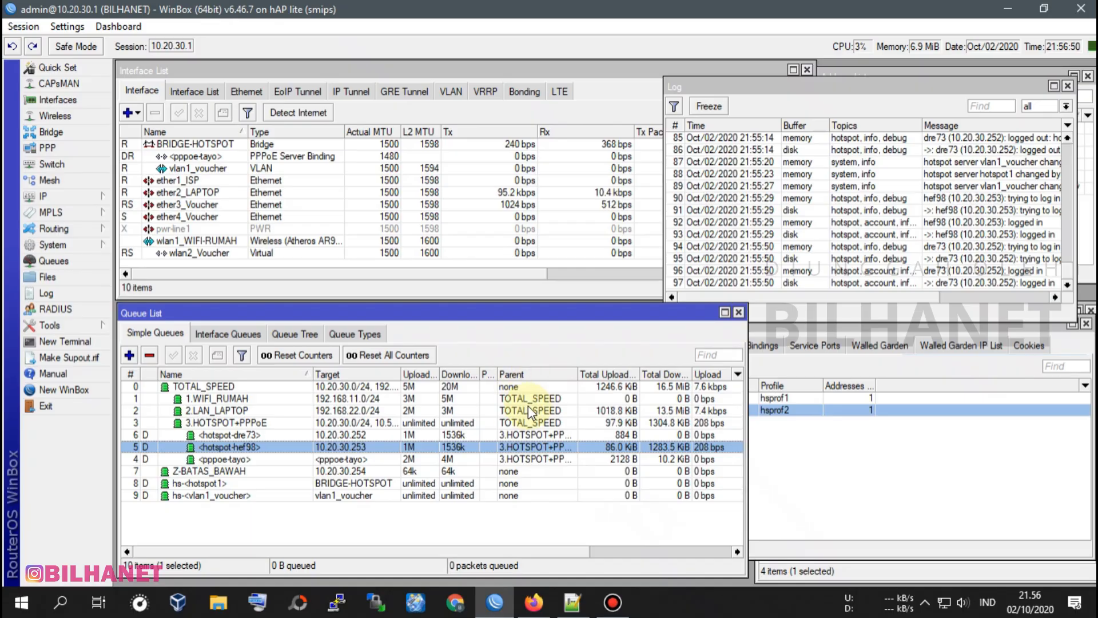
pyautogui.moveTo(576, 372)
pyautogui.mouseDown()
pyautogui.moveTo(522, 372)
pyautogui.moveTo(601, 373)
pyautogui.moveTo(582, 373)
pyautogui.mouseUp()
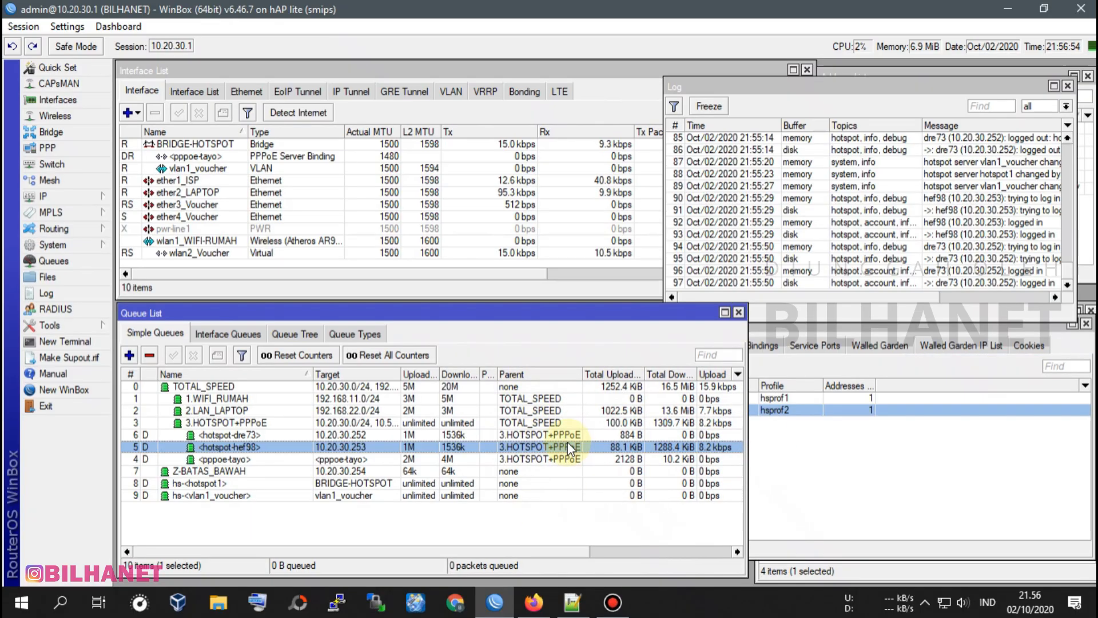
# Hide the Parent column in the simple queue list and narrow the queue list window to fit its columns.
pyautogui.click(738, 375)
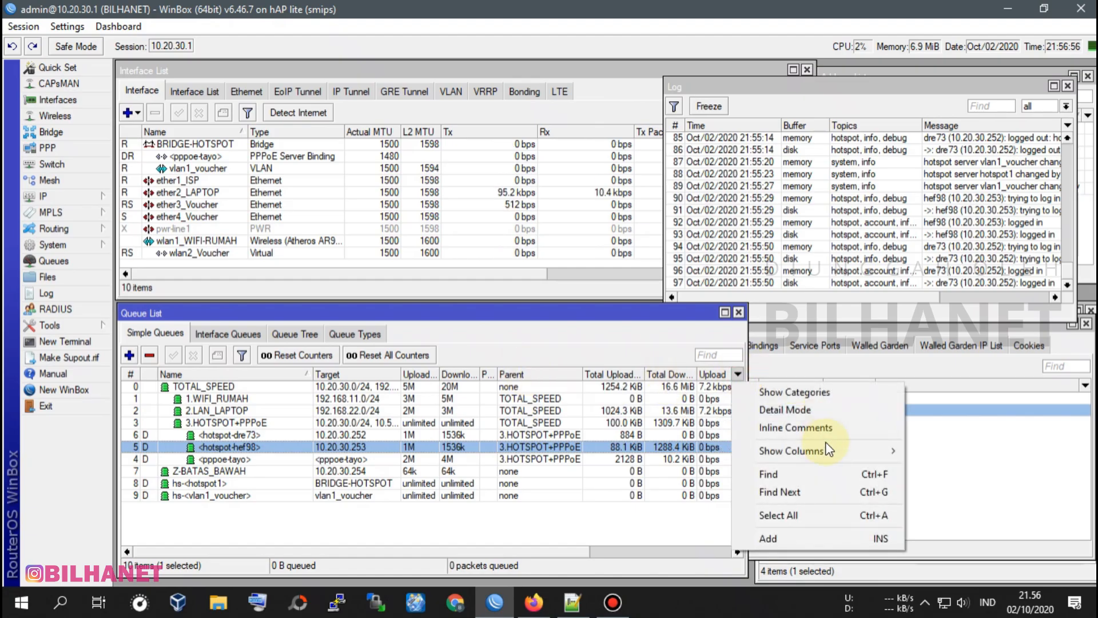
pyautogui.moveTo(818, 450)
pyautogui.click(944, 362)
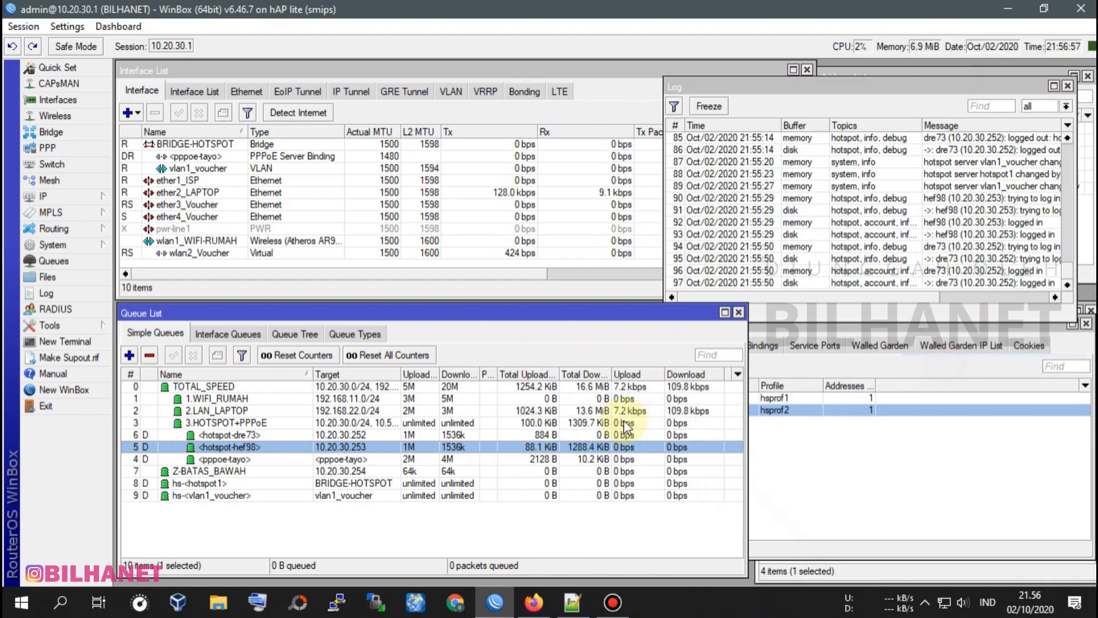
pyautogui.click(751, 445)
pyautogui.click(435, 317)
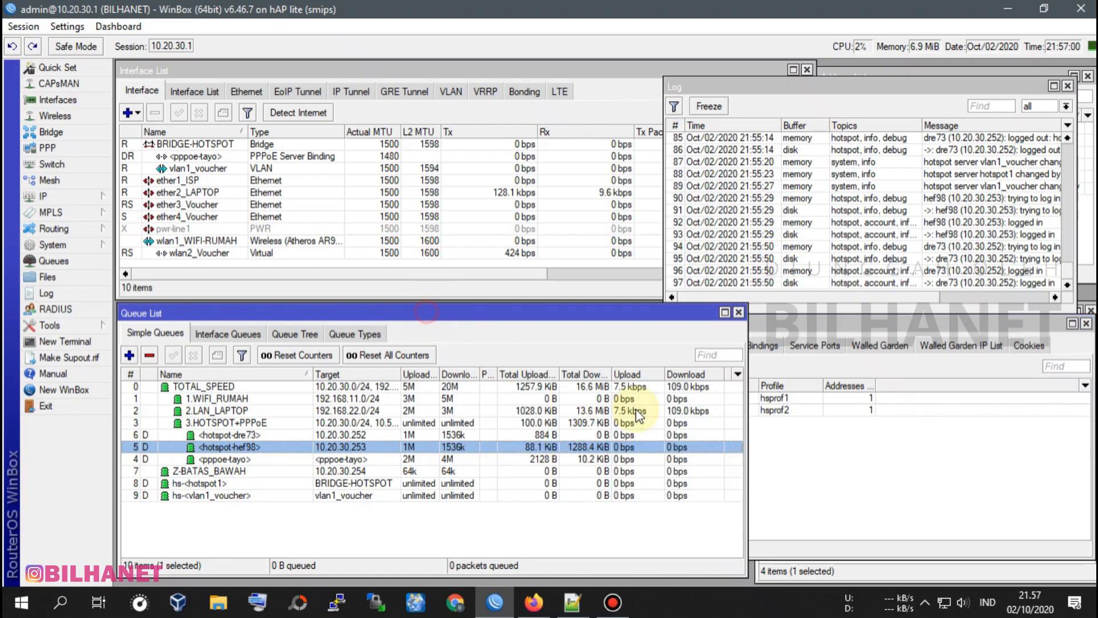
pyautogui.moveTo(745, 441); pyautogui.dragTo(728, 441)
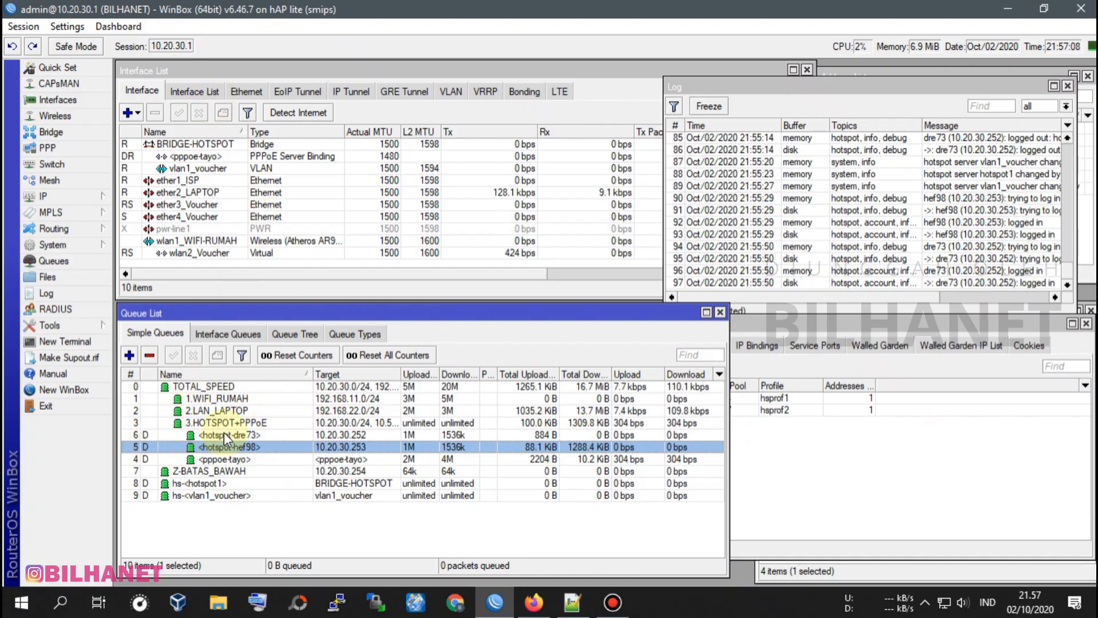
# Compare the simple queues in number order and in the name-sorted tree, and review TOTAL_SPEED and its child queues.
pyautogui.click(131, 373)
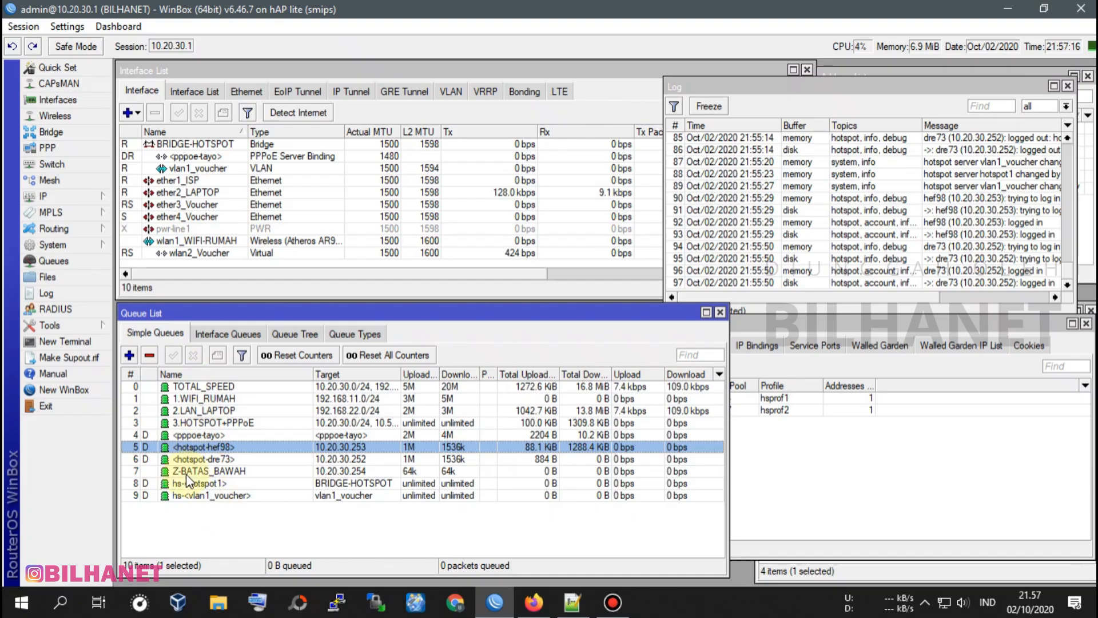
pyautogui.click(133, 374)
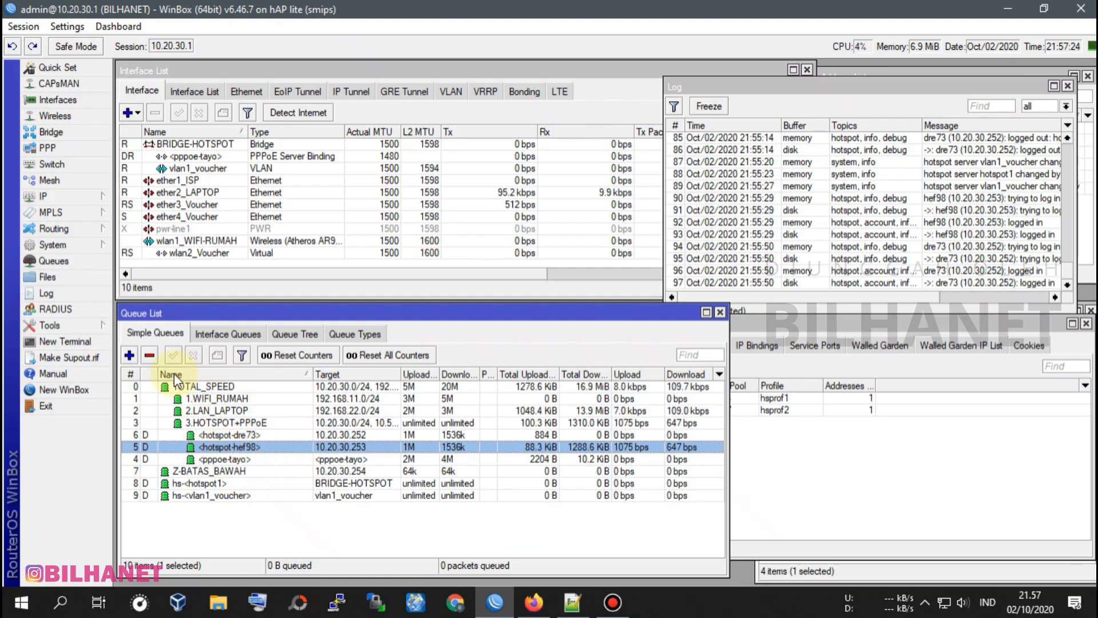
pyautogui.click(210, 387)
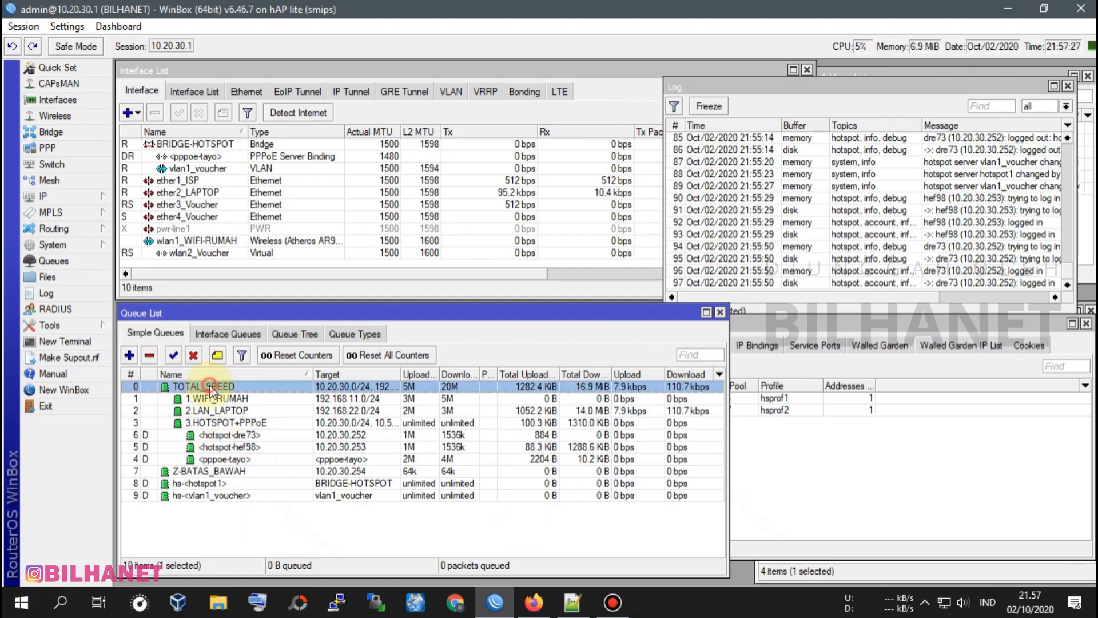
pyautogui.click(219, 400)
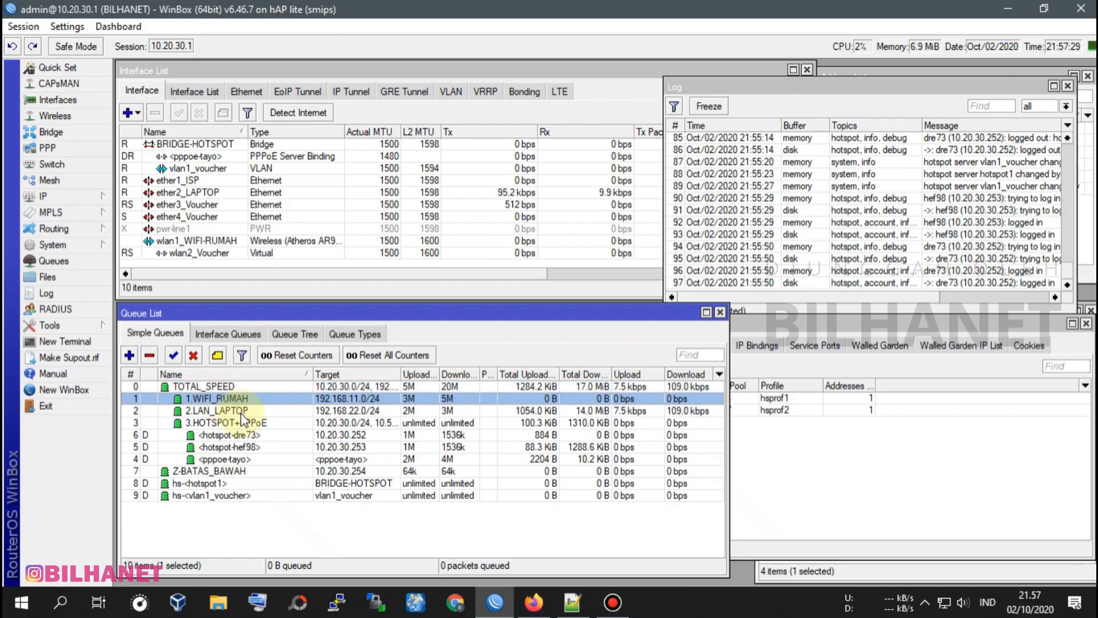
pyautogui.click(231, 435)
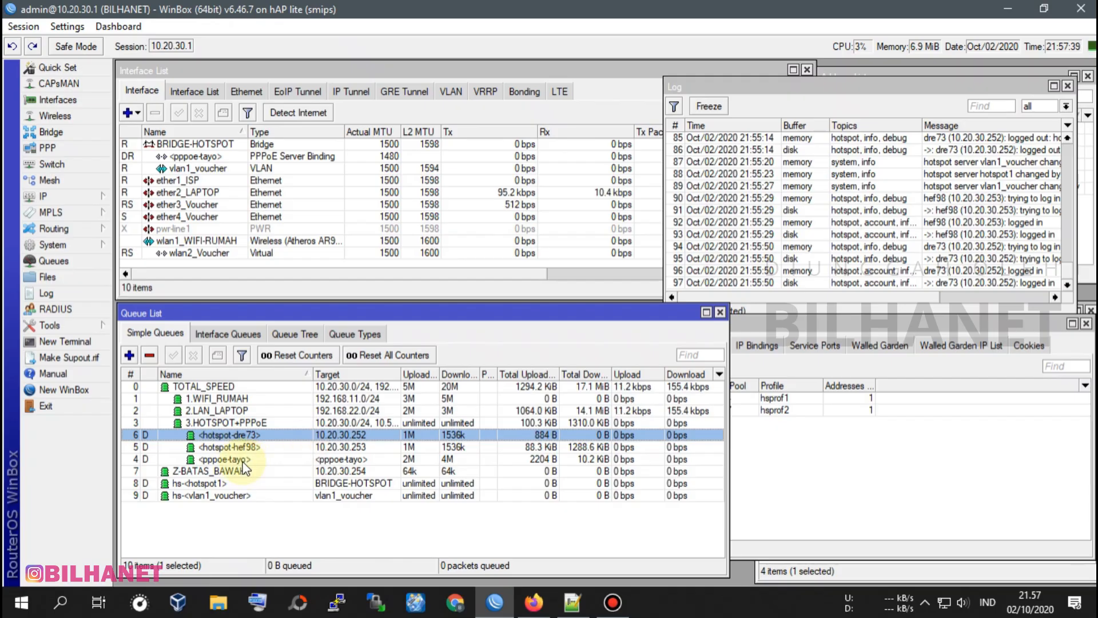
pyautogui.press('Down')
pyautogui.press('Down')
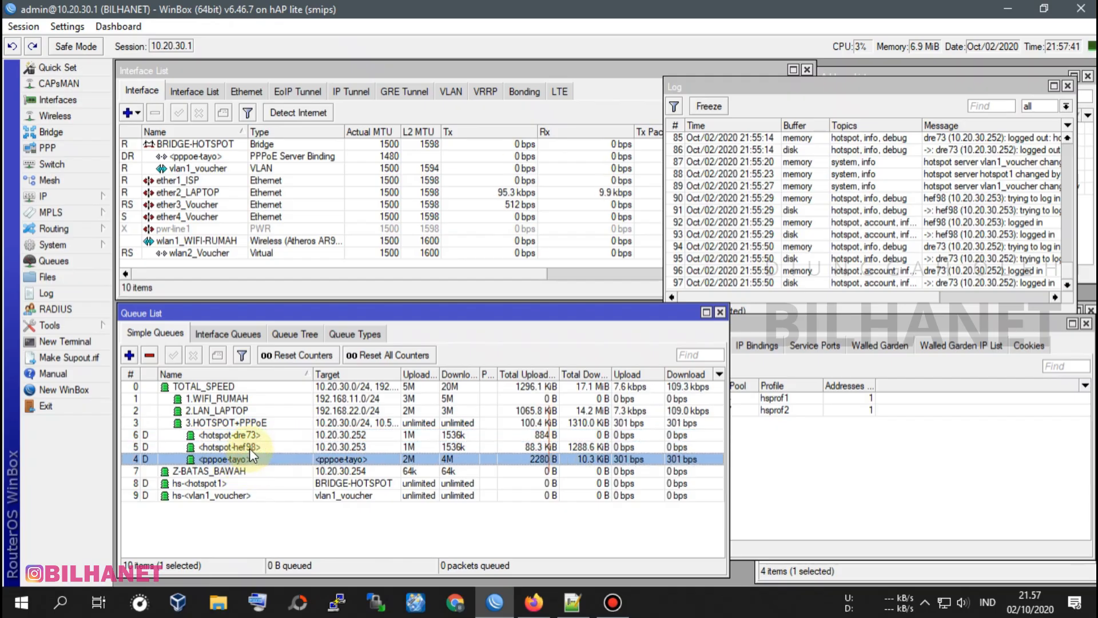
pyautogui.click(243, 423)
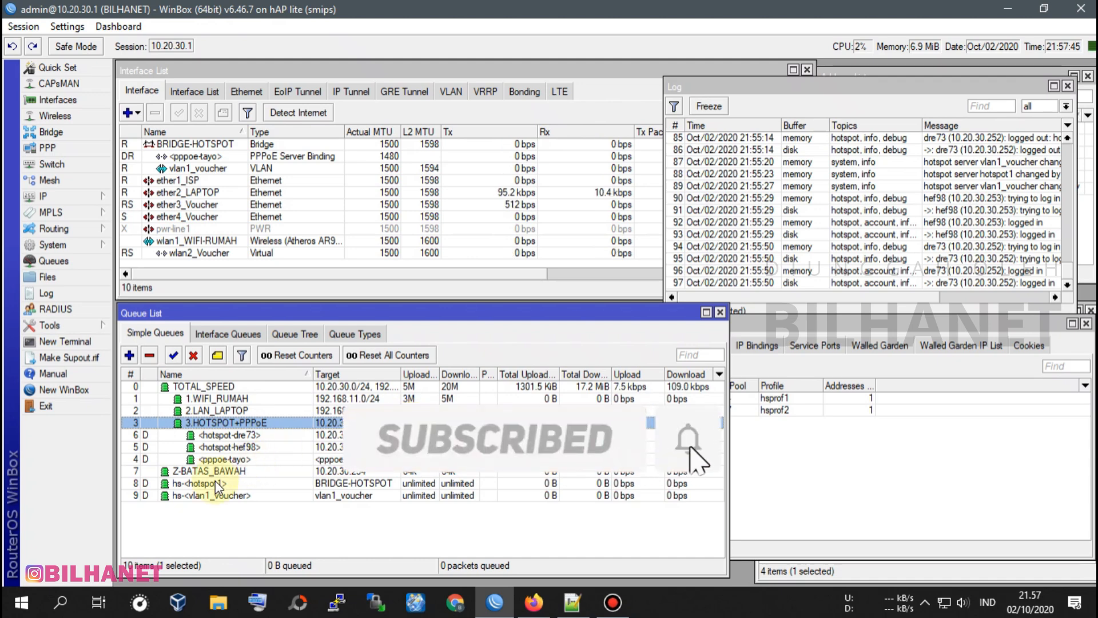
pyautogui.click(231, 445)
pyautogui.click(239, 433)
pyautogui.click(233, 409)
pyautogui.click(236, 399)
pyautogui.click(239, 411)
pyautogui.click(240, 422)
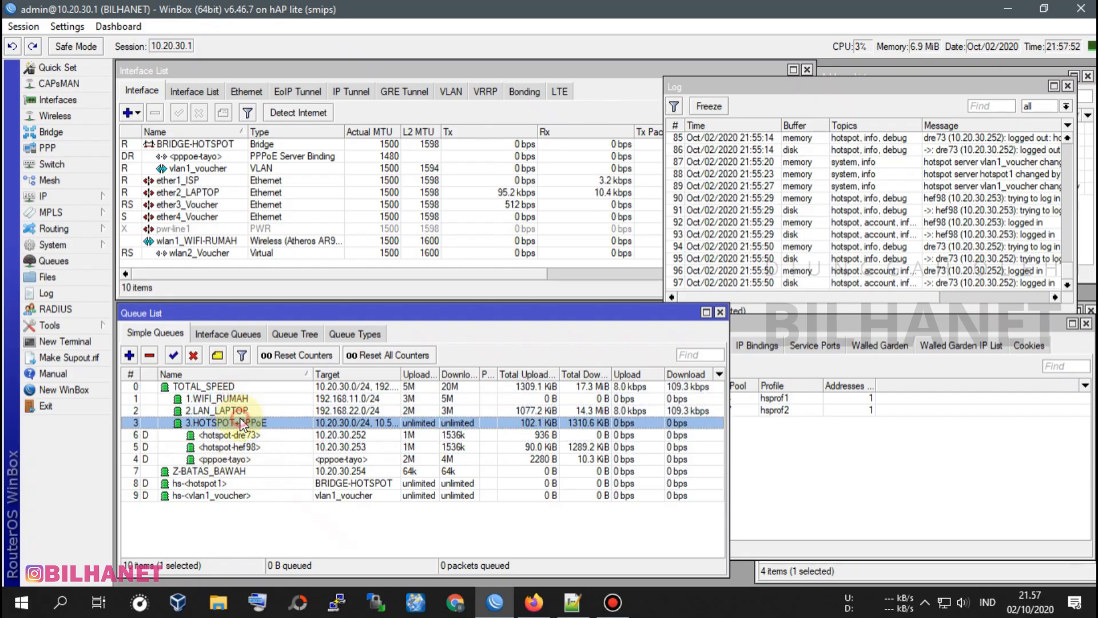
pyautogui.click(217, 334)
pyautogui.click(298, 334)
pyautogui.click(350, 335)
pyautogui.click(309, 333)
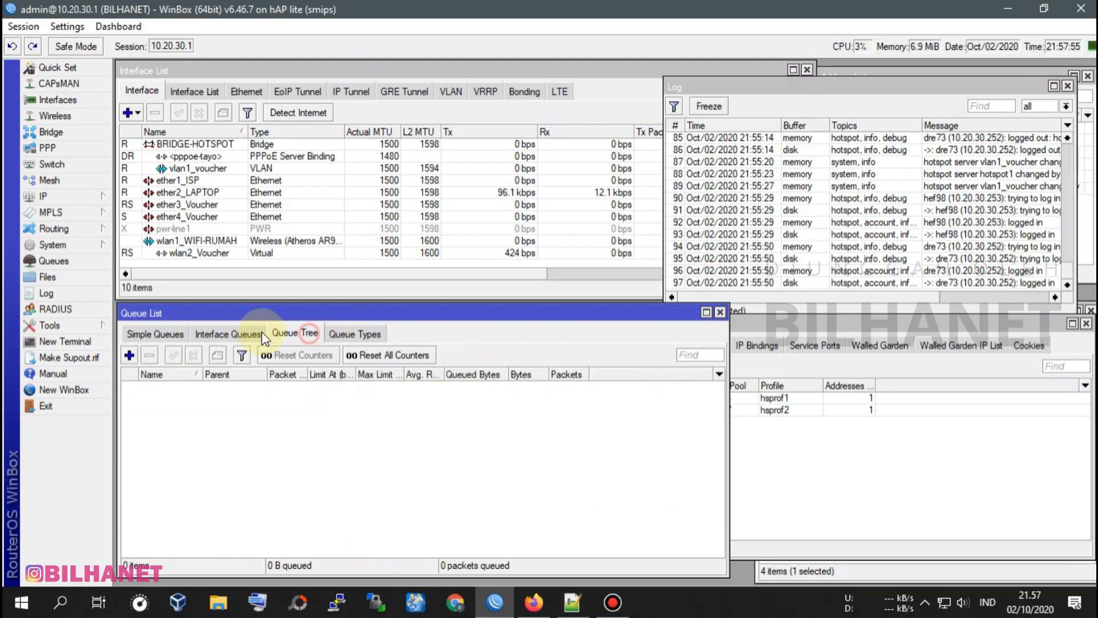